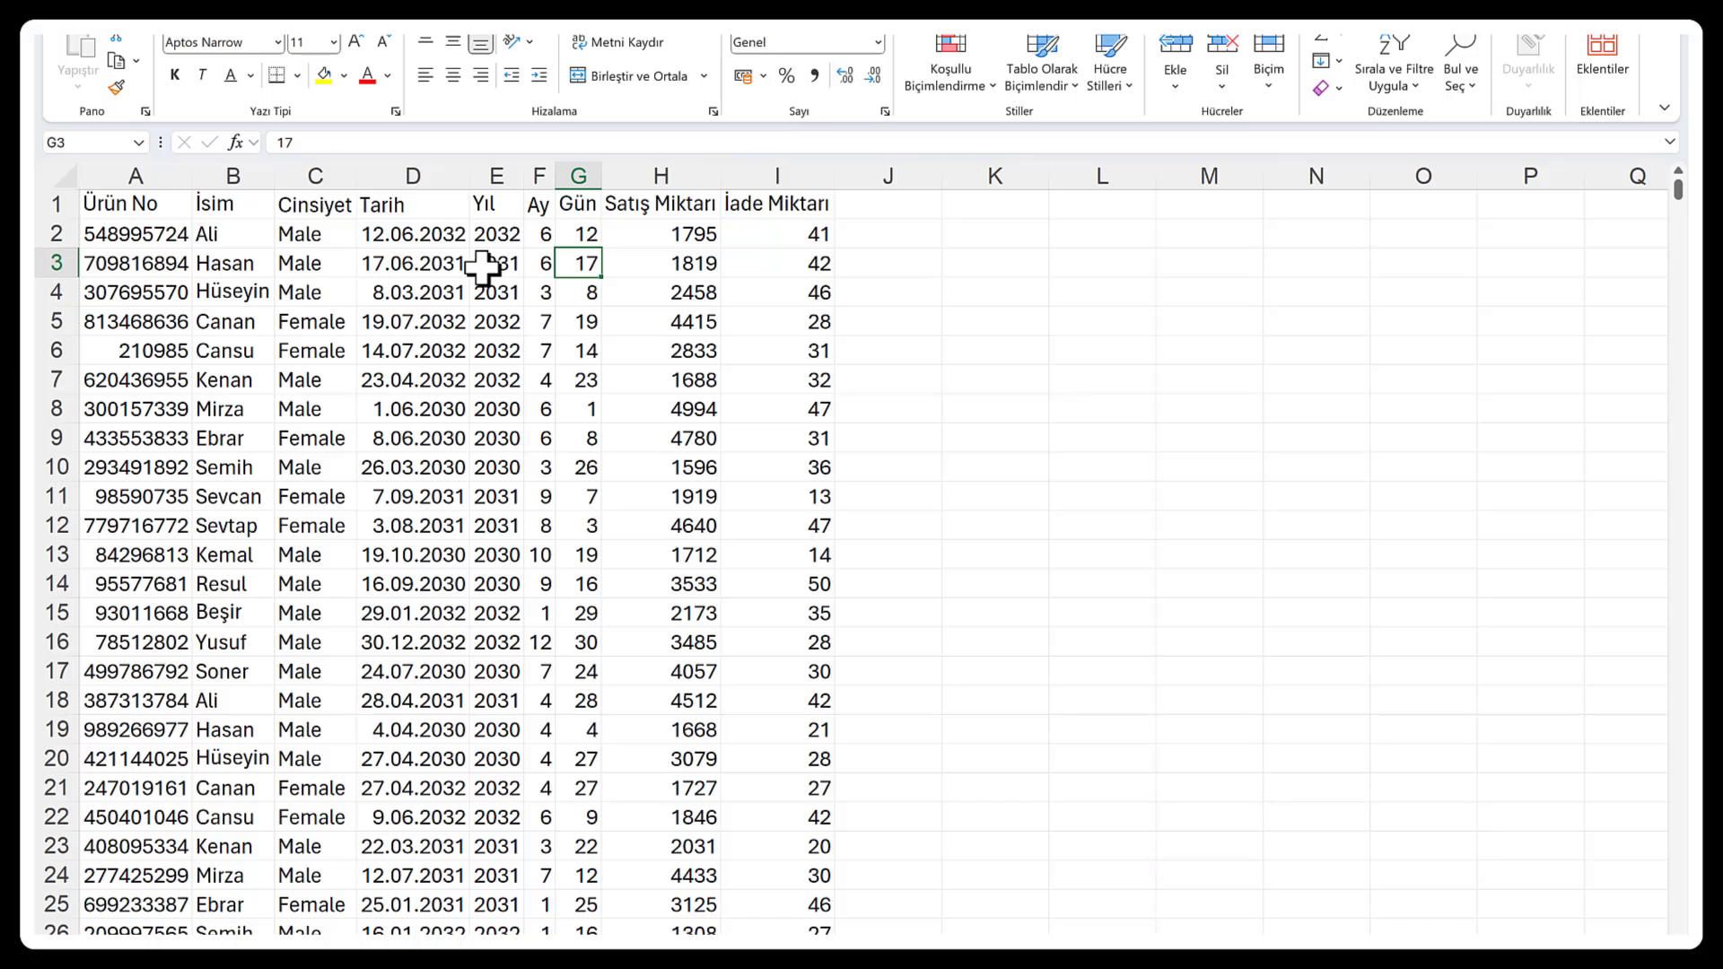
# Inspect the Yıl and Tarih values in row 3 and show the Ekle (Insert) commands
pyautogui.click(493, 263)
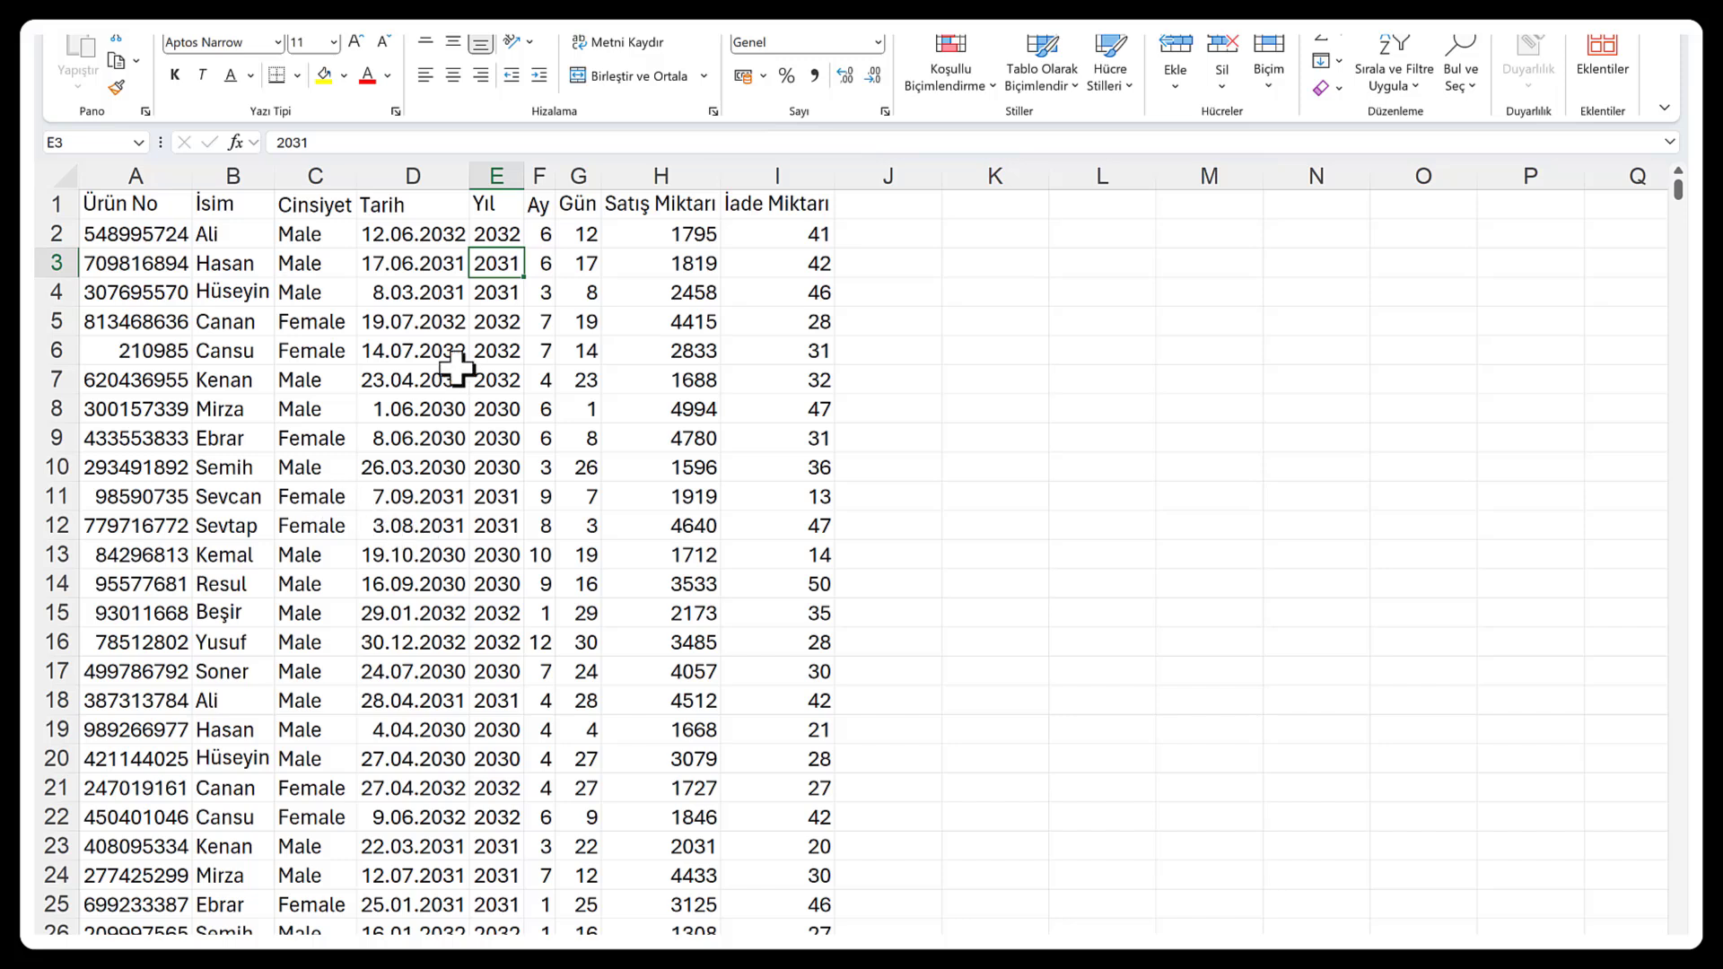
pyautogui.click(425, 264)
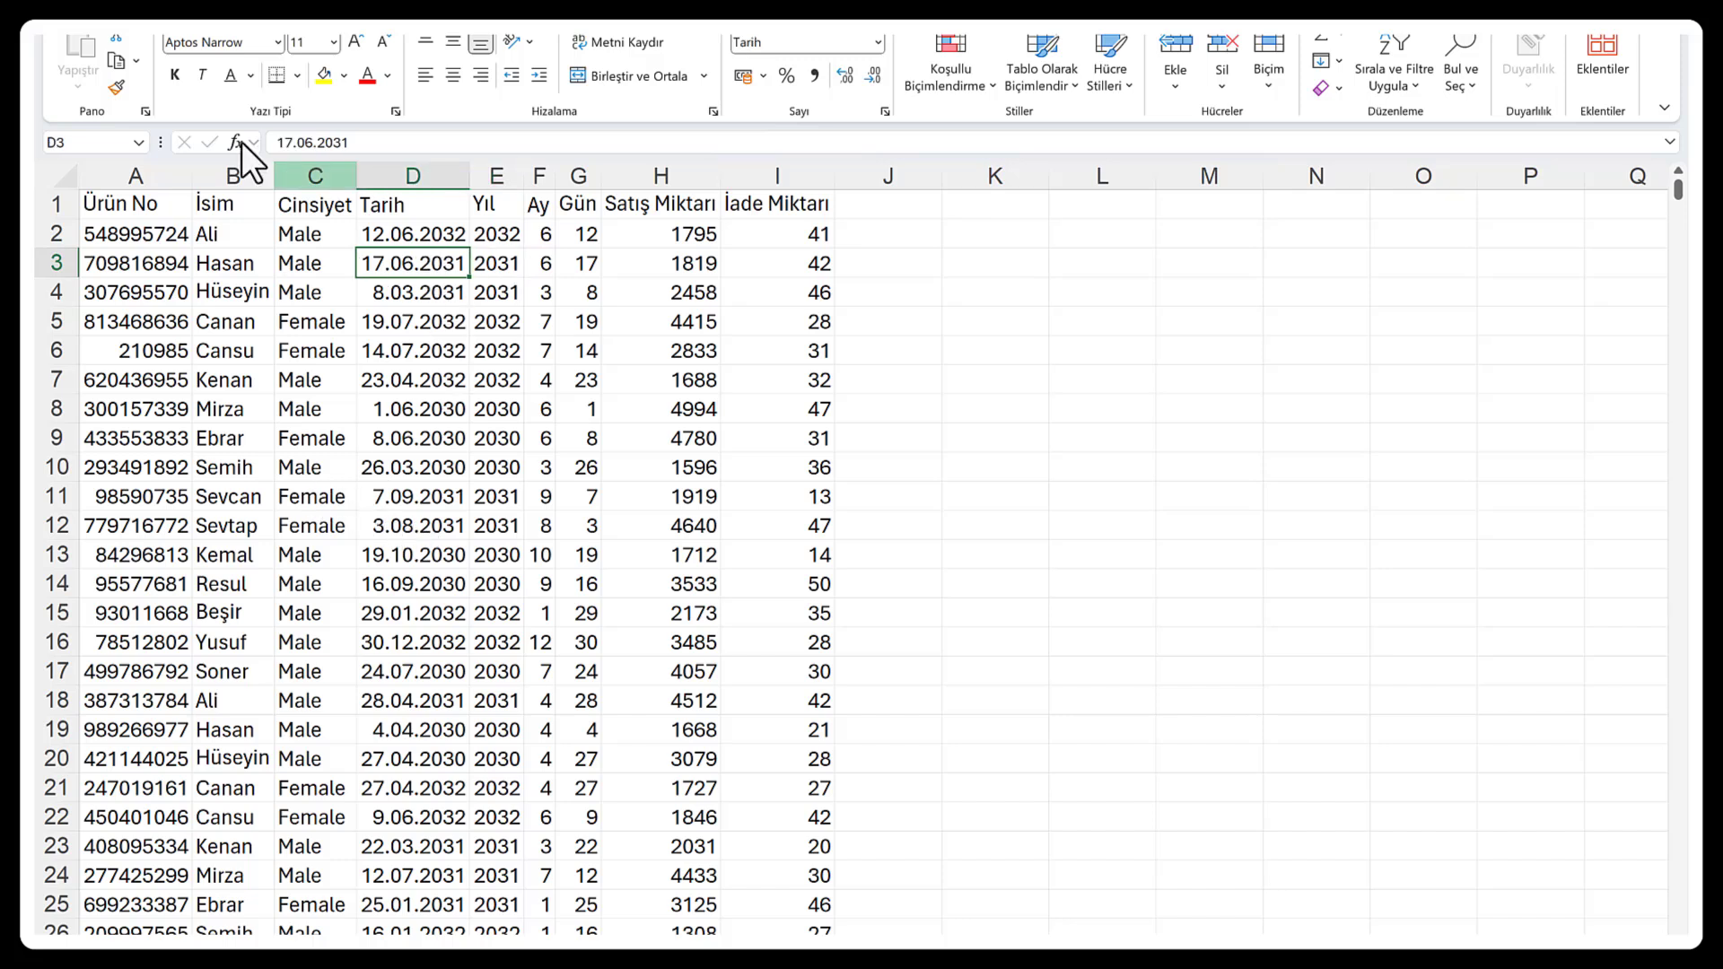
pyautogui.click(170, 25)
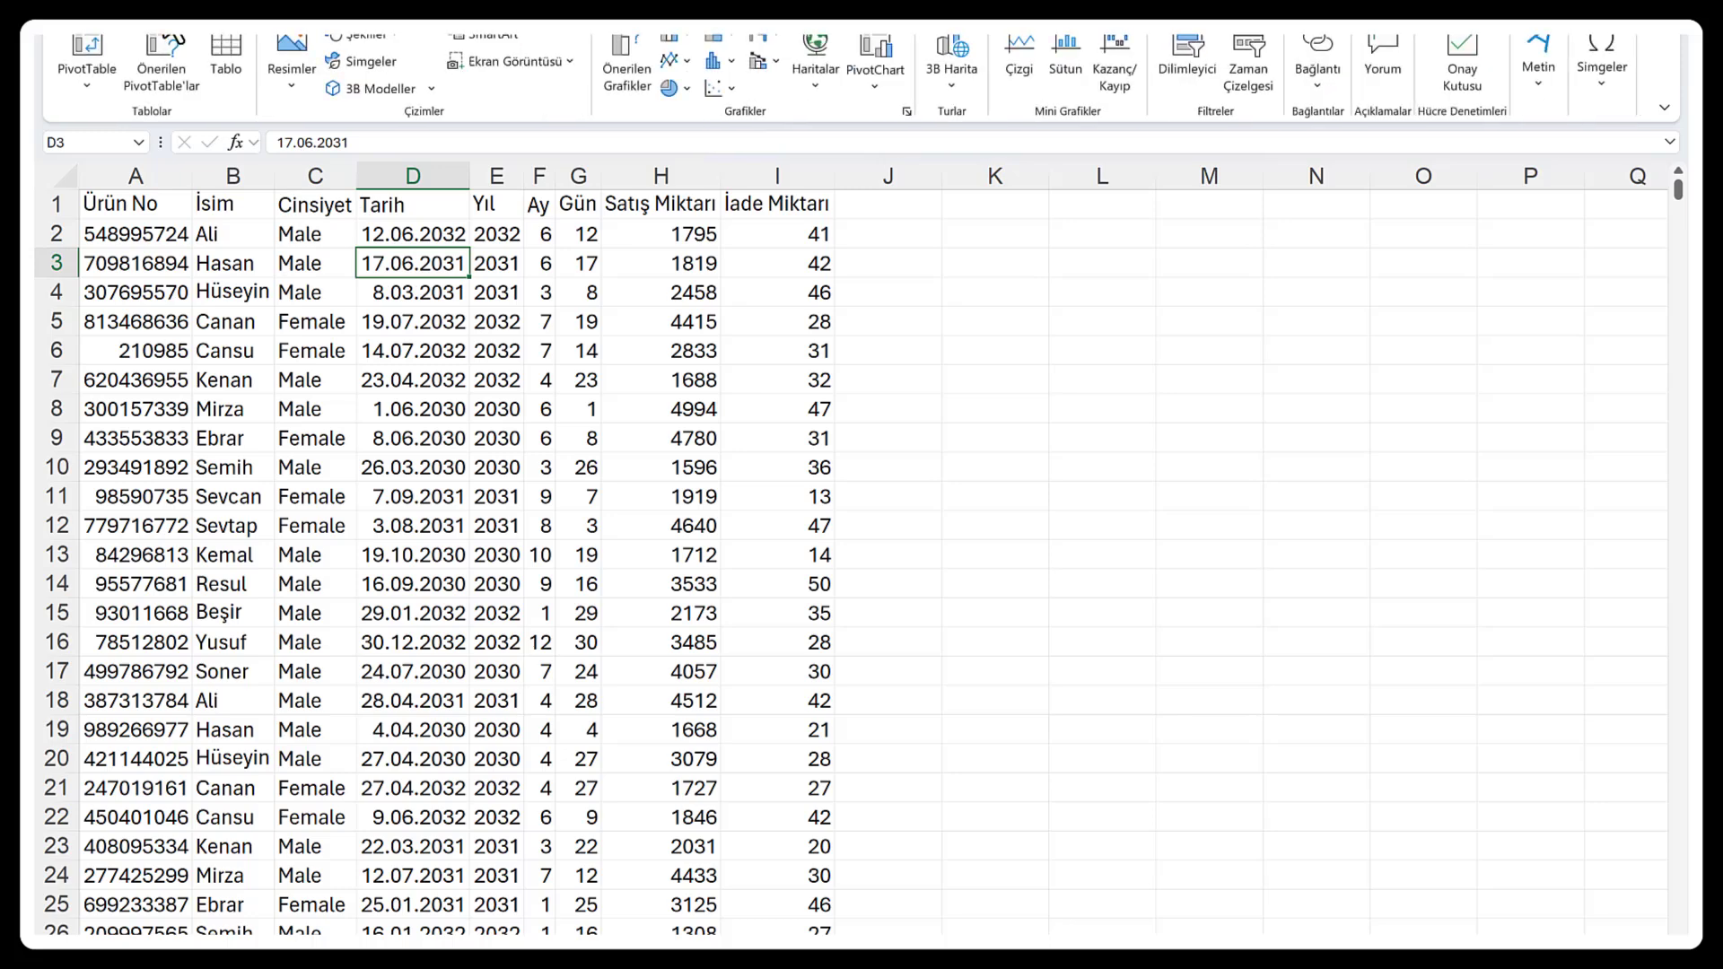
# Convert the sales range $A$1:$I$1001 into a table with headers
pyautogui.click(232, 43)
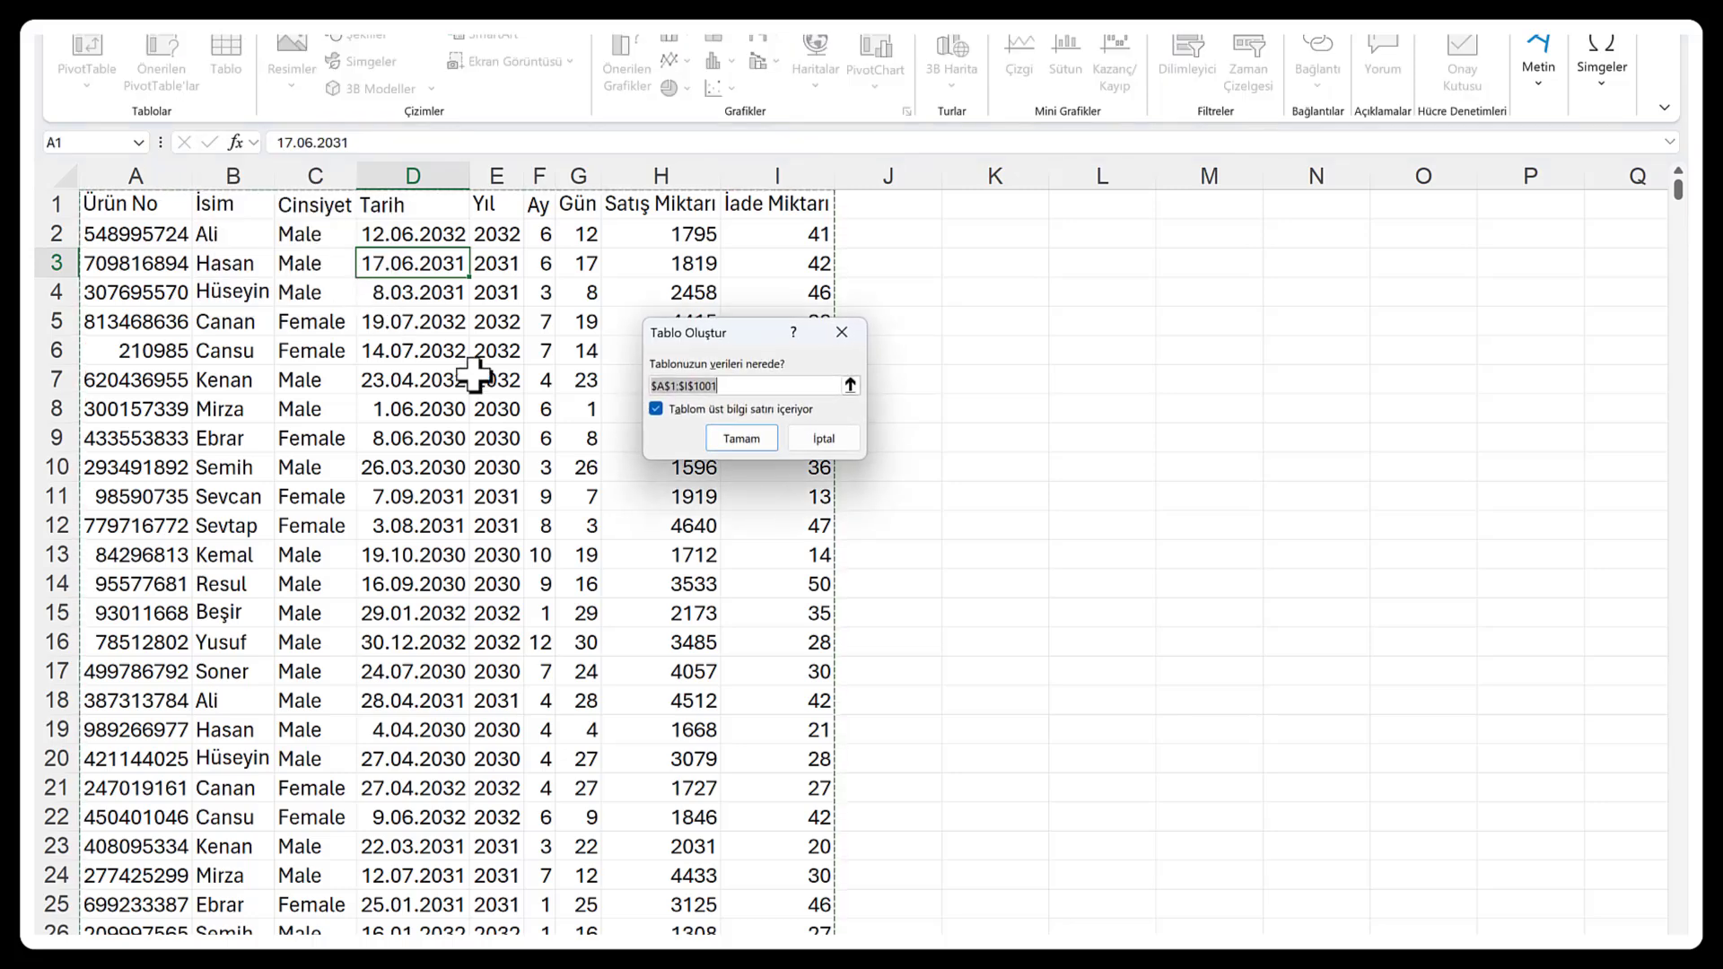
pyautogui.moveTo(736, 333); pyautogui.dragTo(488, 323)
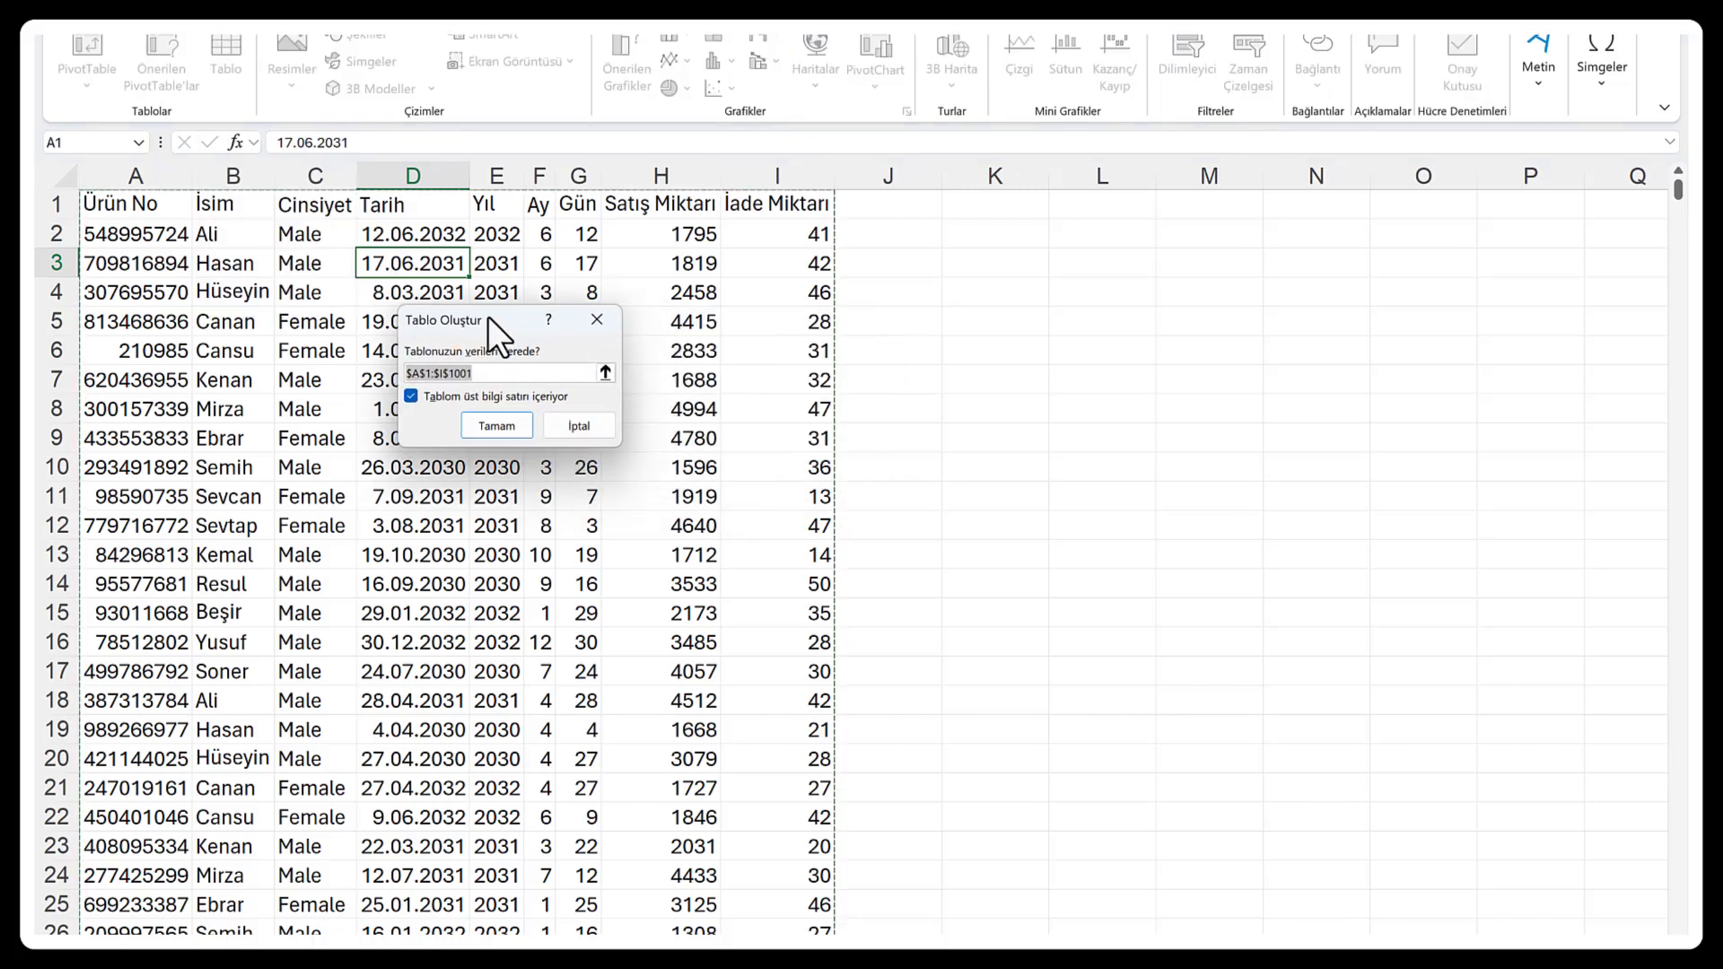
pyautogui.click(489, 433)
pyautogui.click(528, 358)
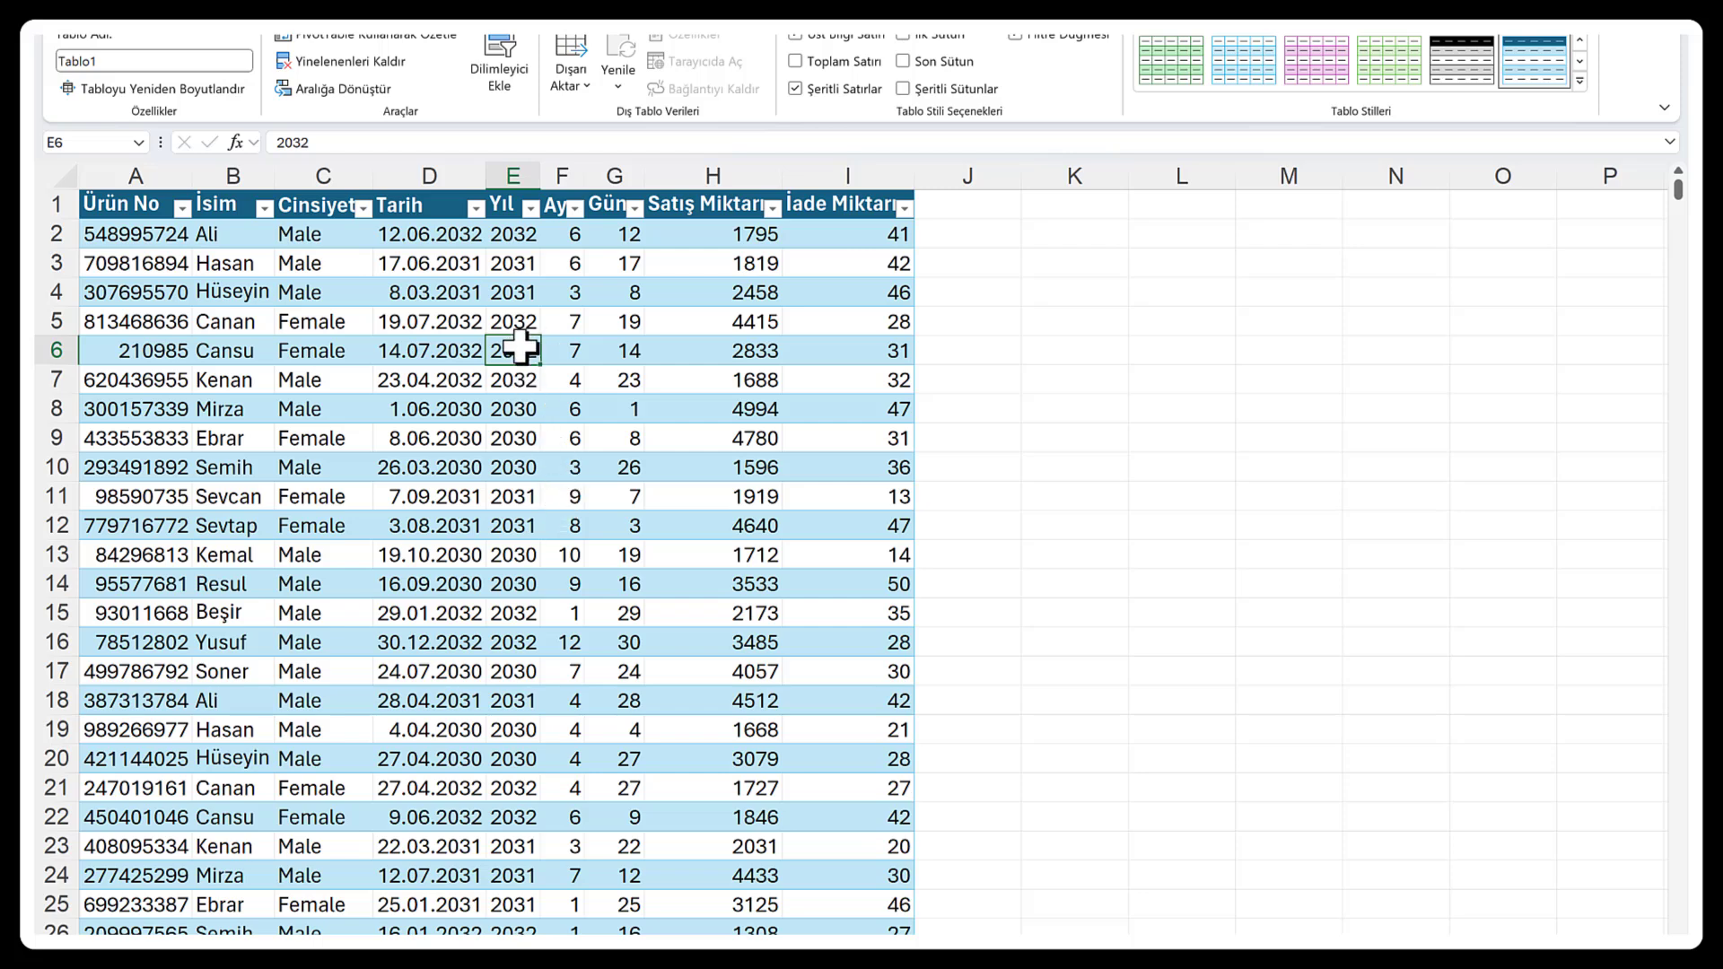
# Apply a green medium (Orta) banded style to the sales table
pyautogui.click(752, 350)
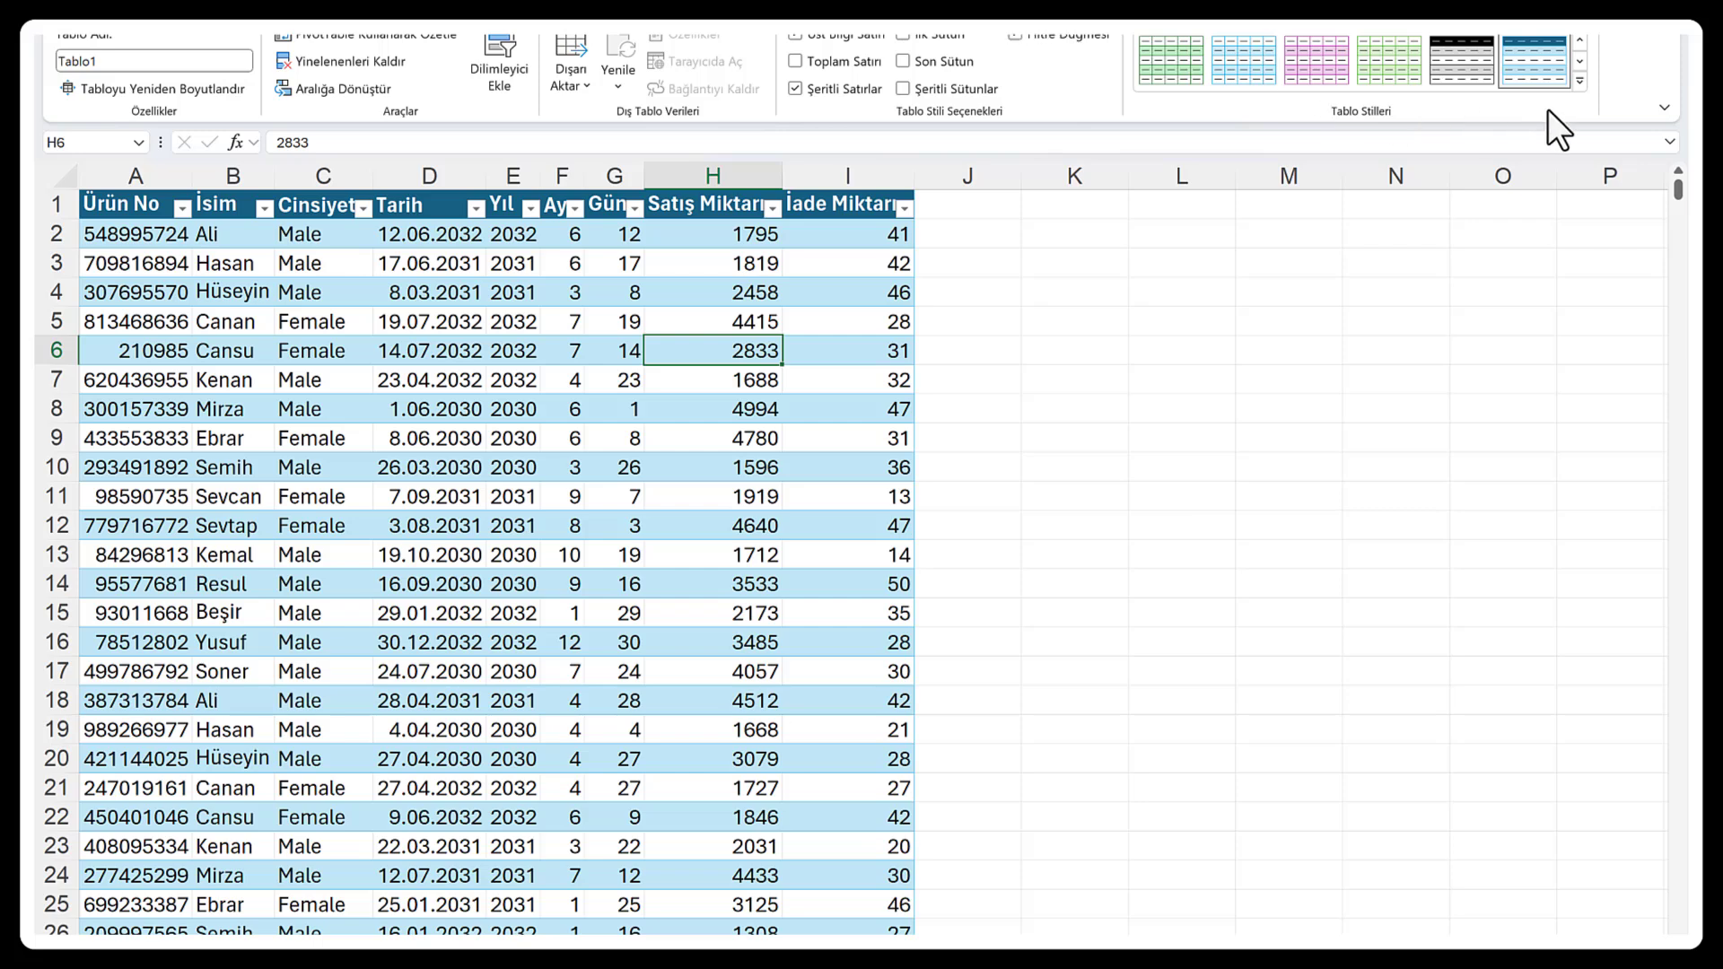
pyautogui.click(1580, 80)
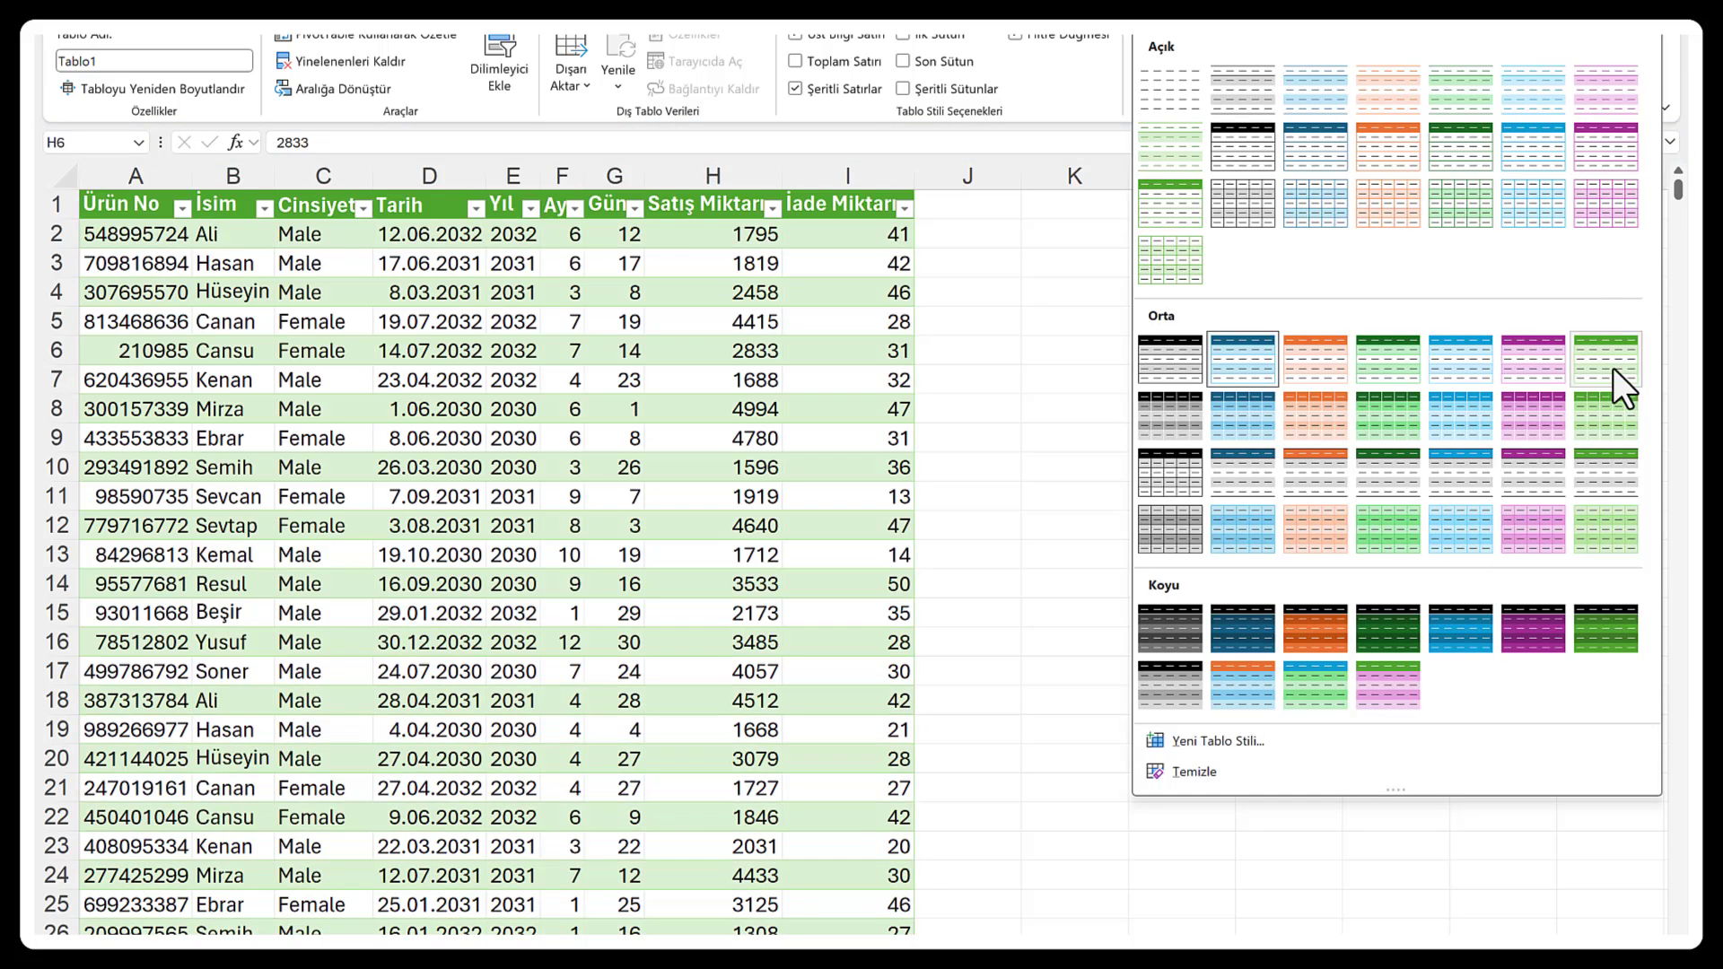
pyautogui.click(1612, 368)
pyautogui.click(431, 378)
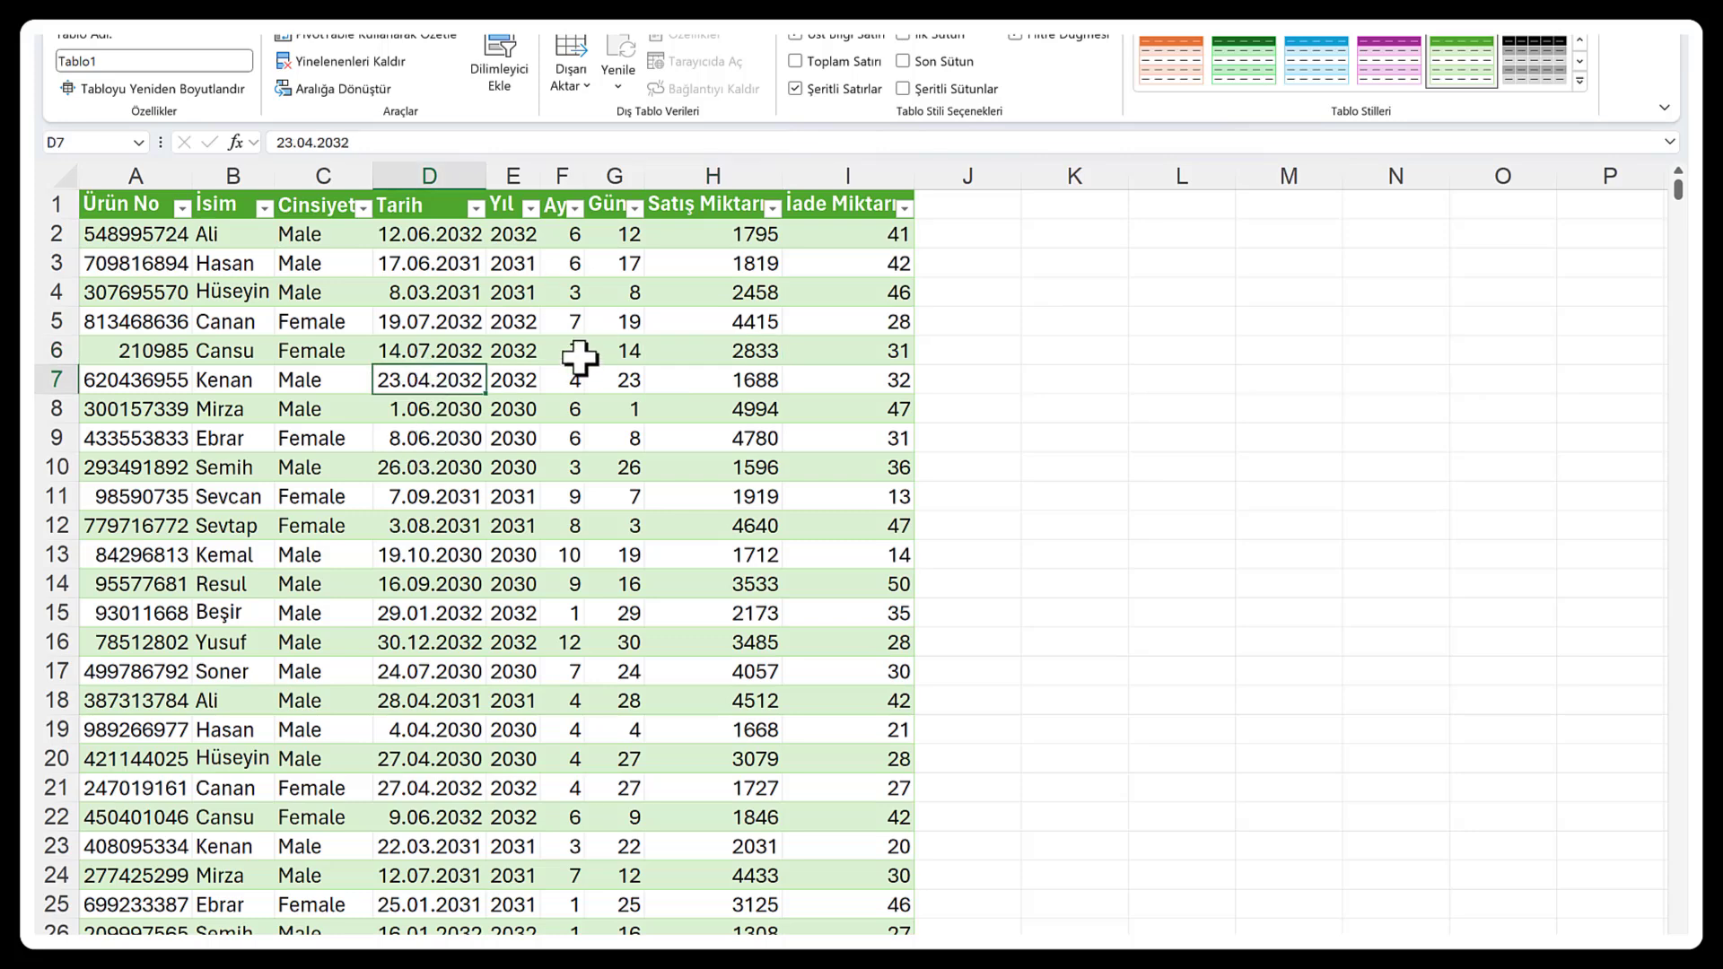
# Rename the table to 'veri' in the Tablo Adı box
pyautogui.doubleClick(144, 62)
pyautogui.write('veri')
pyautogui.click(408, 323)
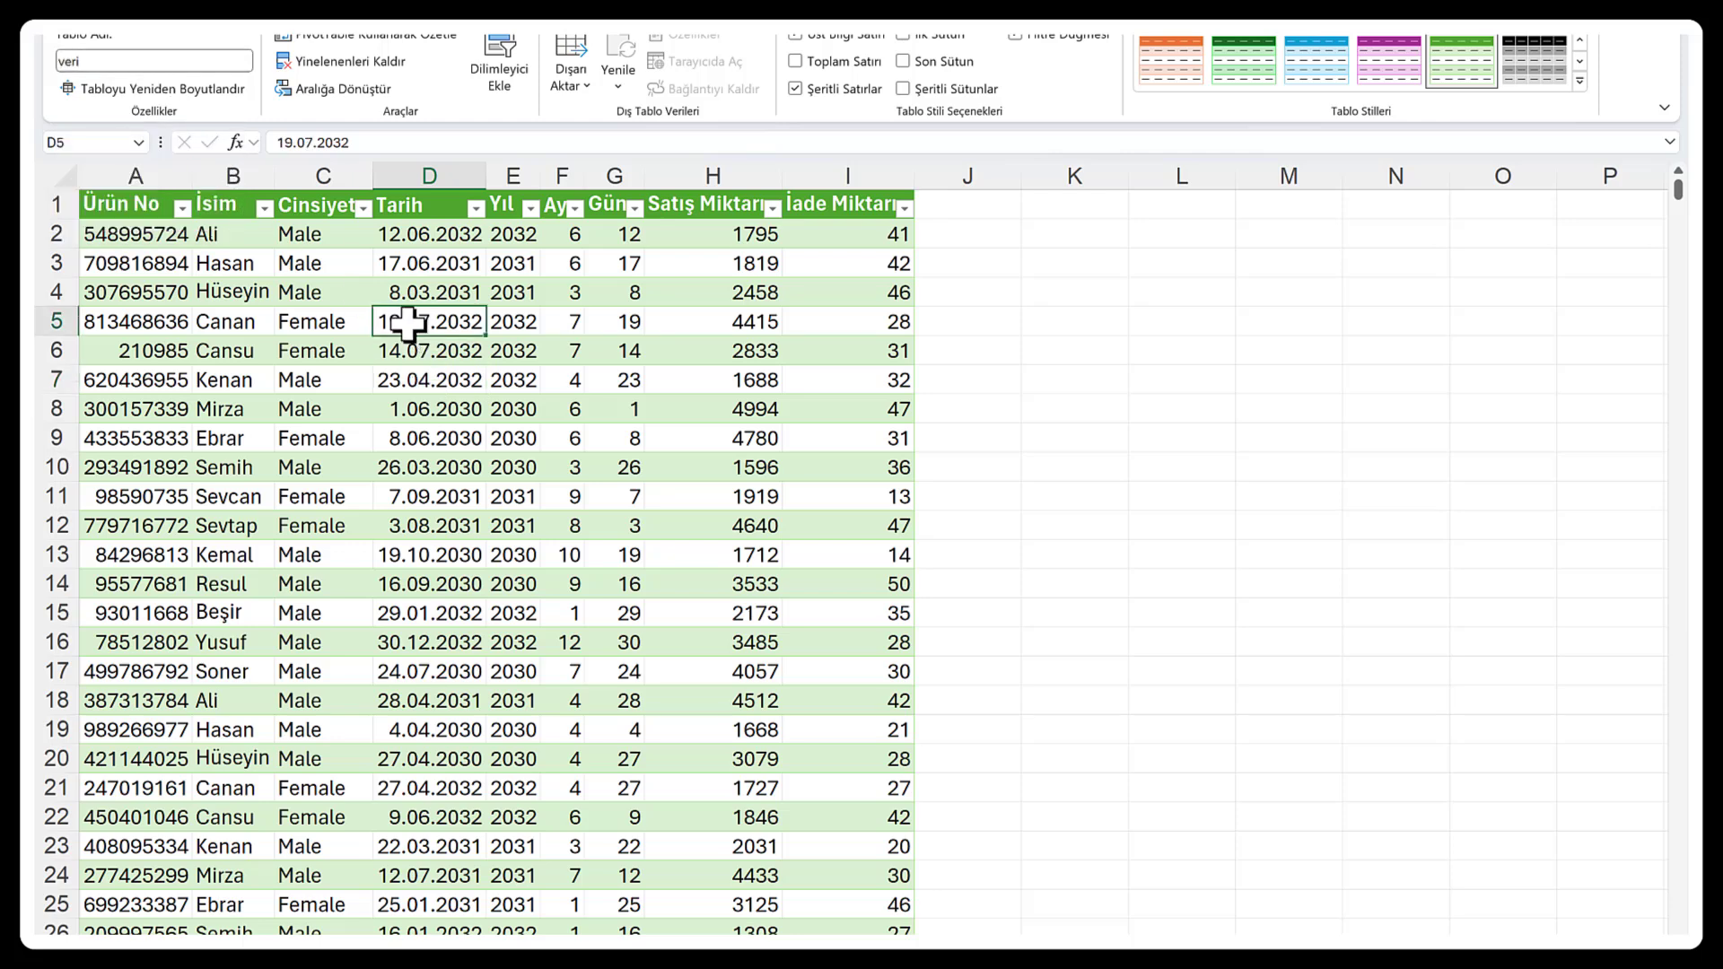
pyautogui.click(1121, 222)
pyautogui.write('=v')
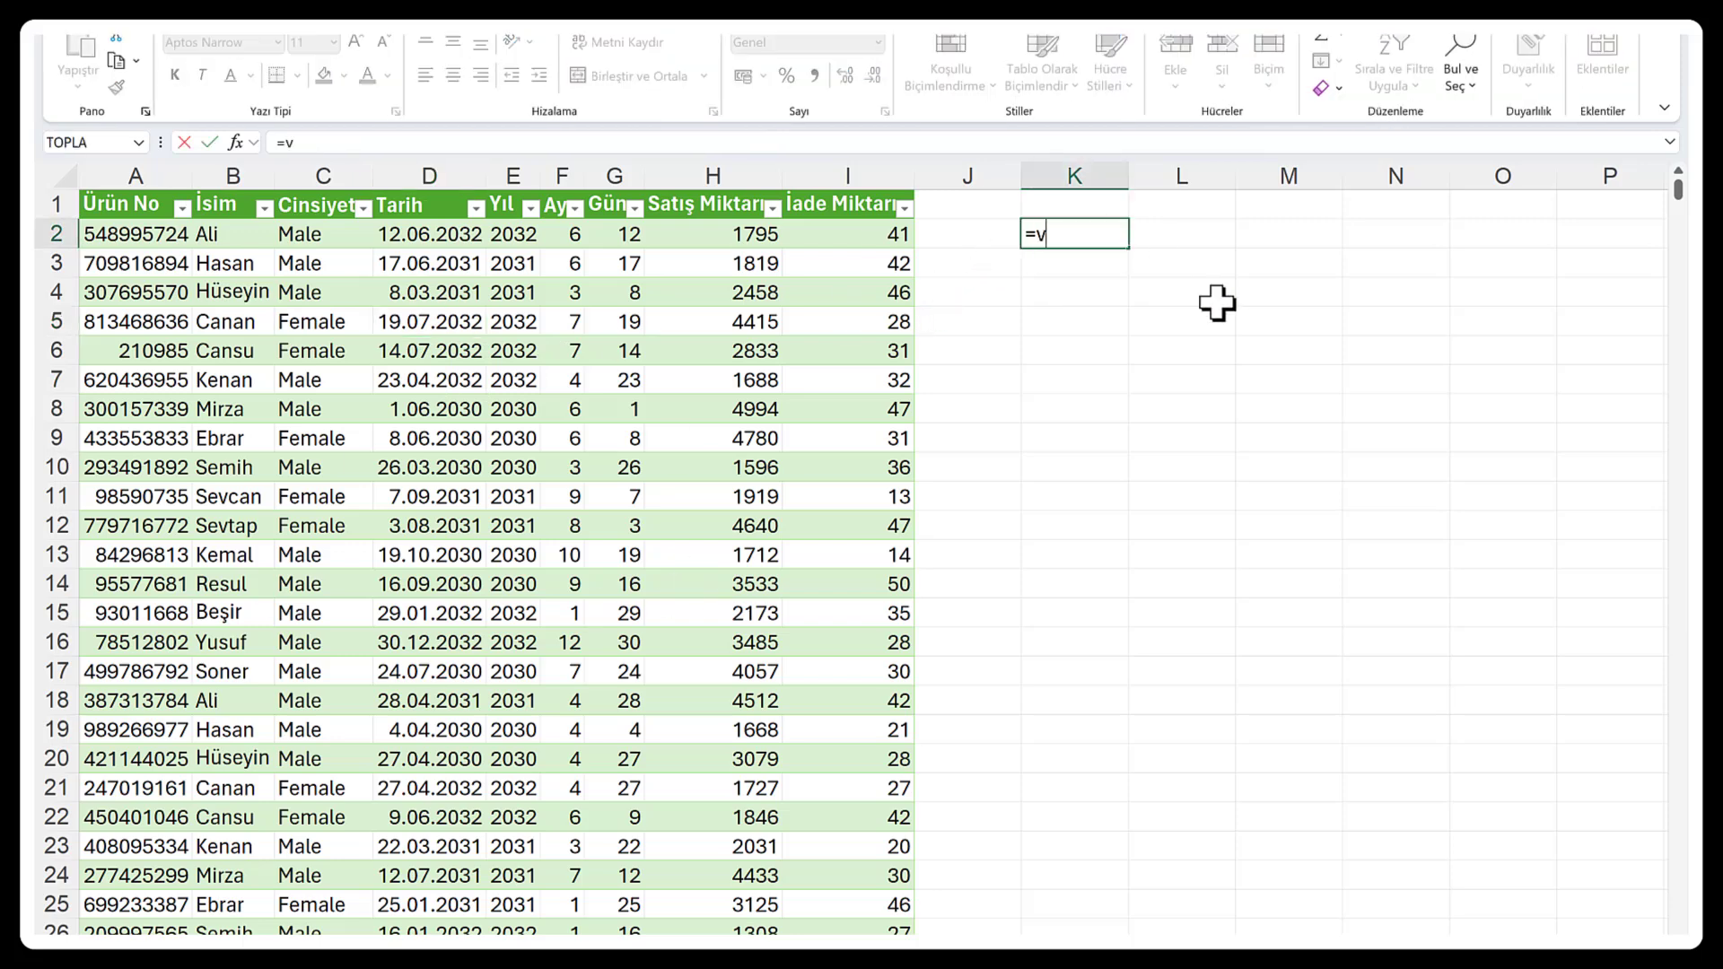
pyautogui.write('eri')
pyautogui.press('Return')
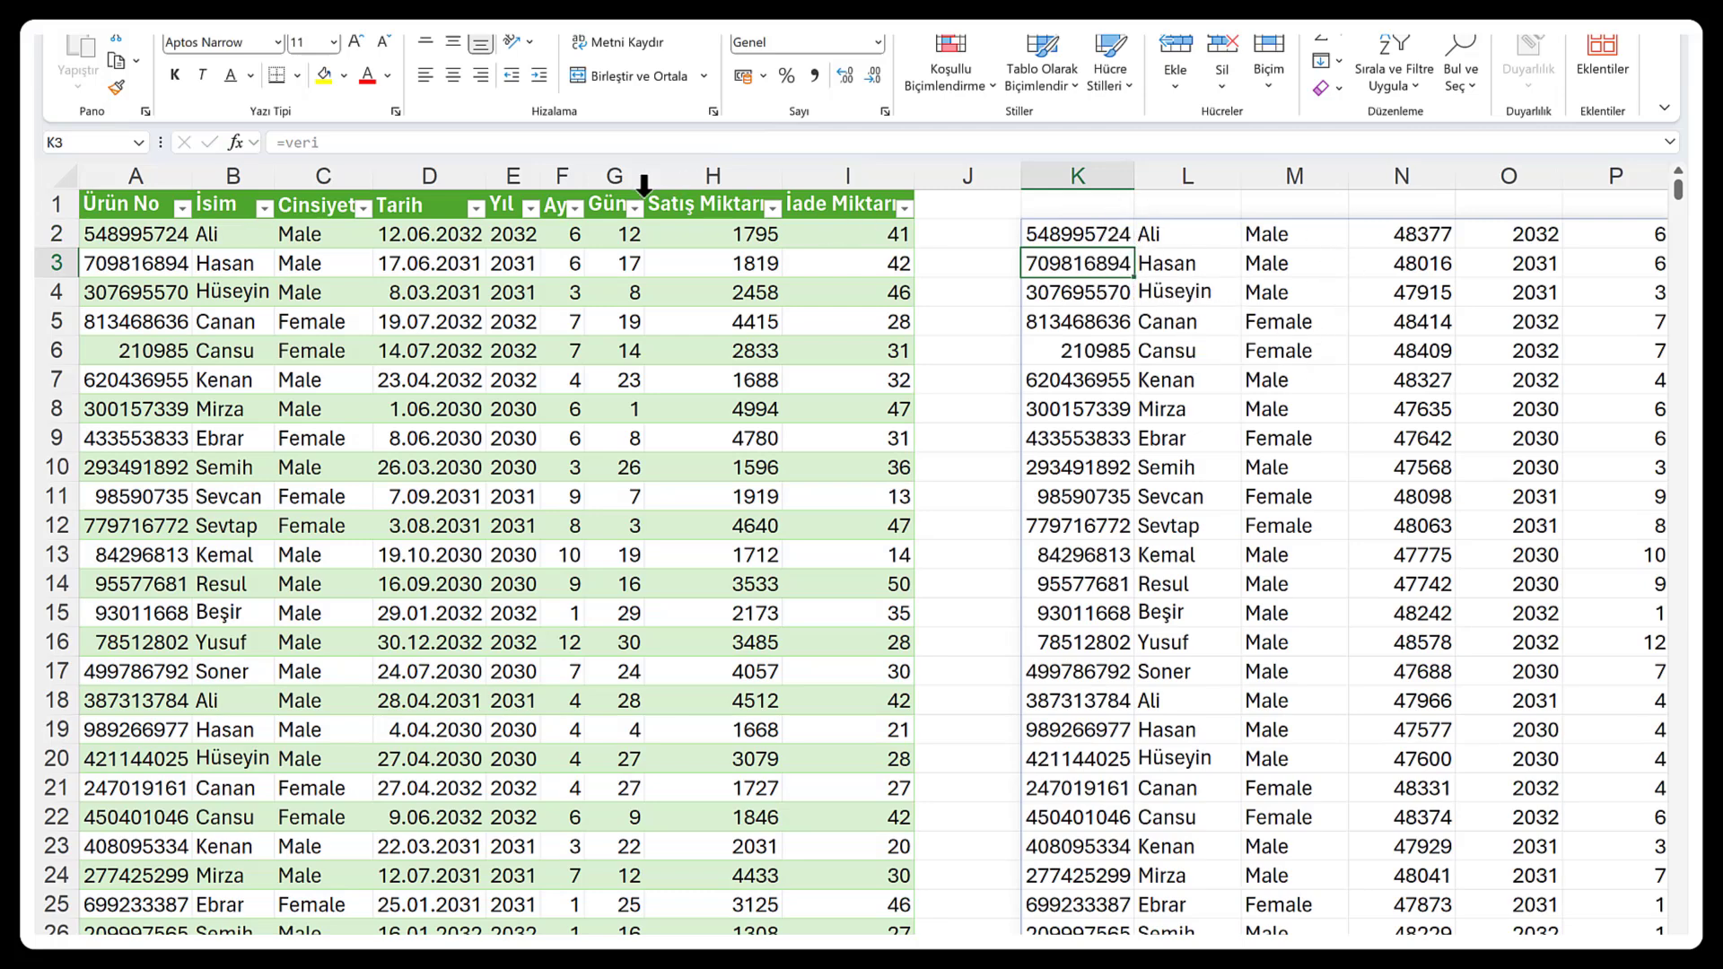
pyautogui.click(1227, 351)
pyautogui.click(1422, 438)
pyautogui.click(1526, 494)
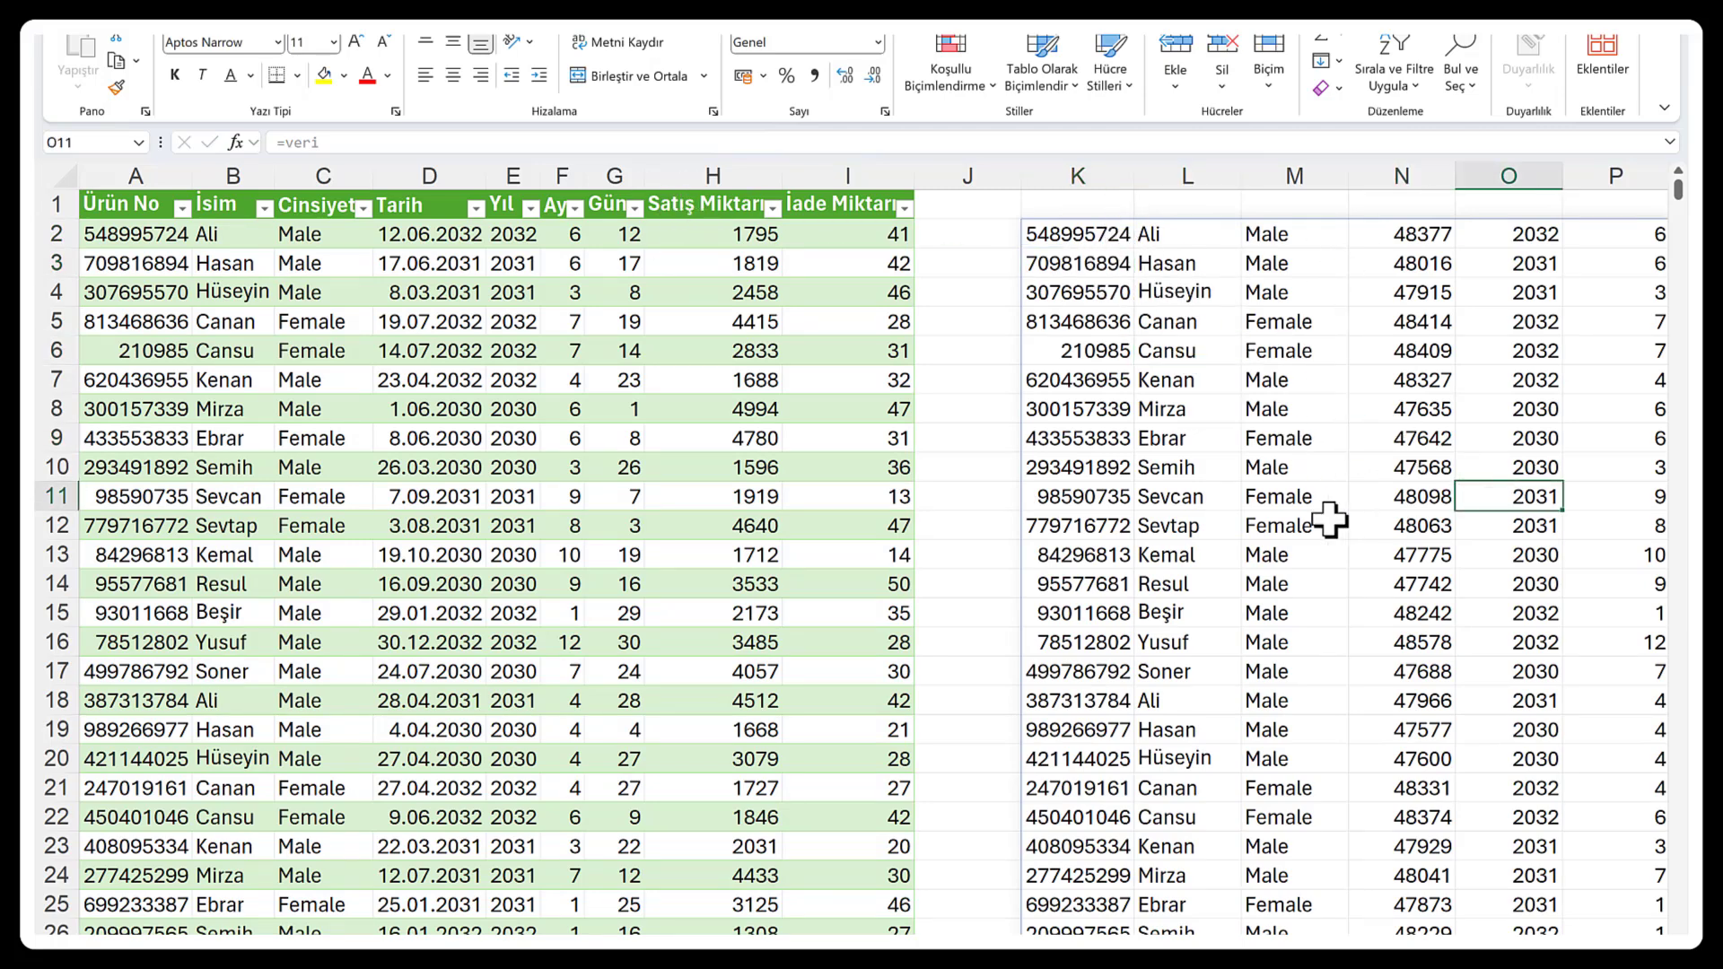
pyautogui.keyDown('ctrl'); pyautogui.scroll(-3, 1206, 500); pyautogui.keyUp('ctrl')
pyautogui.keyDown('ctrl'); pyautogui.scroll(2, 1207, 500); pyautogui.keyUp('ctrl')
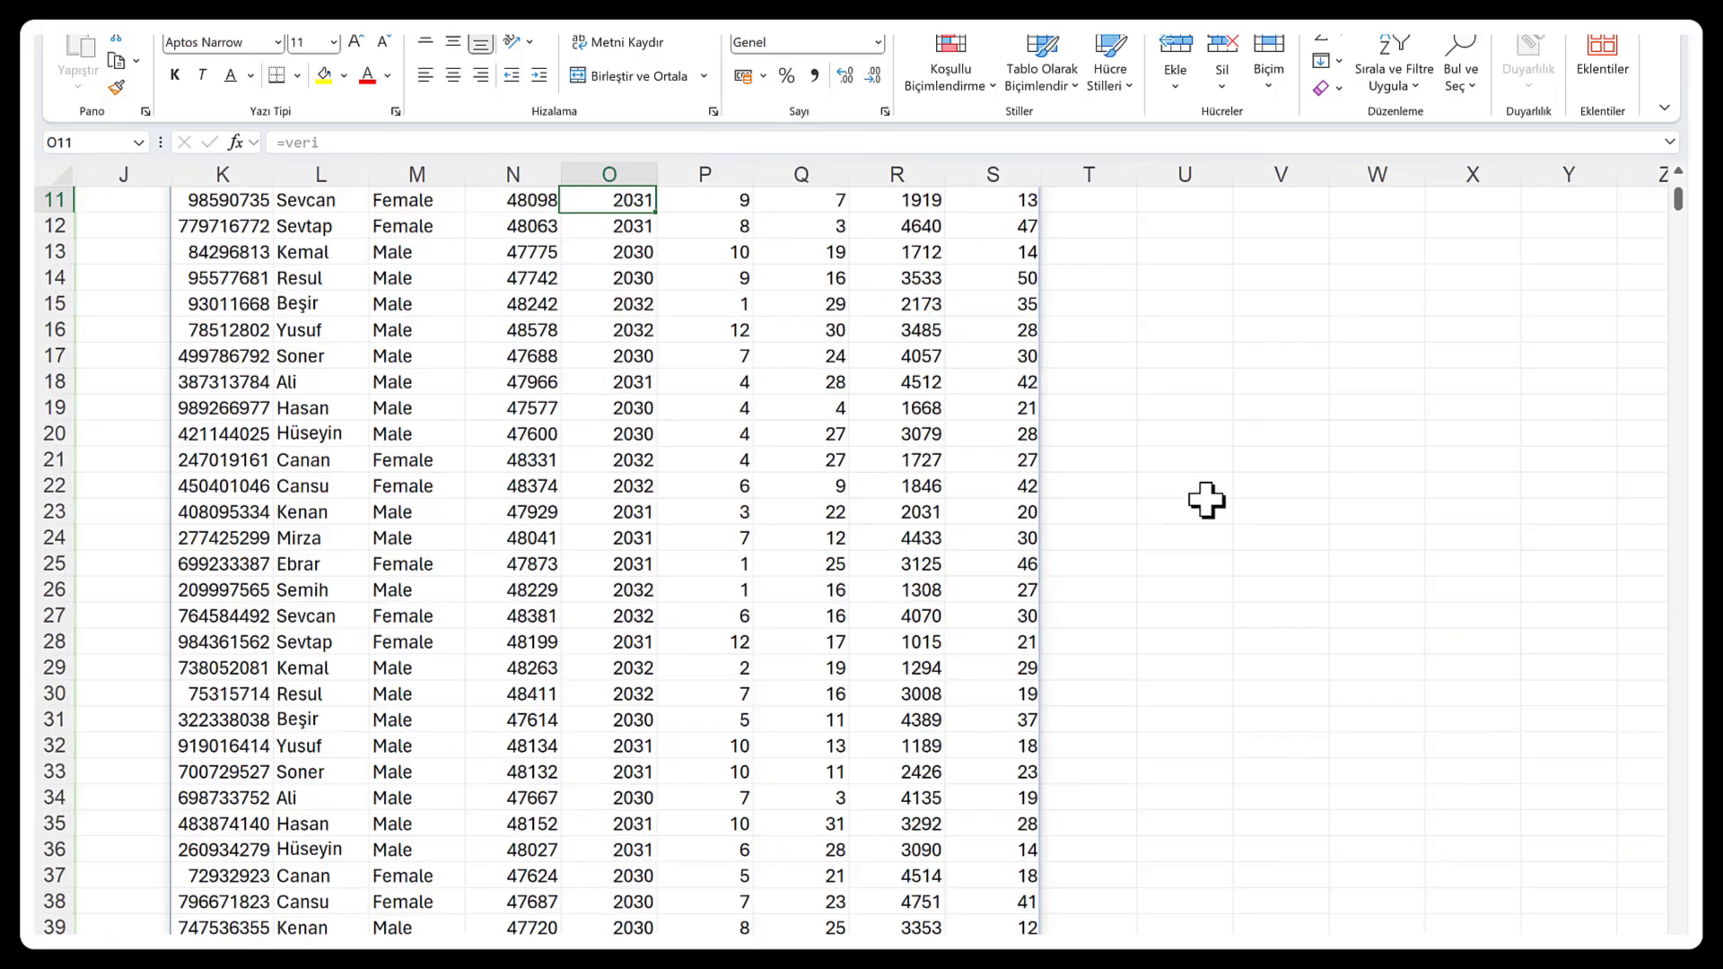
pyautogui.keyDown('ctrl'); pyautogui.scroll(2, 1207, 500); pyautogui.keyUp('ctrl')
pyautogui.keyDown('ctrl'); pyautogui.scroll(-1, 954, 492); pyautogui.keyUp('ctrl')
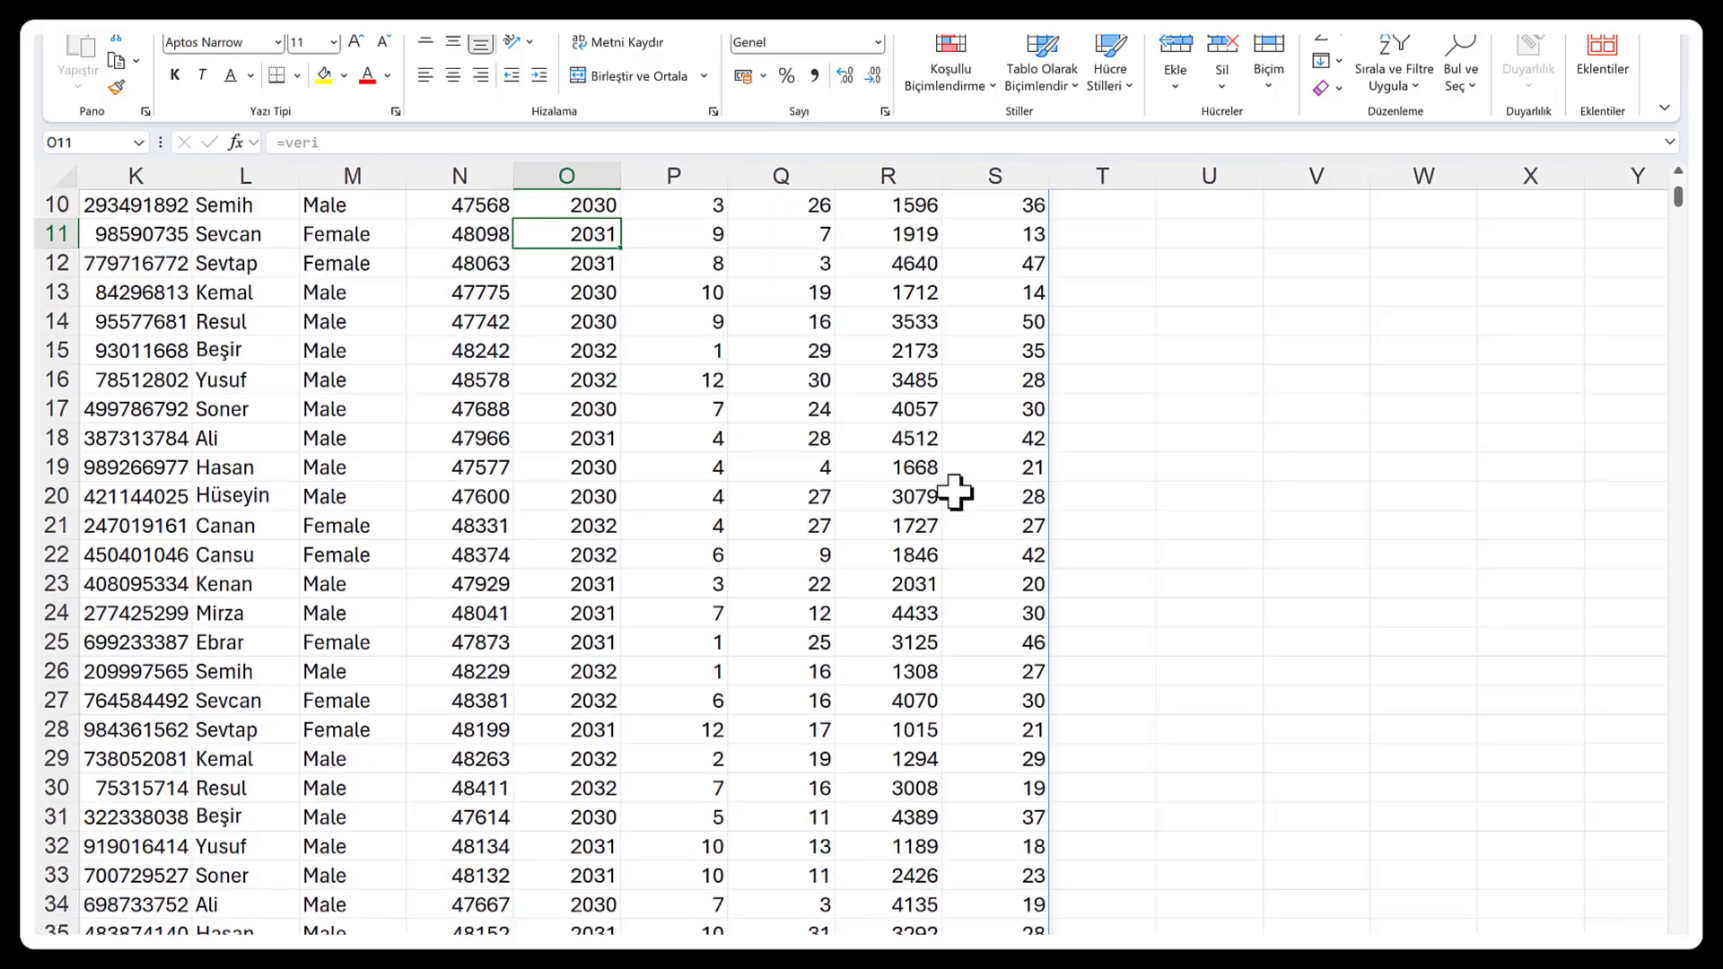
pyautogui.scroll(3, 955, 491)
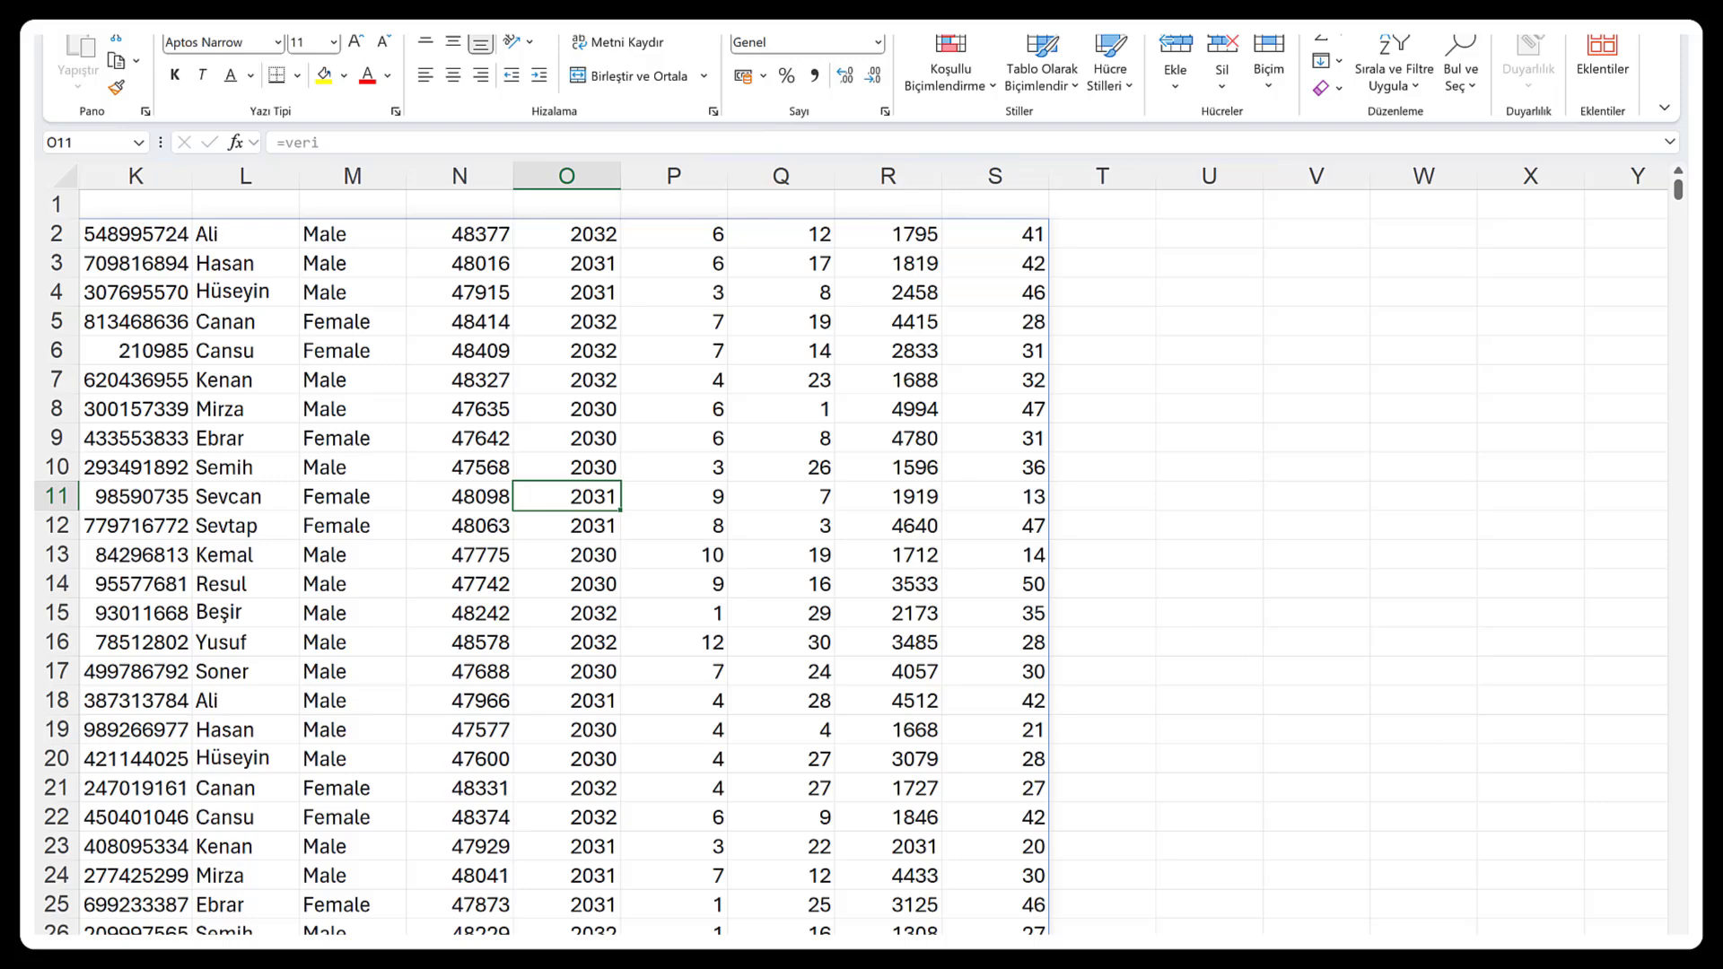
pyautogui.hscroll(-5, 1220, 533)
pyautogui.click(1315, 471)
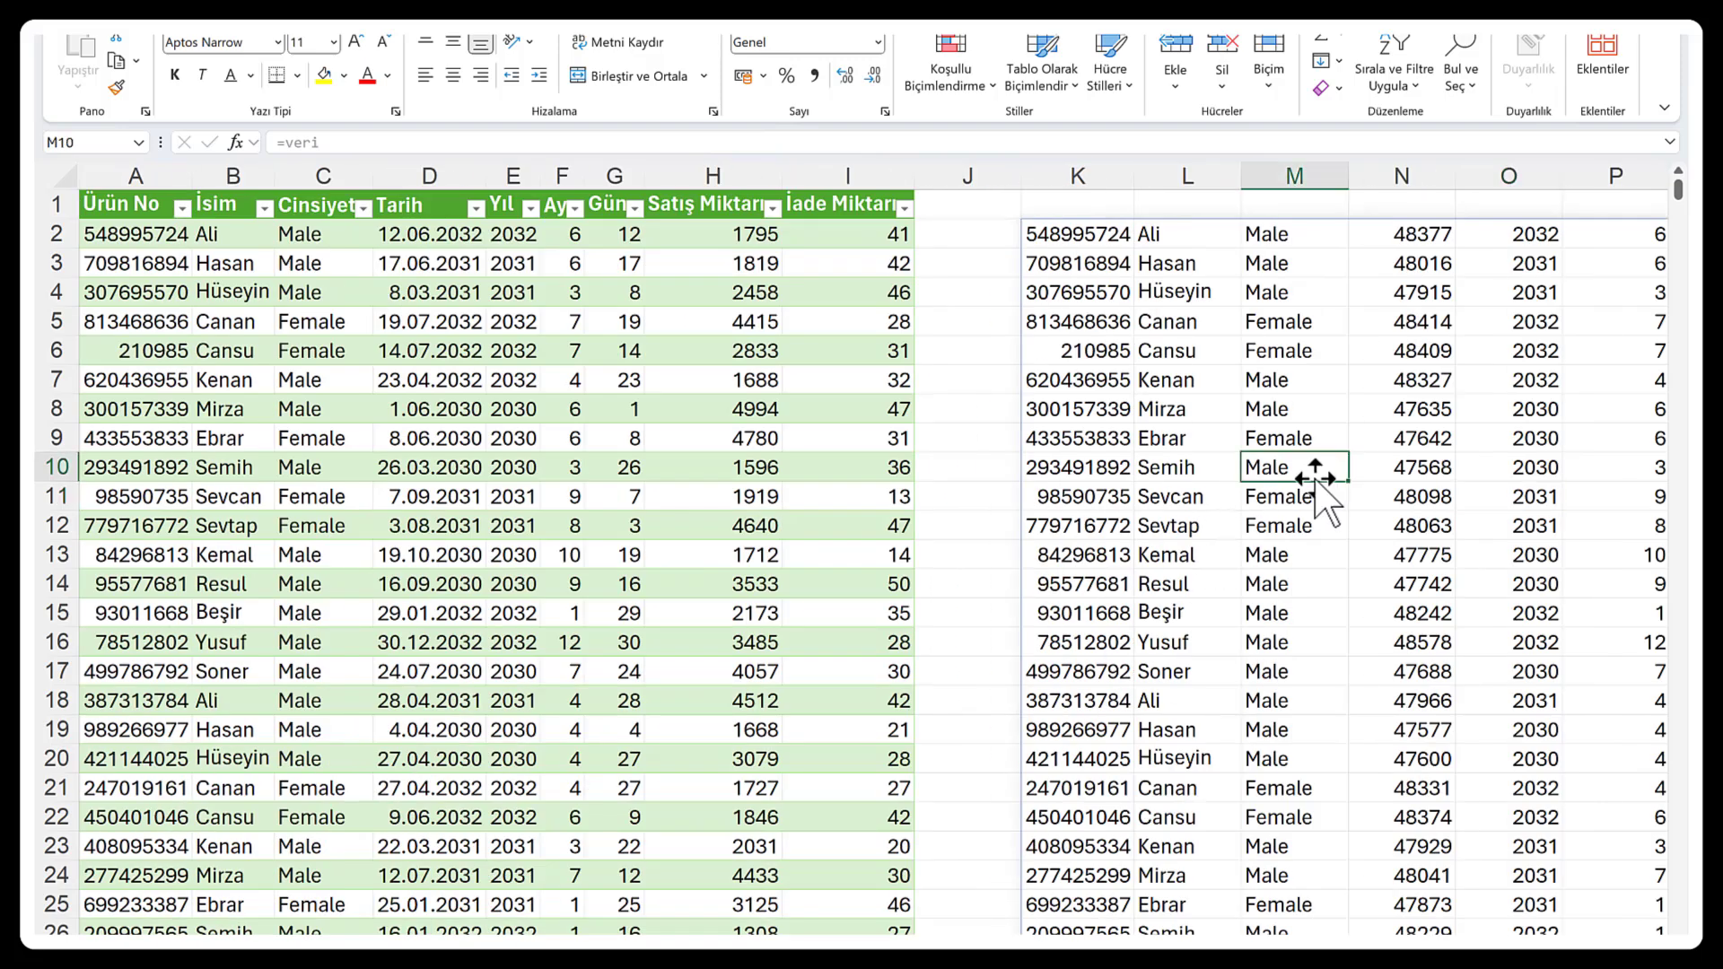
pyautogui.click(1189, 494)
pyautogui.click(1184, 555)
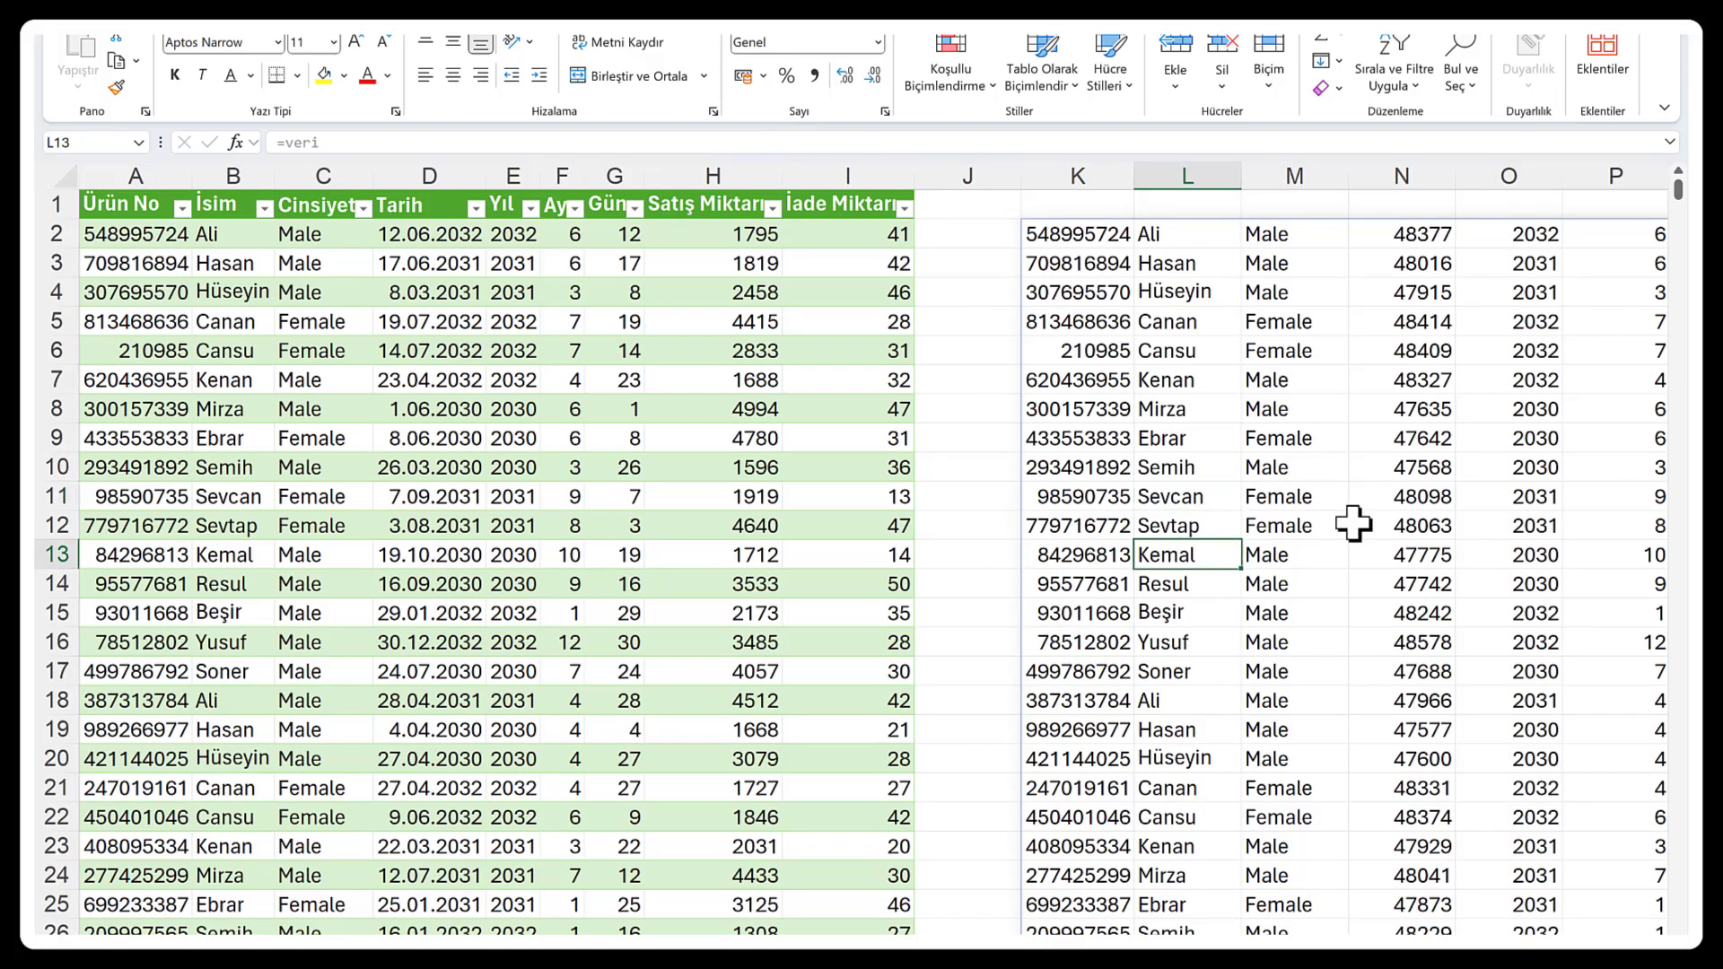
pyautogui.click(1302, 525)
pyautogui.click(1102, 234)
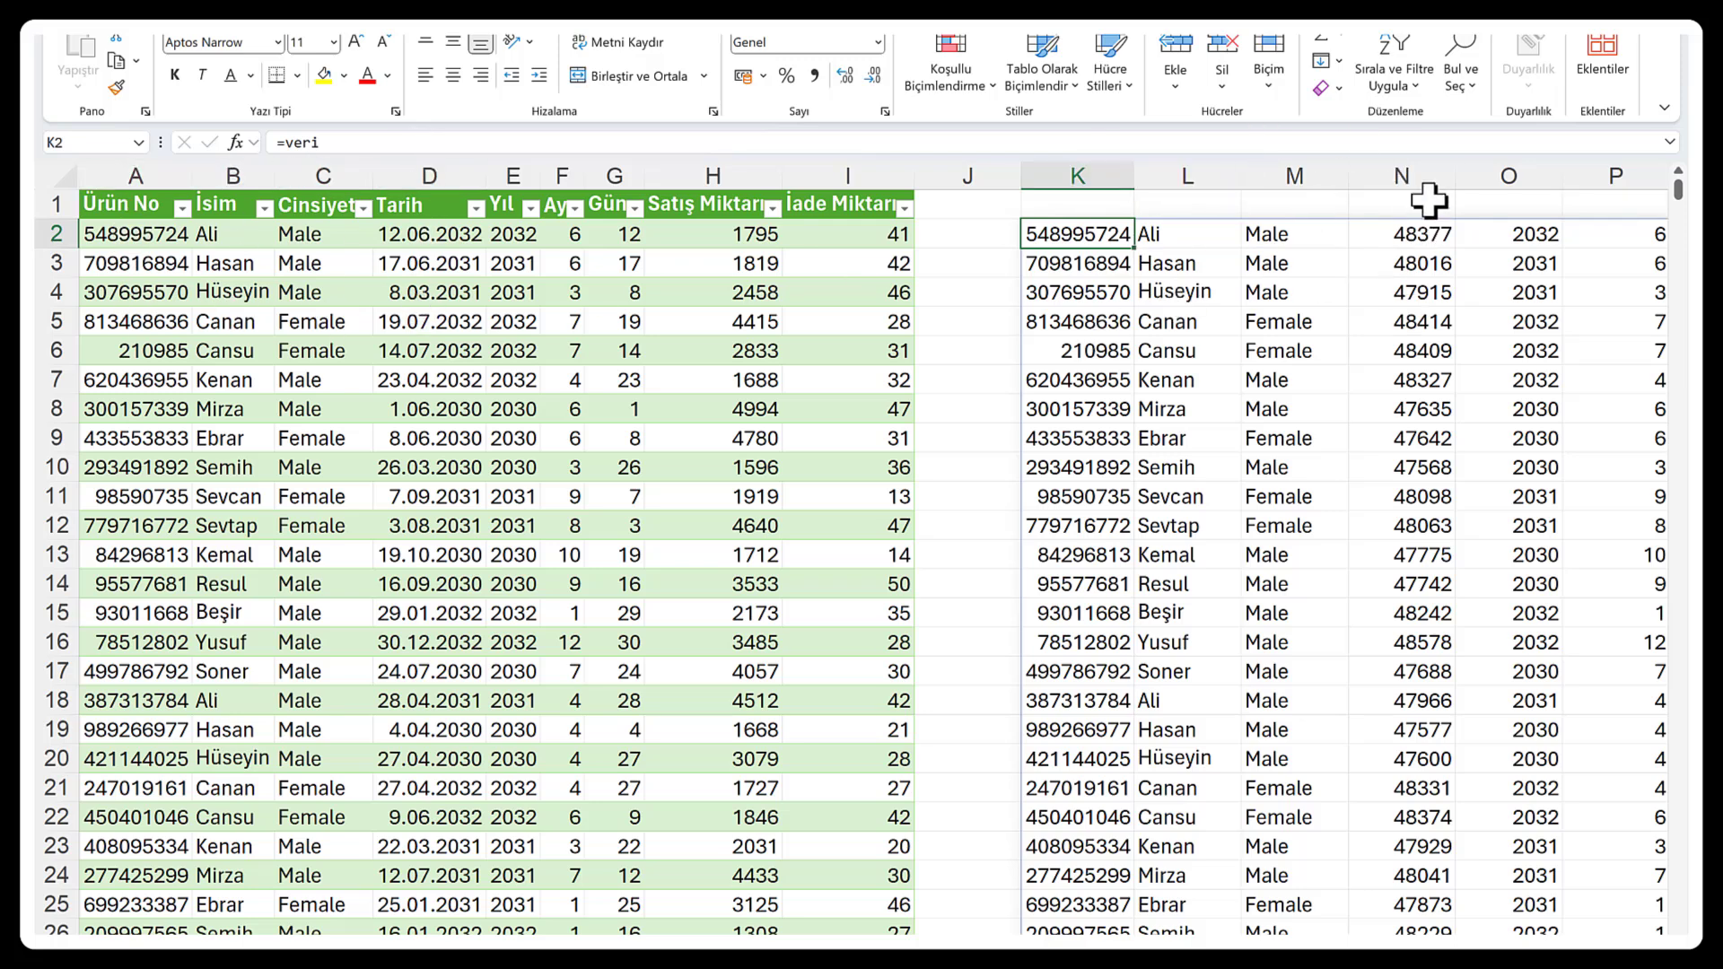
pyautogui.click(1428, 160)
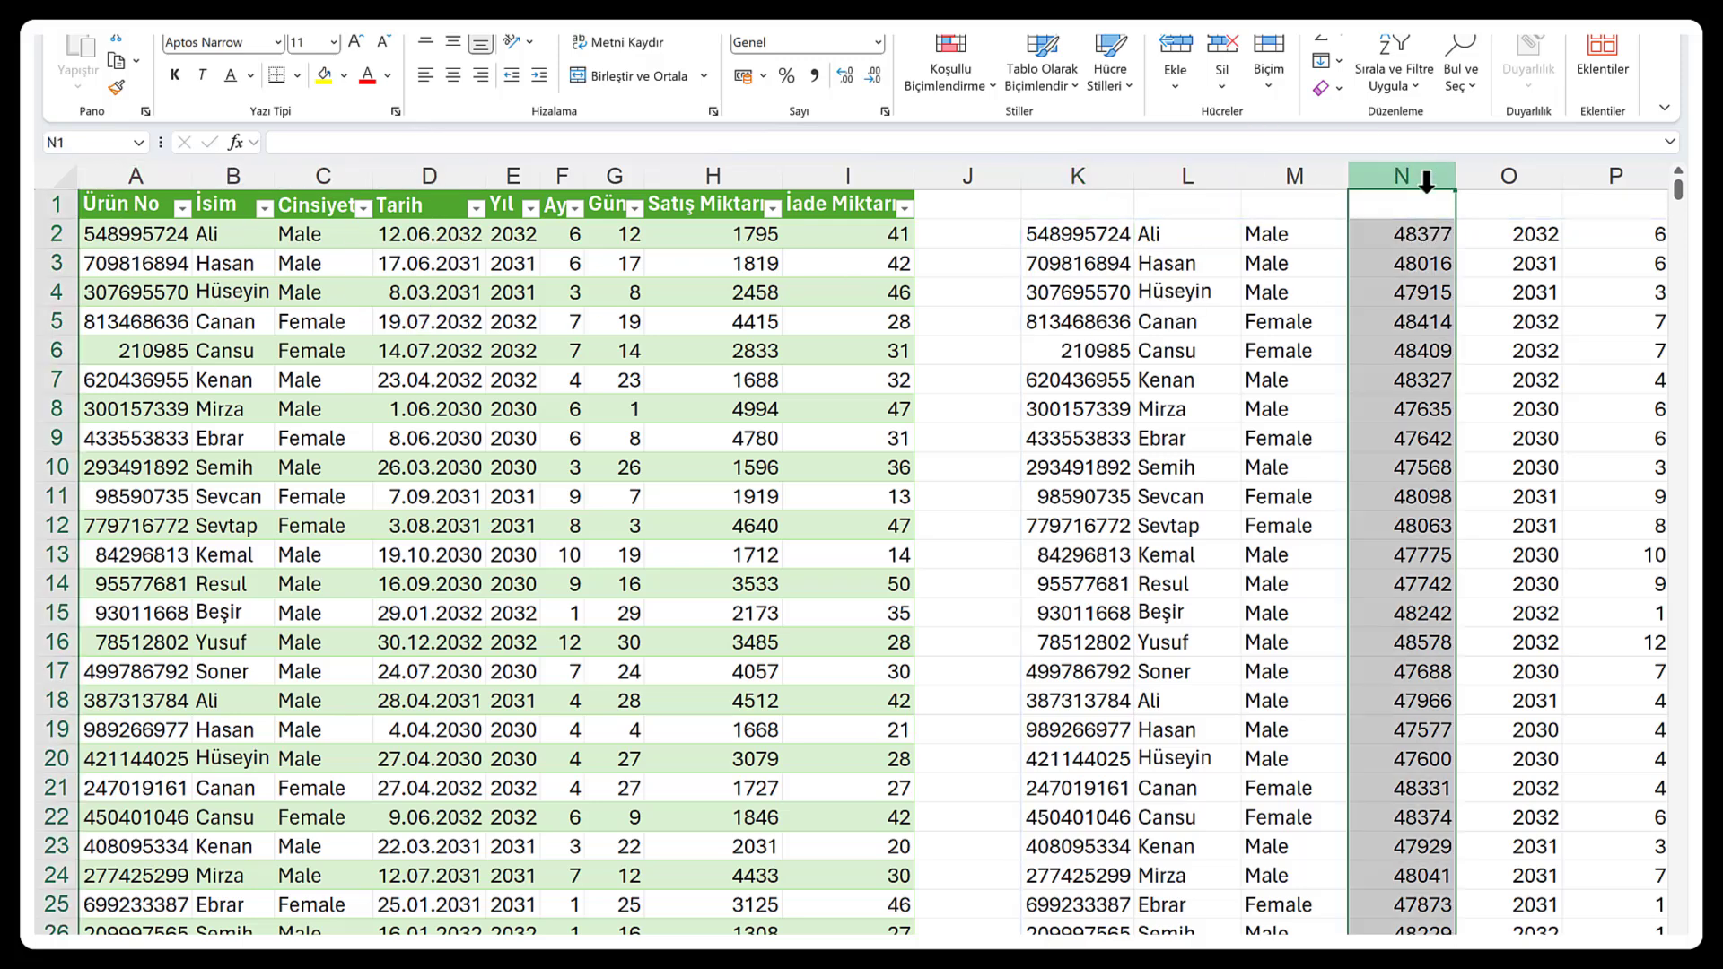
pyautogui.click(876, 43)
pyautogui.click(831, 276)
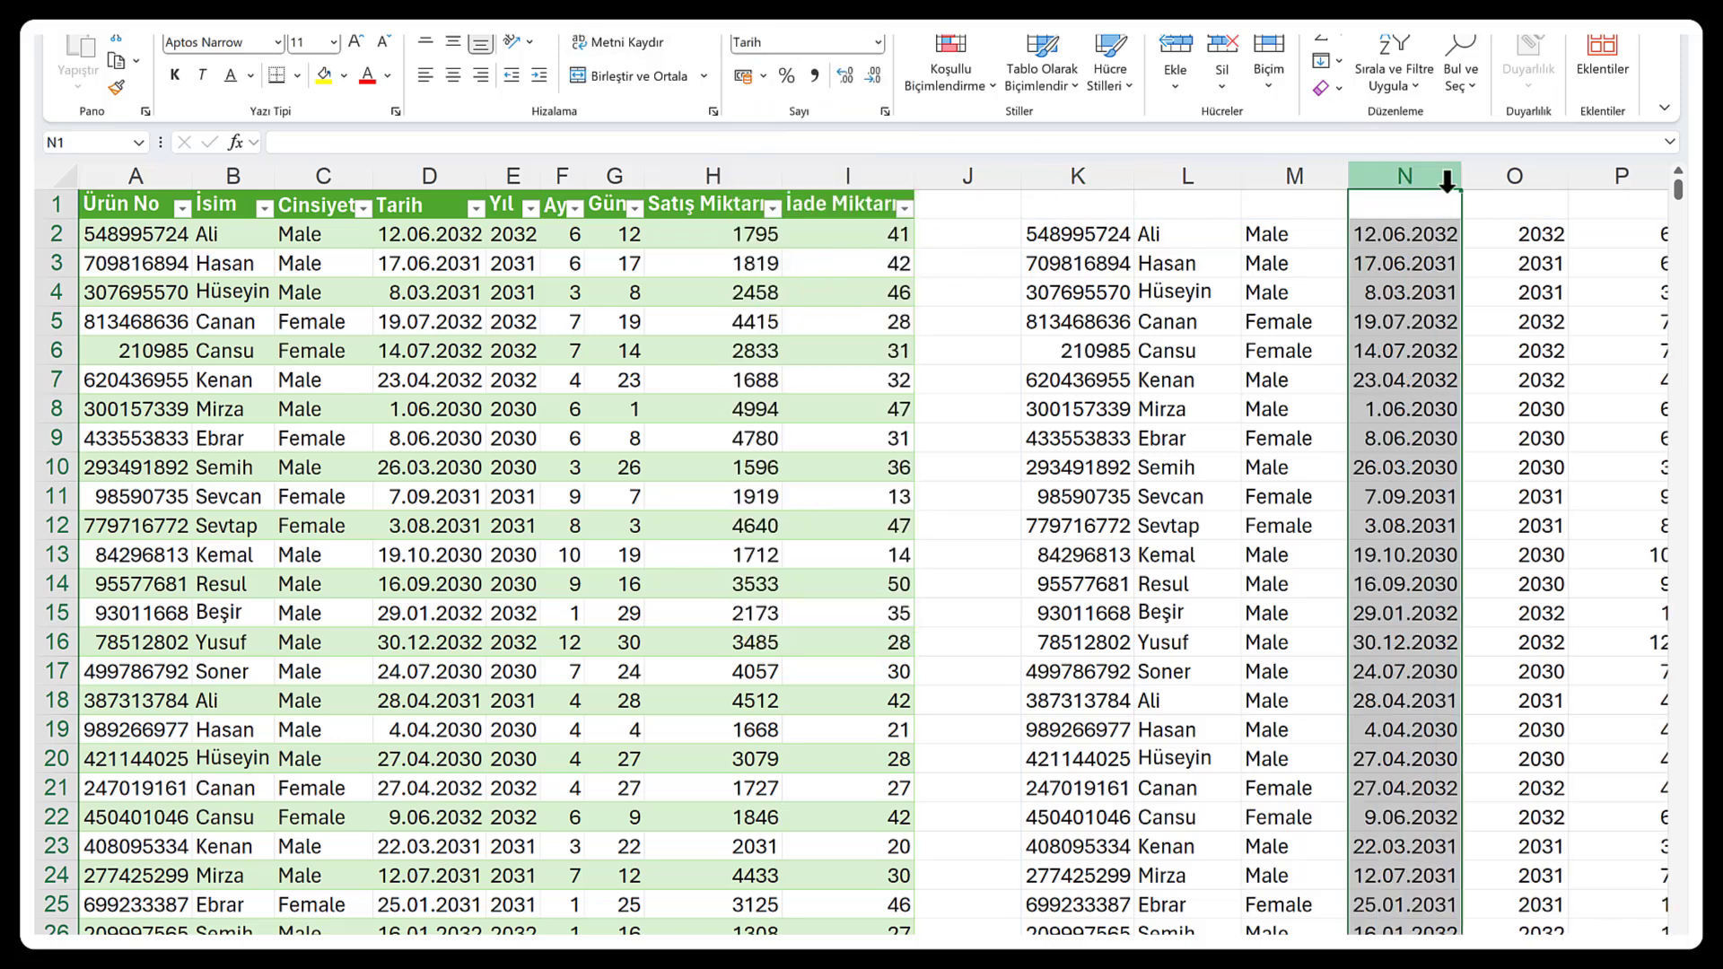
pyautogui.click(1077, 235)
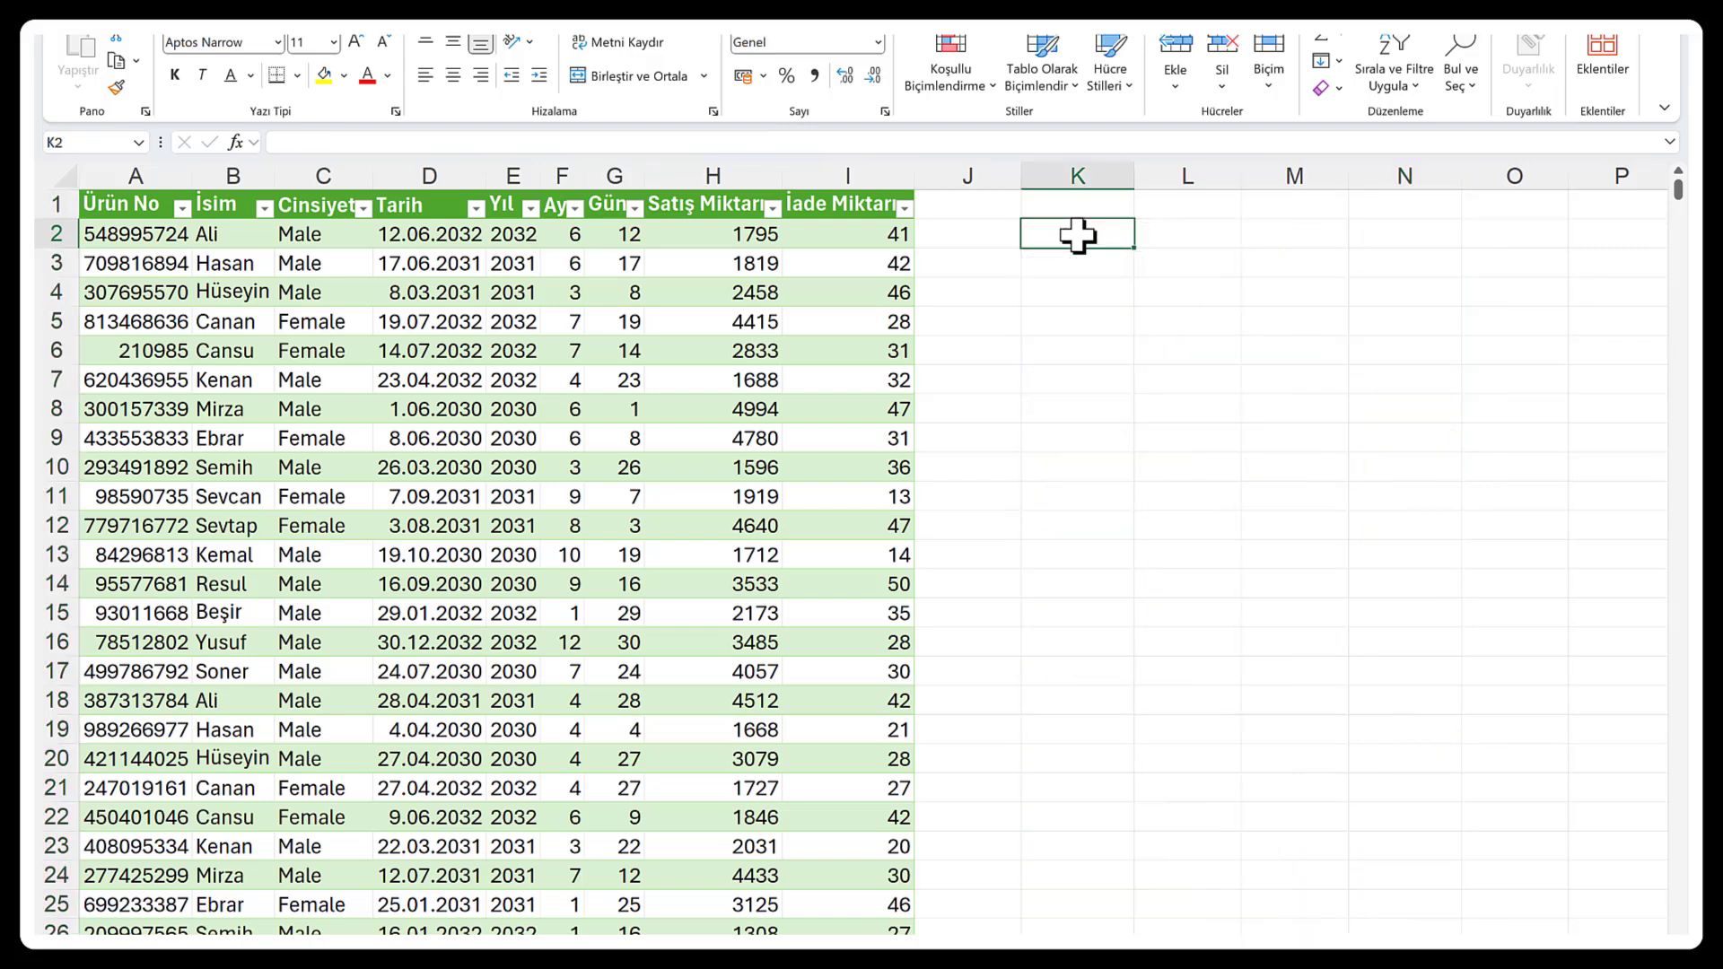
pyautogui.write('=veri')
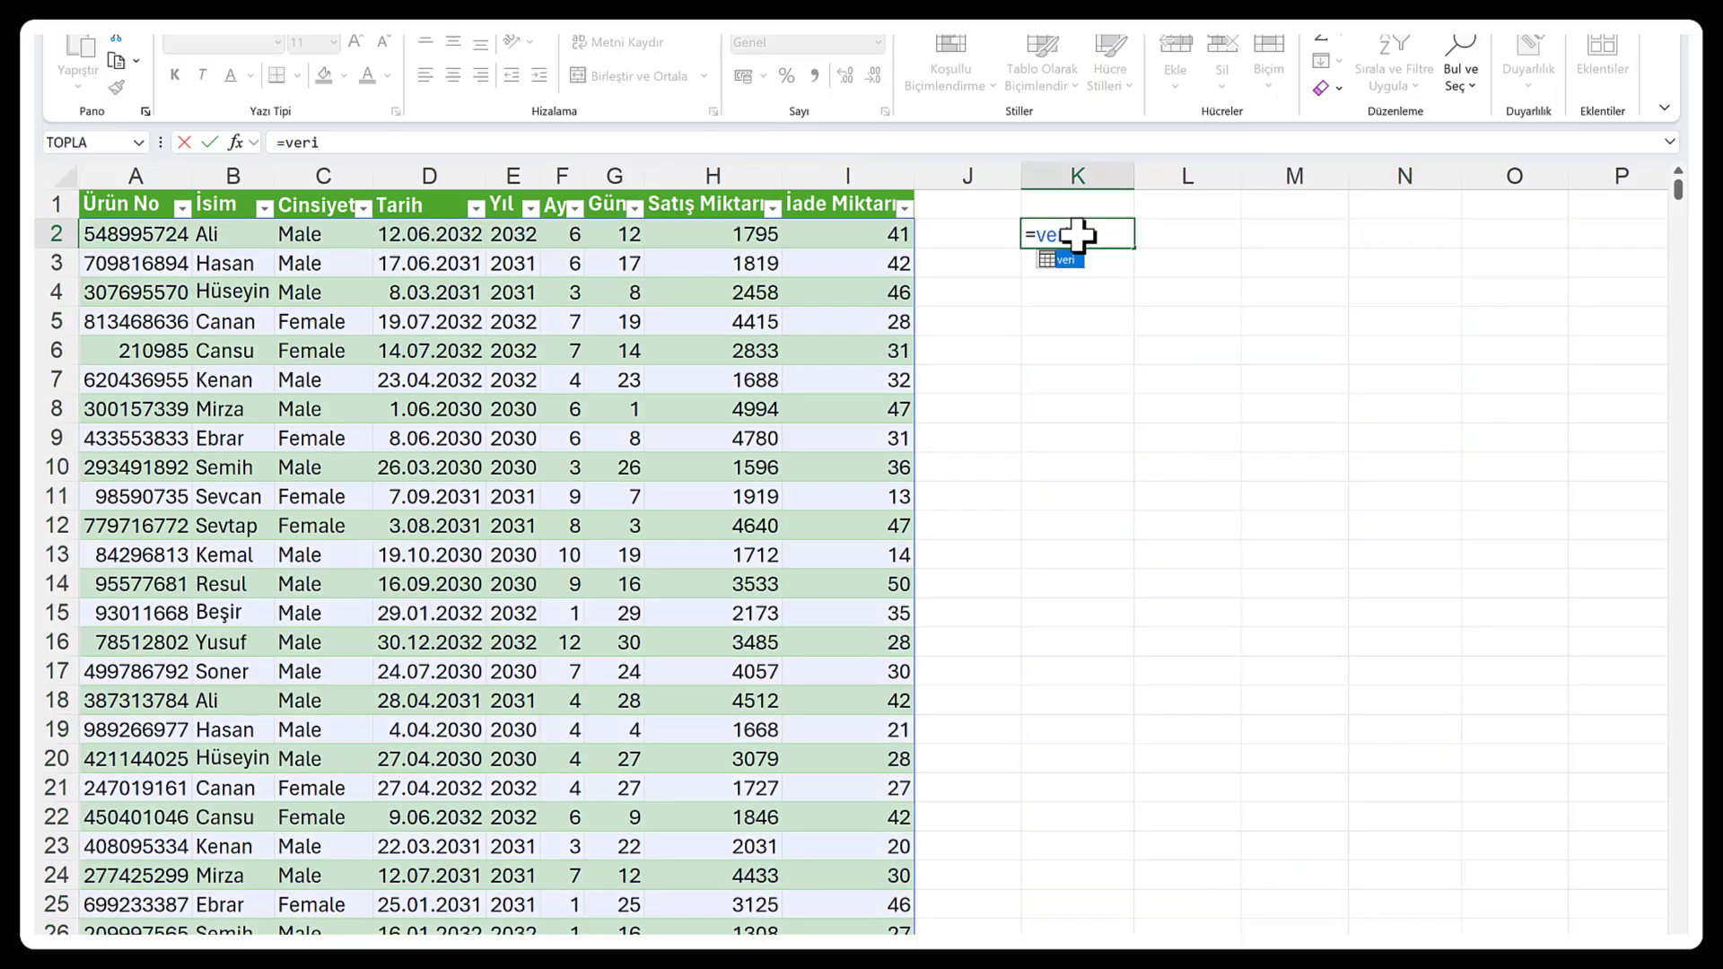
pyautogui.doubleClick(1065, 260)
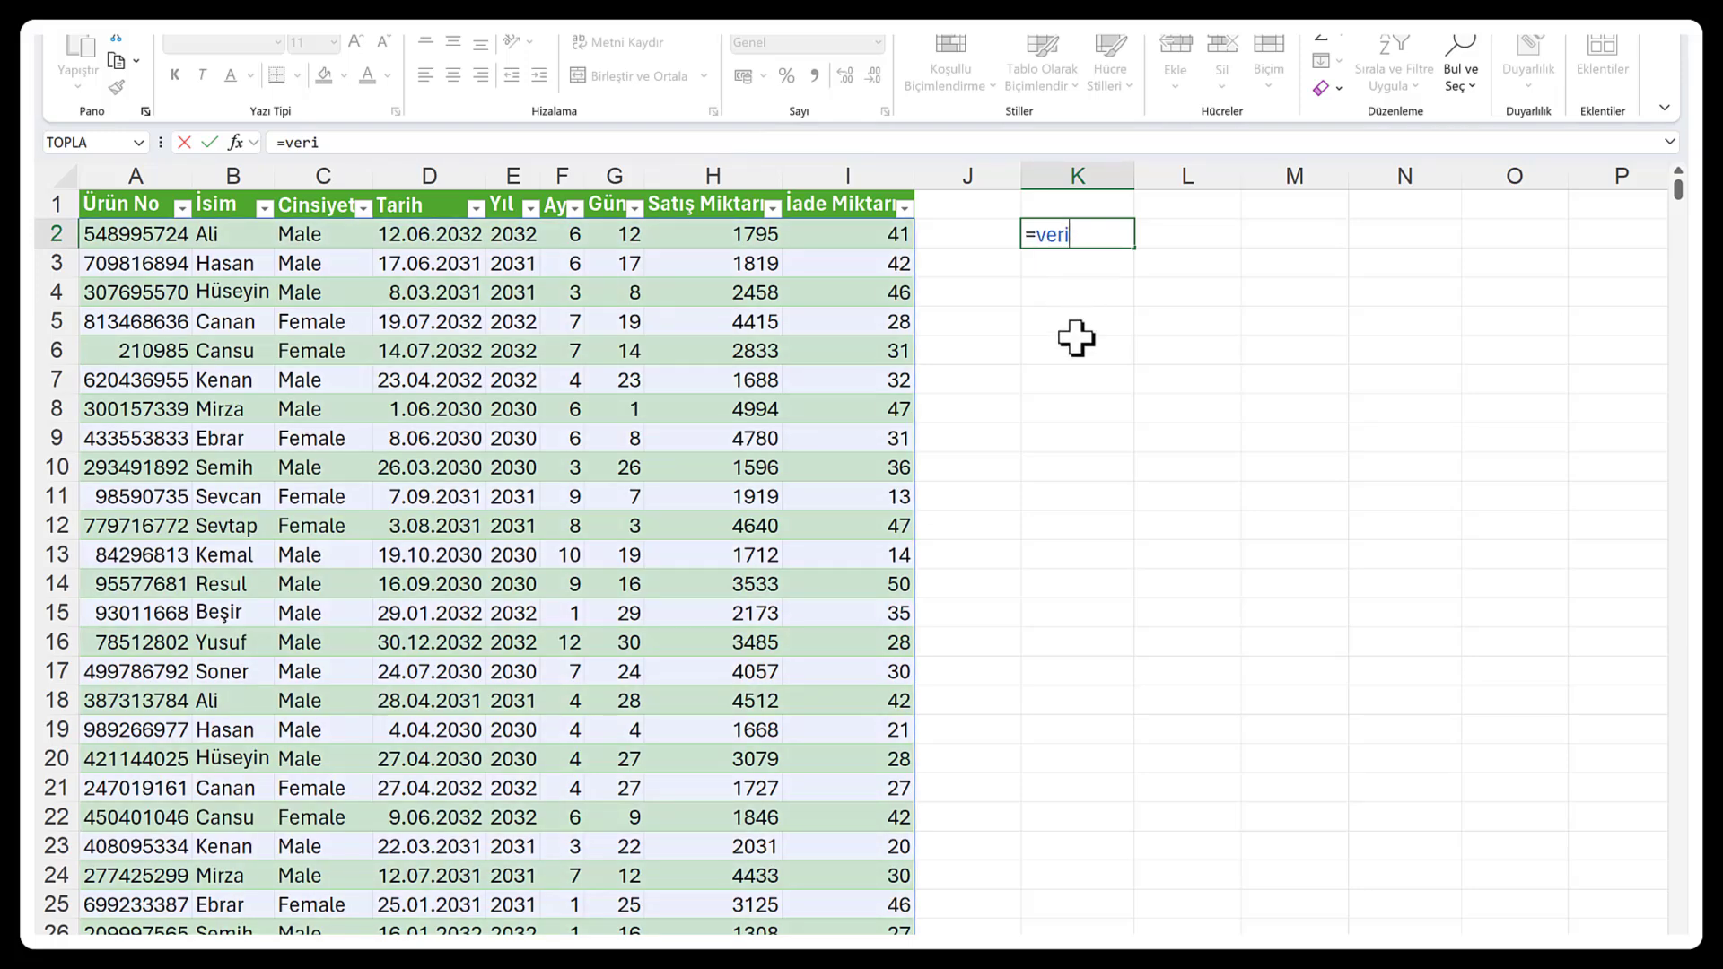
pyautogui.write('[')
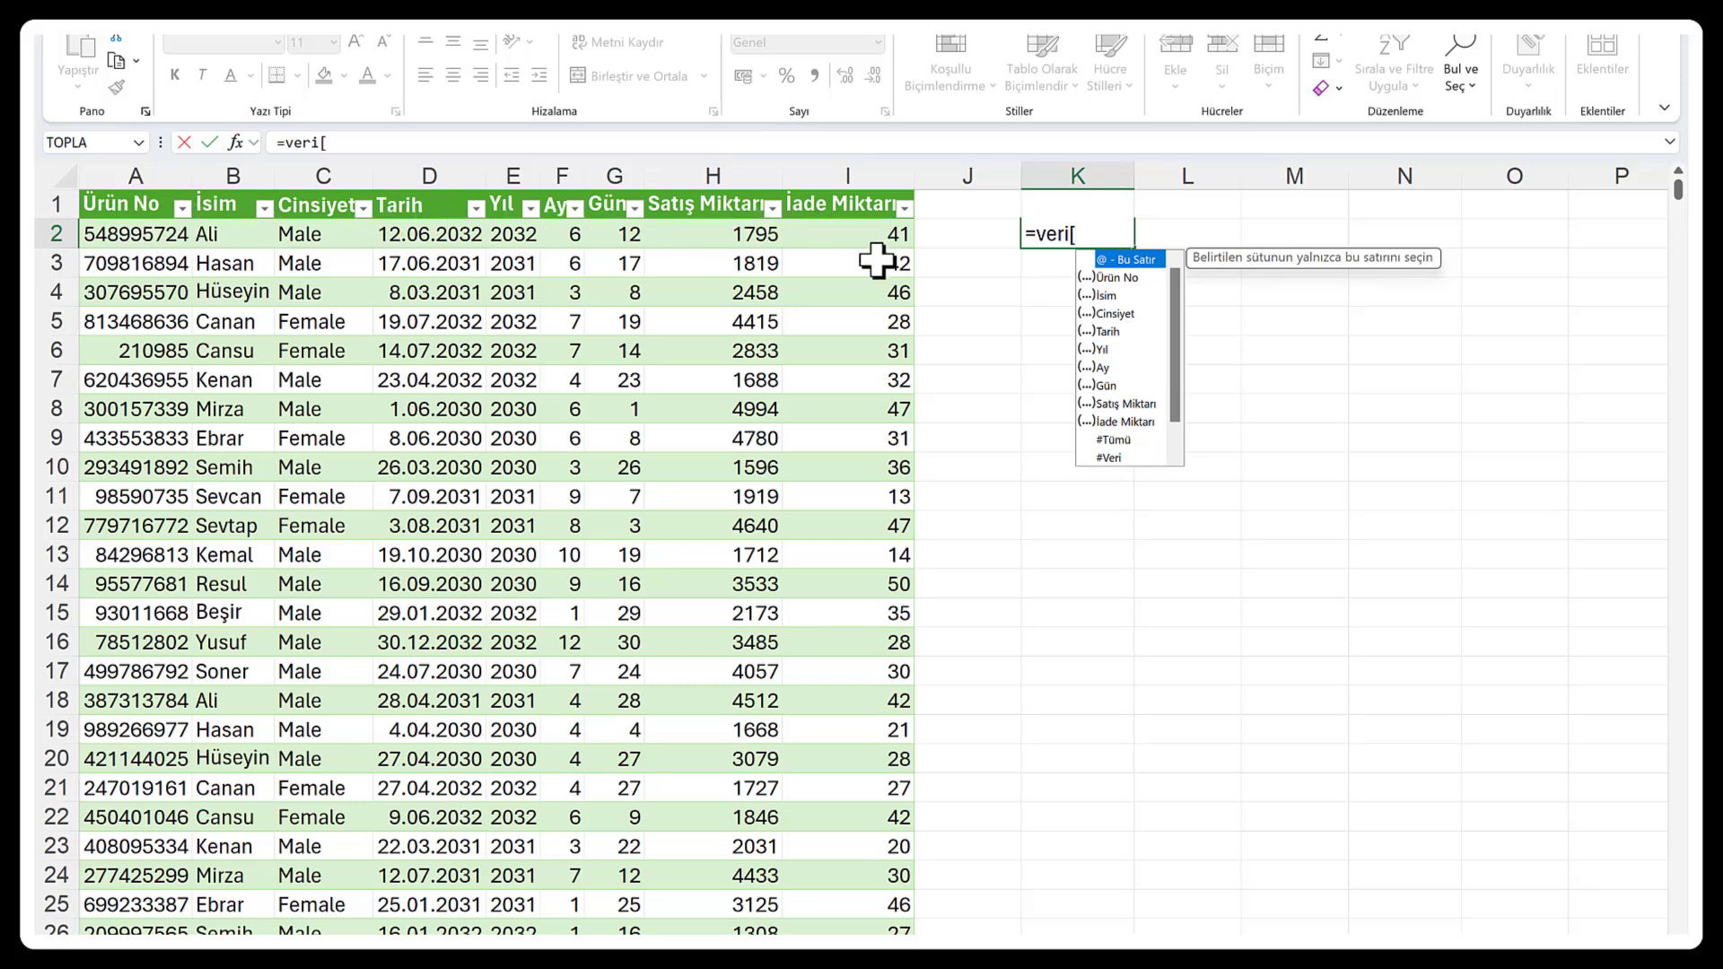
pyautogui.doubleClick(1116, 299)
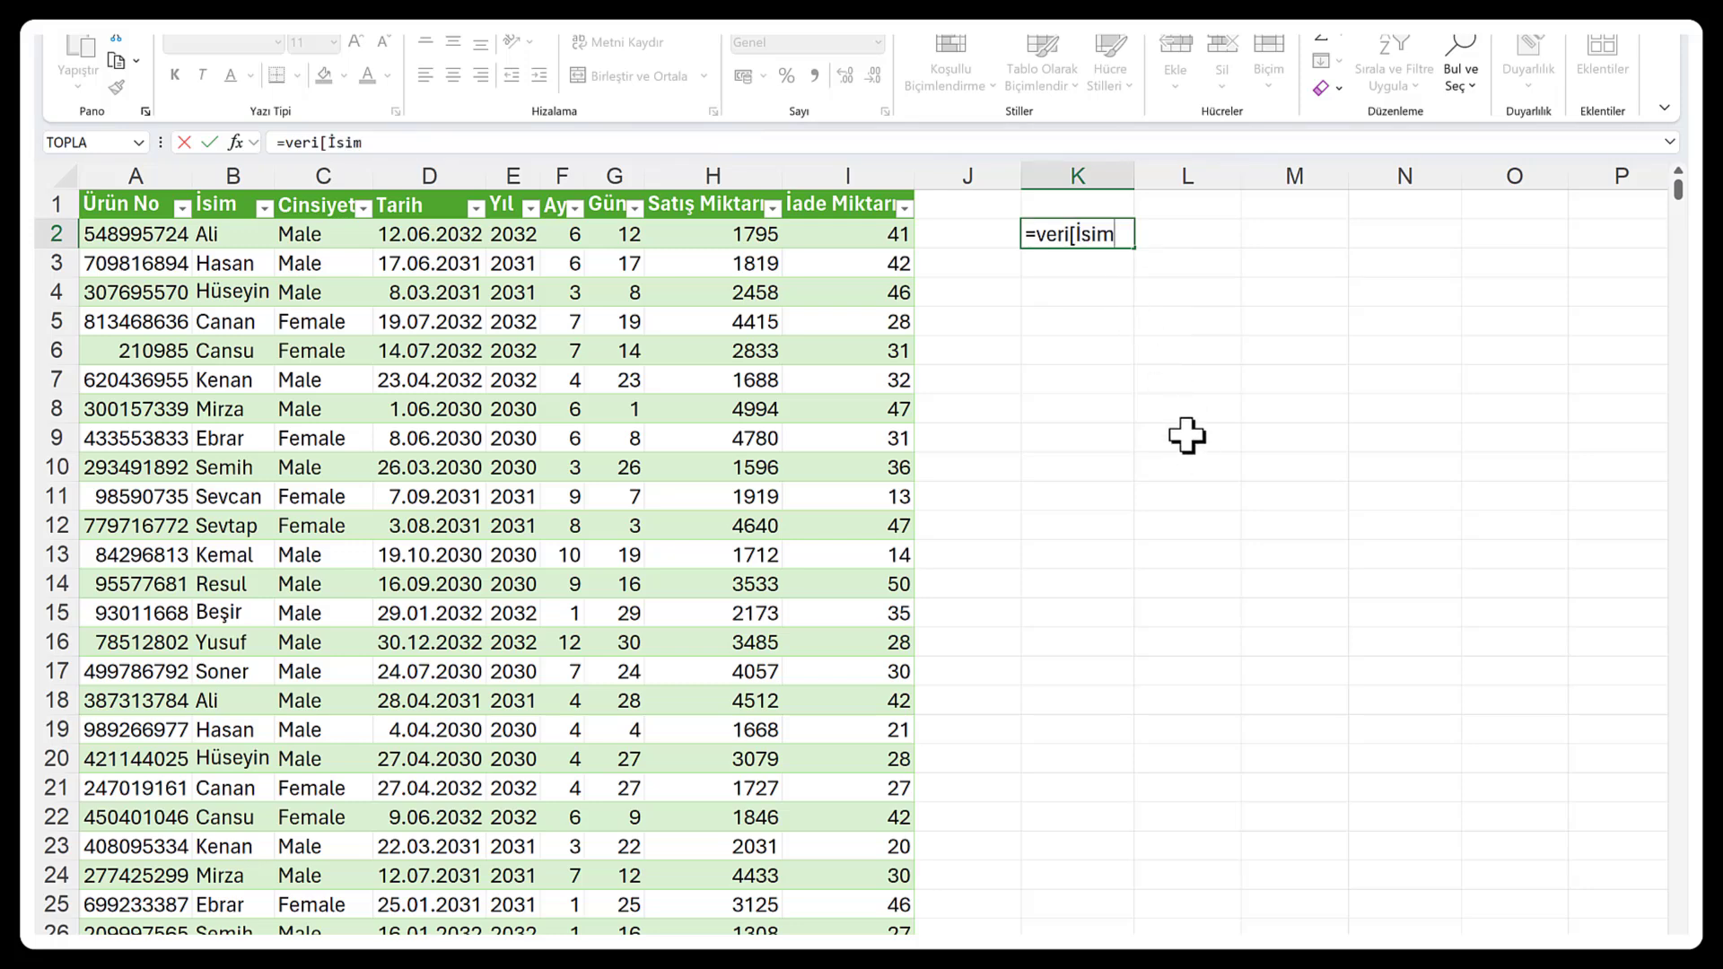
pyautogui.write(']')
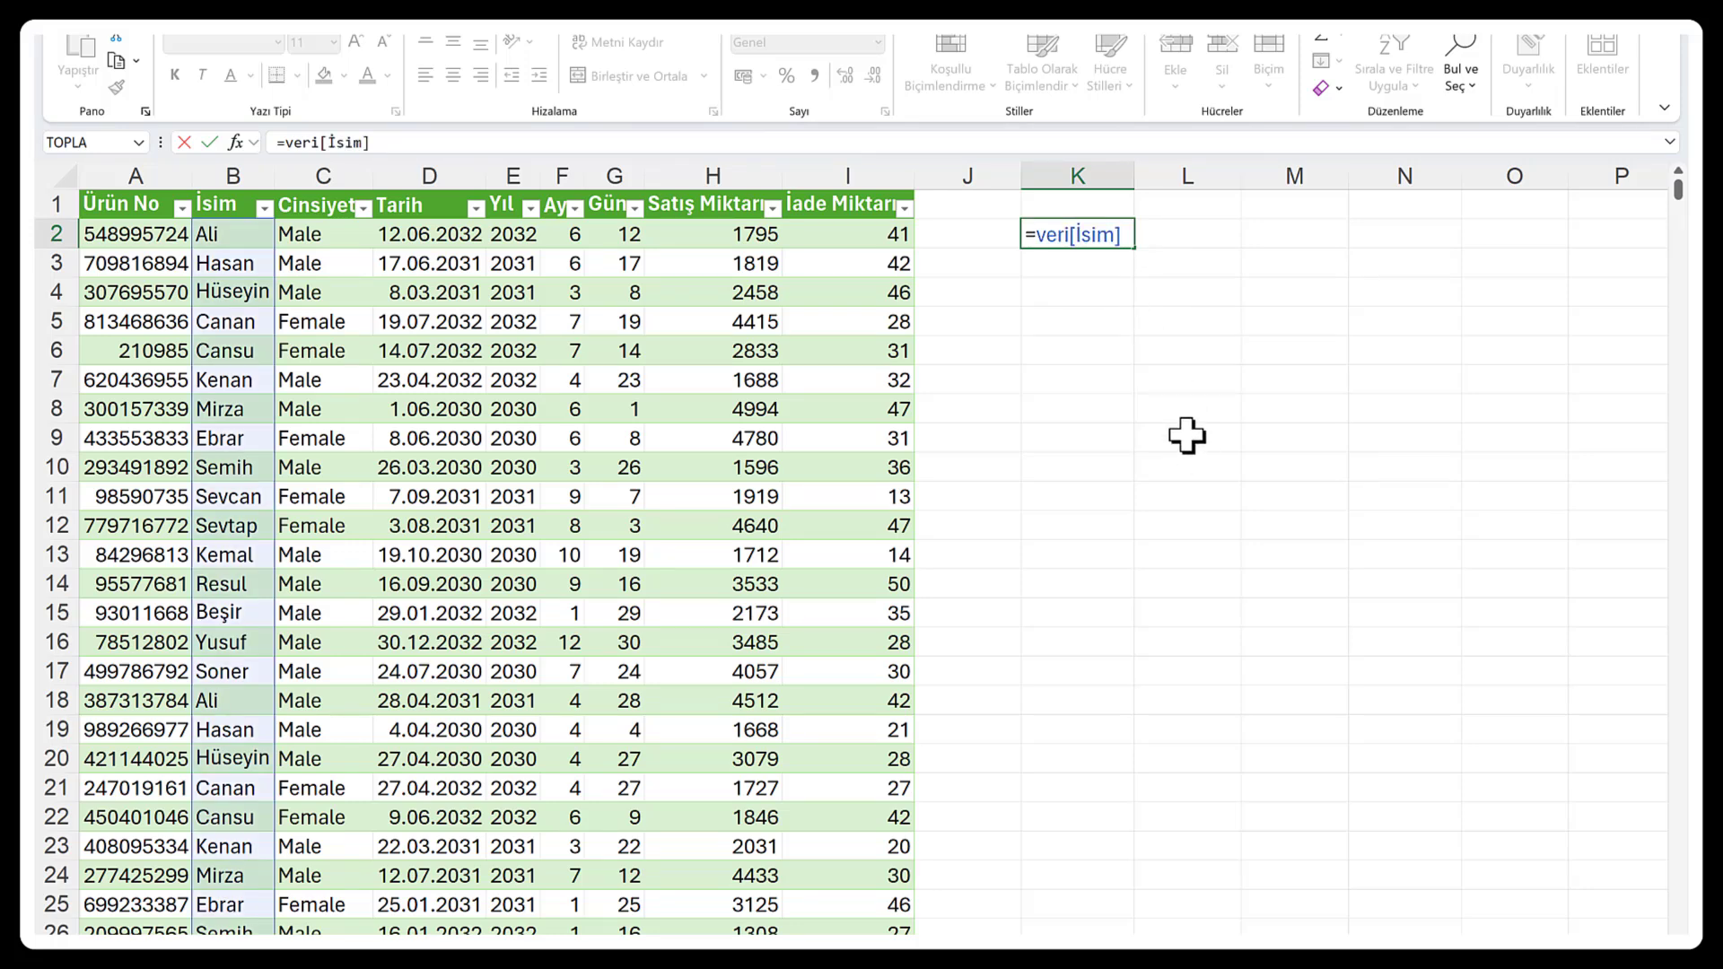
pyautogui.press('Return')
pyautogui.click(1082, 238)
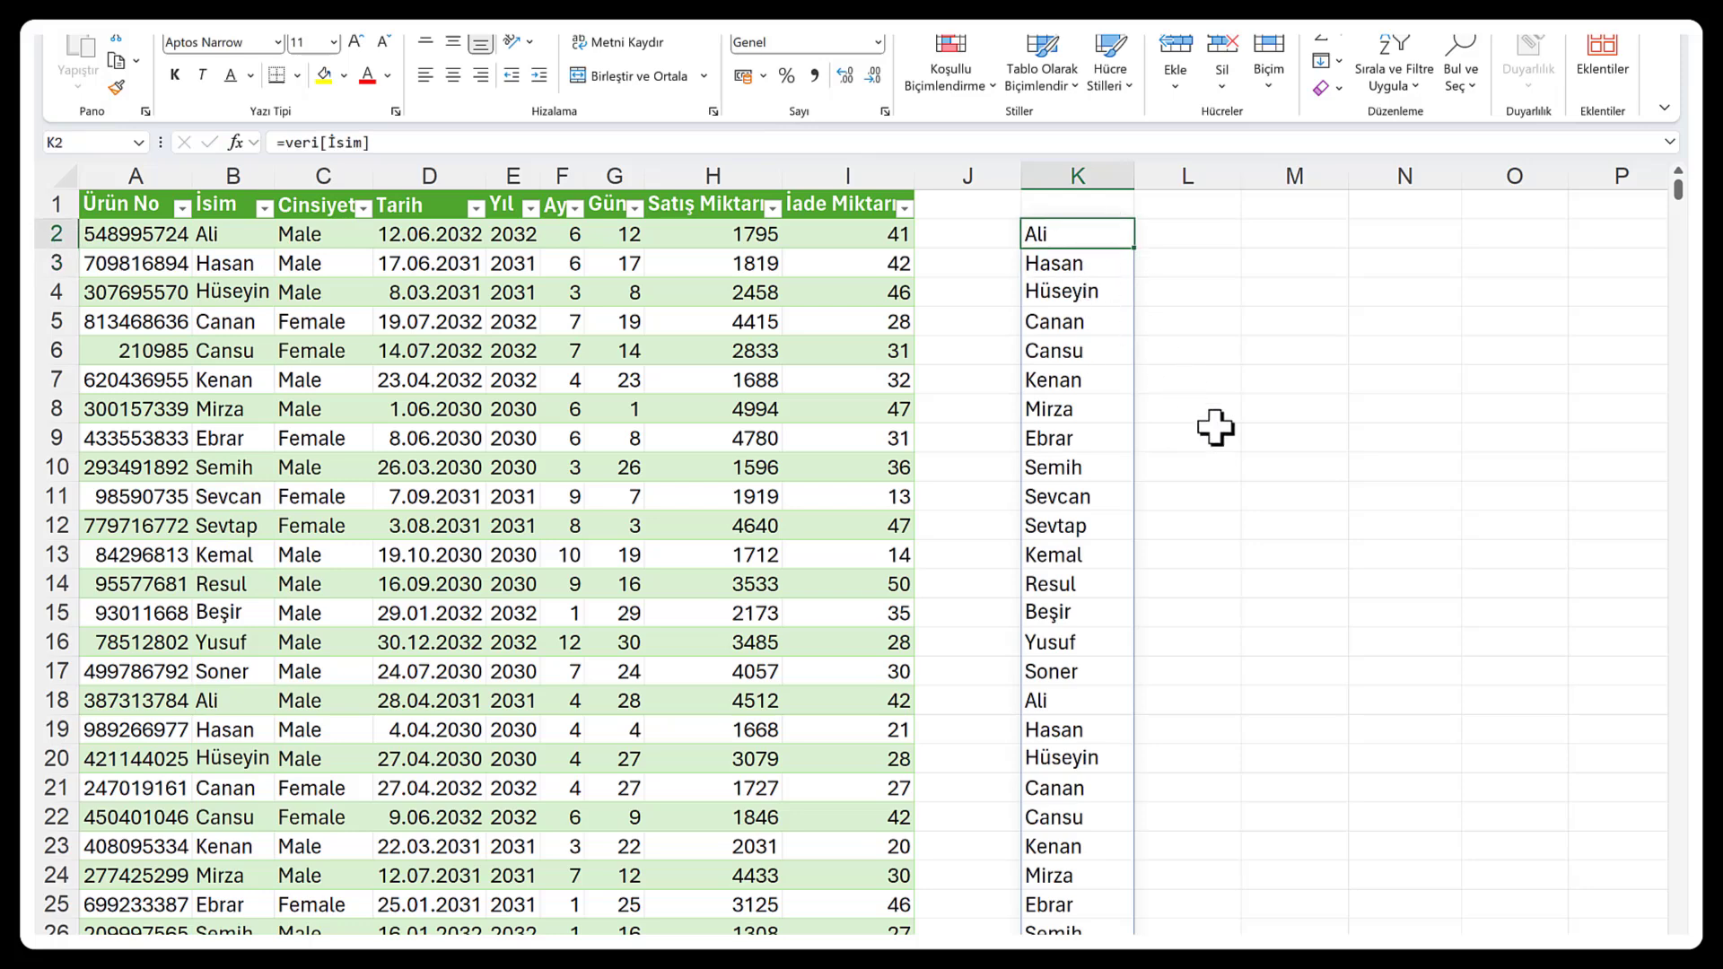
pyautogui.press('Delete')
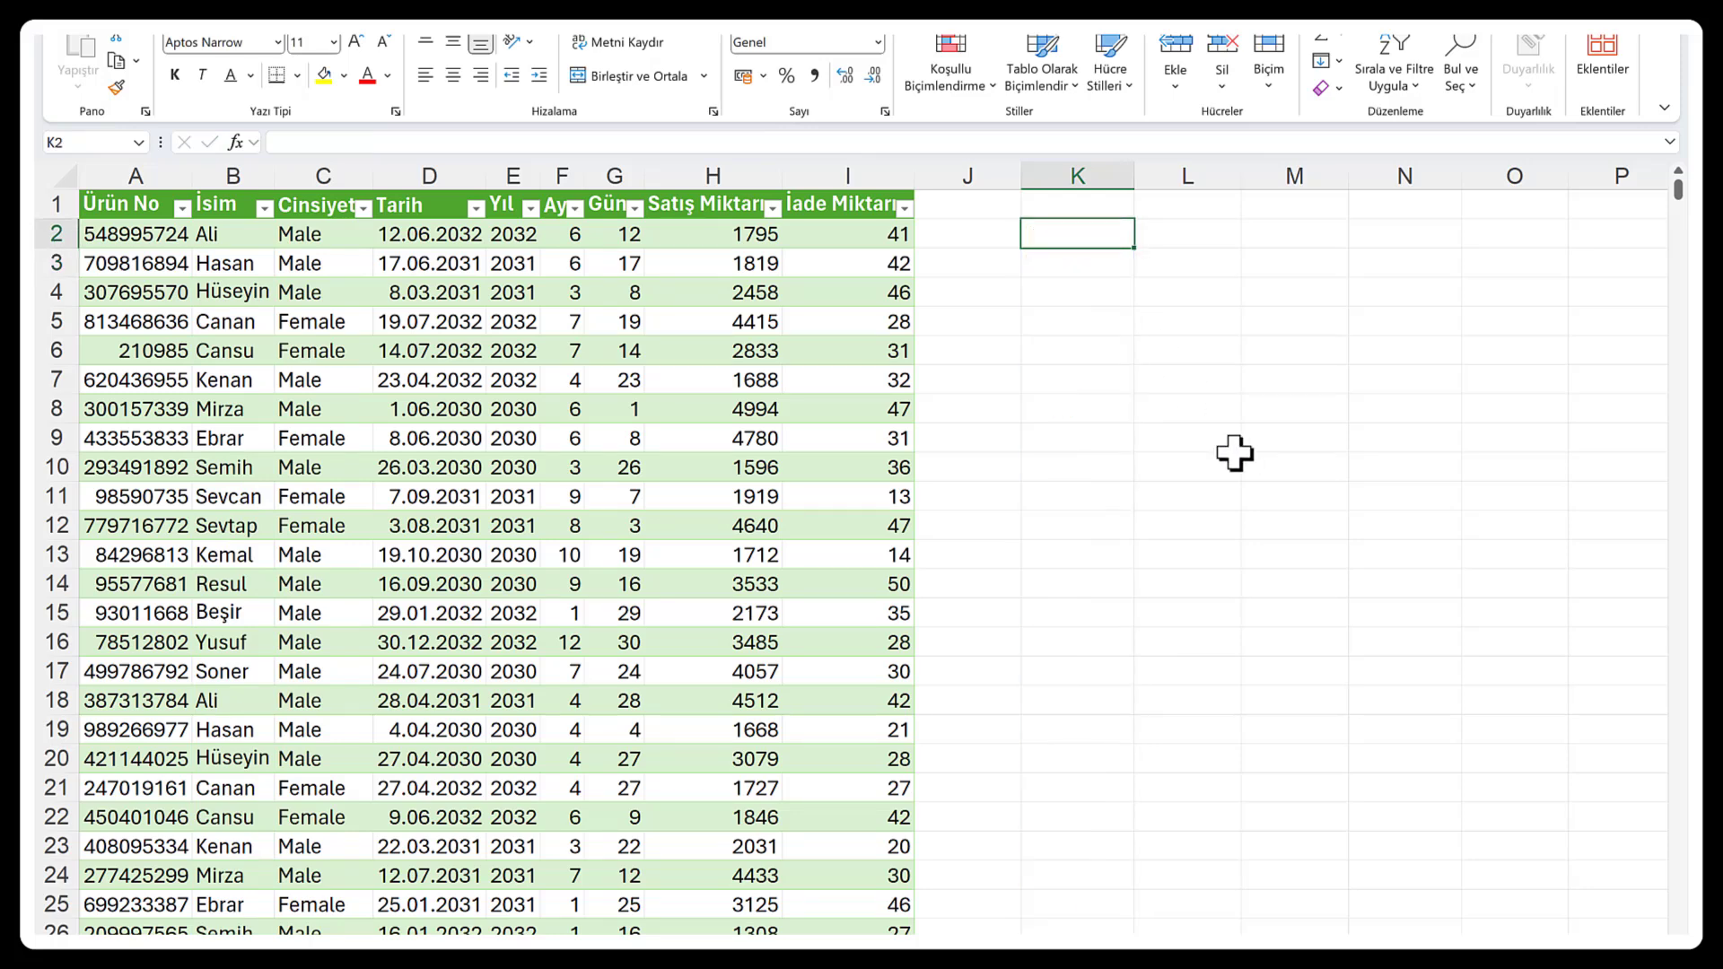
pyautogui.write('=veri')
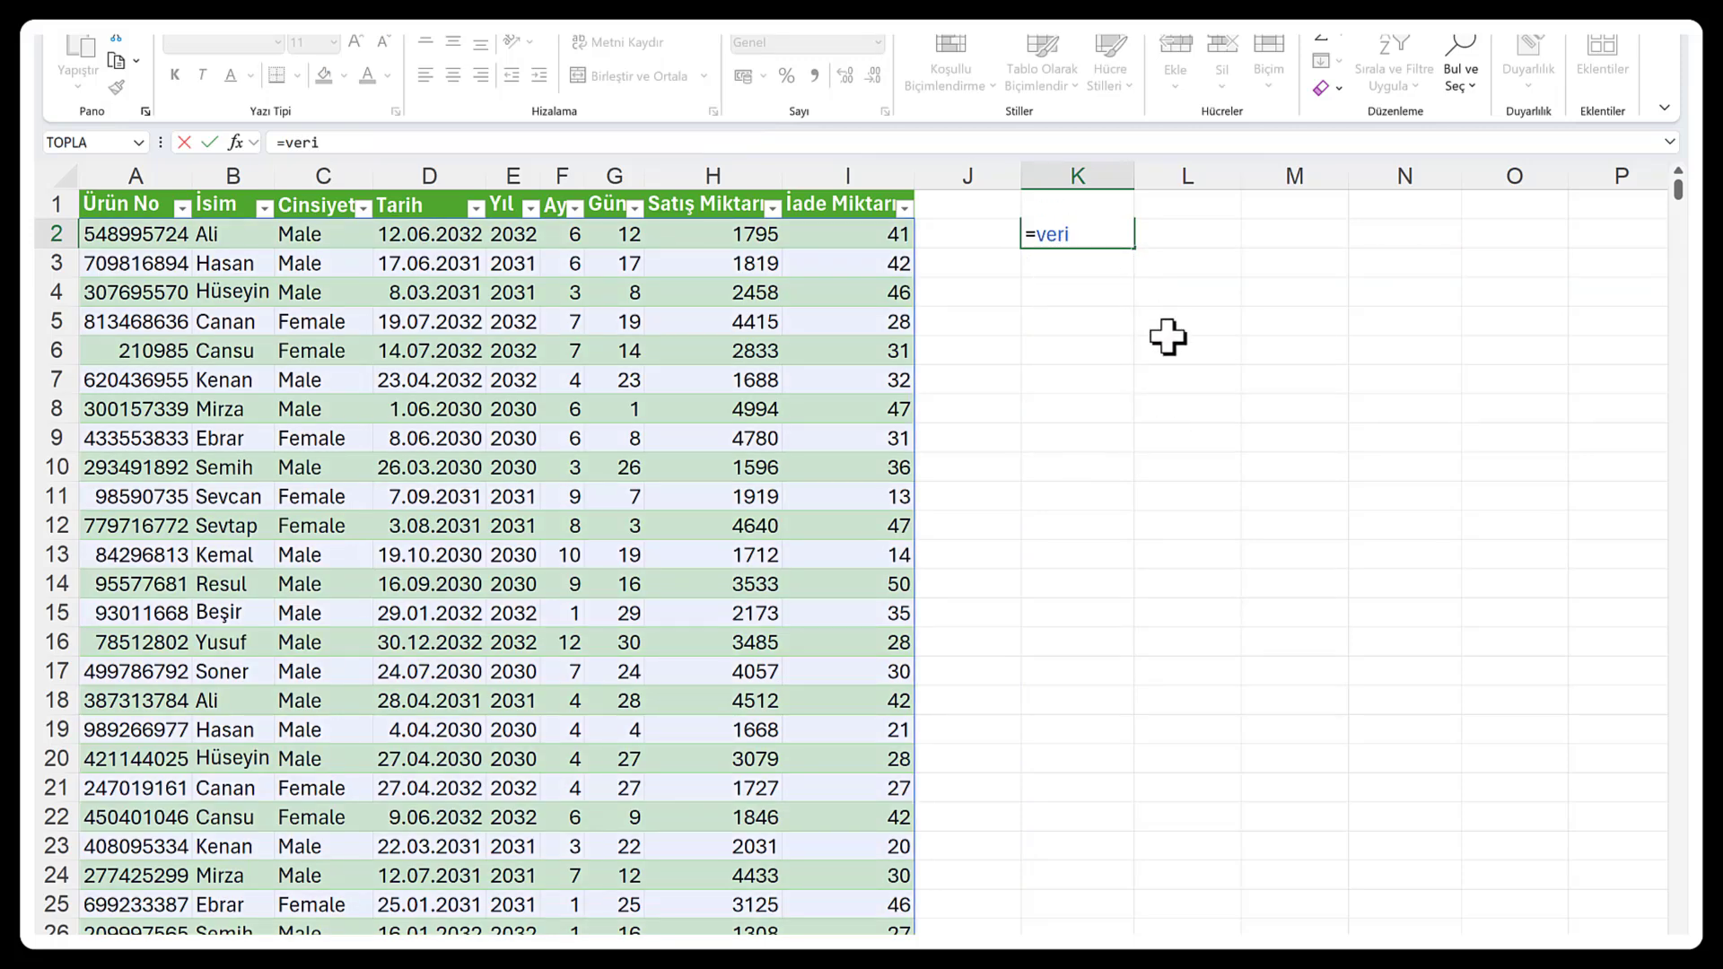
pyautogui.write('[')
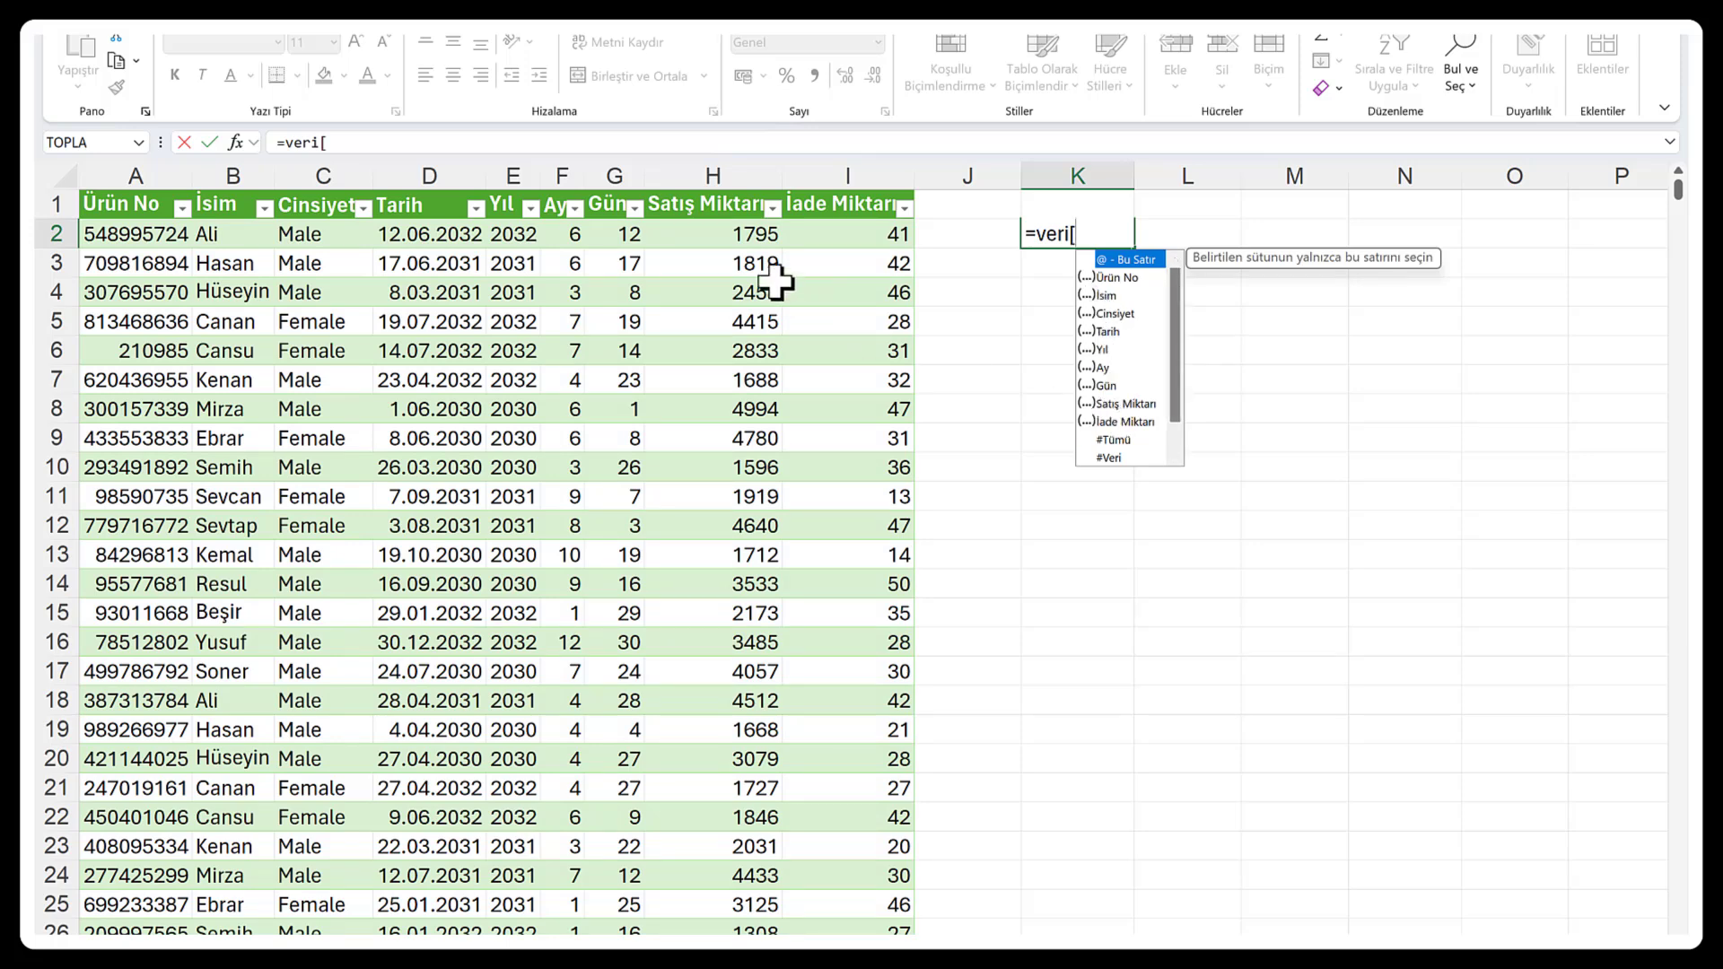
# Enter =veri[Satış Miktarı] in K2 to spill the sales quantity column
pyautogui.doubleClick(1121, 404)
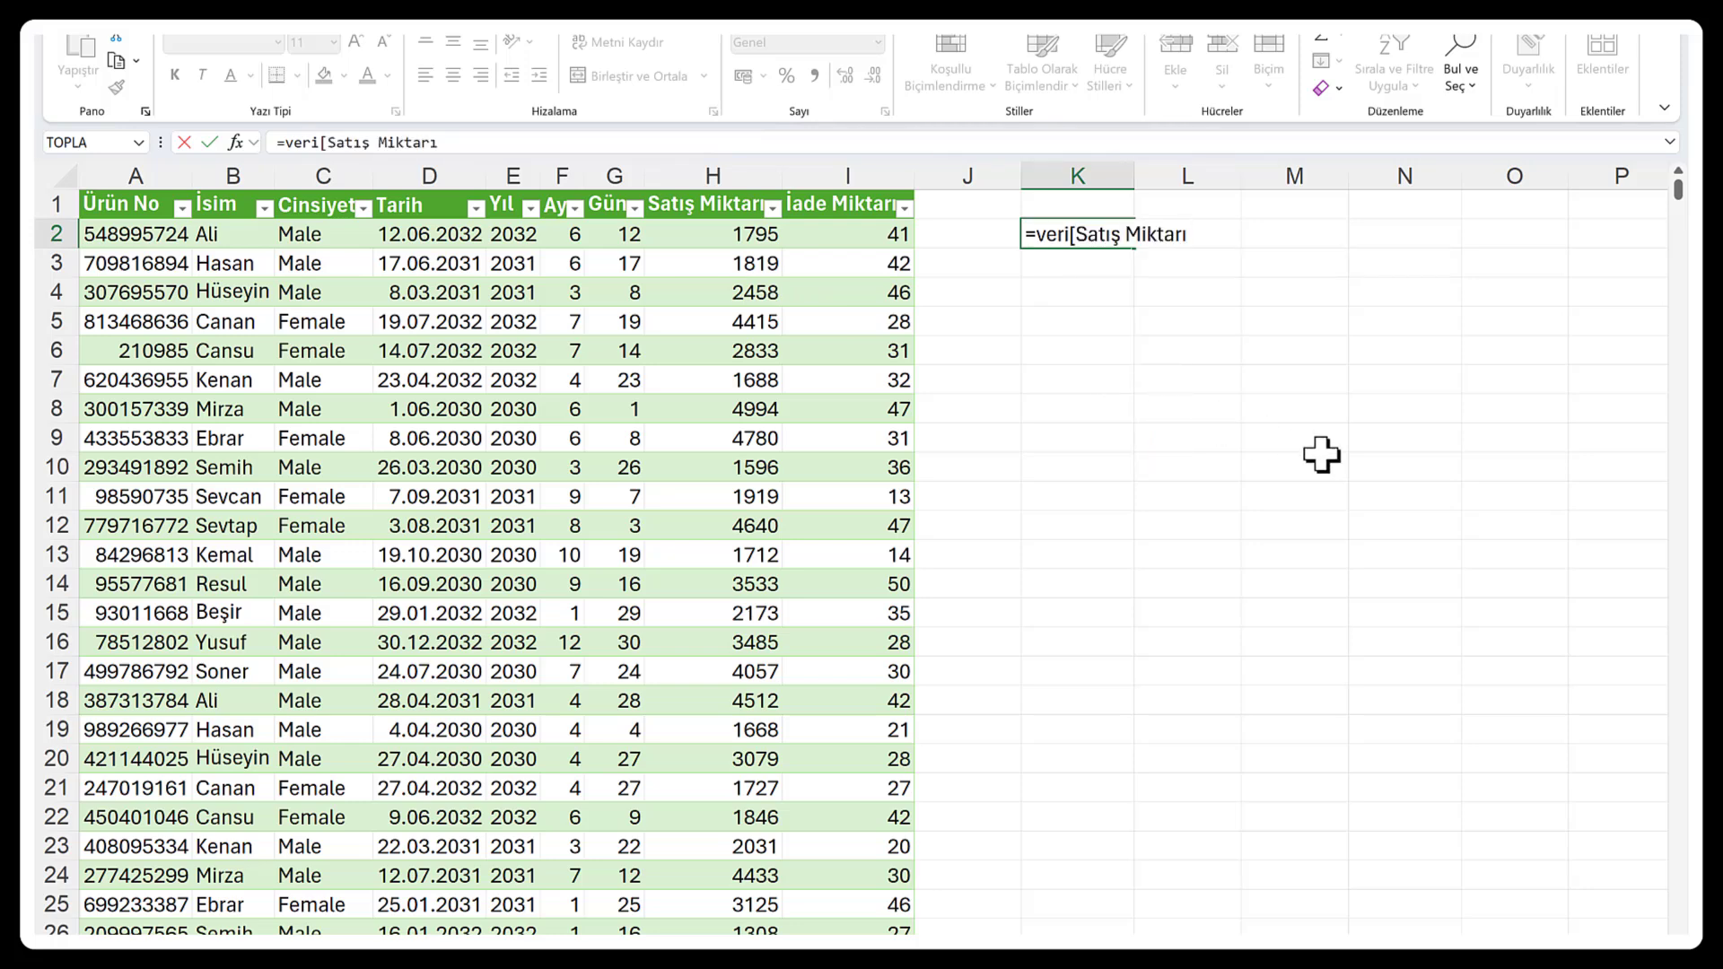
pyautogui.press('BackSpace')
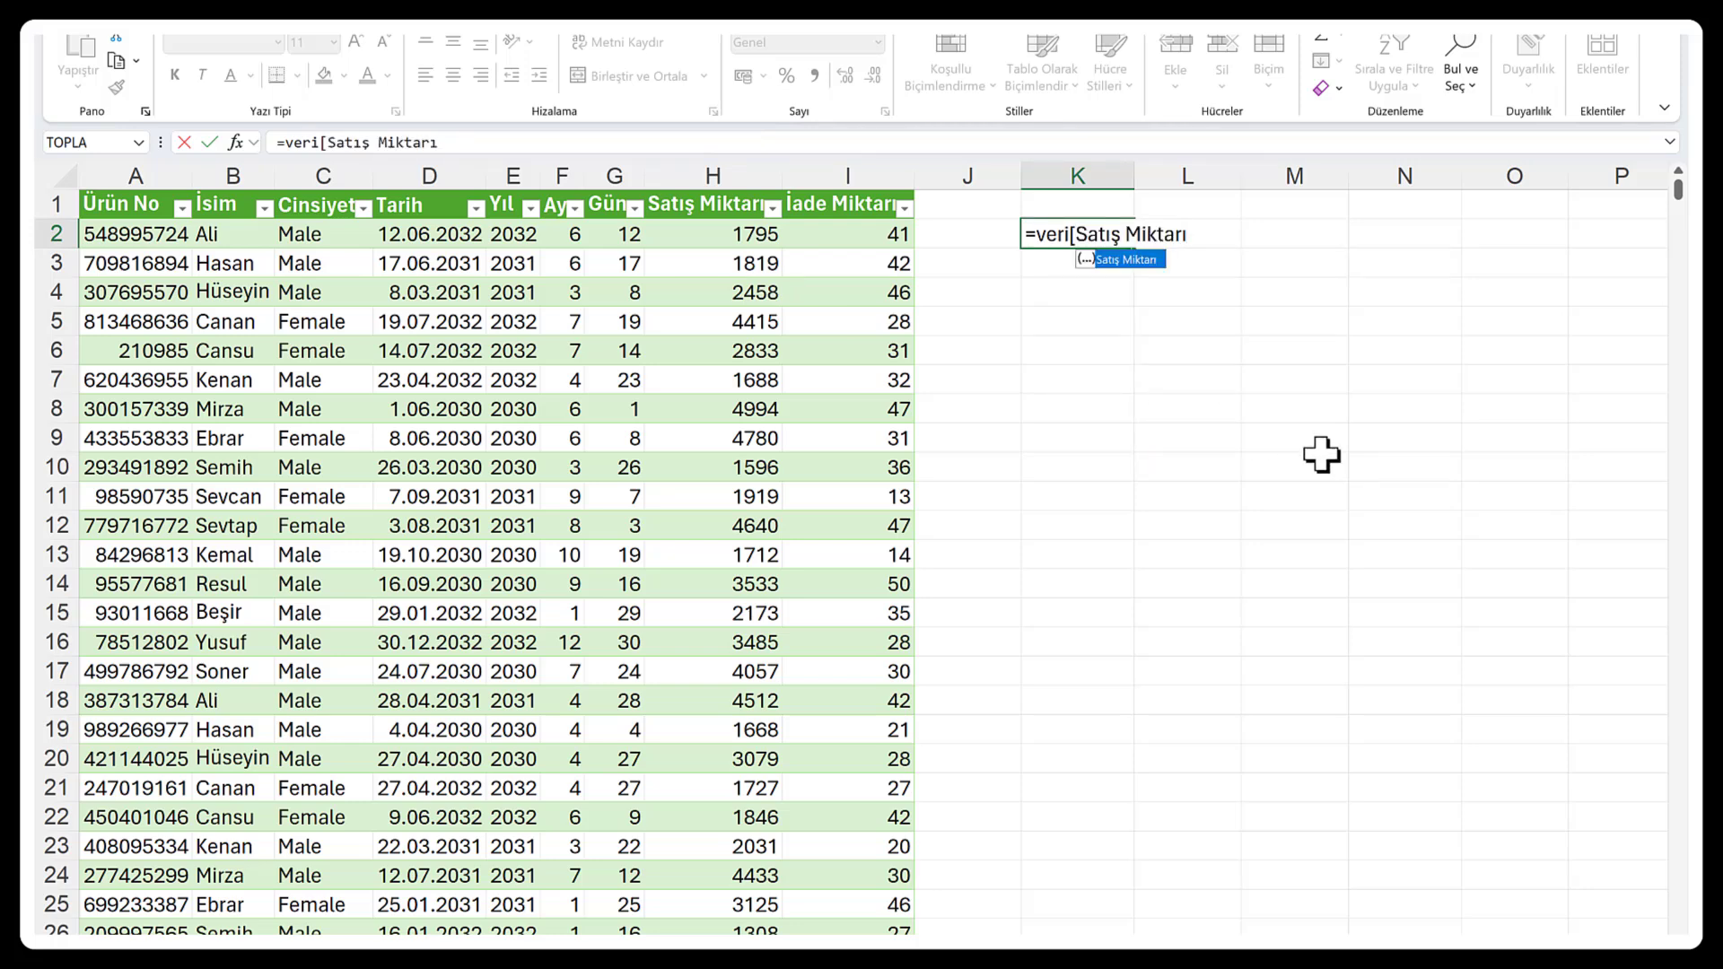
pyautogui.write(']')
pyautogui.press('Return')
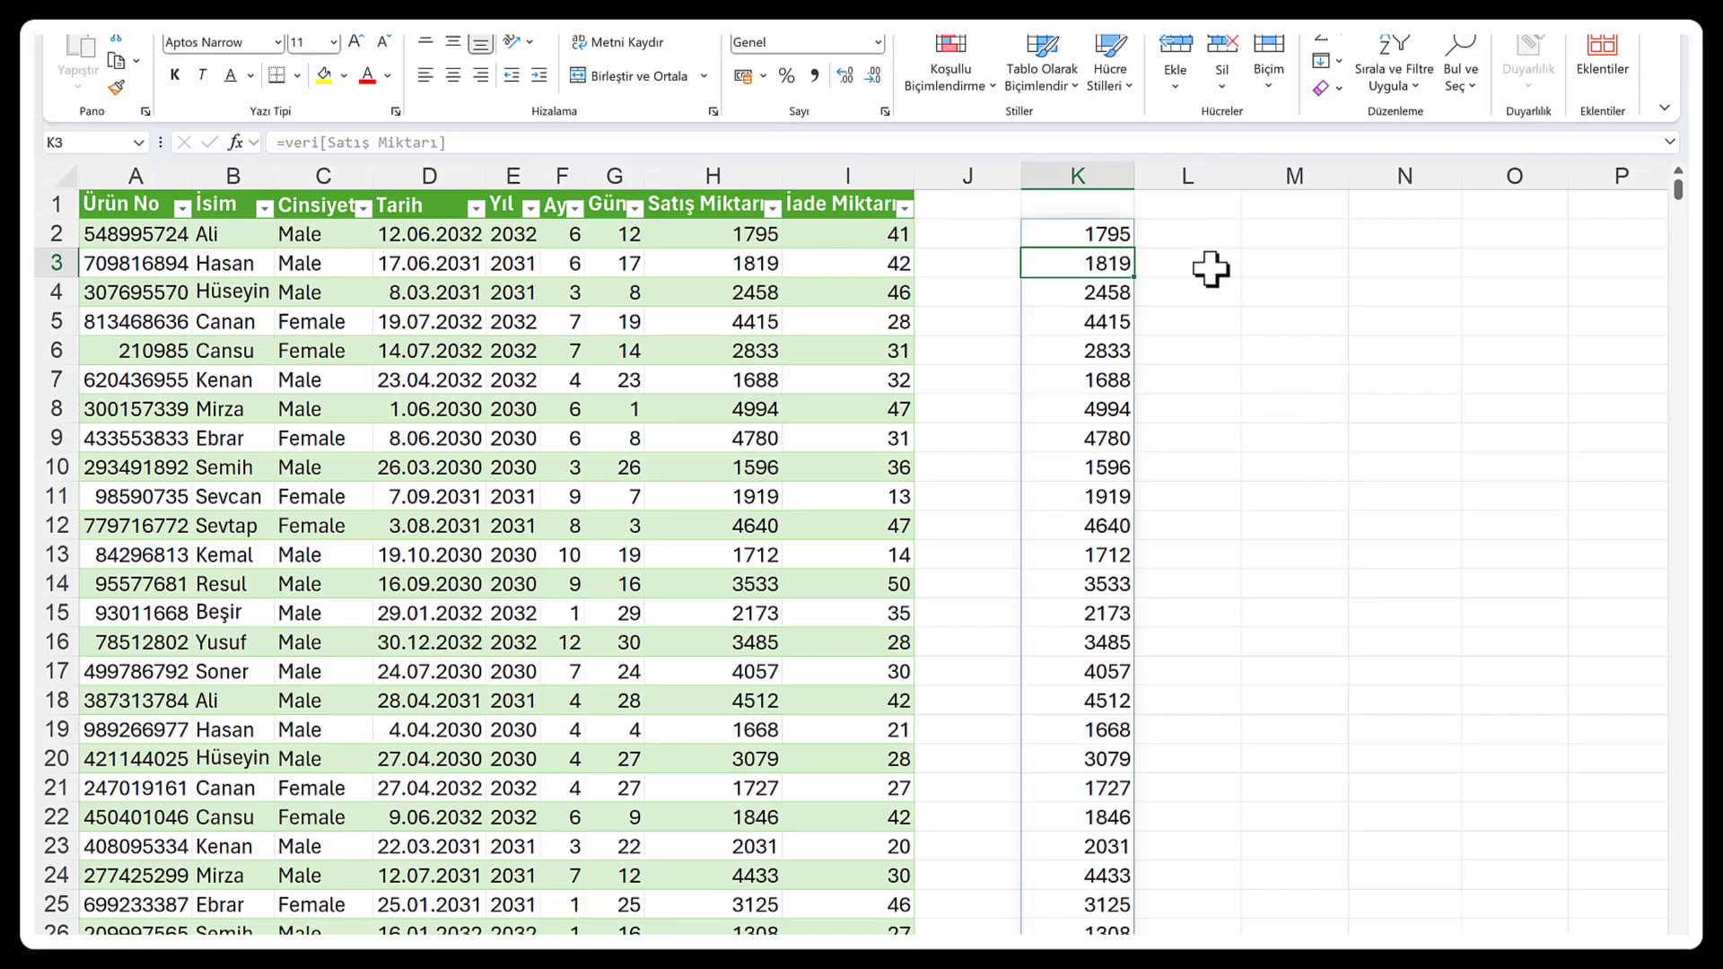
pyautogui.click(1098, 237)
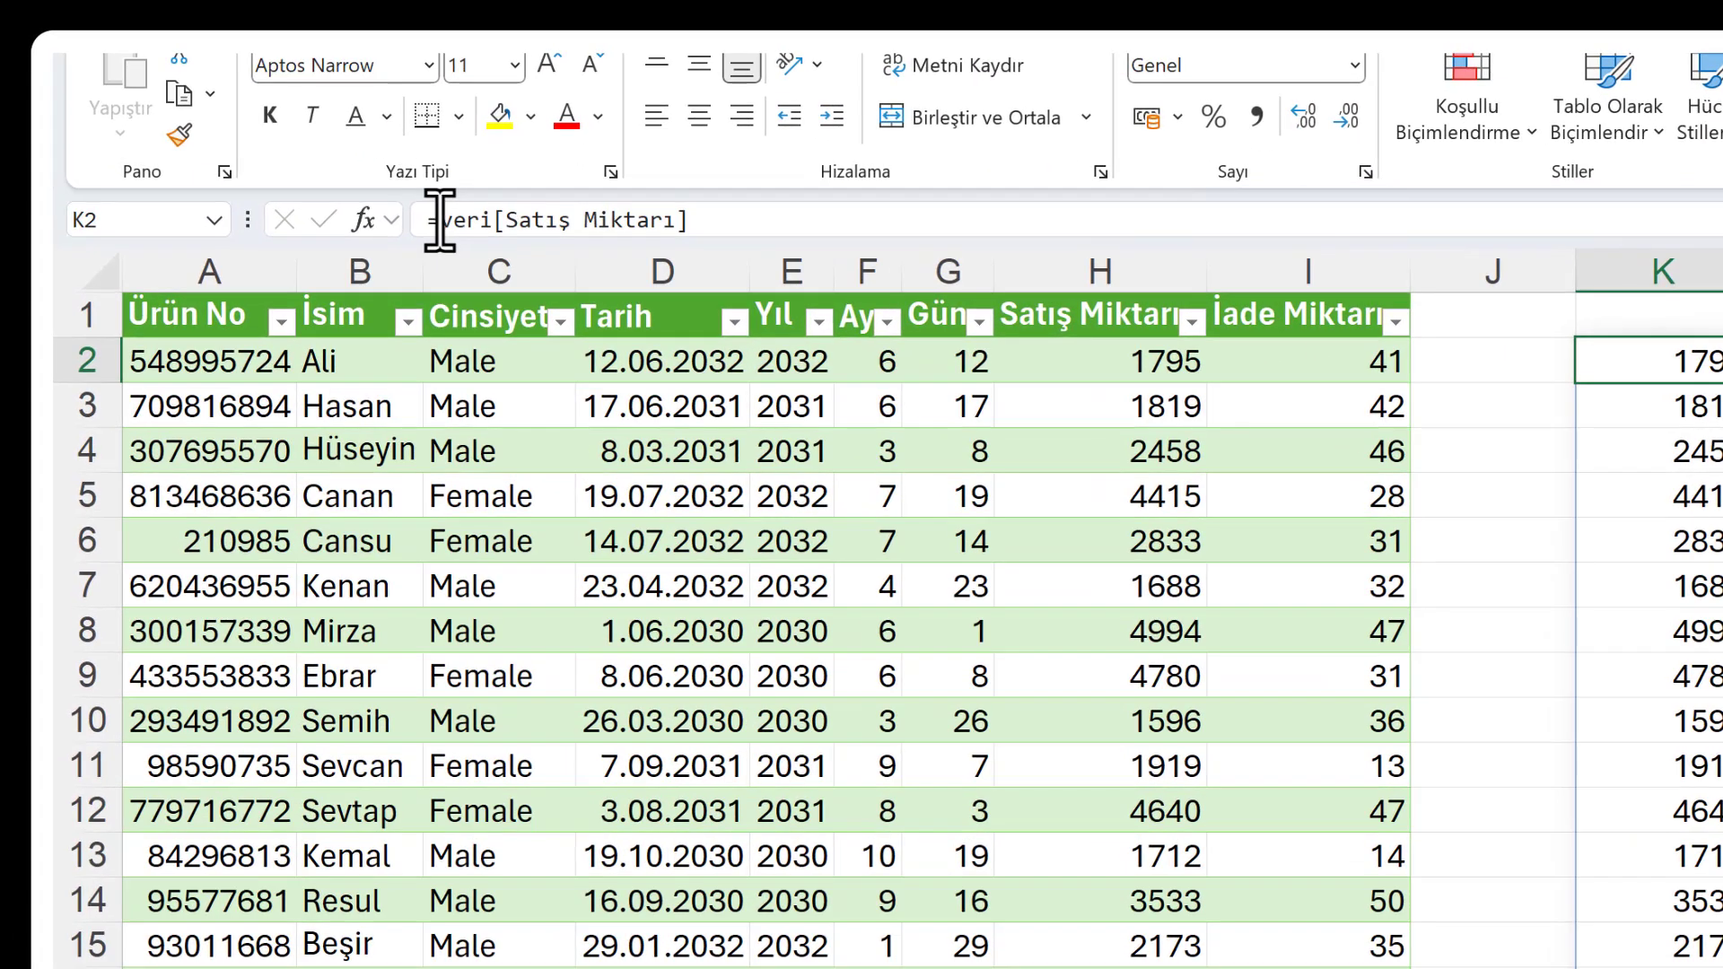
# Wrap the reference as =TOPLA(veri[Satış Miktarı]) so K2 totals 2957231
pyautogui.click(287, 142)
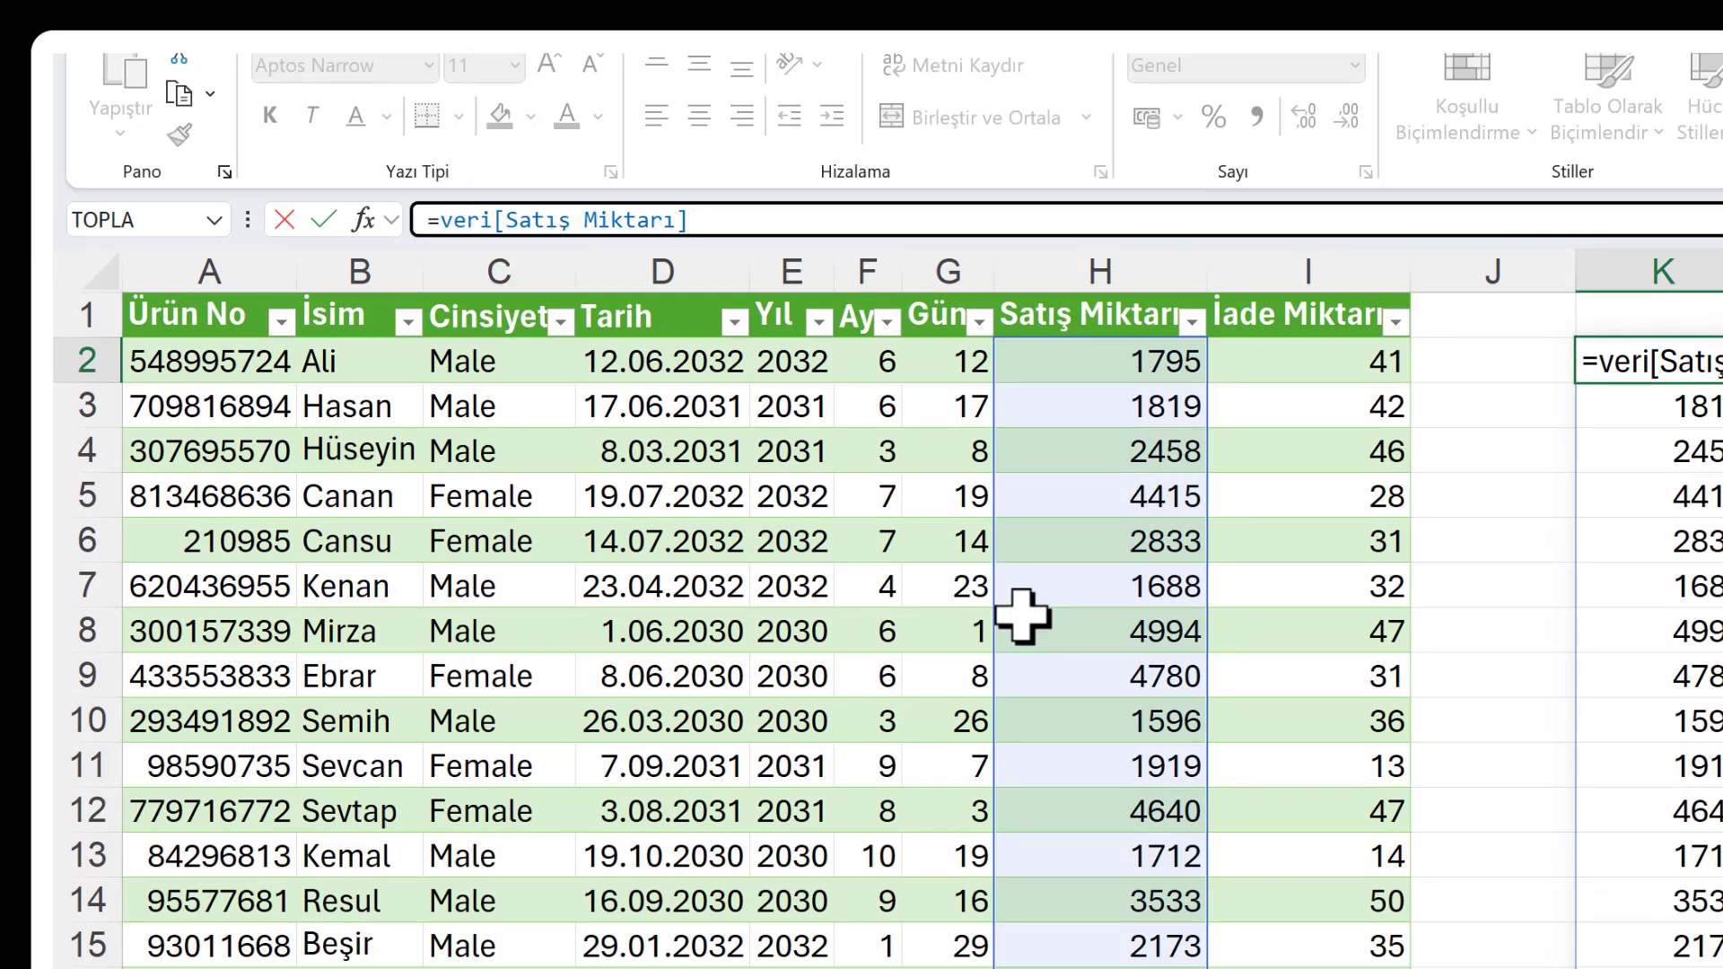
pyautogui.write('topla')
pyautogui.press('Tab')
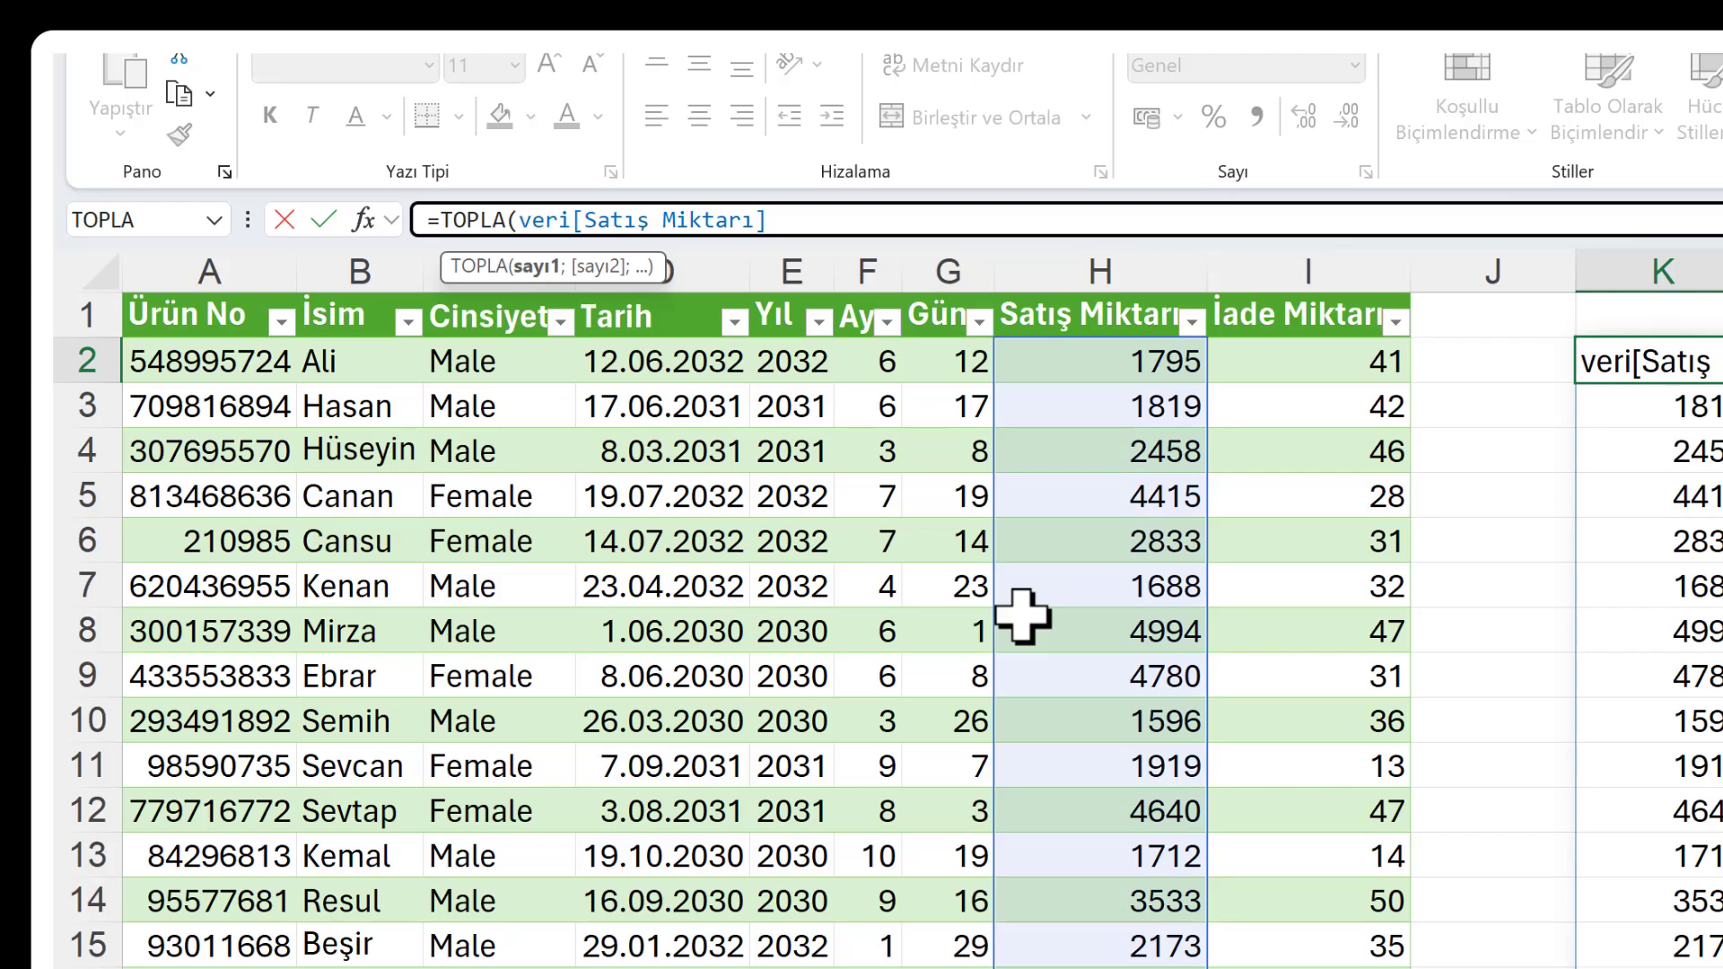
pyautogui.click(779, 220)
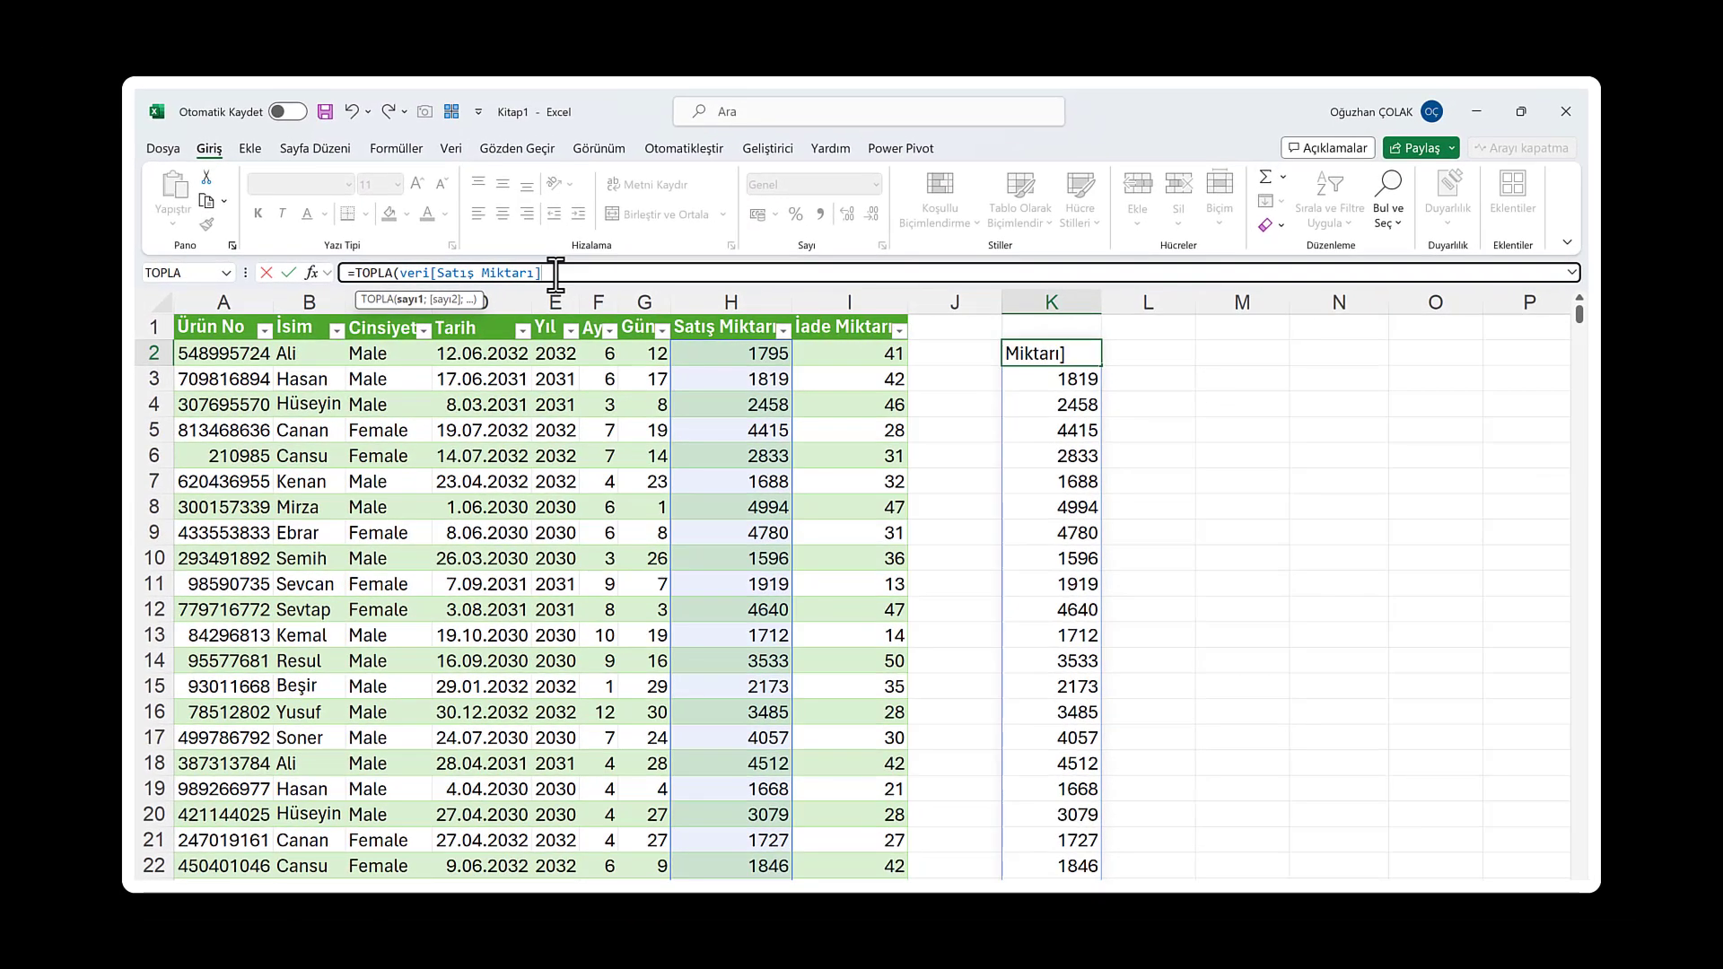
pyautogui.write(')')
pyautogui.press('Return')
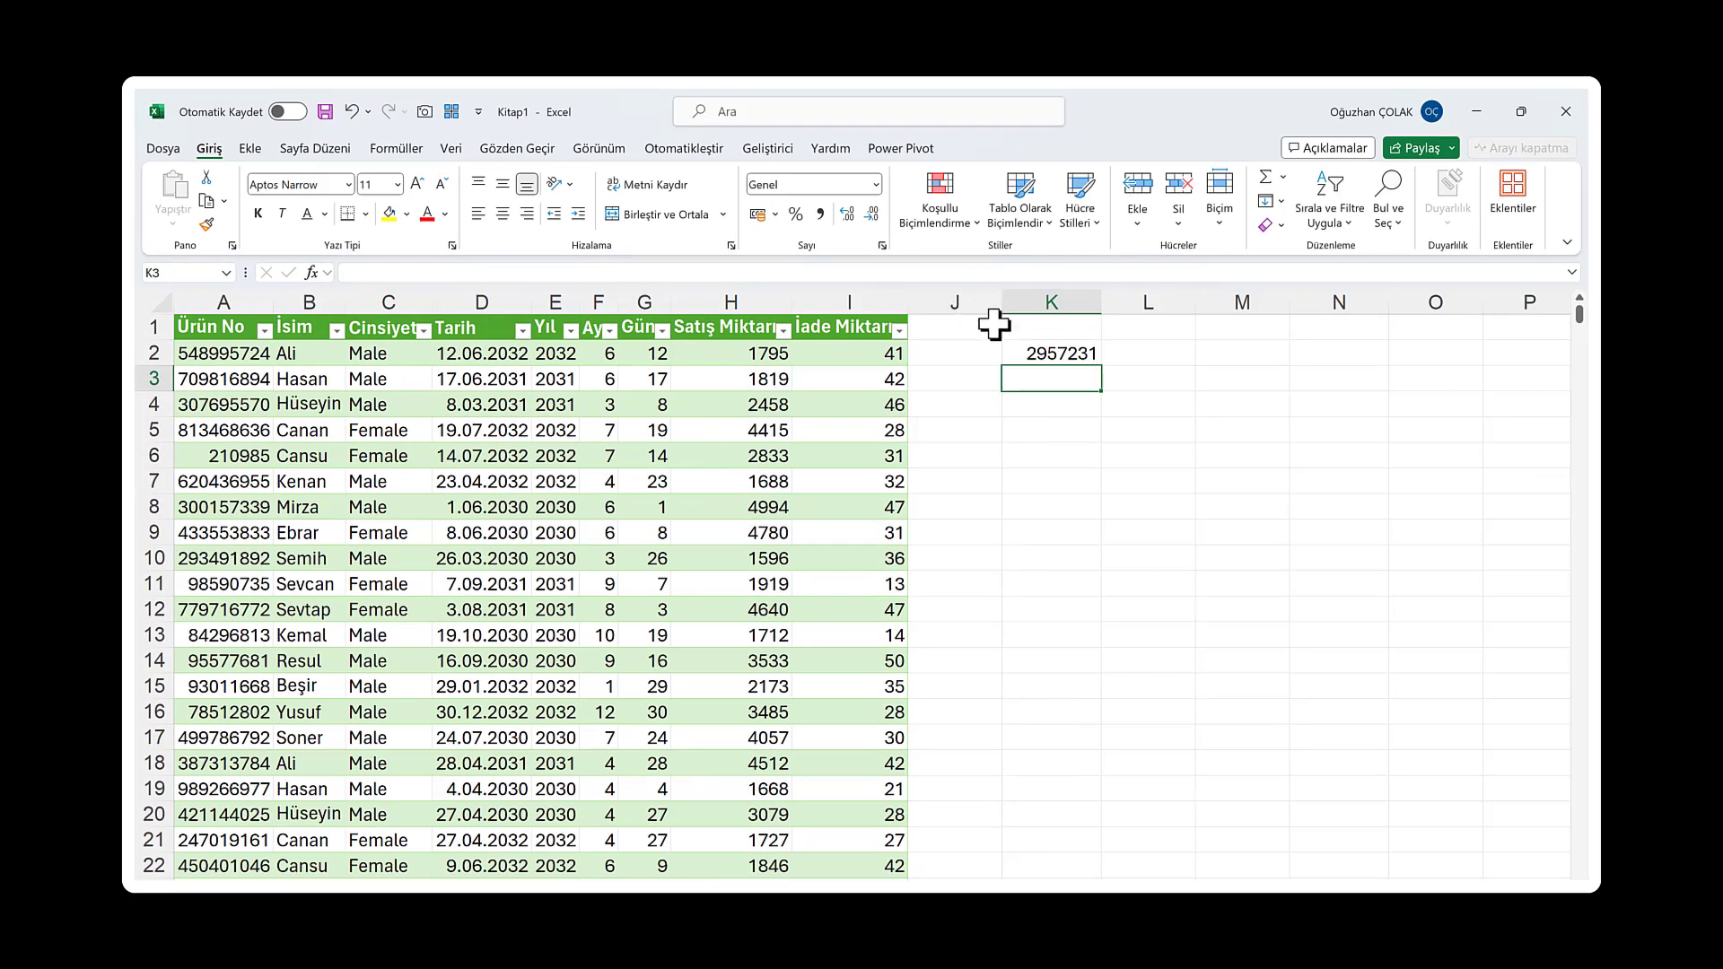
pyautogui.click(1048, 355)
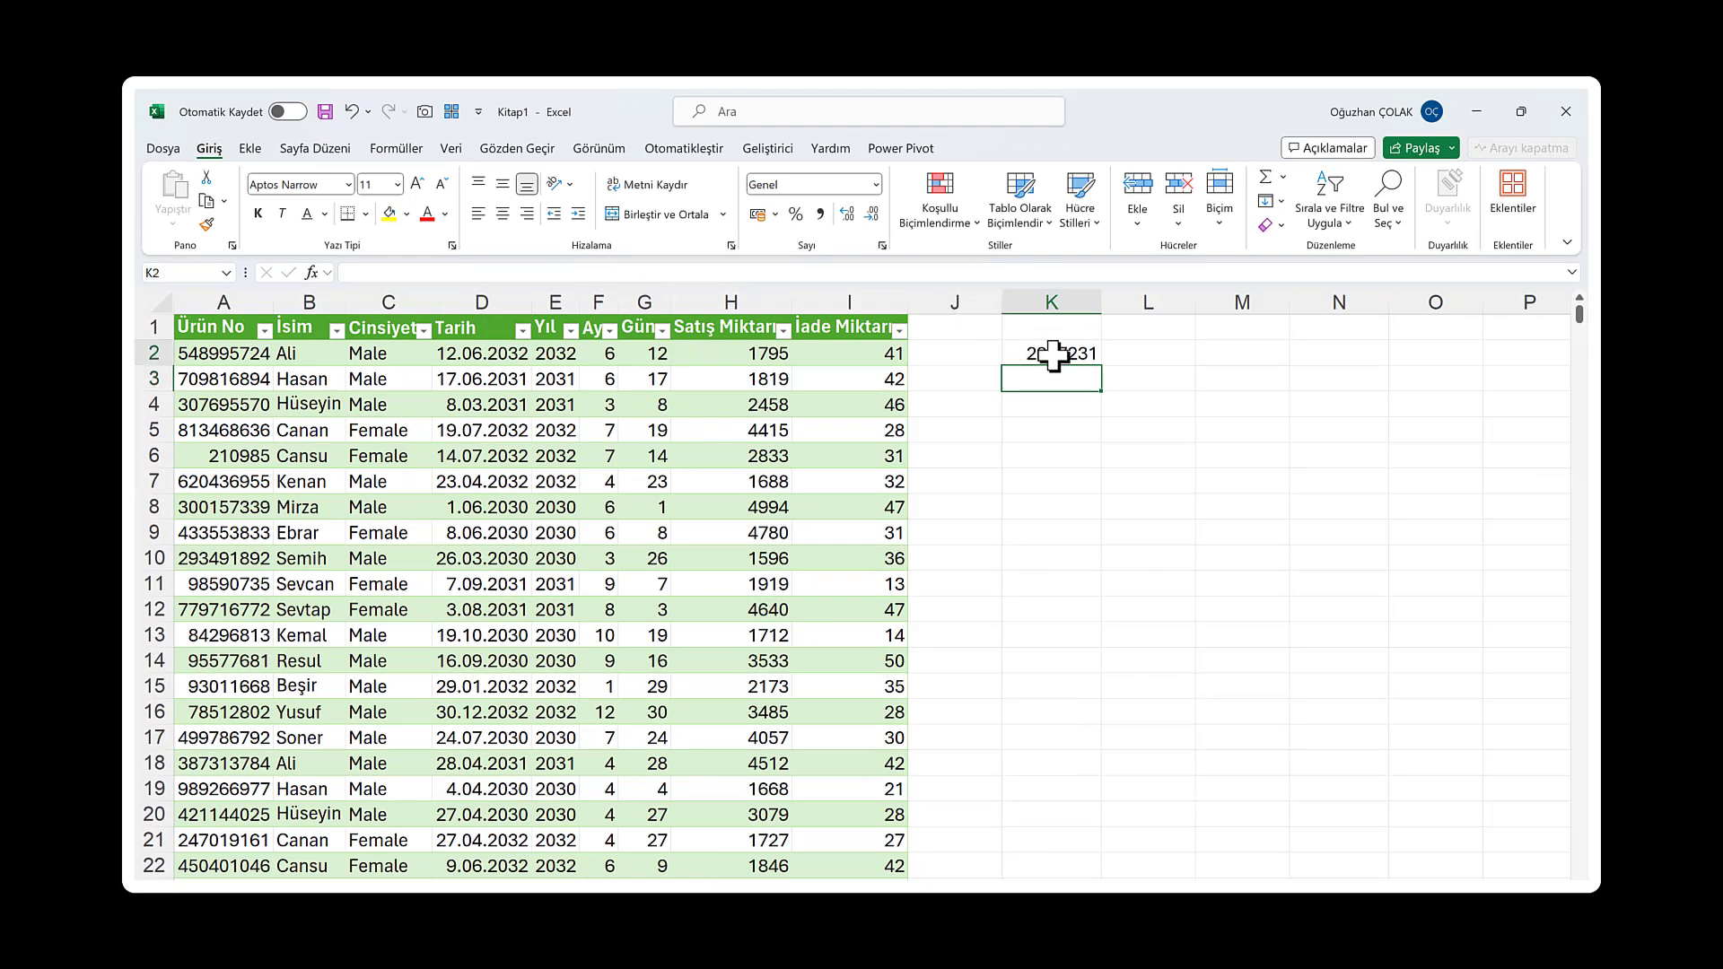
# Select H2:H1001 and check the status-bar total of 2957231
pyautogui.click(756, 354)
pyautogui.hotkey('ctrl', 'shift', 'Down')
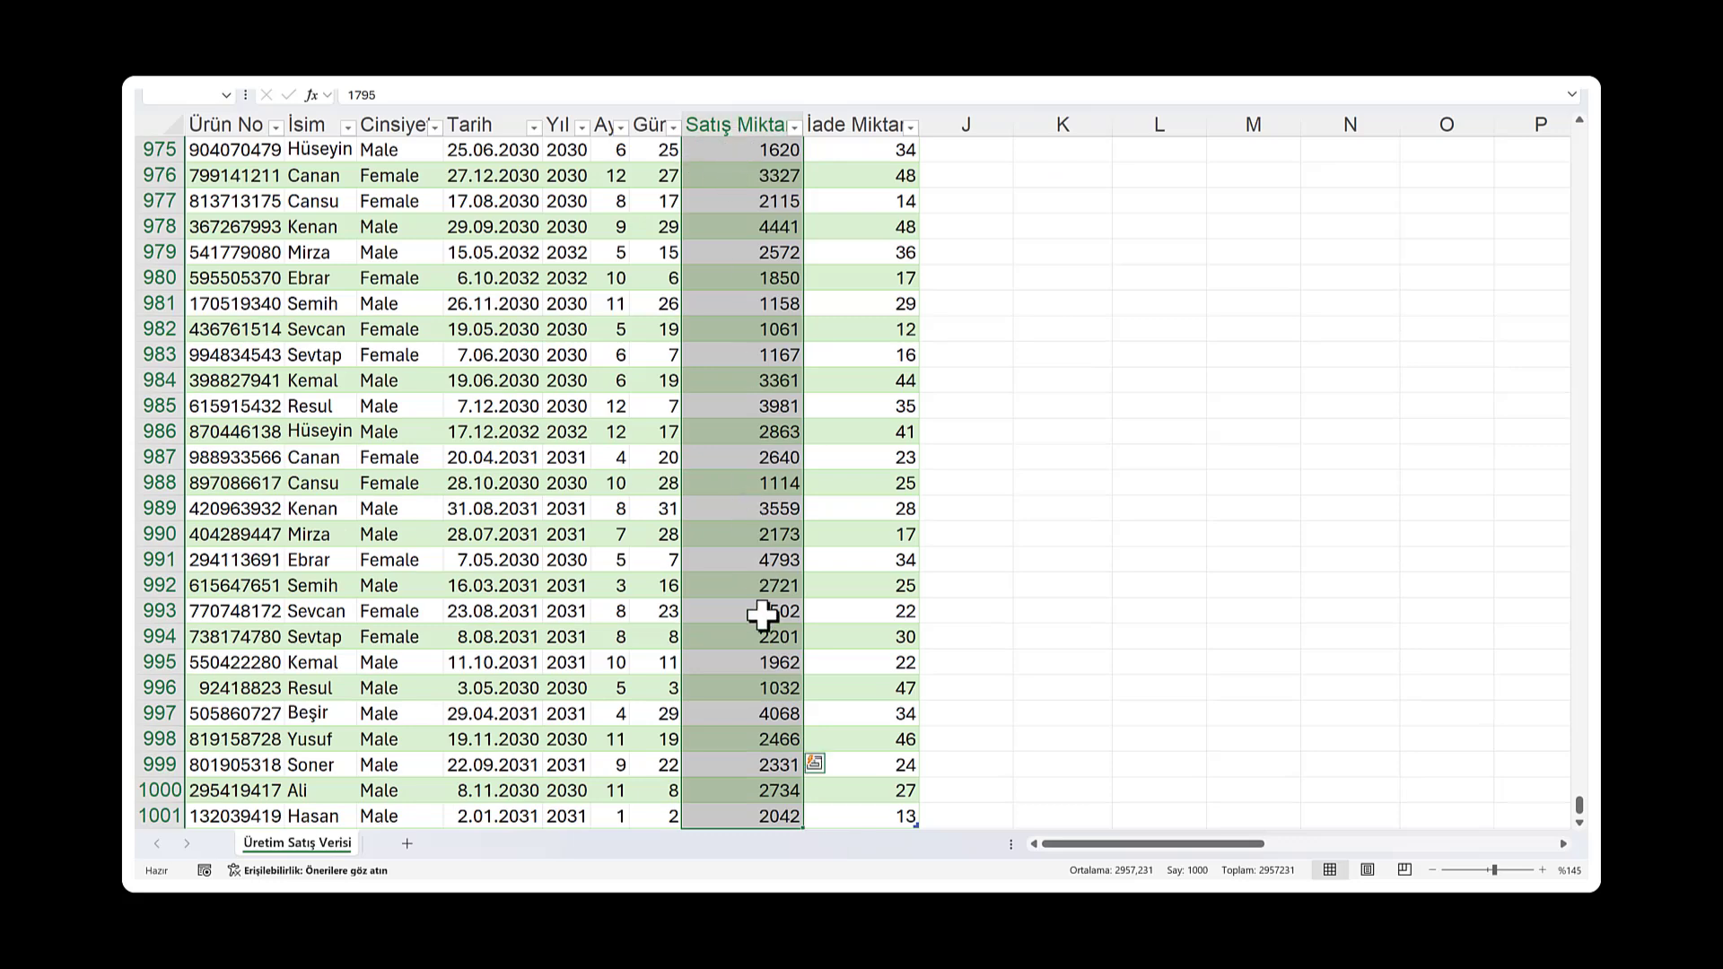
pyautogui.scroll(-1, 767, 628)
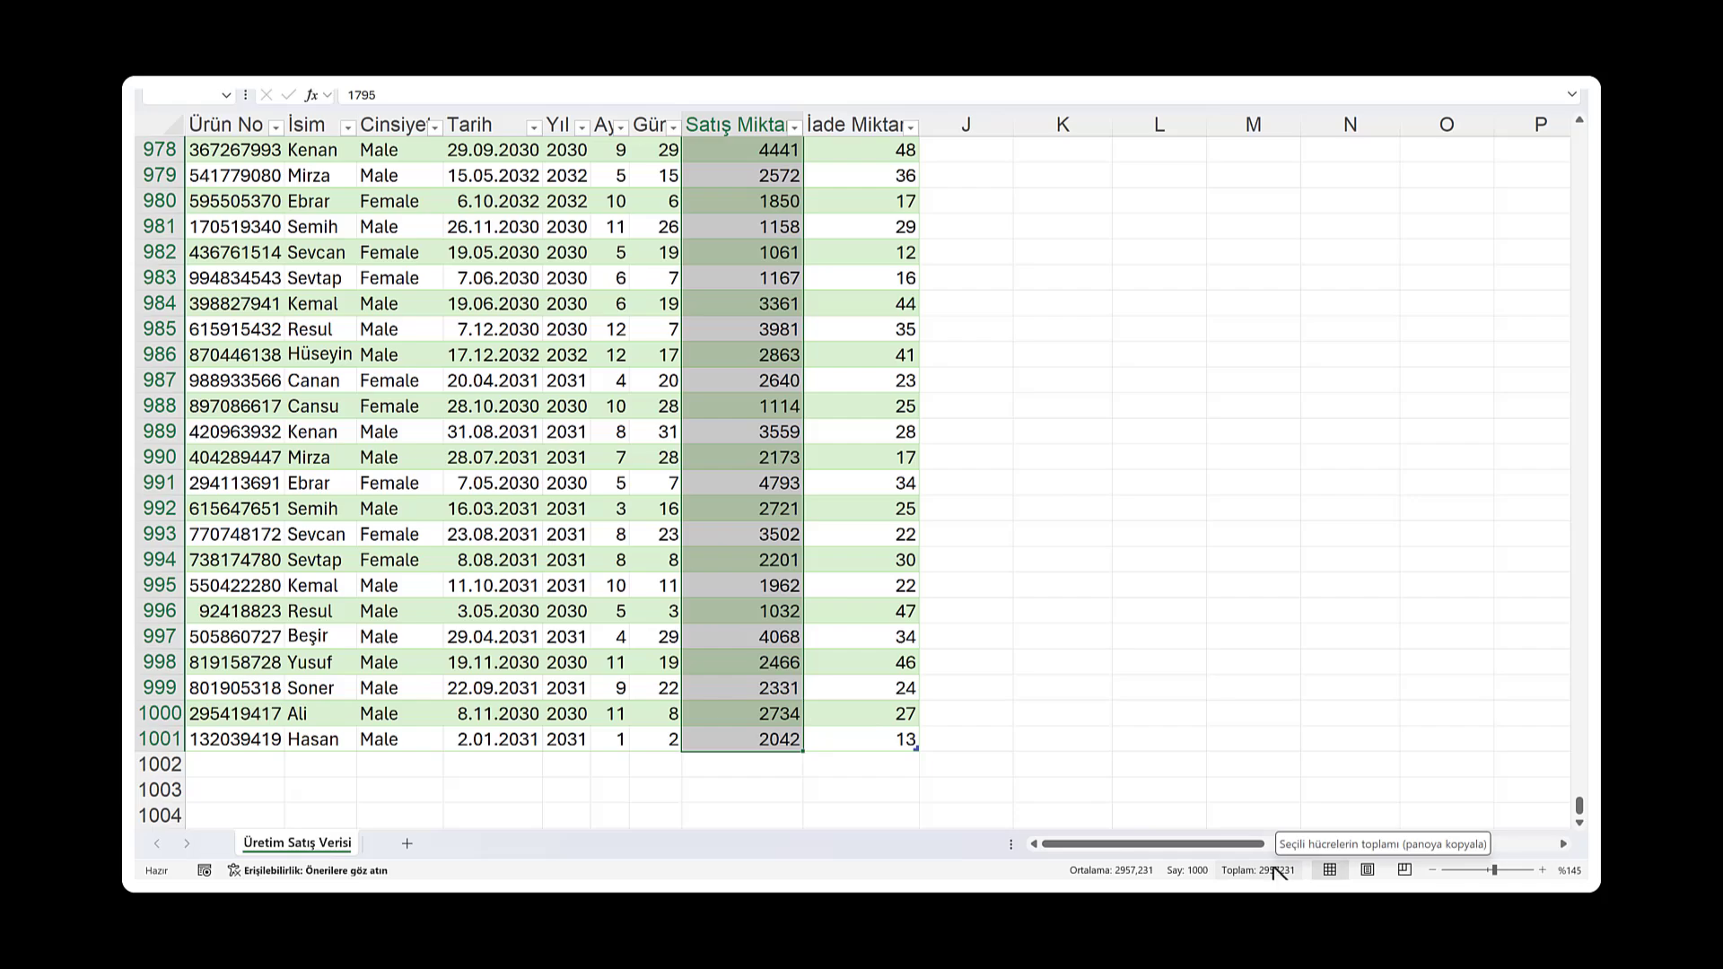
pyautogui.scroll(5, 1218, 600)
pyautogui.scroll(9, 1218, 599)
pyautogui.scroll(6, 1142, 419)
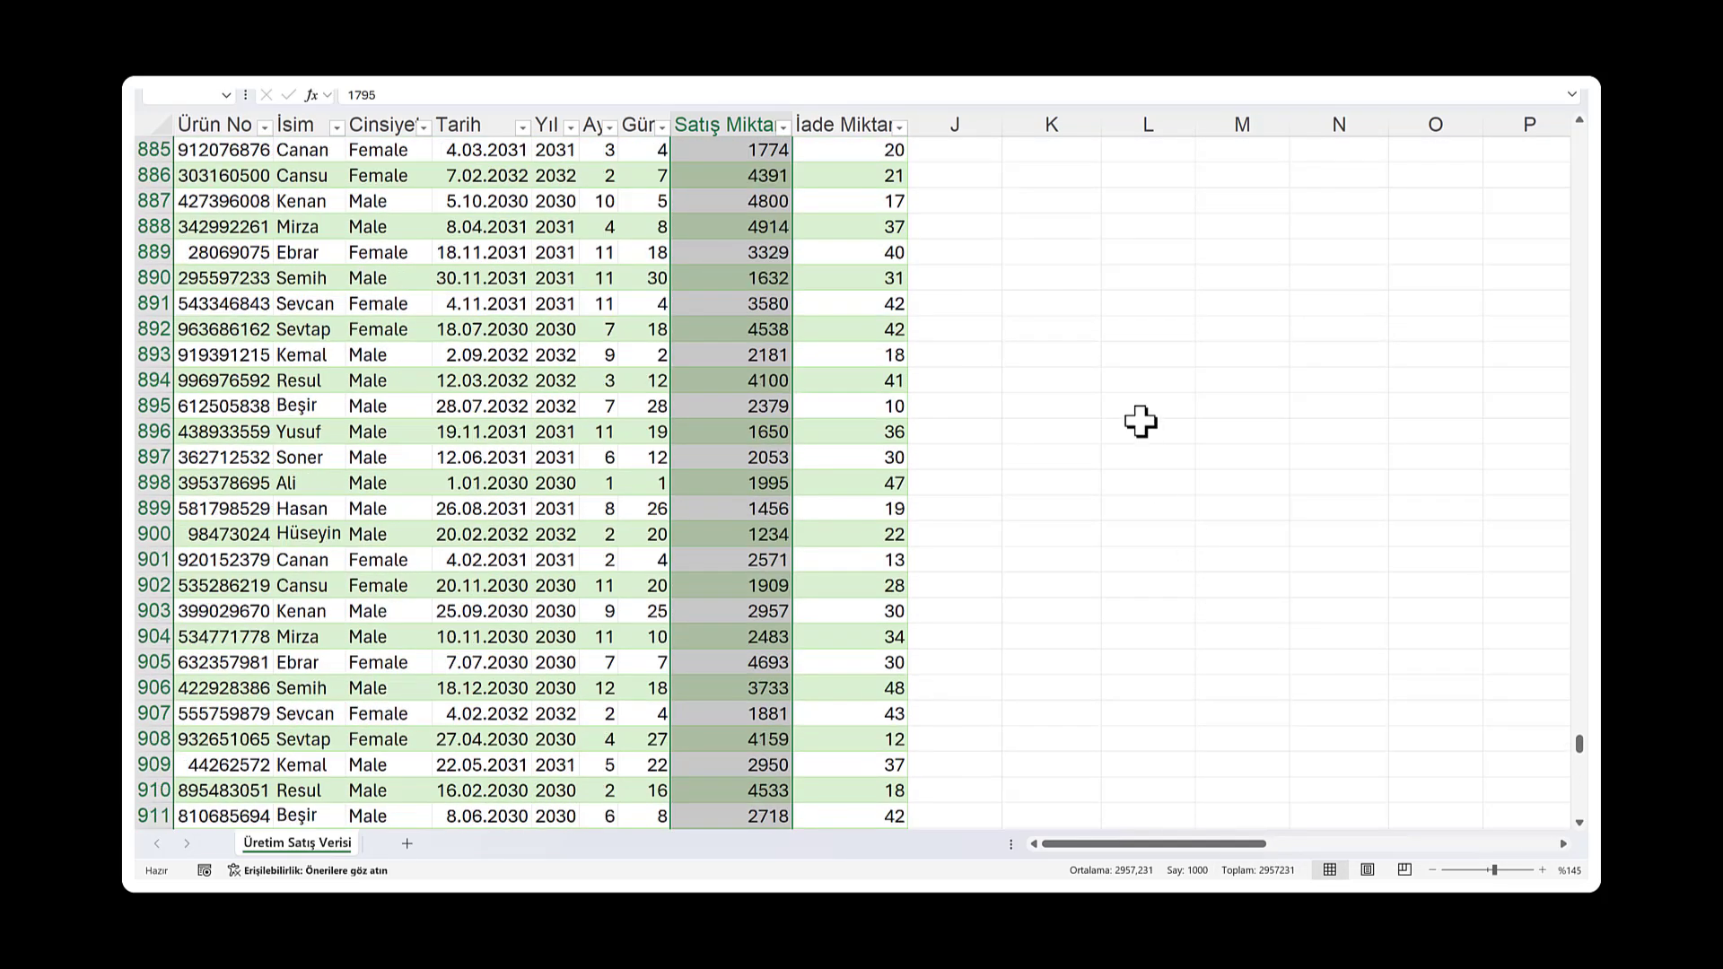
pyautogui.scroll(12, 1142, 419)
pyautogui.scroll(1, 1142, 419)
# Return to the sheet top, paste the 2957231 total into K4, then clear it
pyautogui.rightClick(1581, 600)
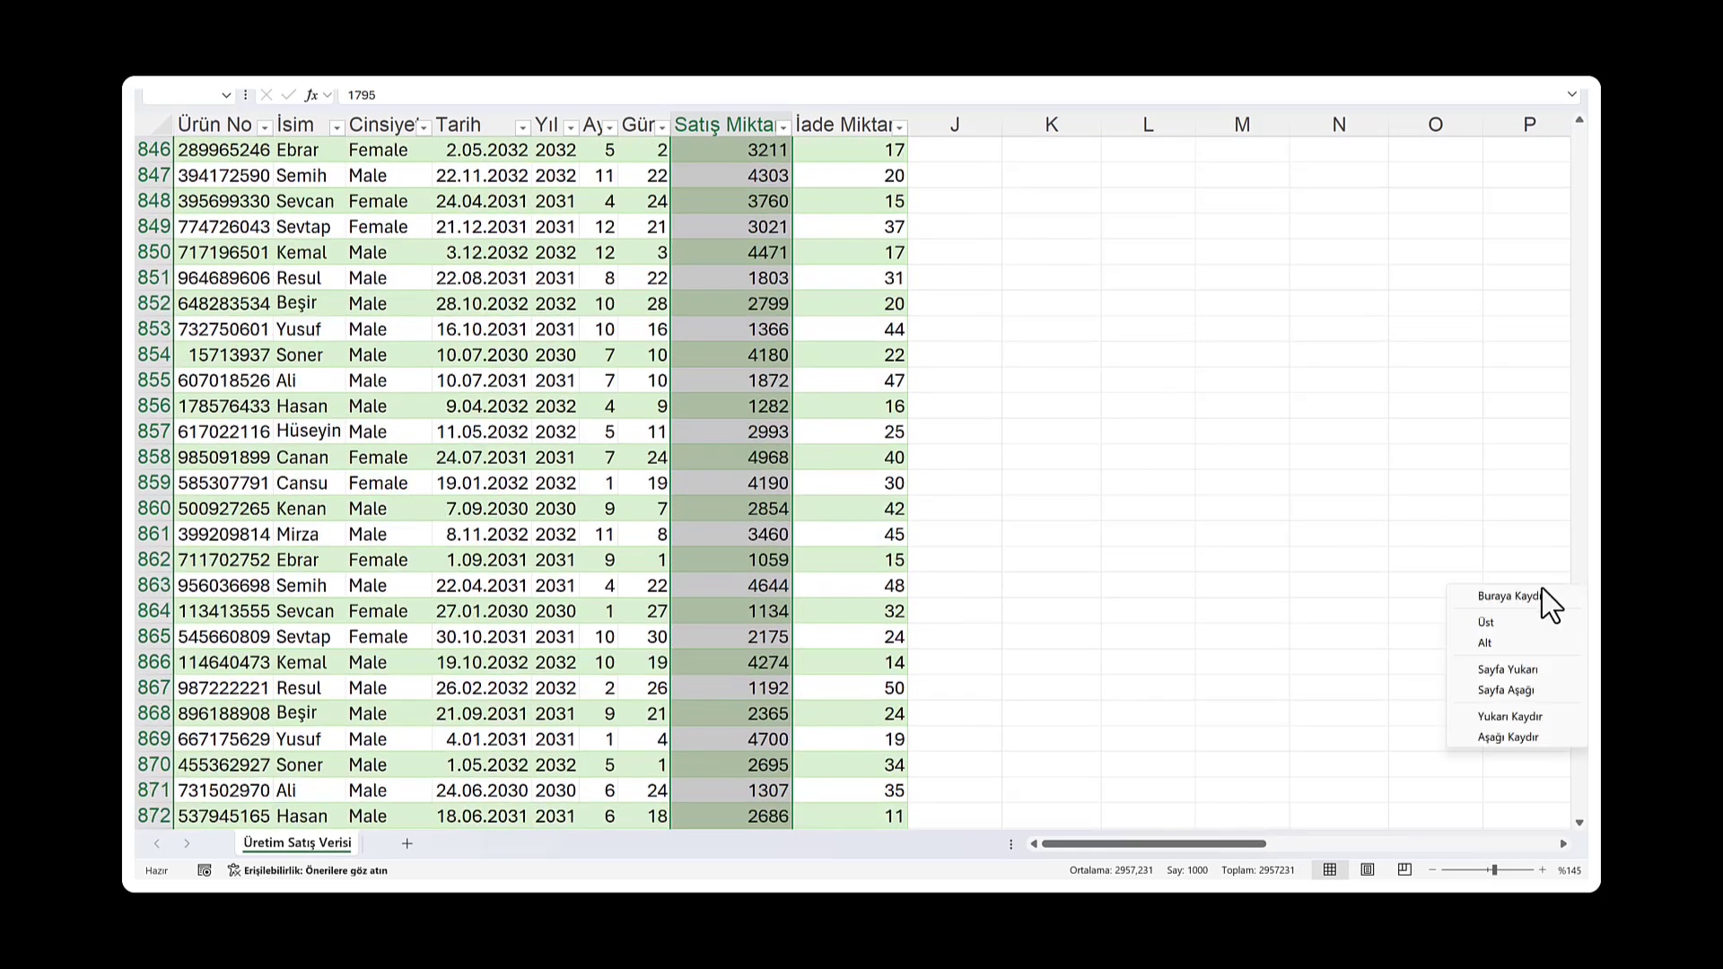
pyautogui.click(1536, 628)
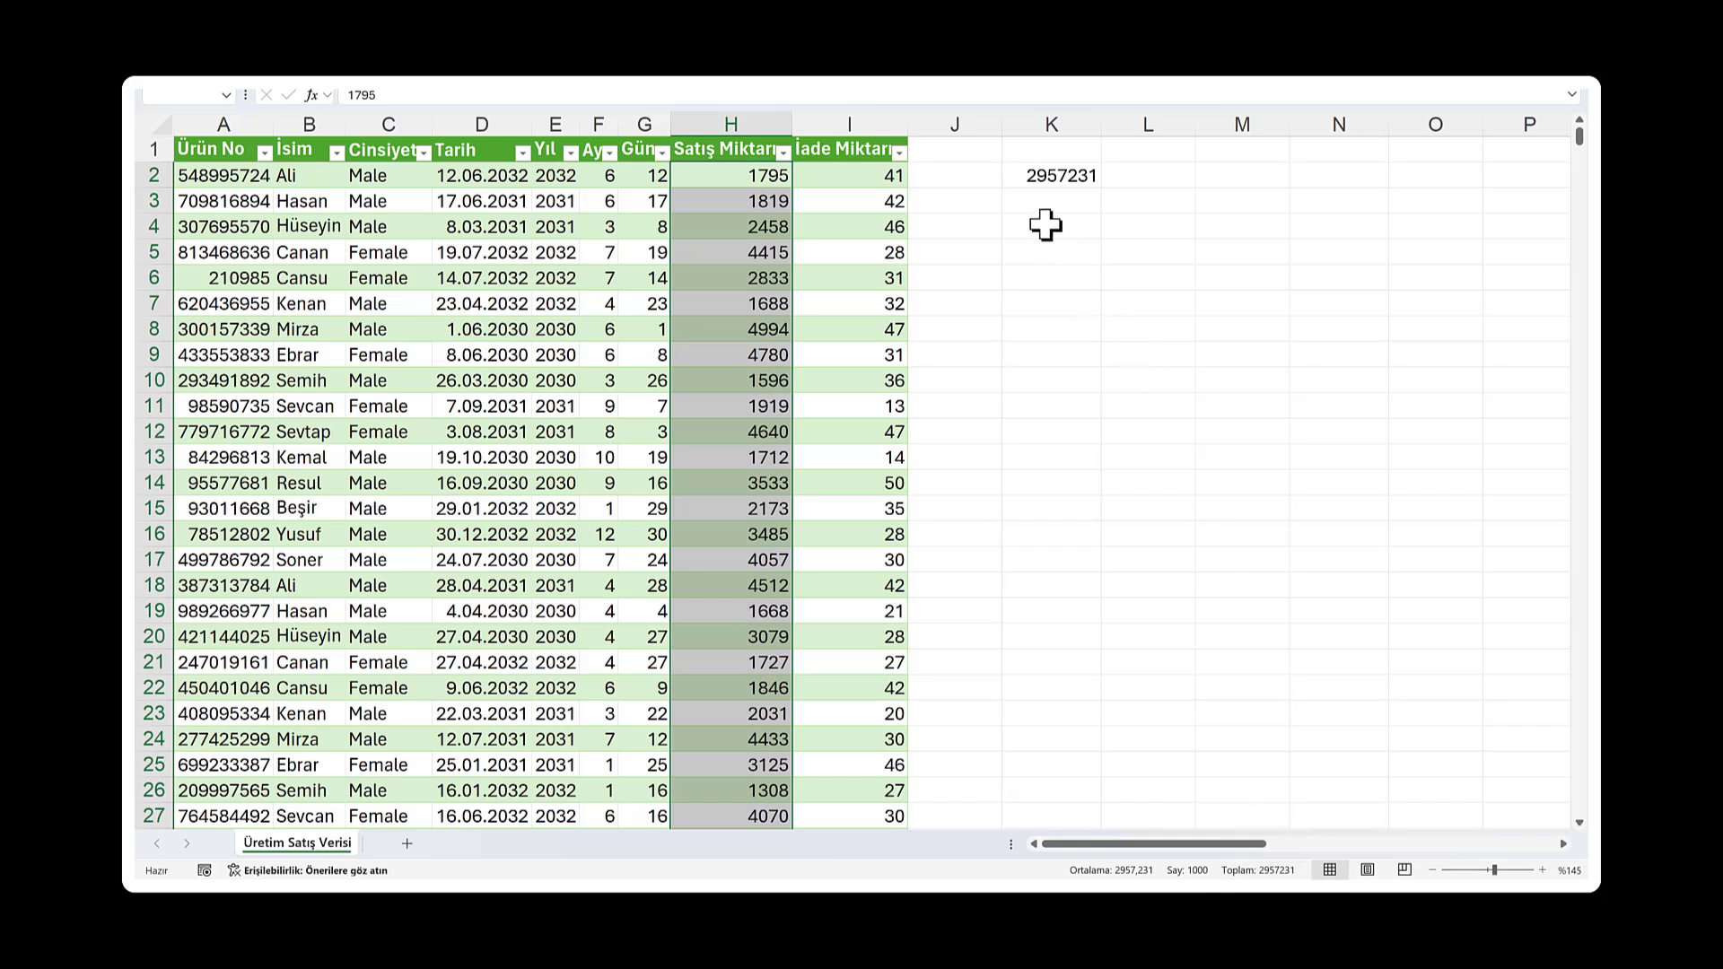
pyautogui.click(1045, 225)
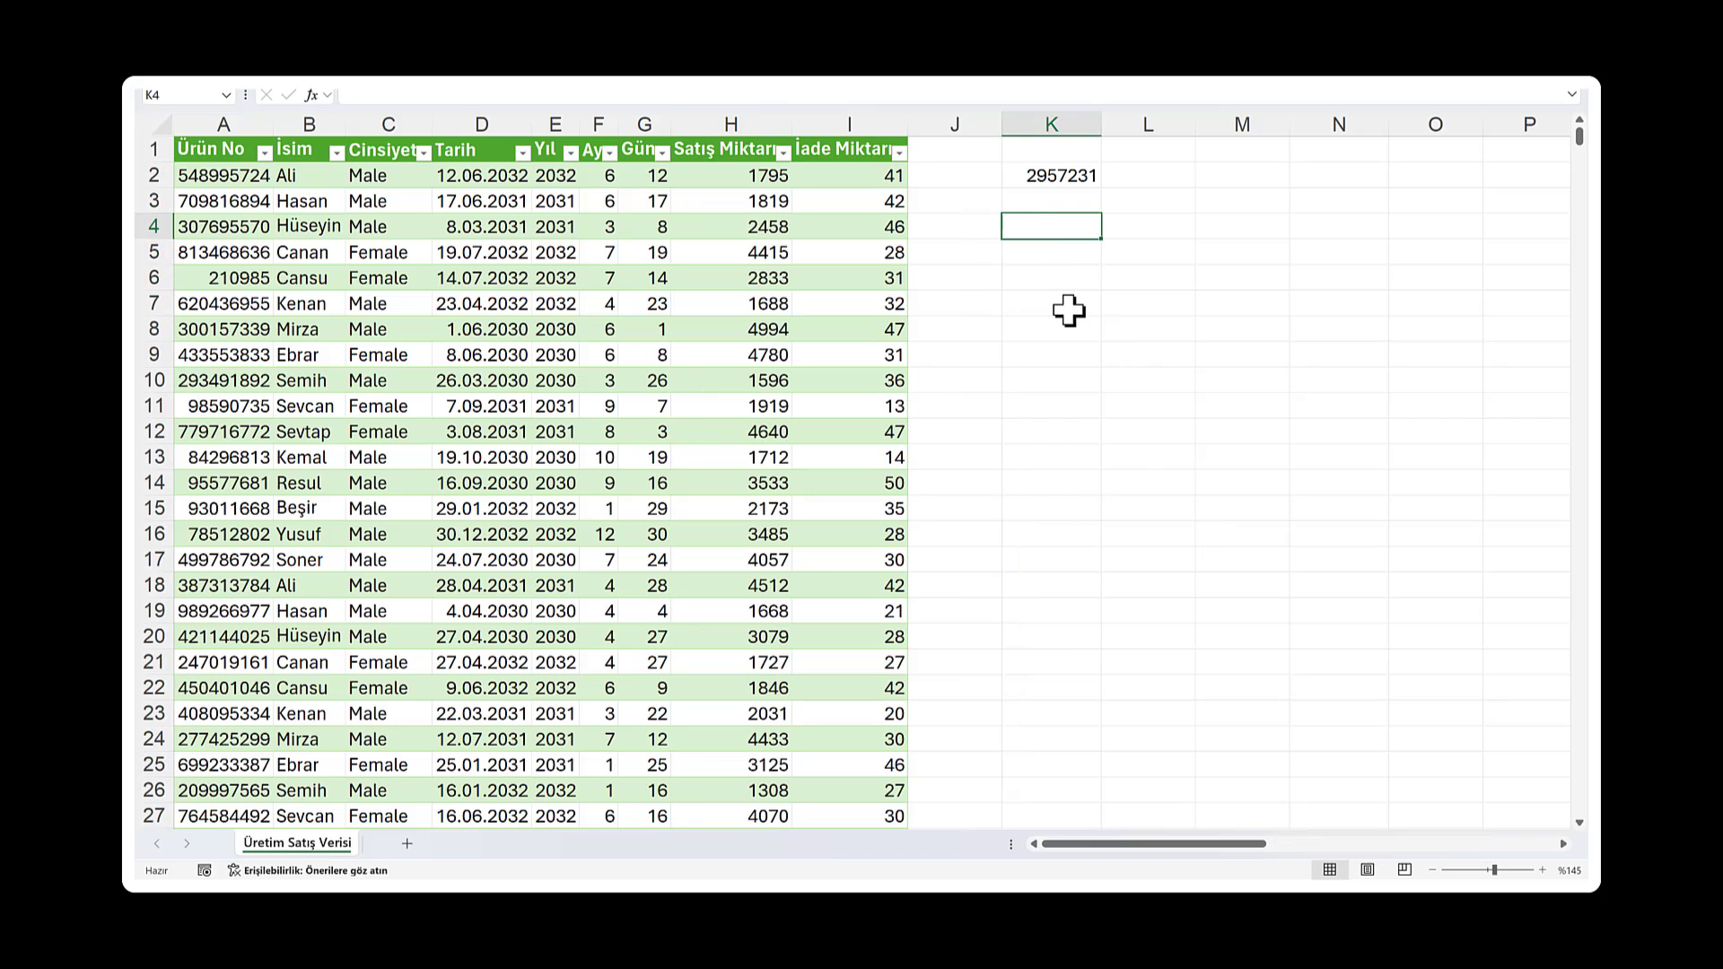
pyautogui.write('2957231')
pyautogui.press('Return')
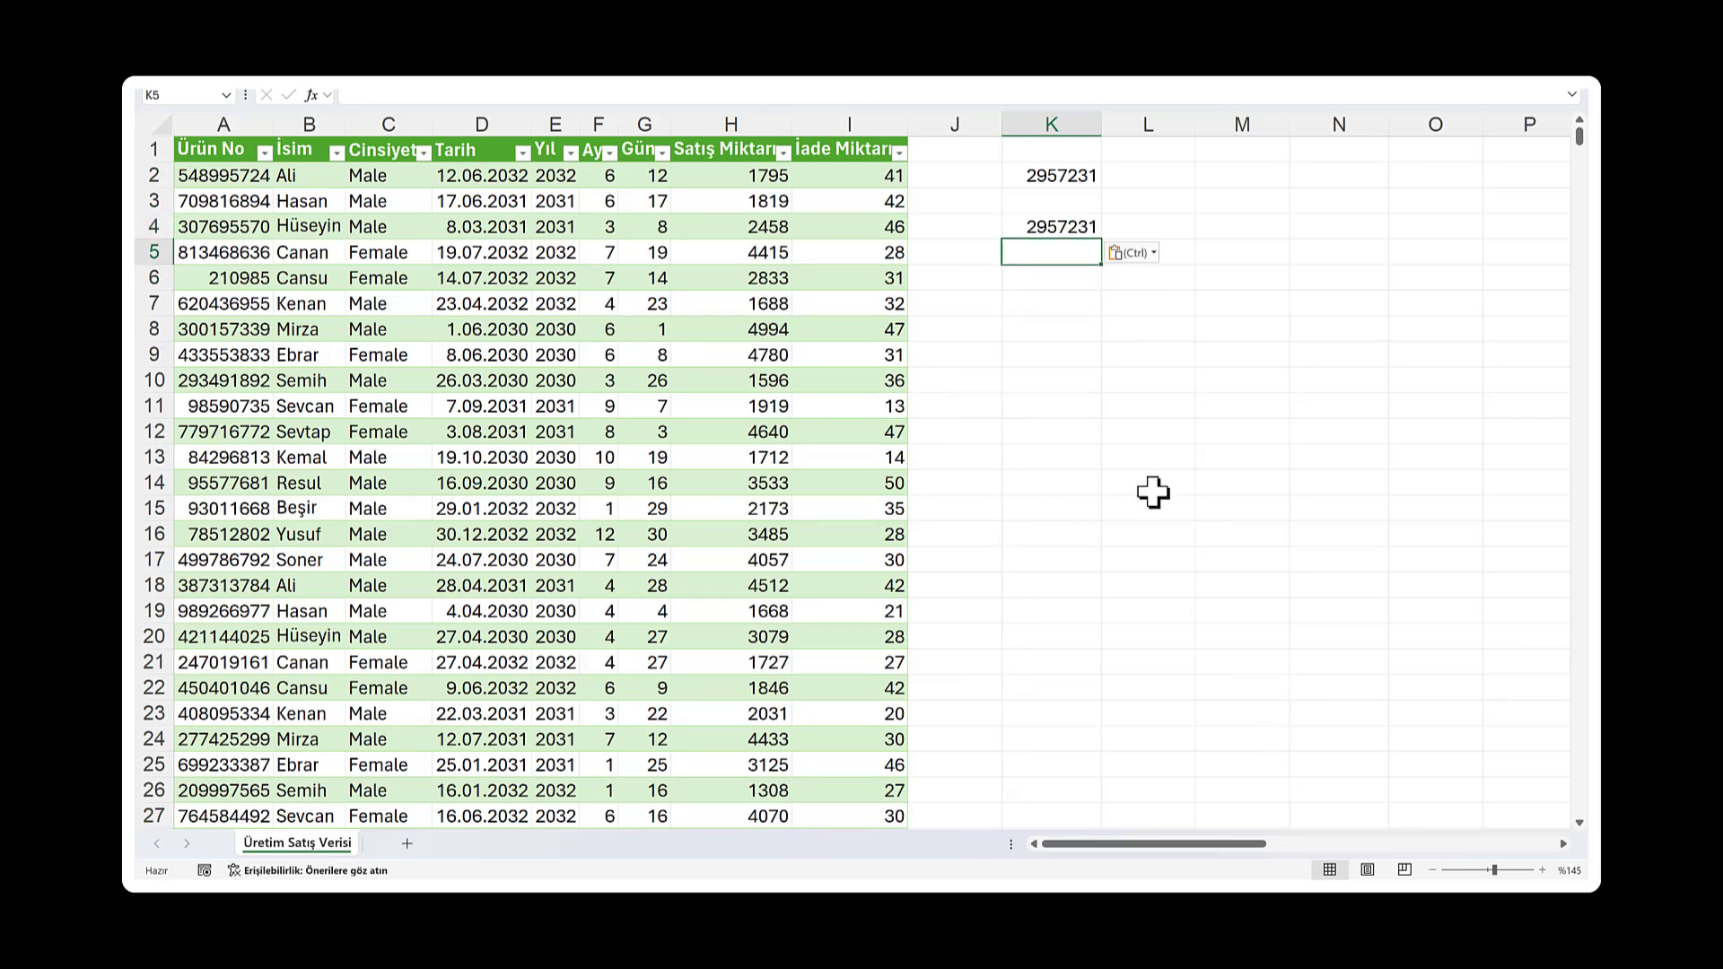
pyautogui.click(1037, 224)
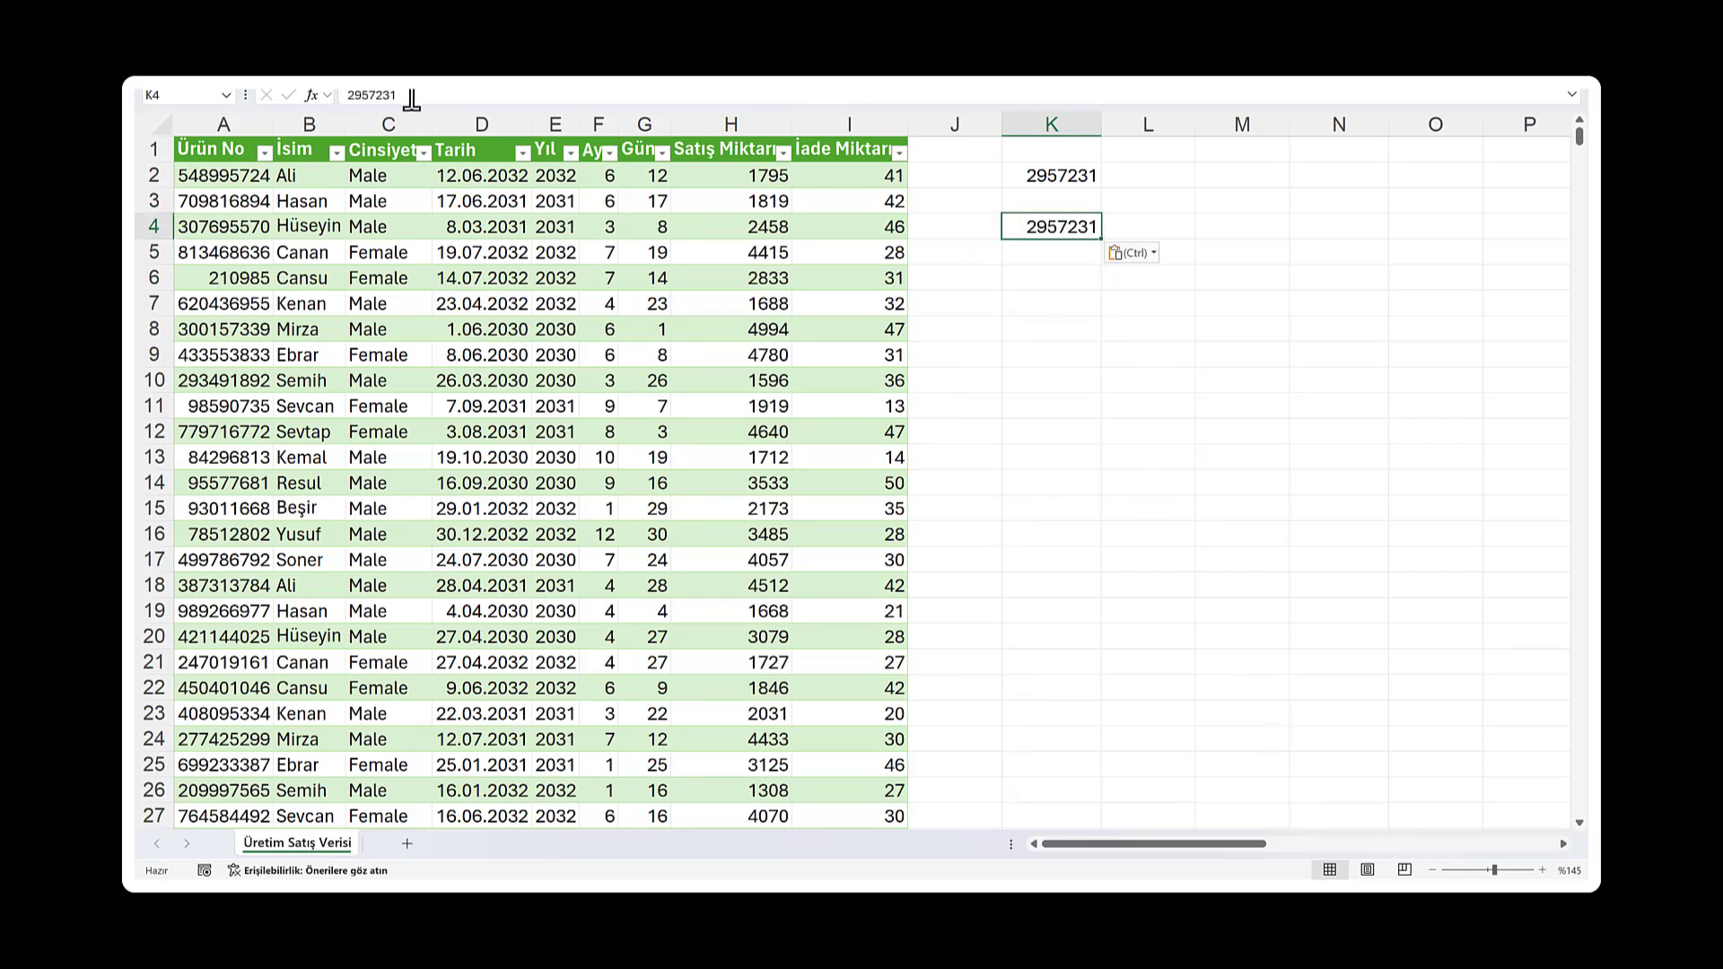
pyautogui.press('Delete')
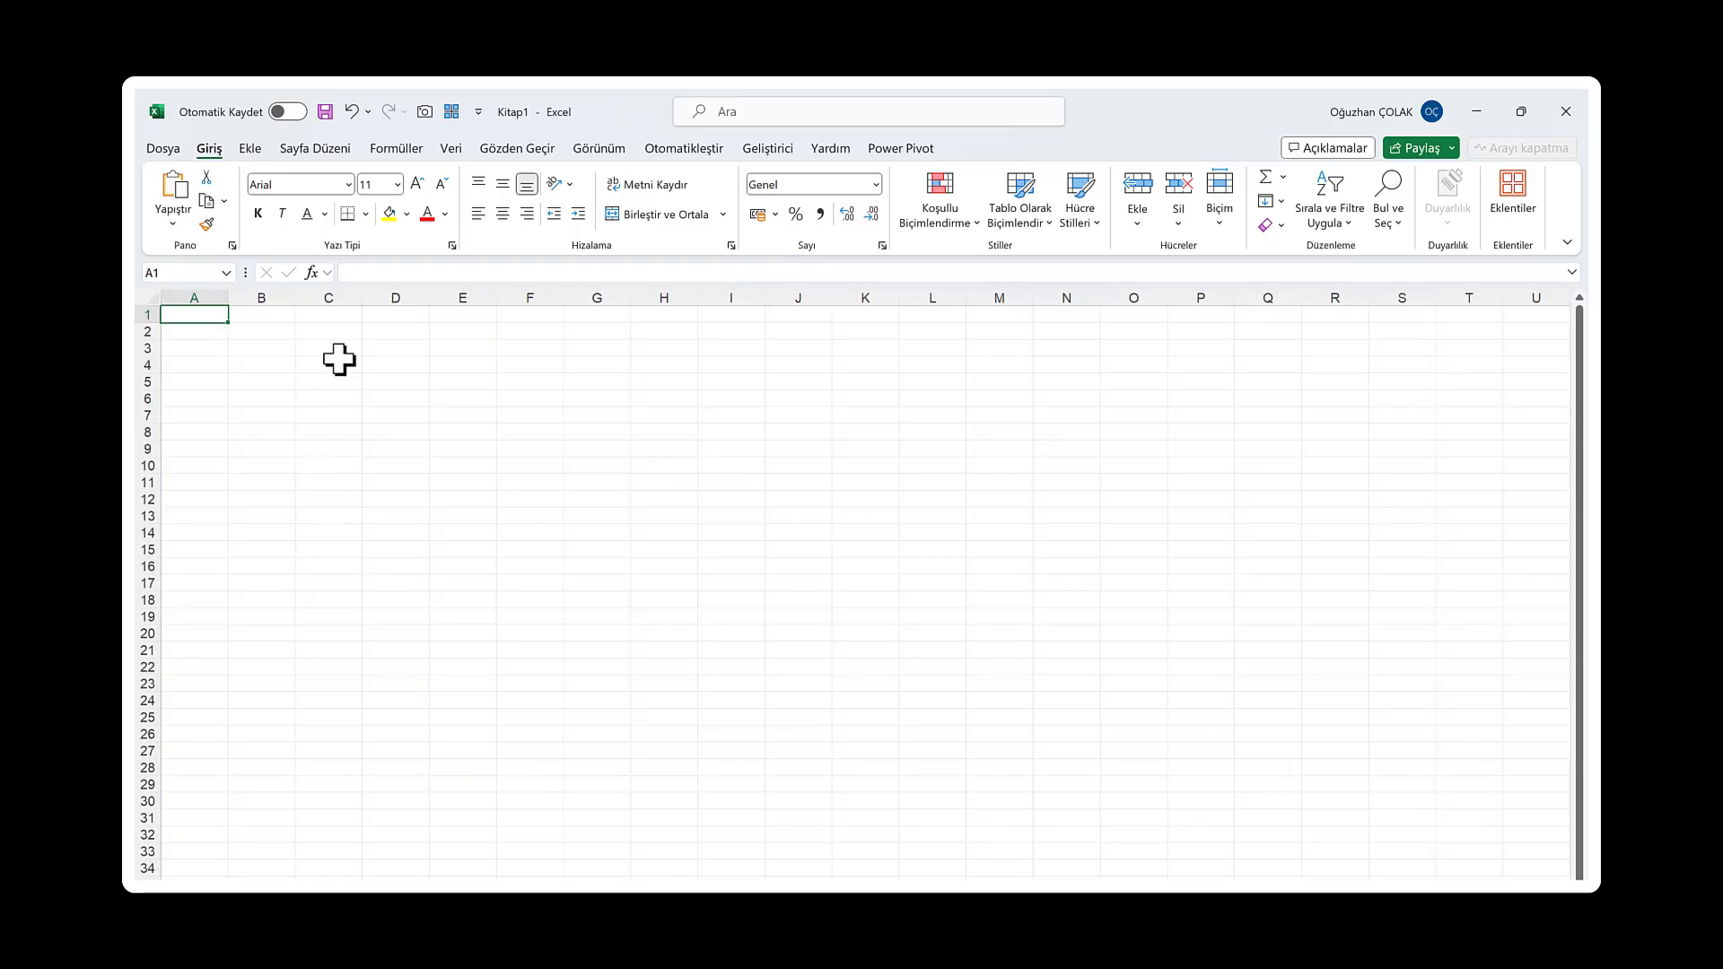
# Enter =veri[İade Miktarı] in B2 of the empty sheet, then delete it
pyautogui.scroll(5, 288, 345)
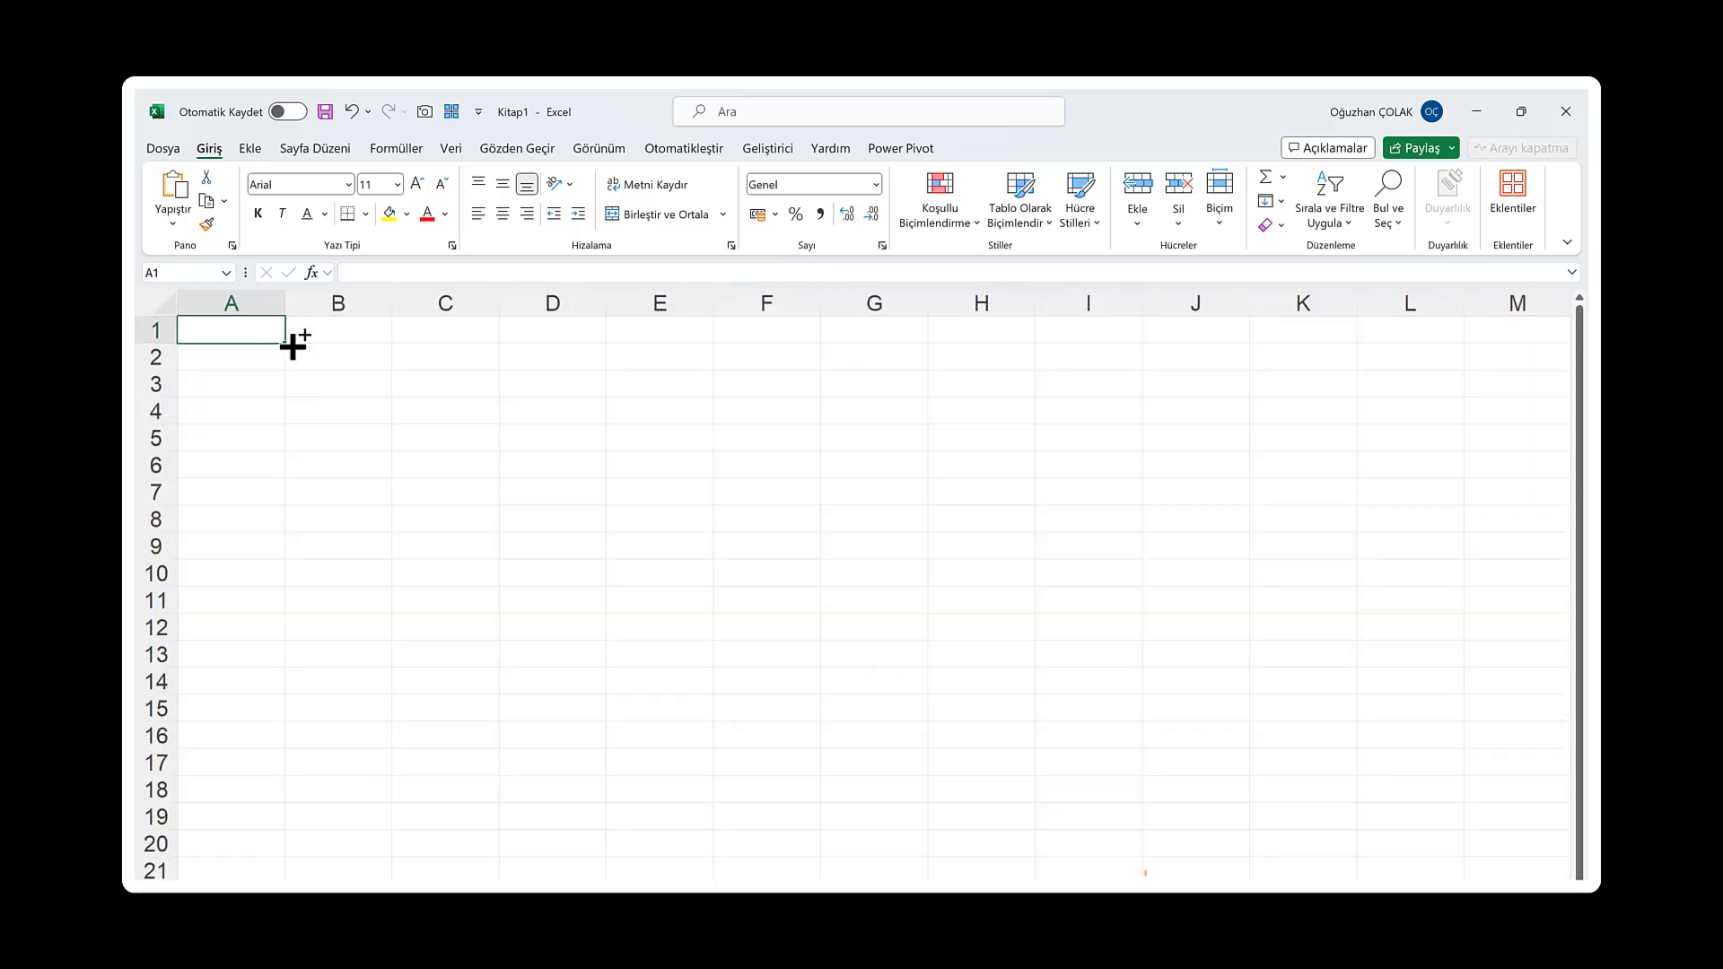
pyautogui.click(345, 368)
pyautogui.write('=v')
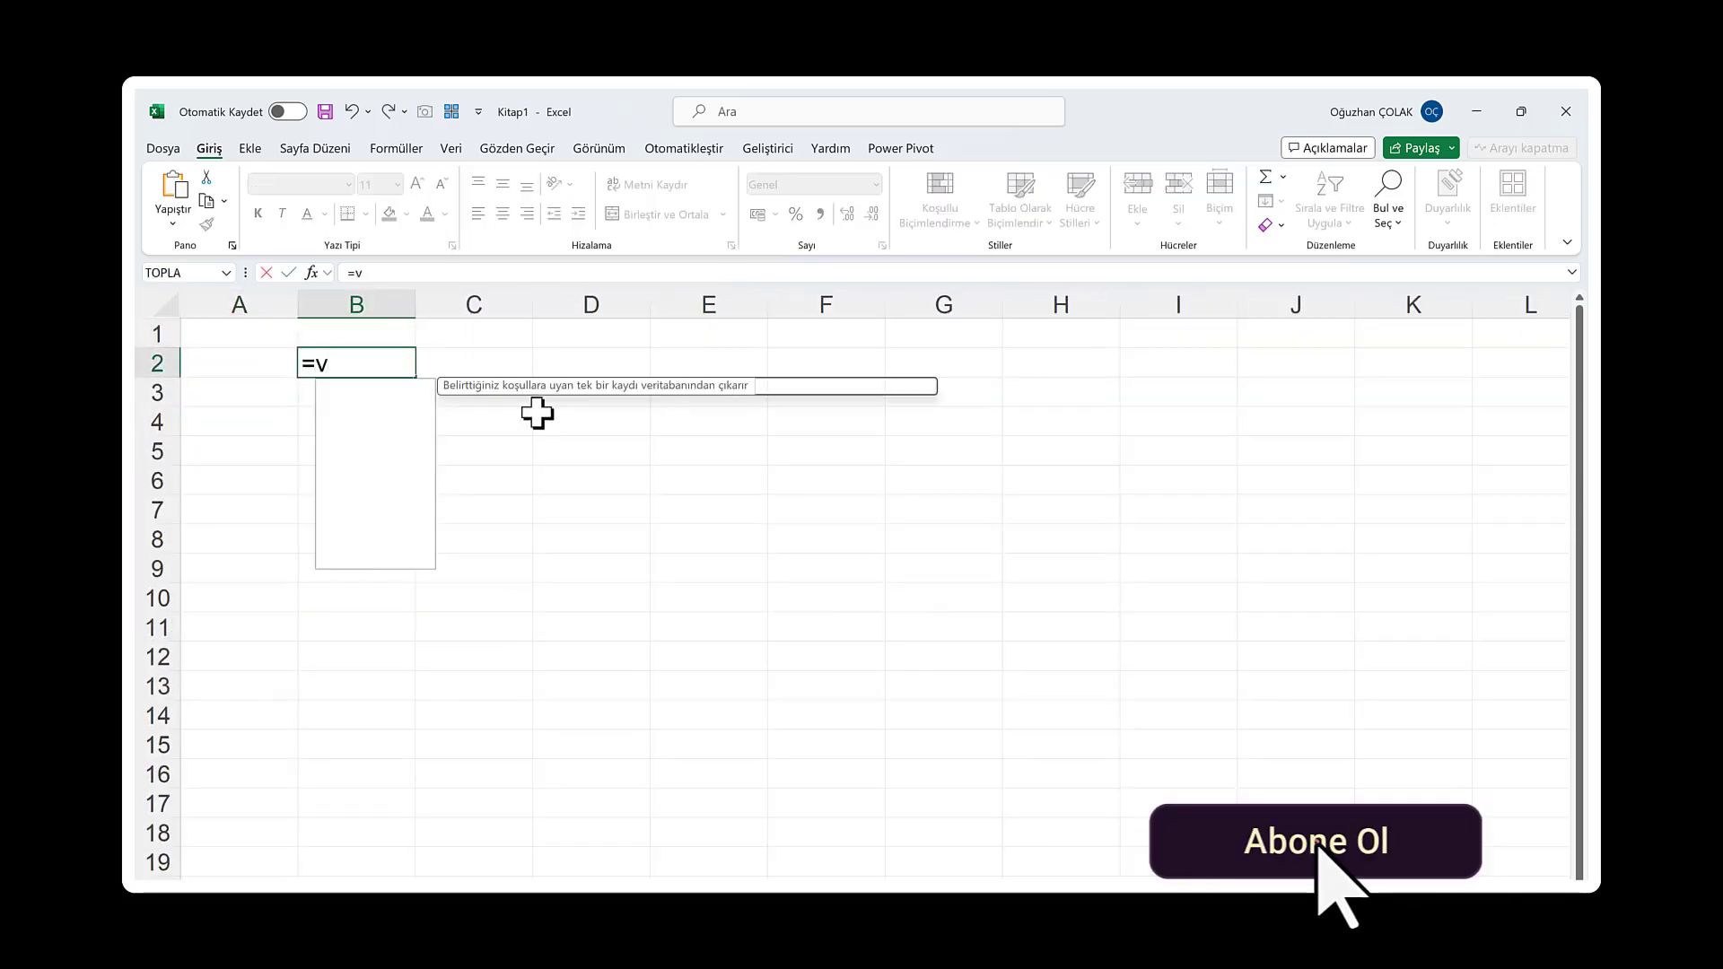
pyautogui.write('eri')
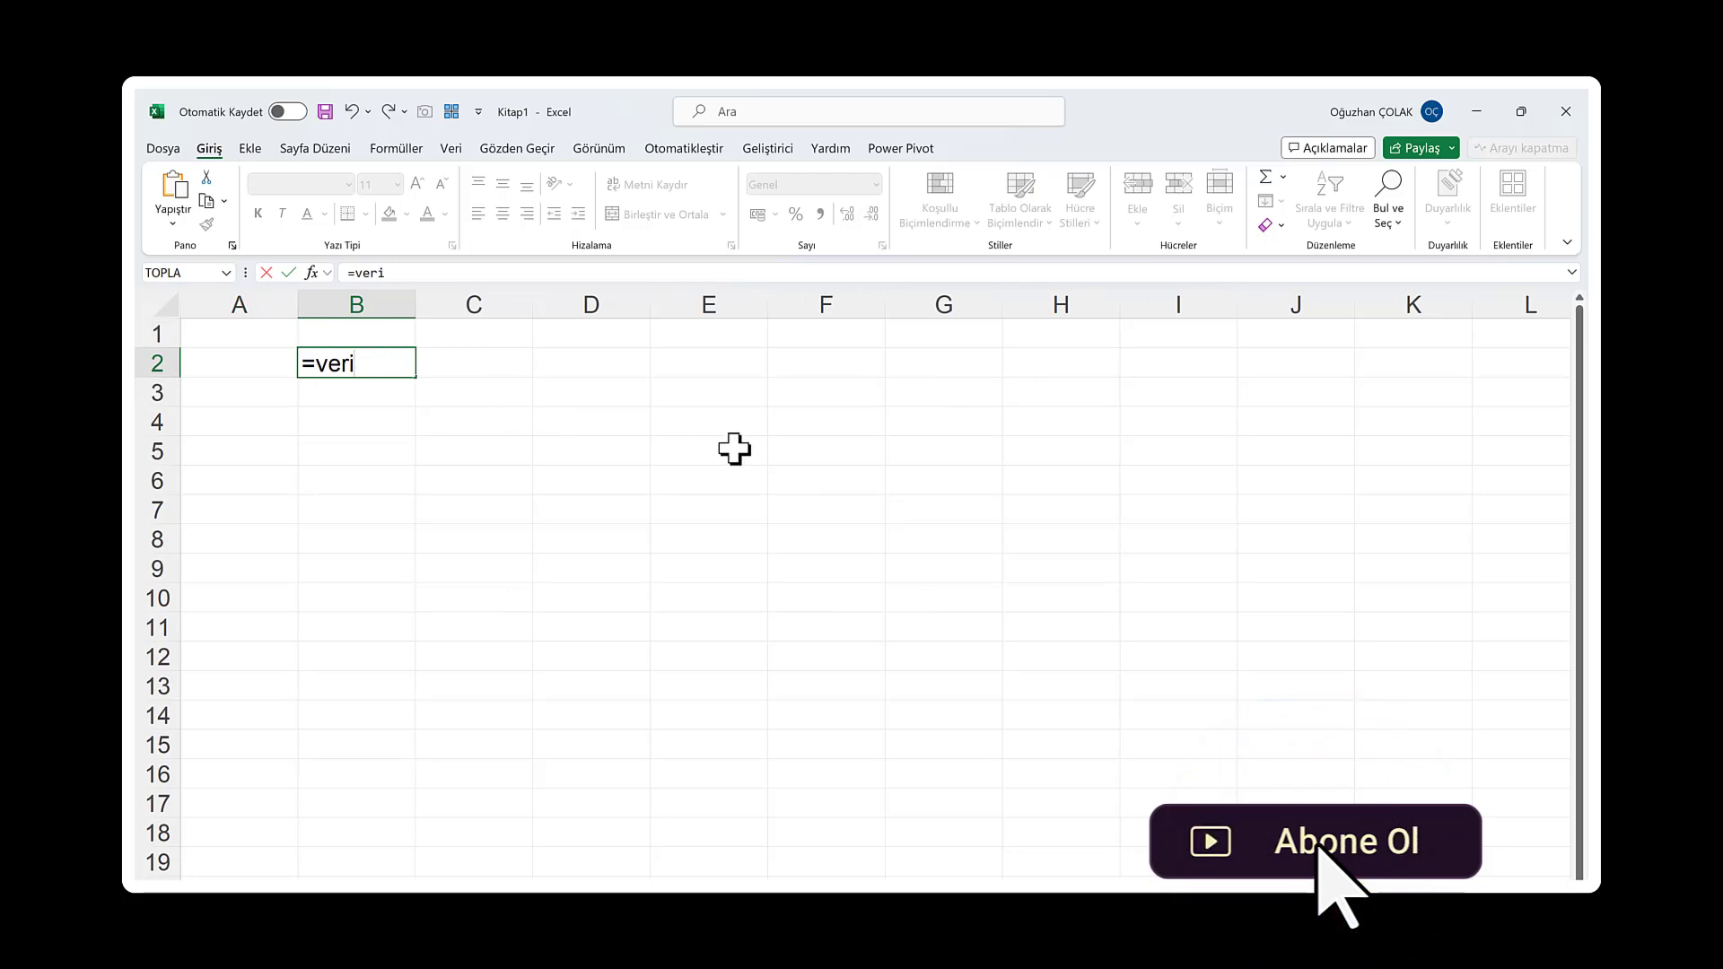
pyautogui.write('[')
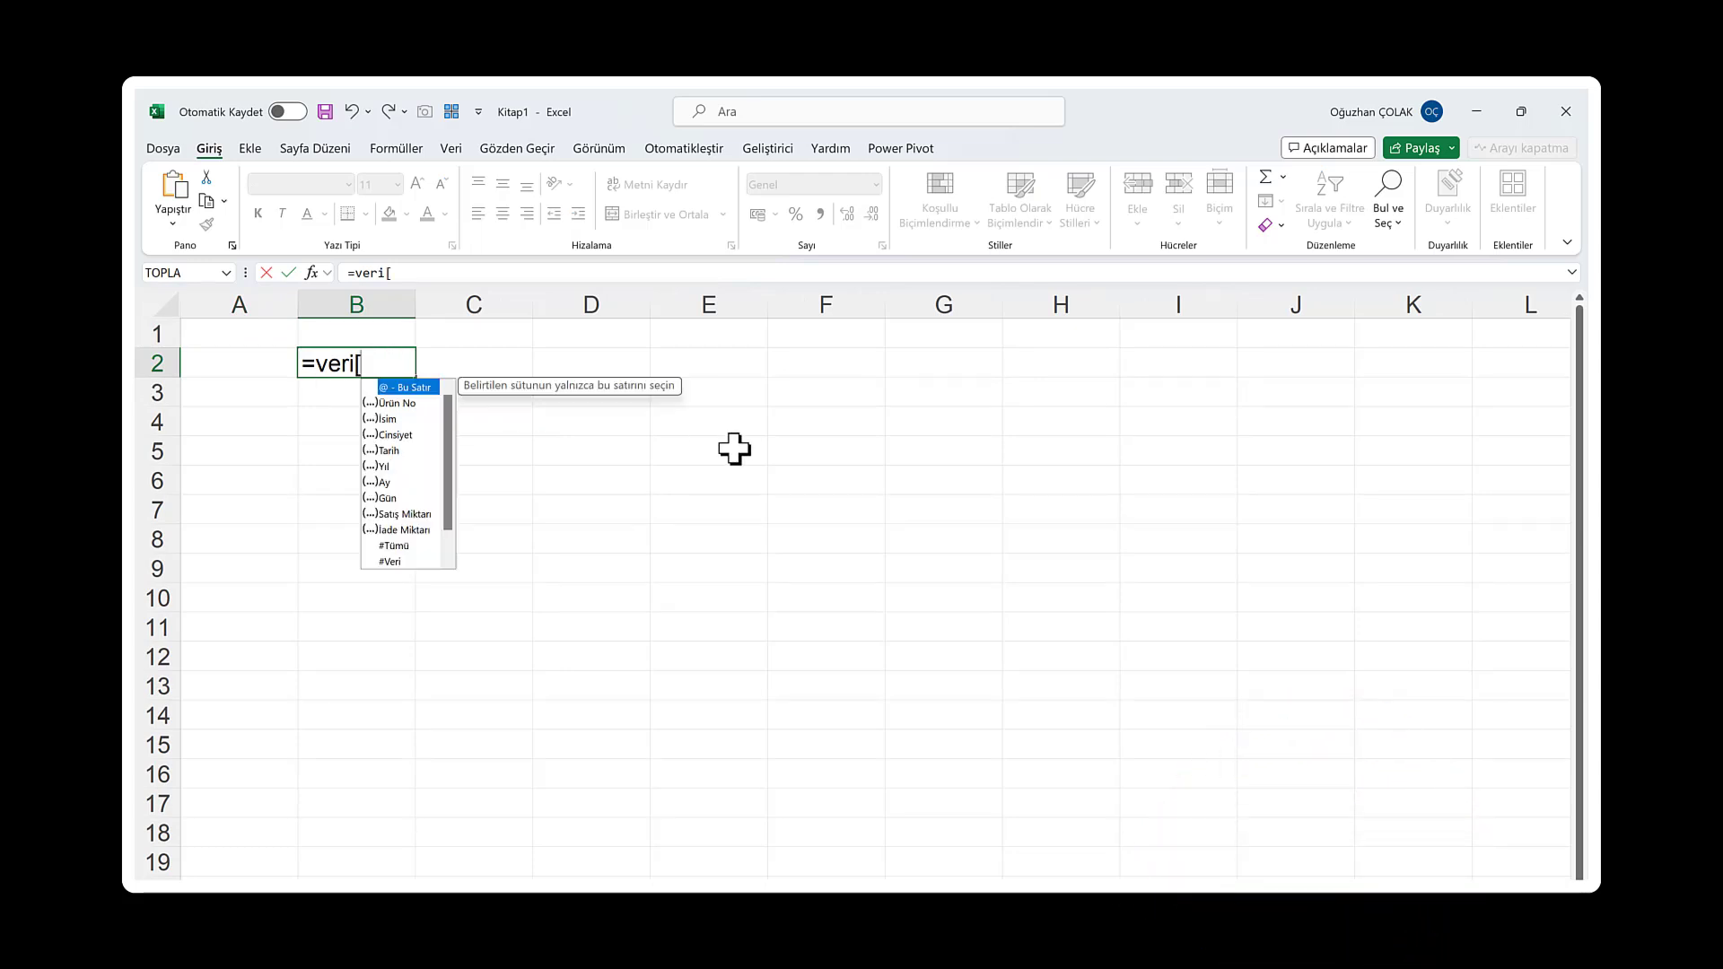
pyautogui.doubleClick(403, 531)
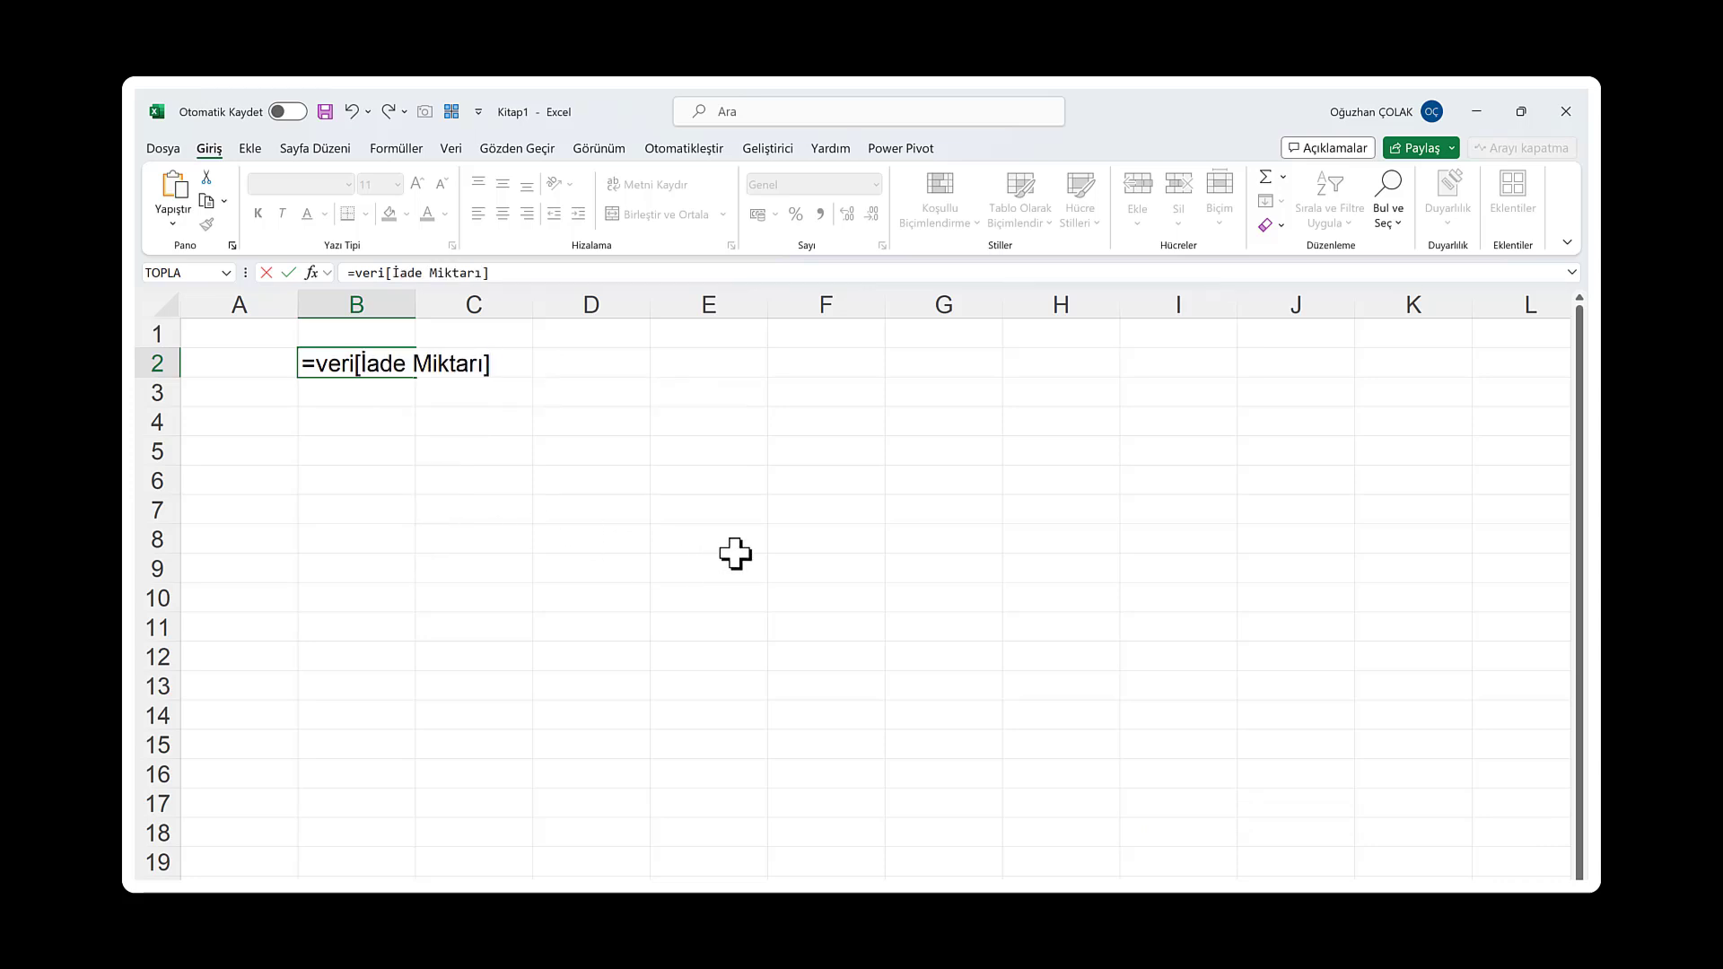
pyautogui.press('Return')
pyautogui.click(363, 366)
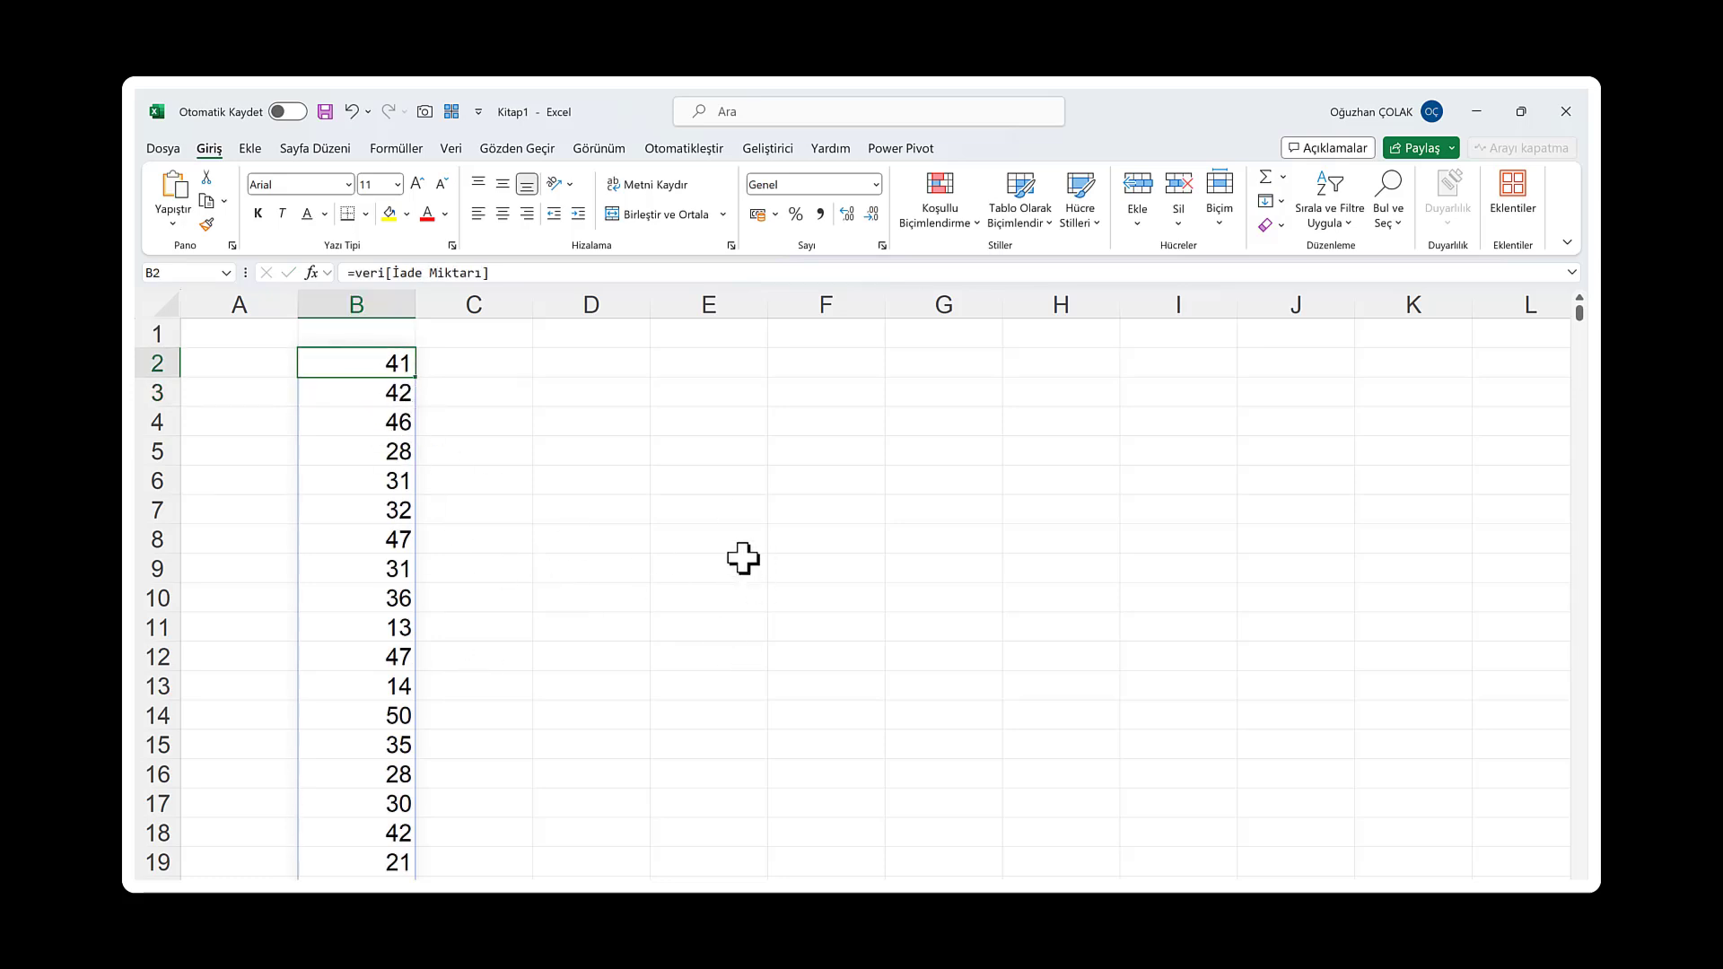
pyautogui.press('Delete')
# Enter =veri in B2 to spill the whole table, then delete it
pyautogui.write('=')
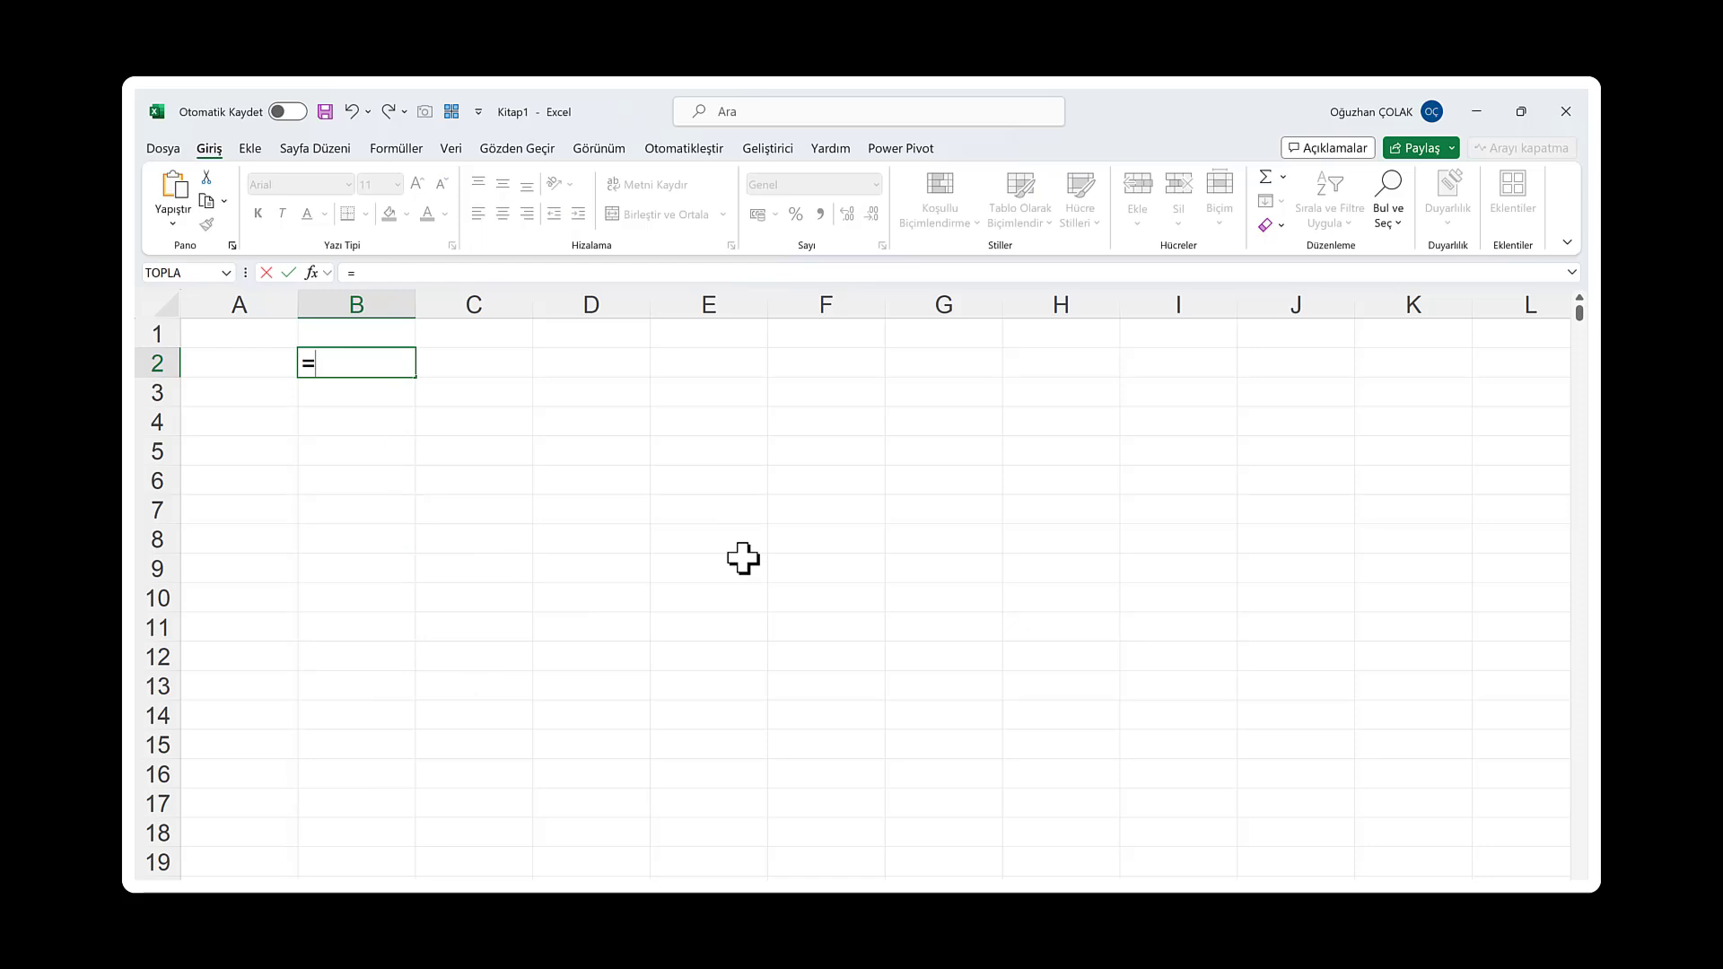
pyautogui.write('veri')
pyautogui.press('Return')
pyautogui.click(390, 363)
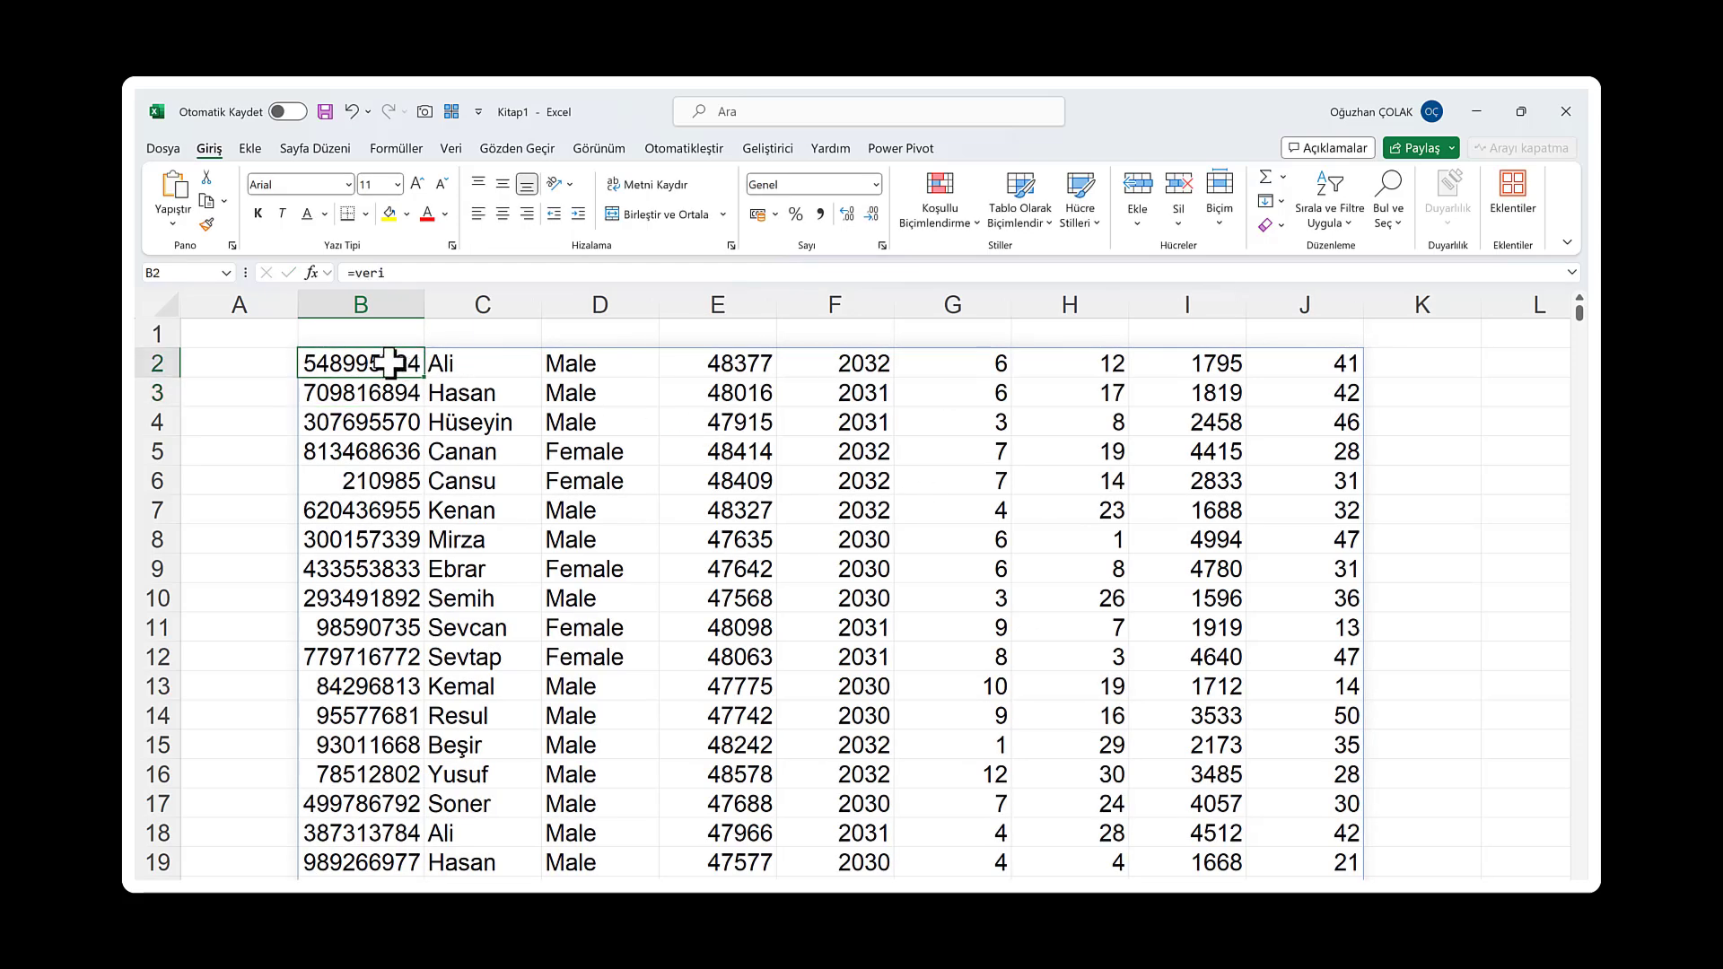
pyautogui.press('Delete')
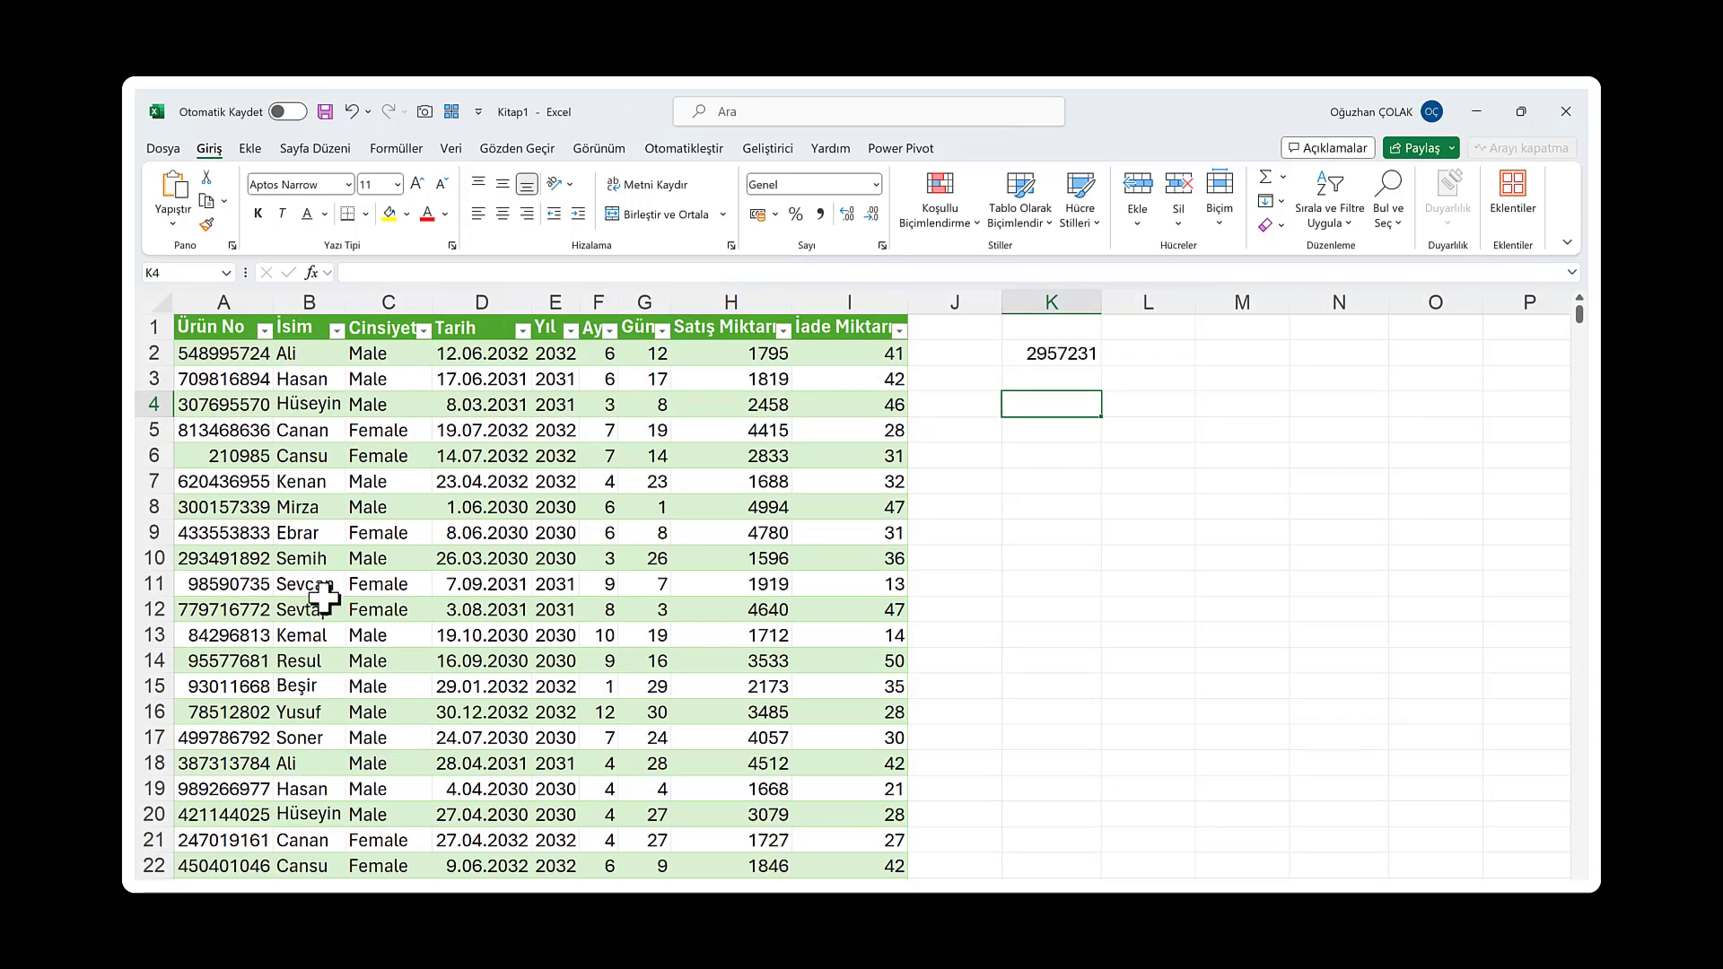
# Enter a customer name from the data into B2
pyautogui.click(305, 359)
pyautogui.click(334, 764)
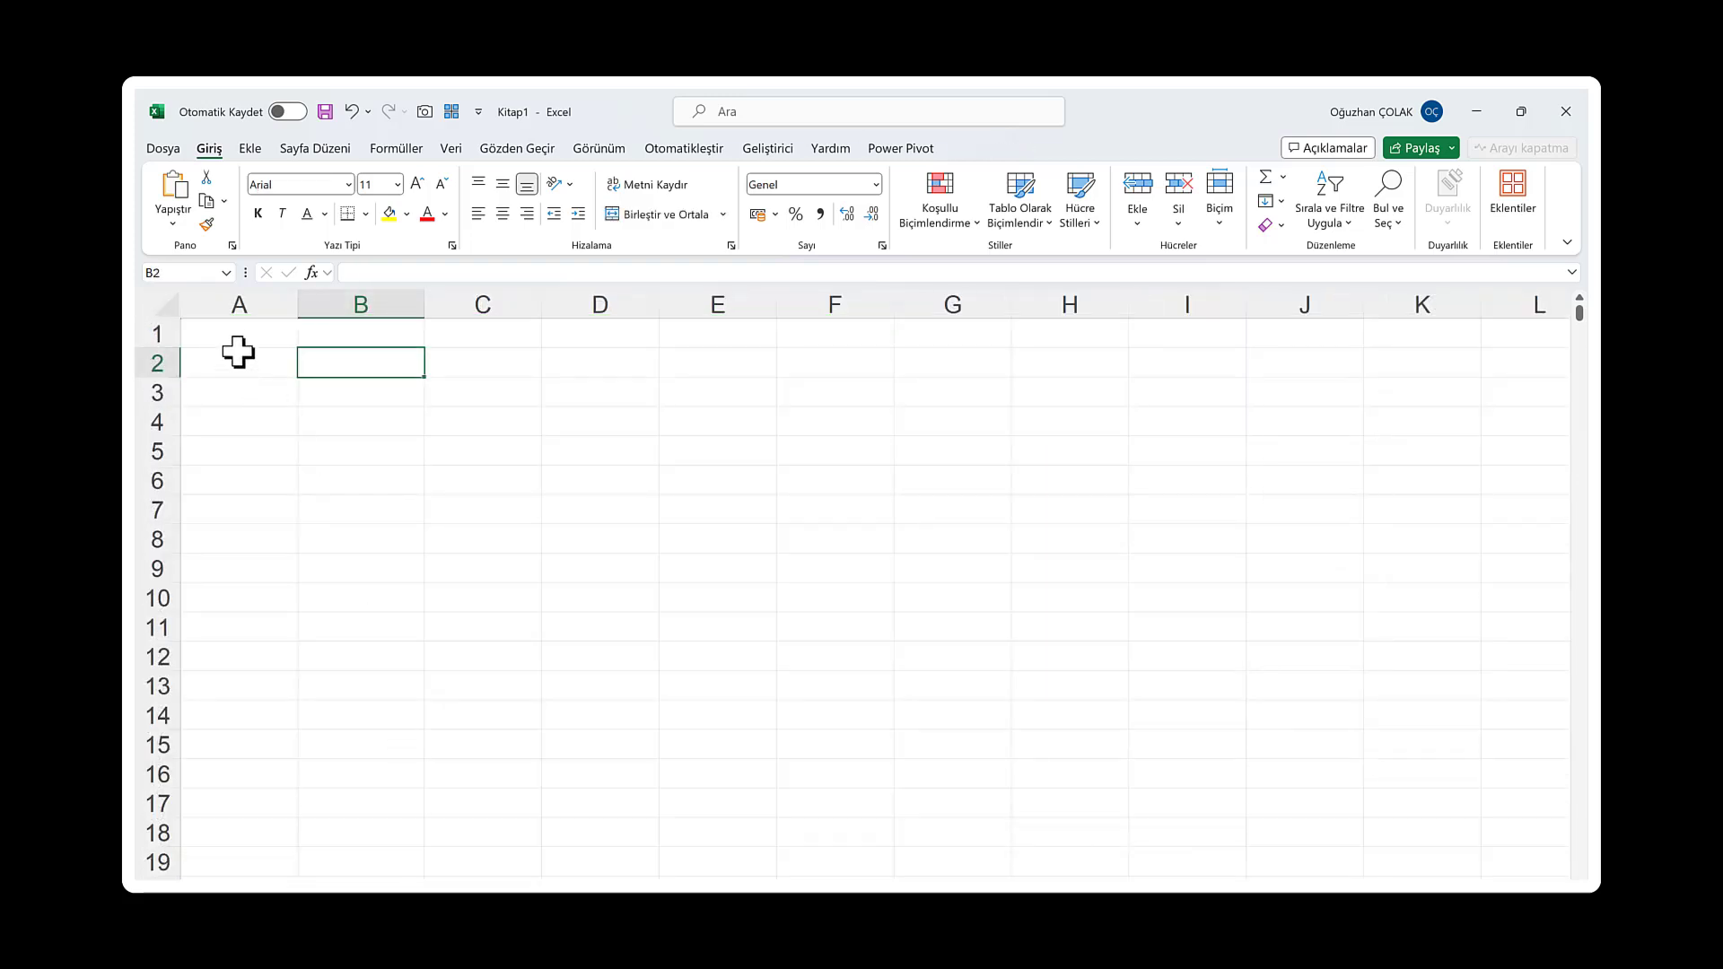
pyautogui.write('Ali')
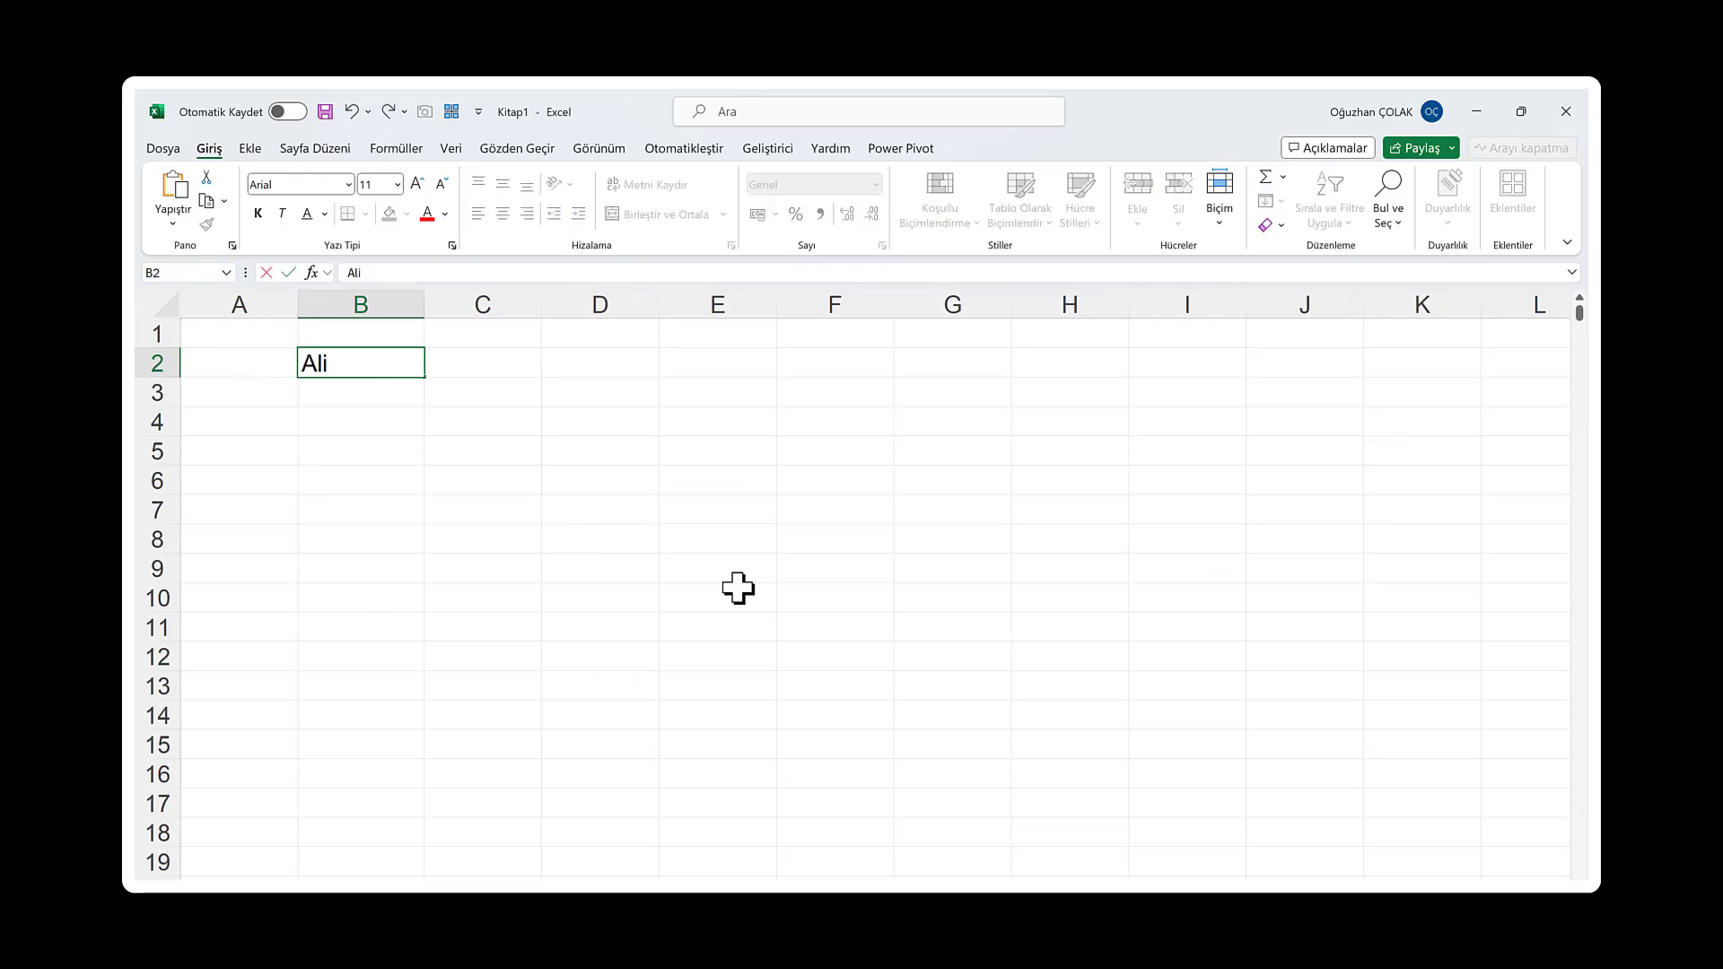
pyautogui.press('Tab')
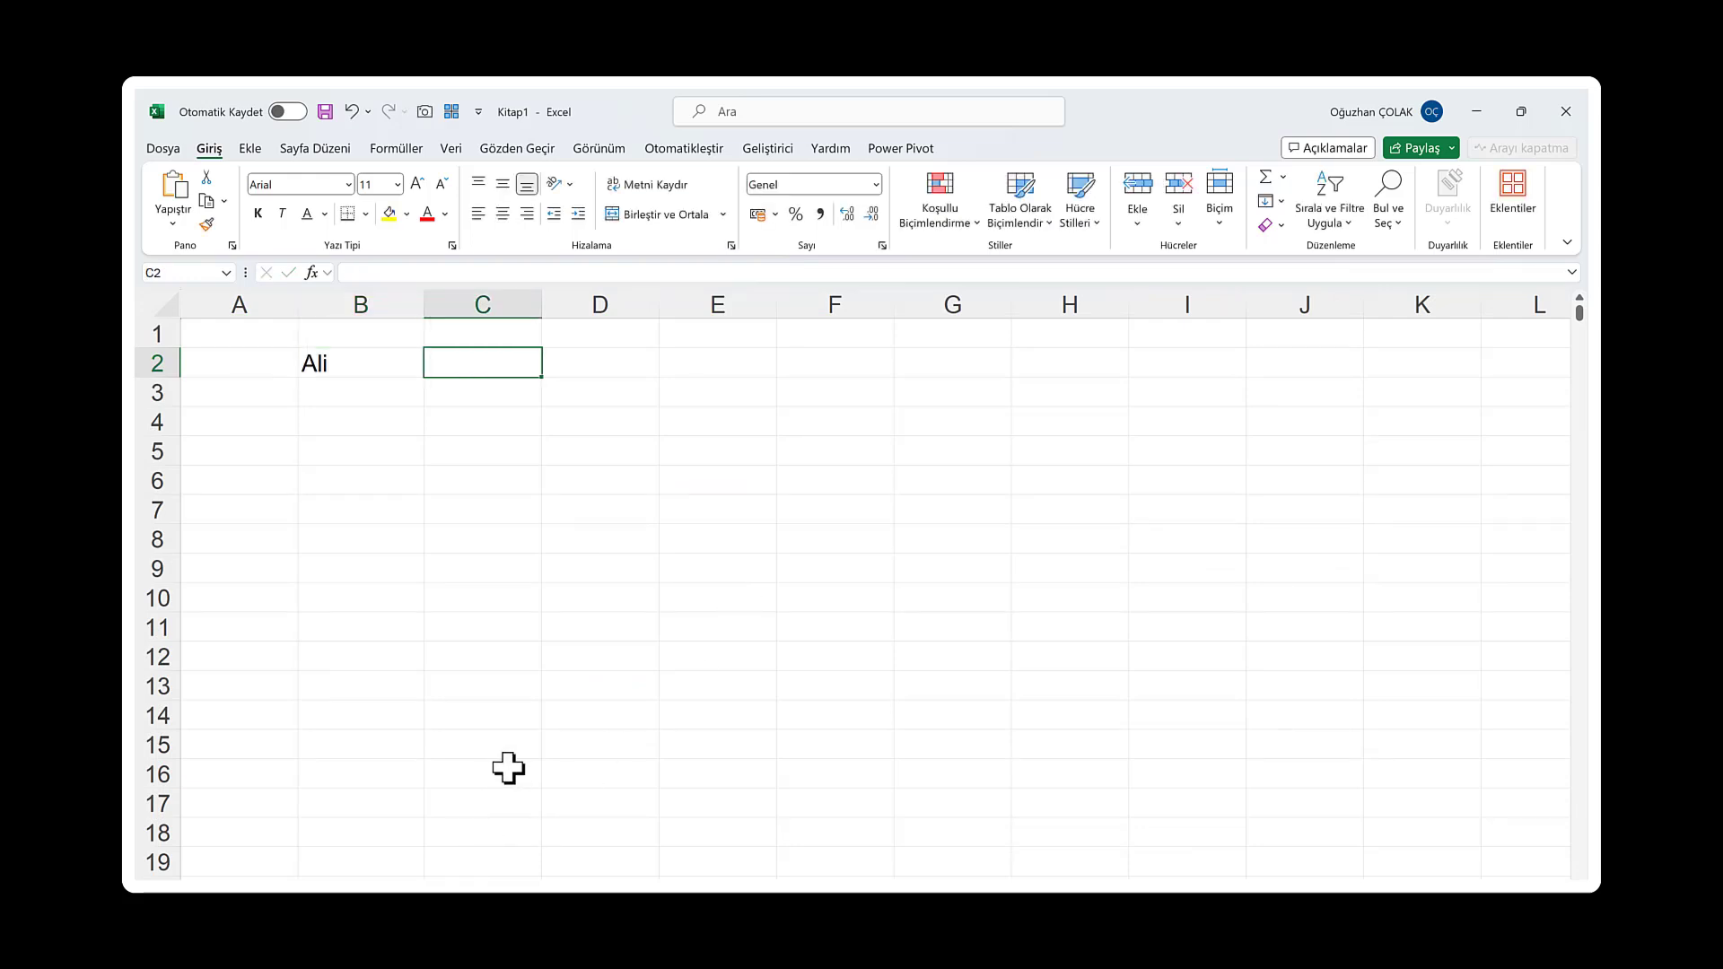
# Start an ETOPLA formula in C2 using veri[İsim] as range and B2 as criterion
pyautogui.write('=')
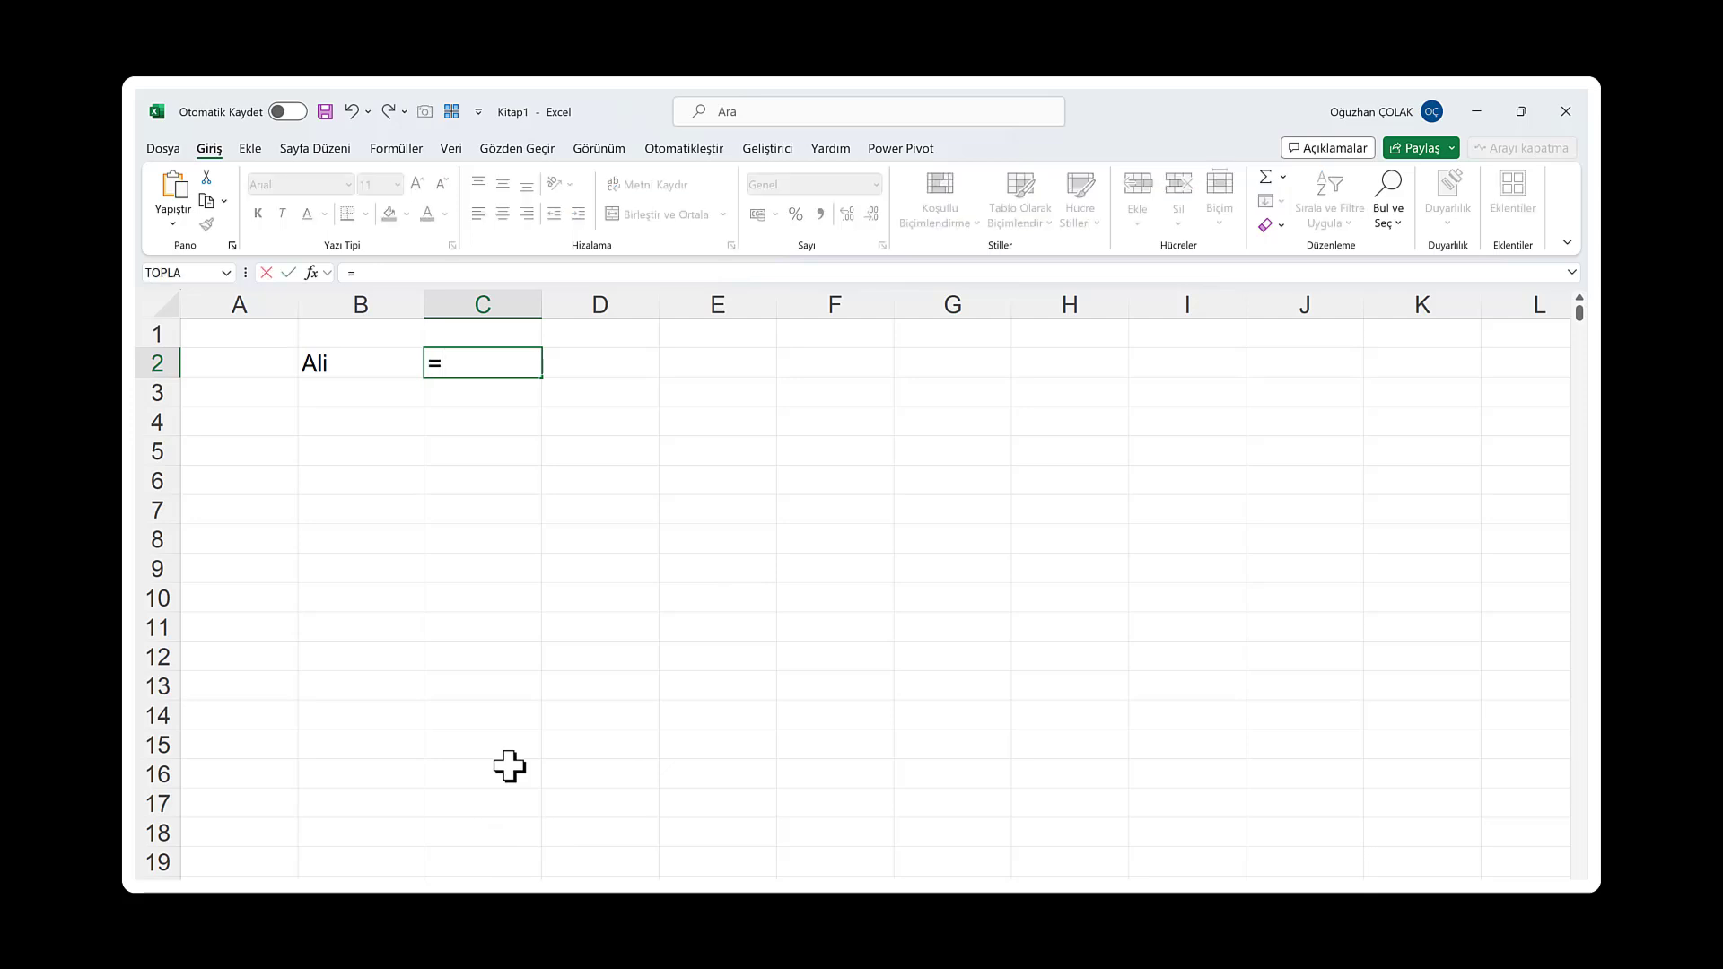
pyautogui.write('etopla')
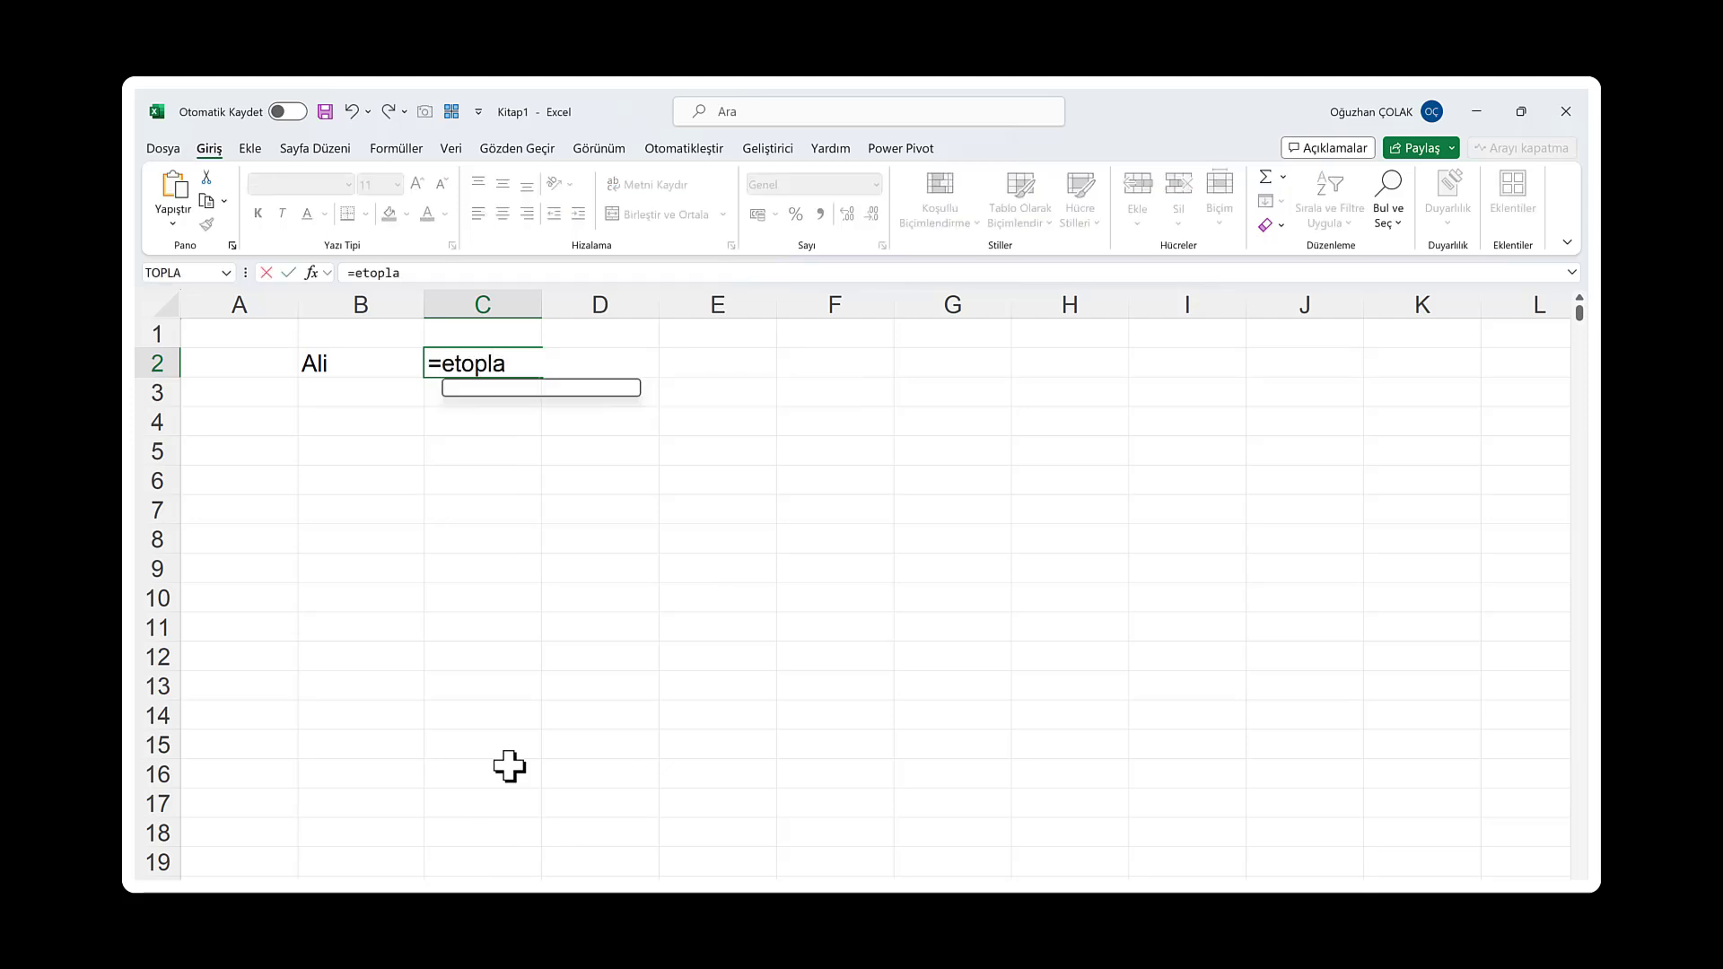
pyautogui.write('(')
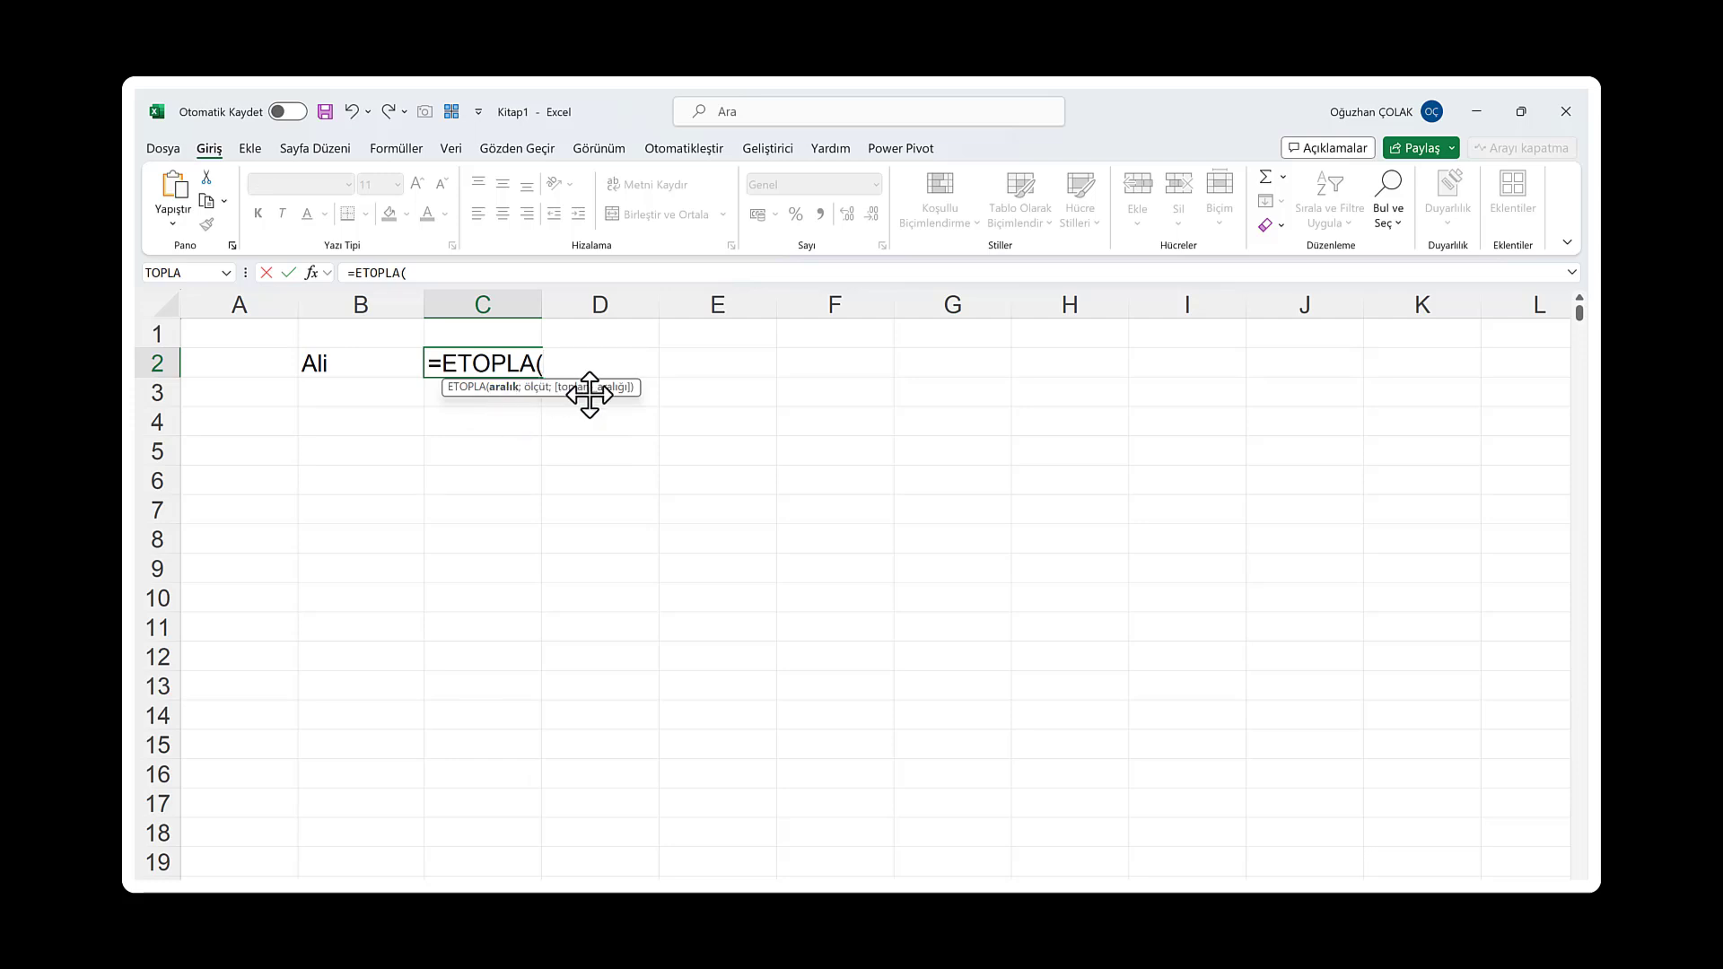
pyautogui.write('ver')
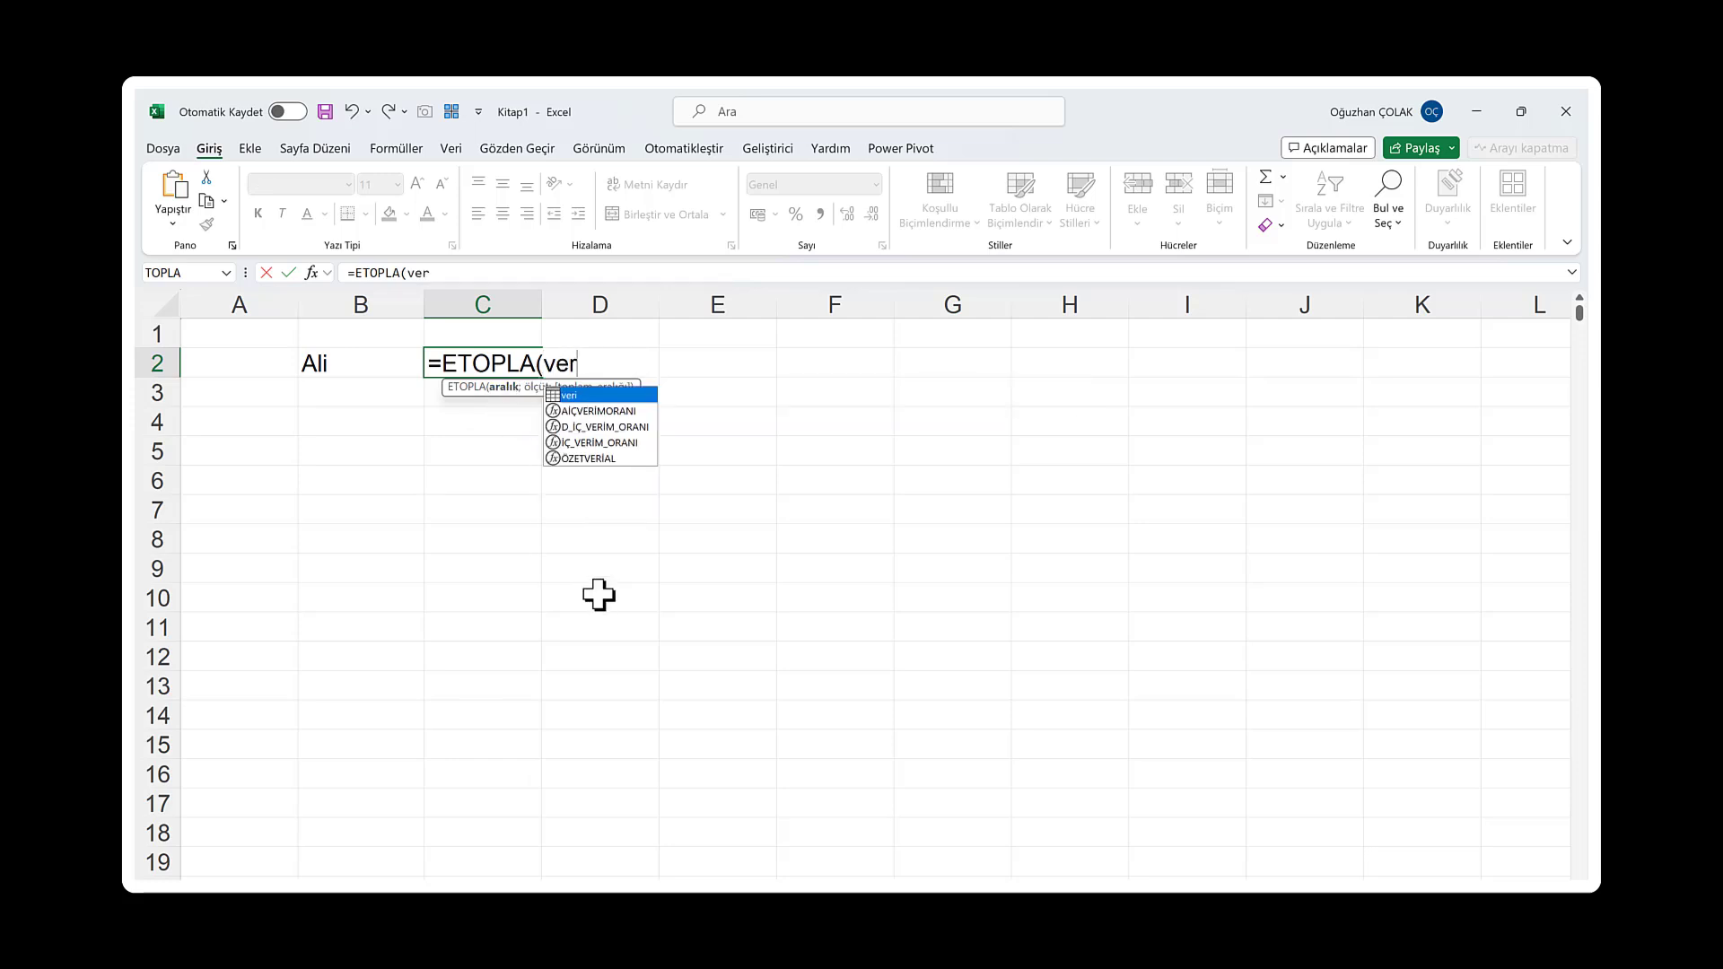
pyautogui.write('i')
pyautogui.press('Escape')
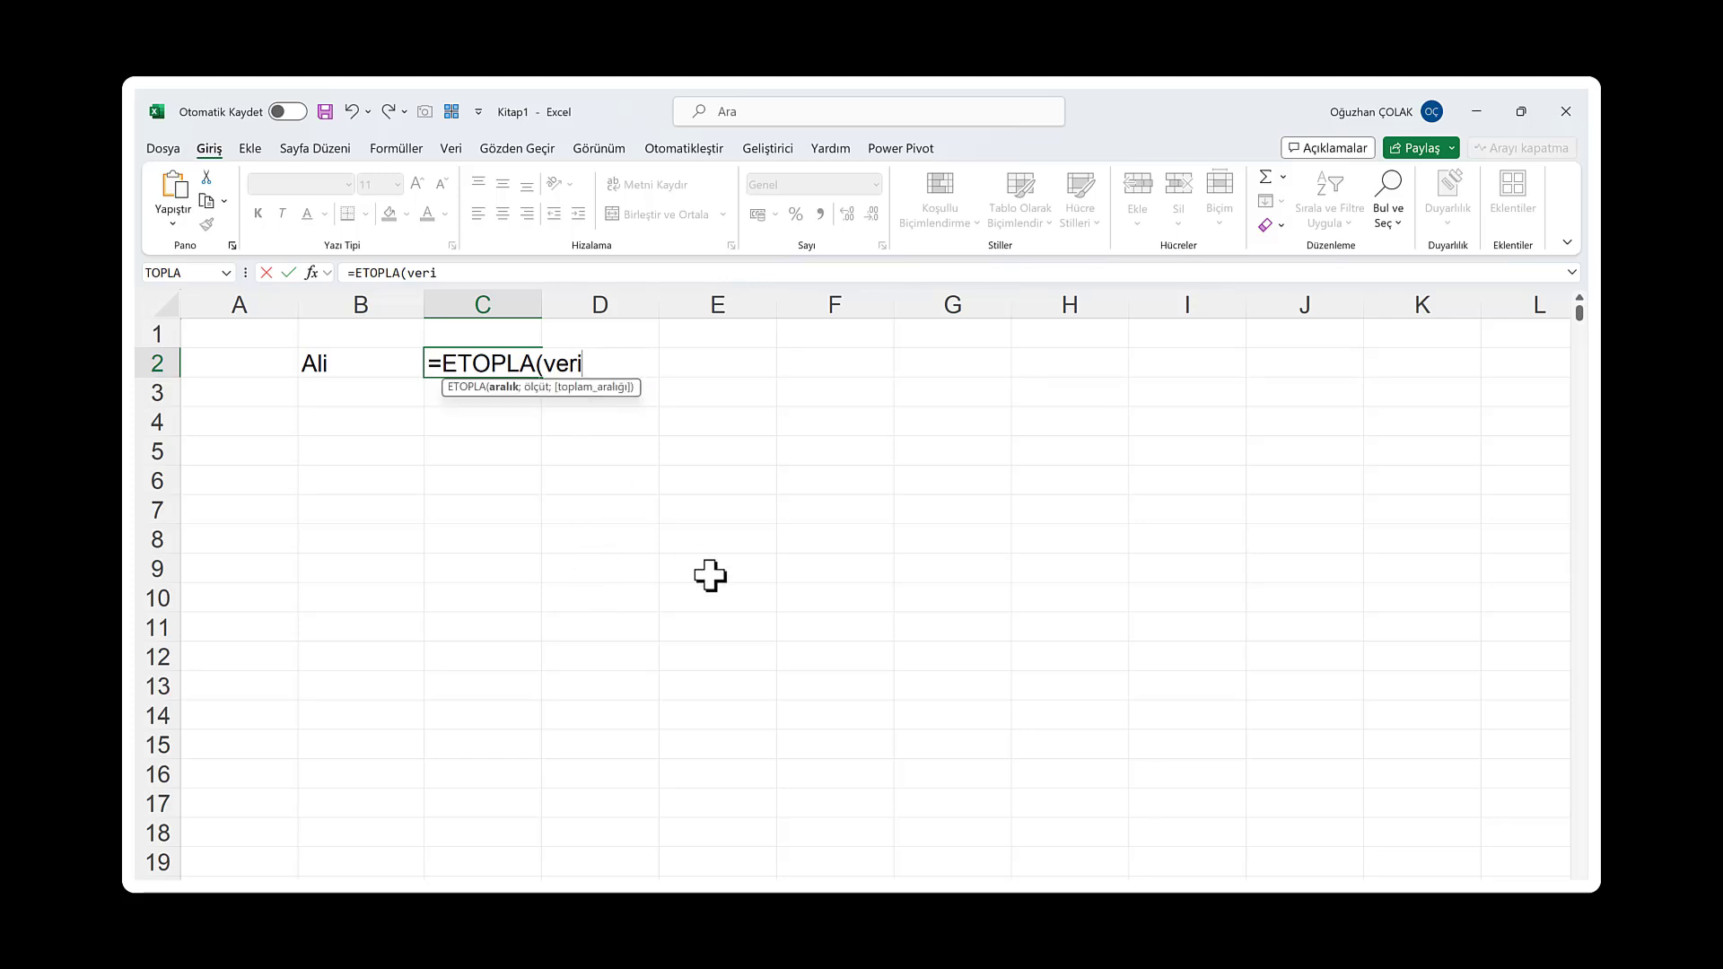
pyautogui.write('[')
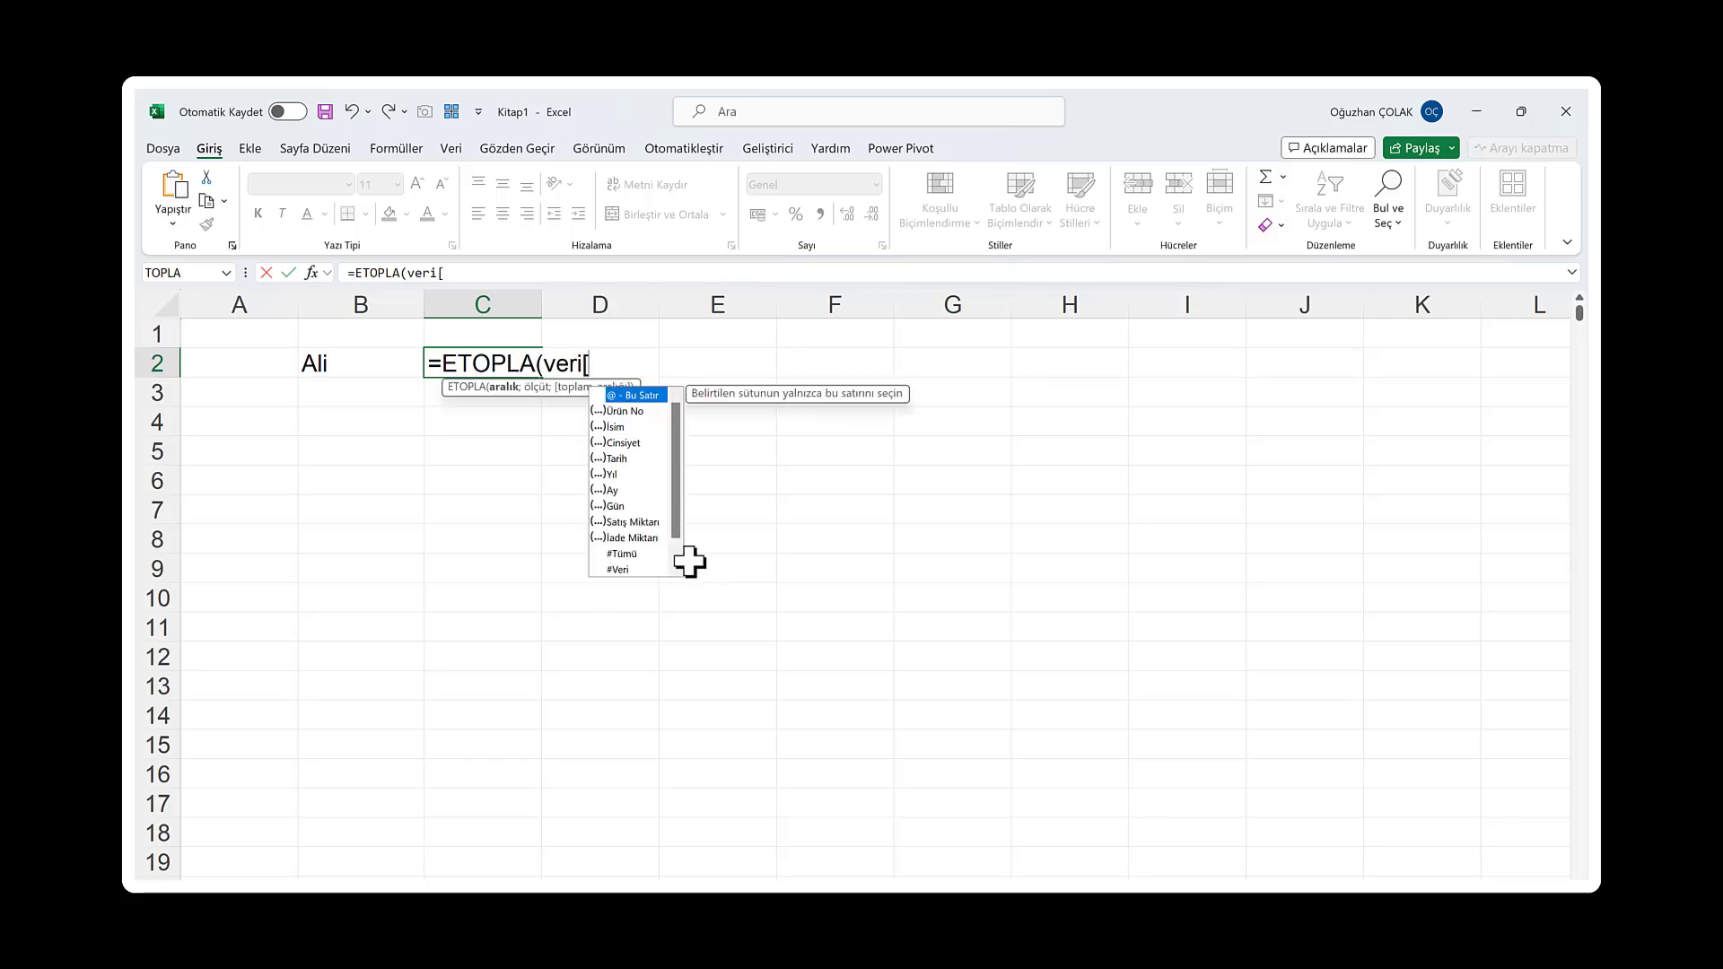
pyautogui.doubleClick(619, 427)
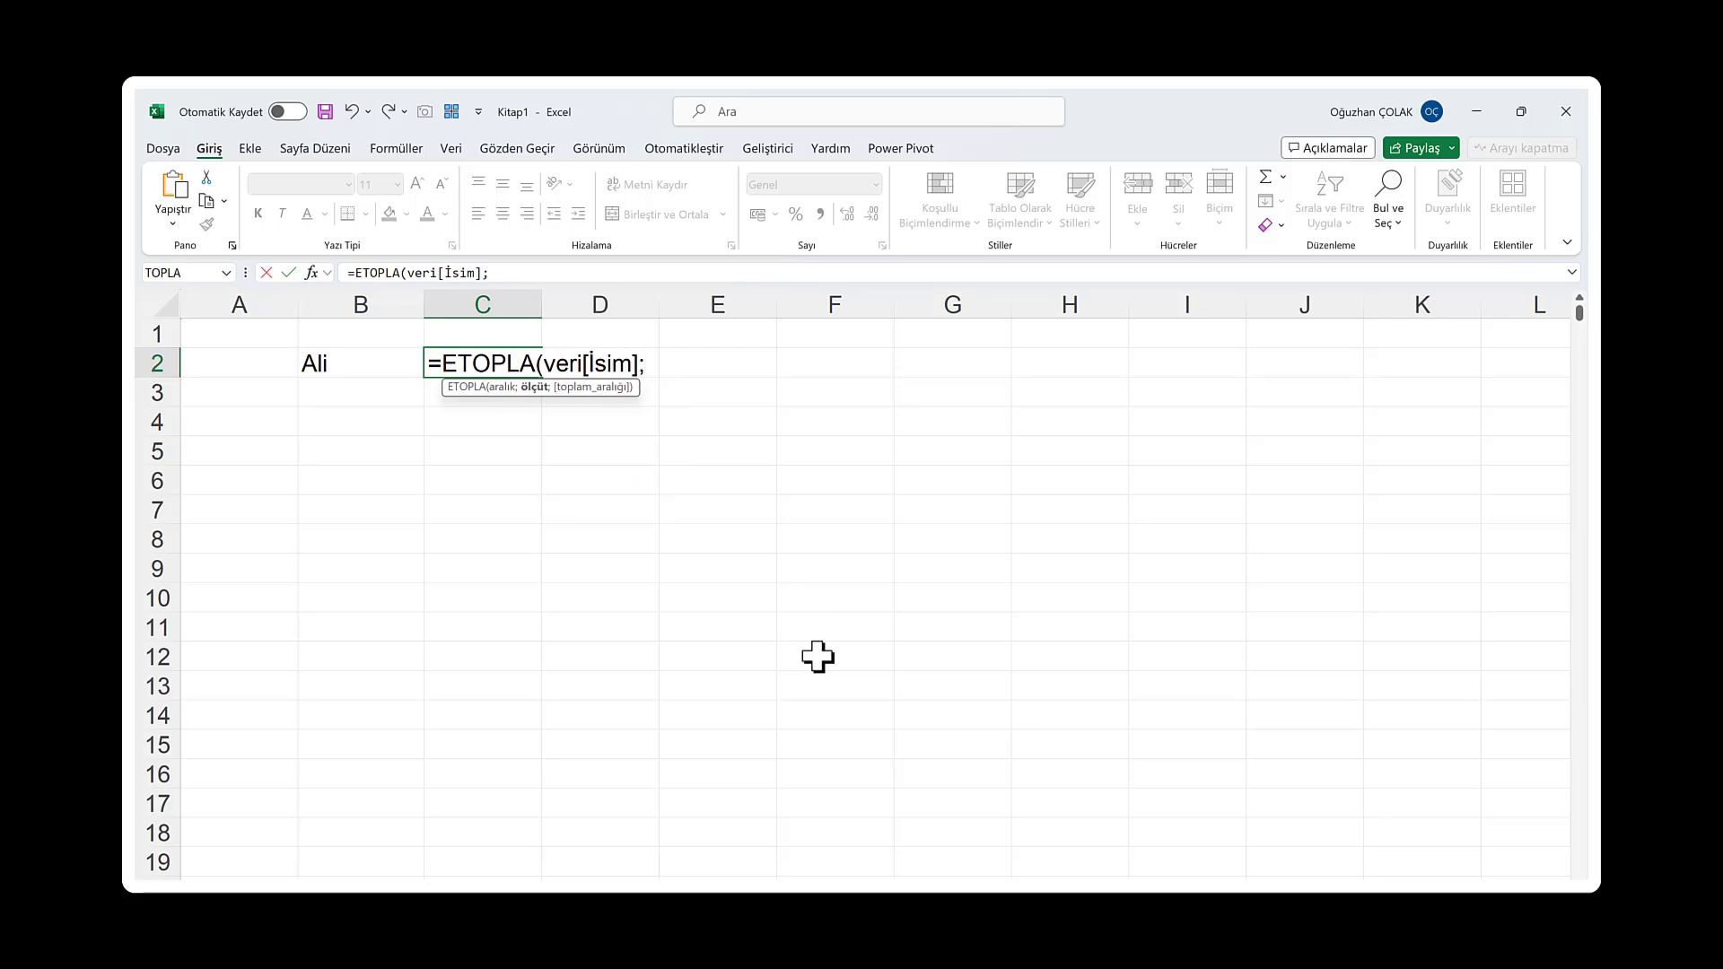
pyautogui.click(341, 366)
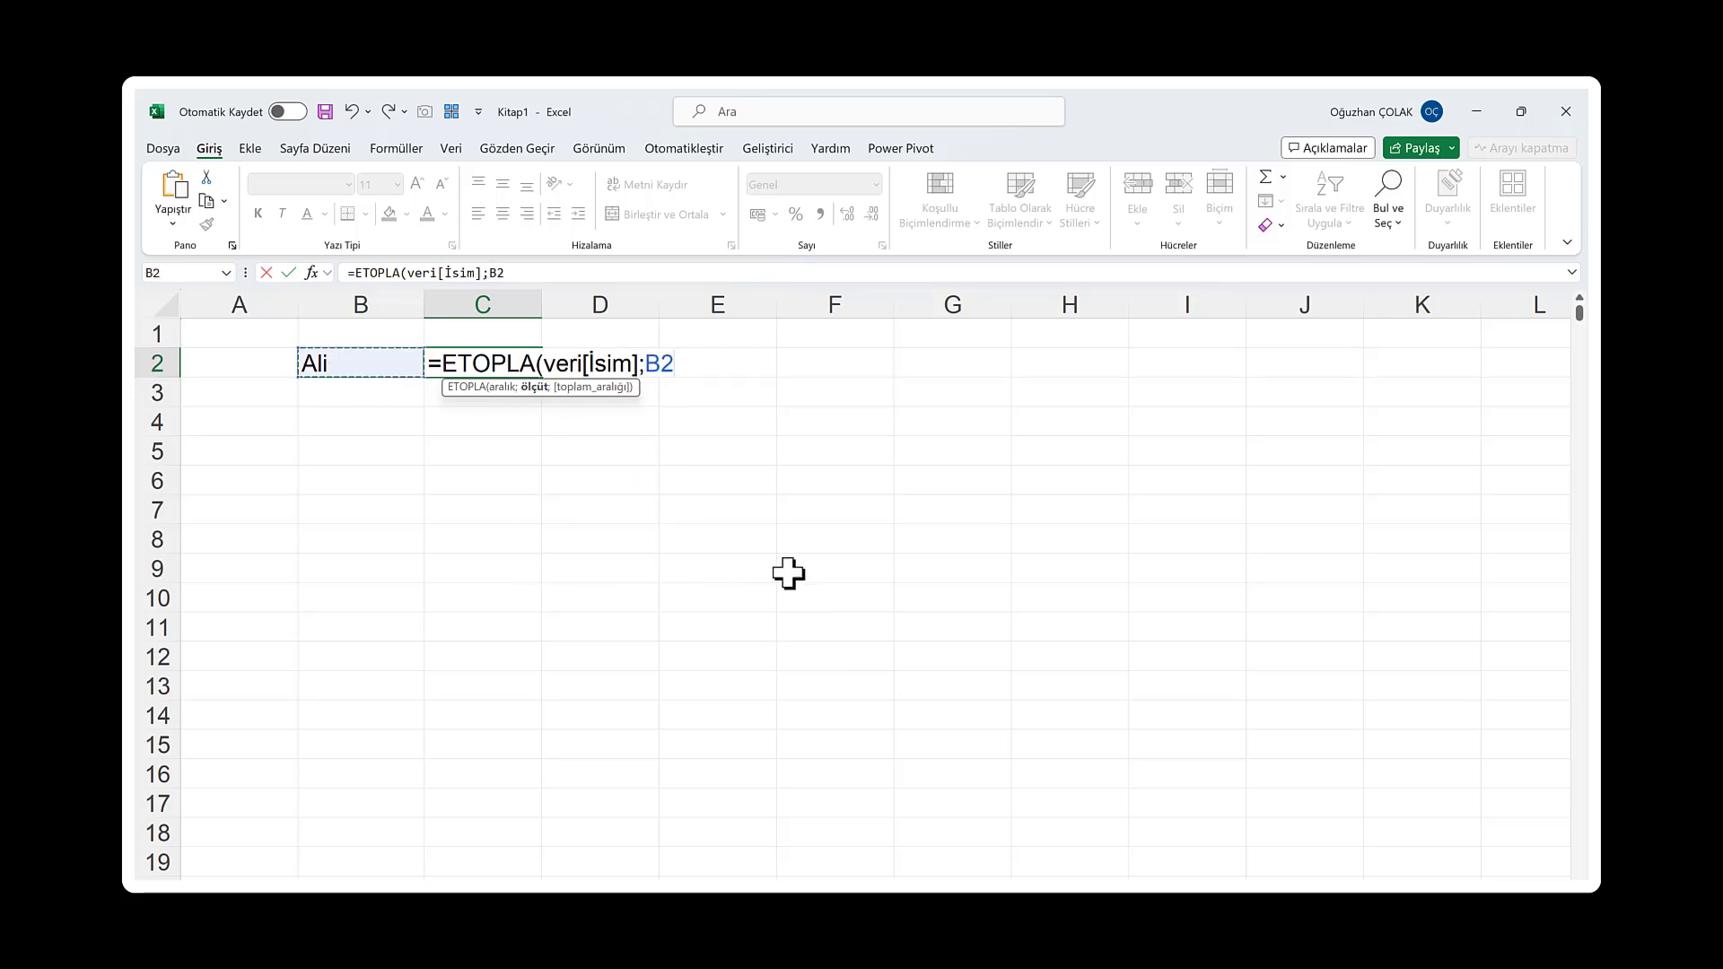
# Finish the formula with veri[Satış Miktarı] as sum range, giving 148260
pyautogui.write(';')
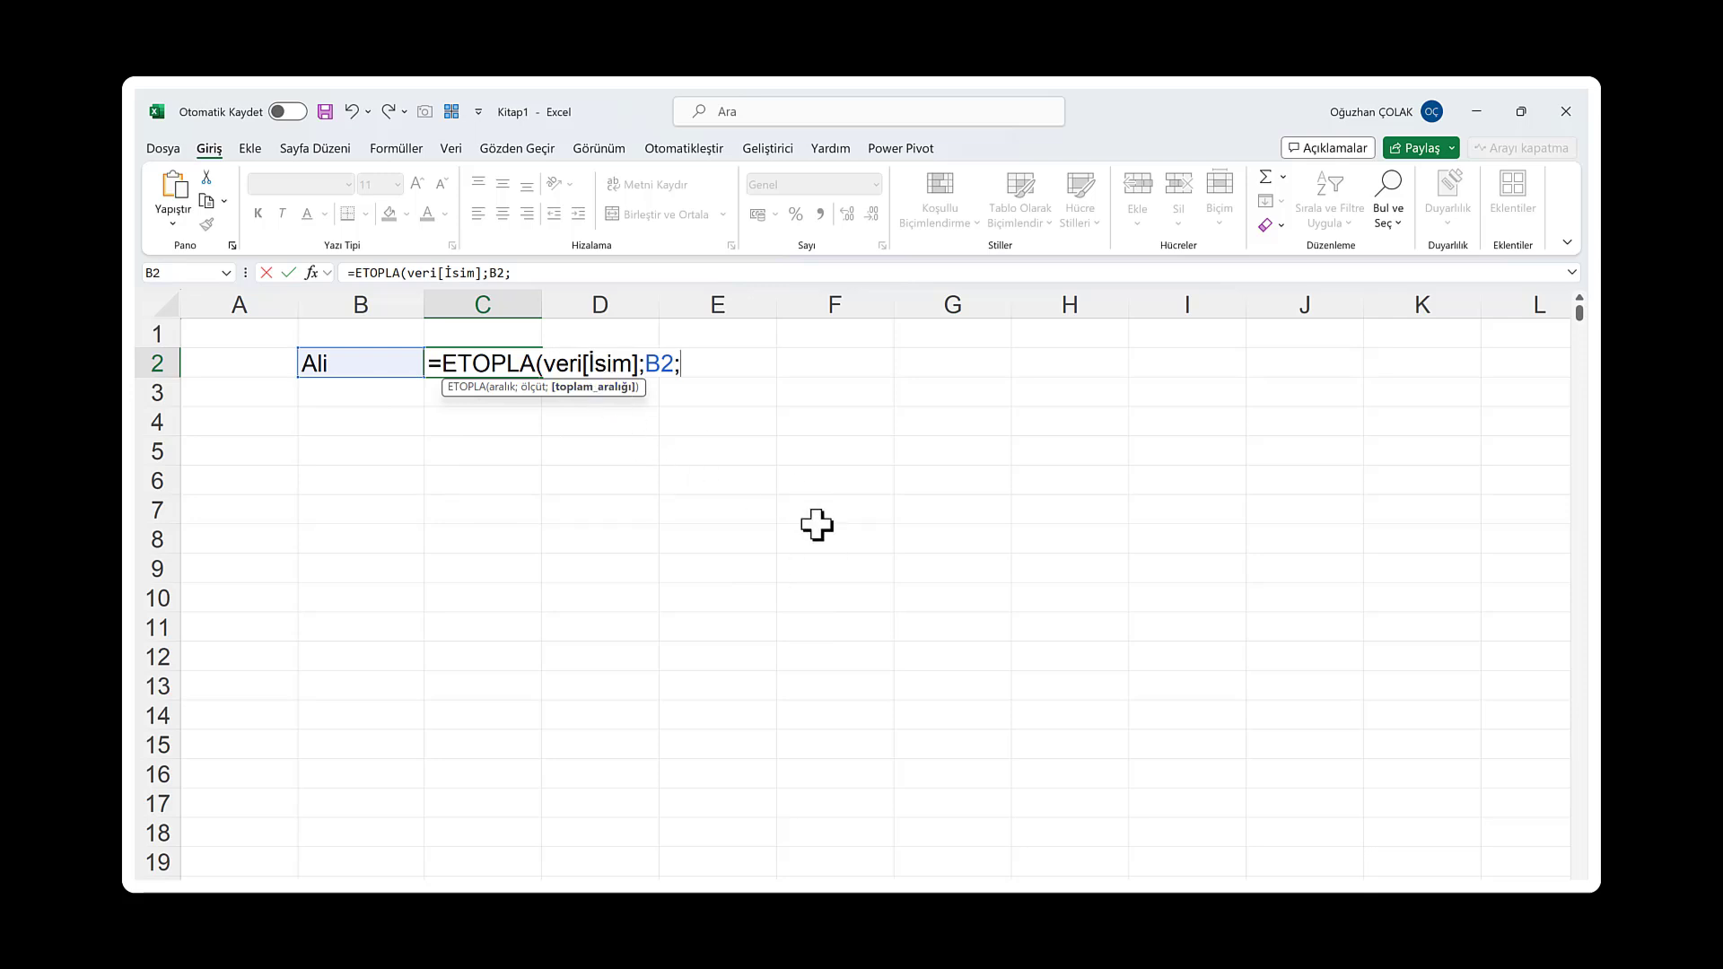
pyautogui.write('veri')
pyautogui.press('Escape')
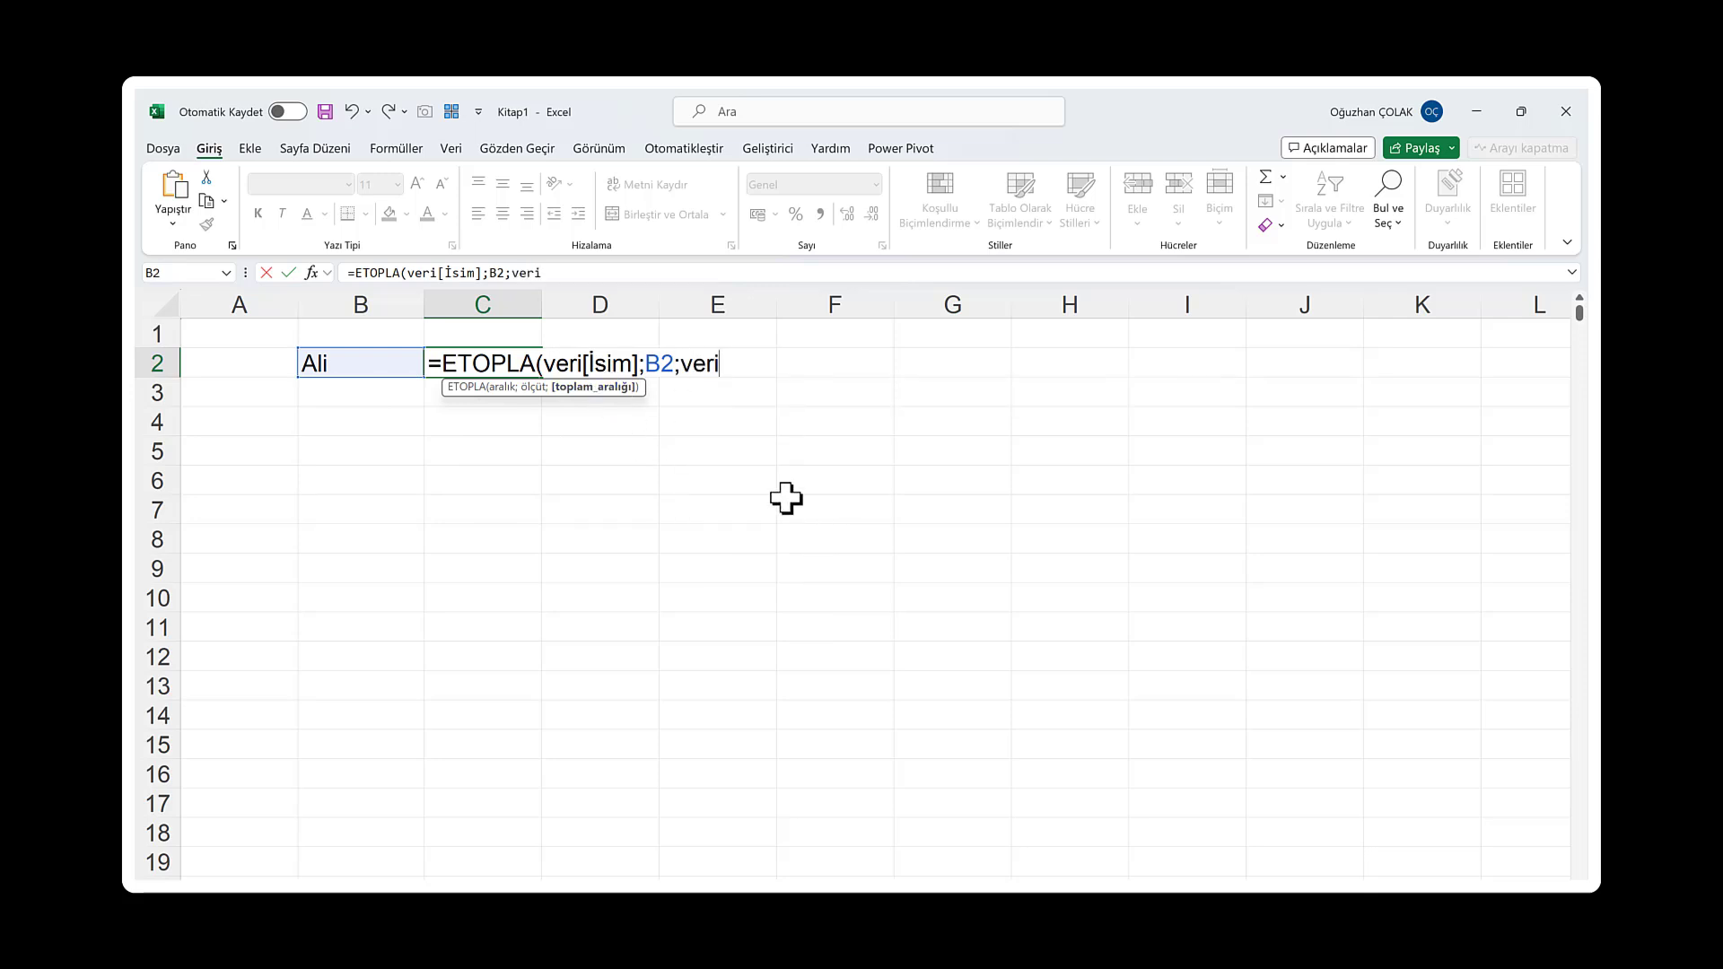
pyautogui.write('[')
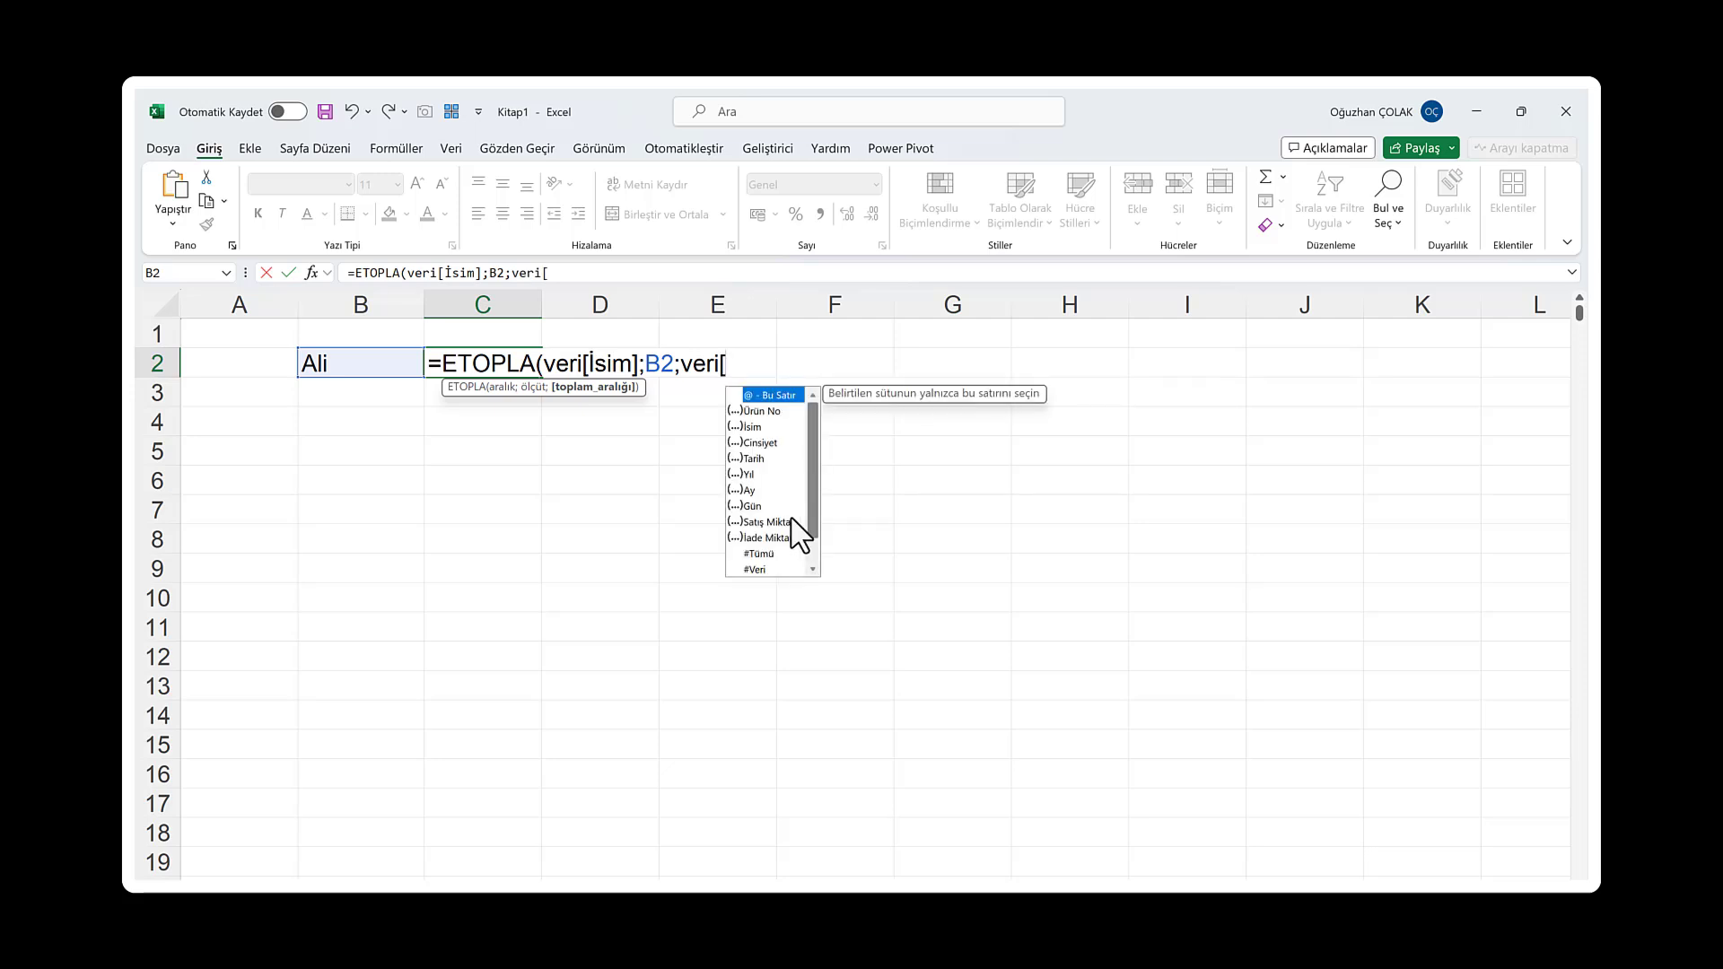
pyautogui.doubleClick(758, 522)
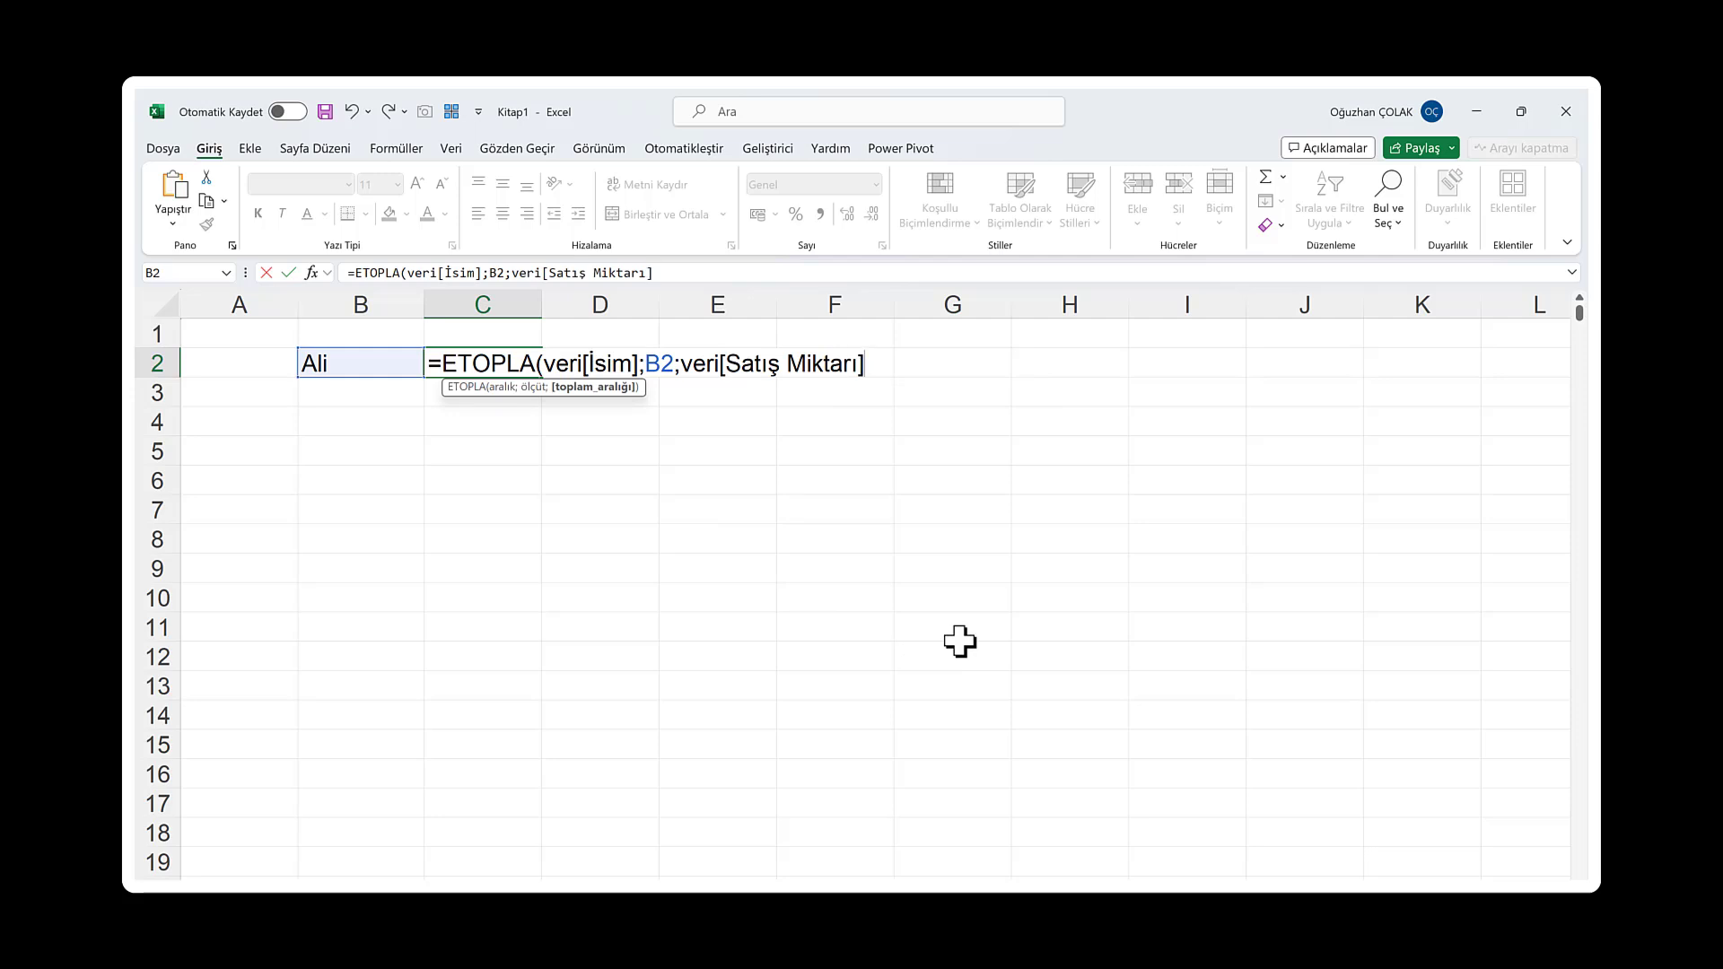
pyautogui.write(')')
pyautogui.press('Return')
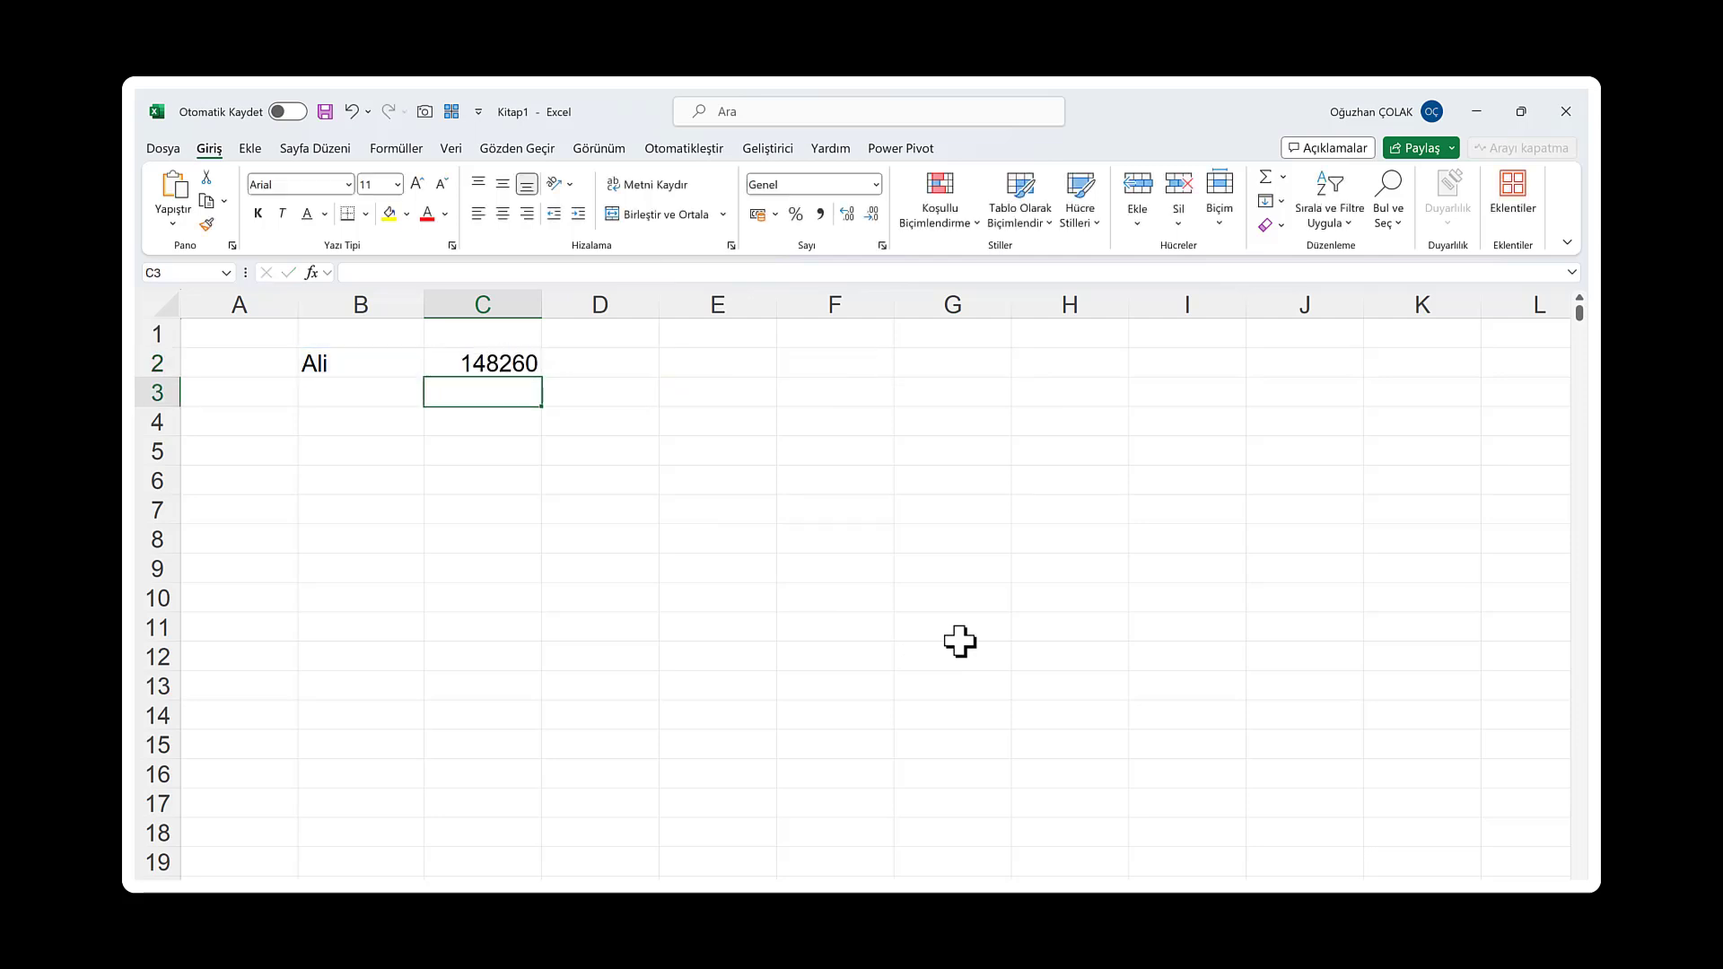
pyautogui.click(476, 362)
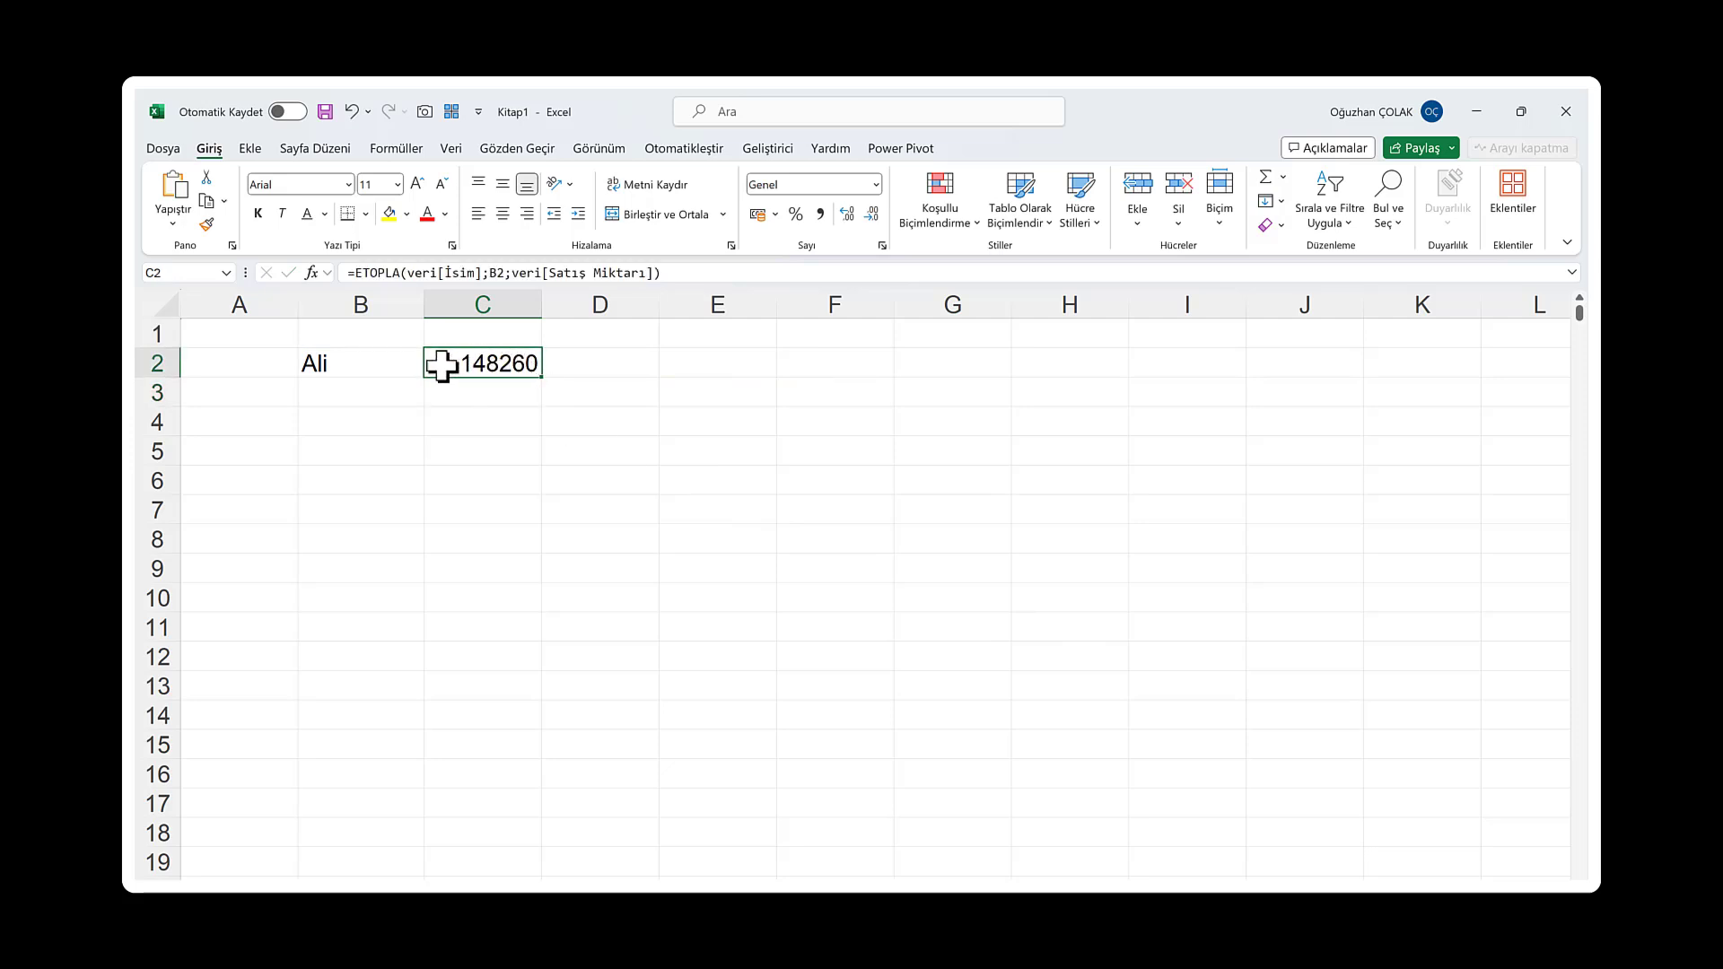
pyautogui.click(389, 365)
# Open the PivotTable-from-range dialog for the production sales range A1:Q1001
pyautogui.click(477, 366)
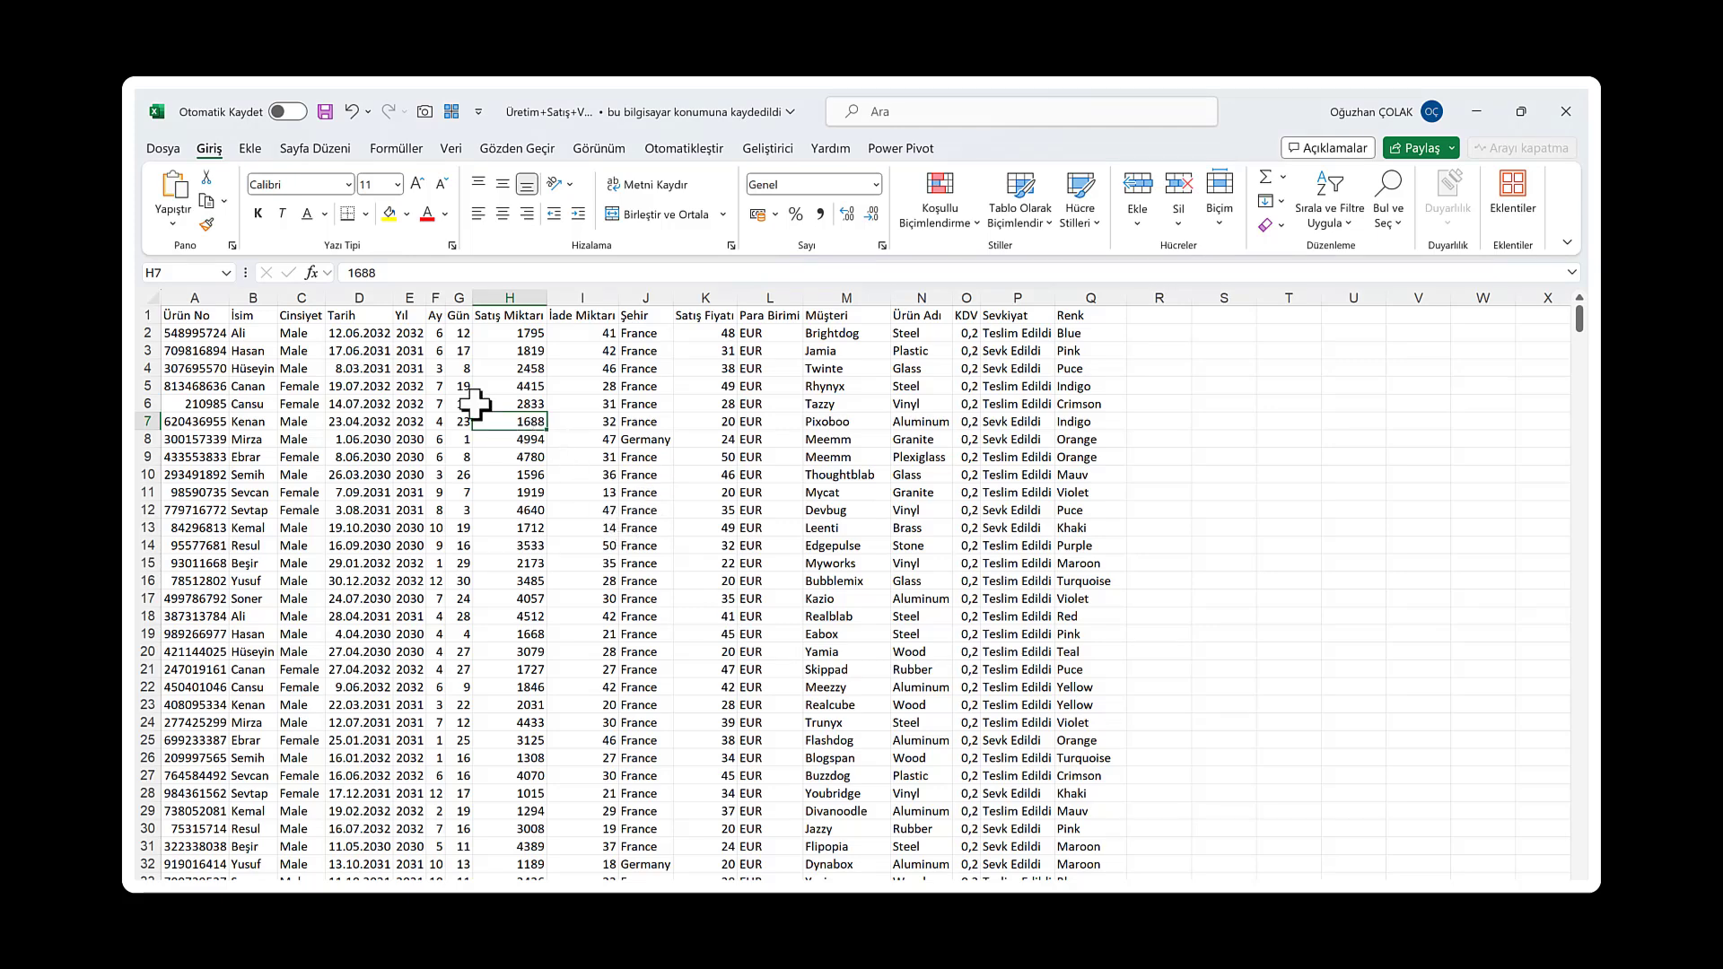
pyautogui.click(249, 149)
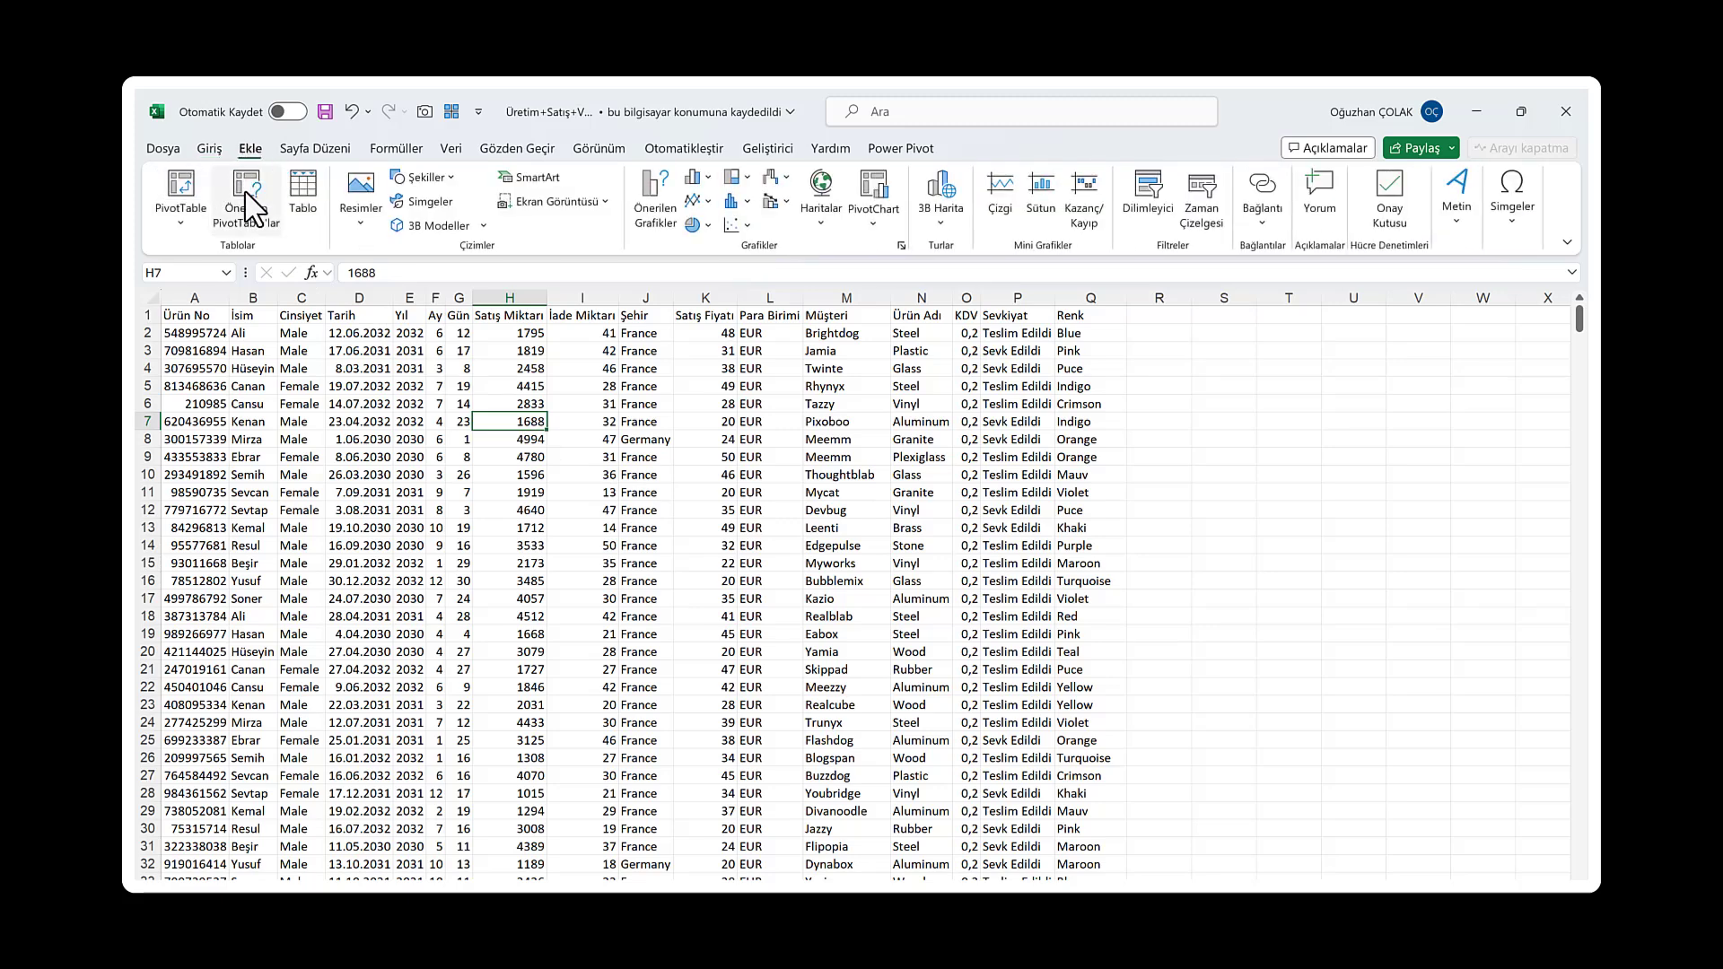
pyautogui.click(180, 190)
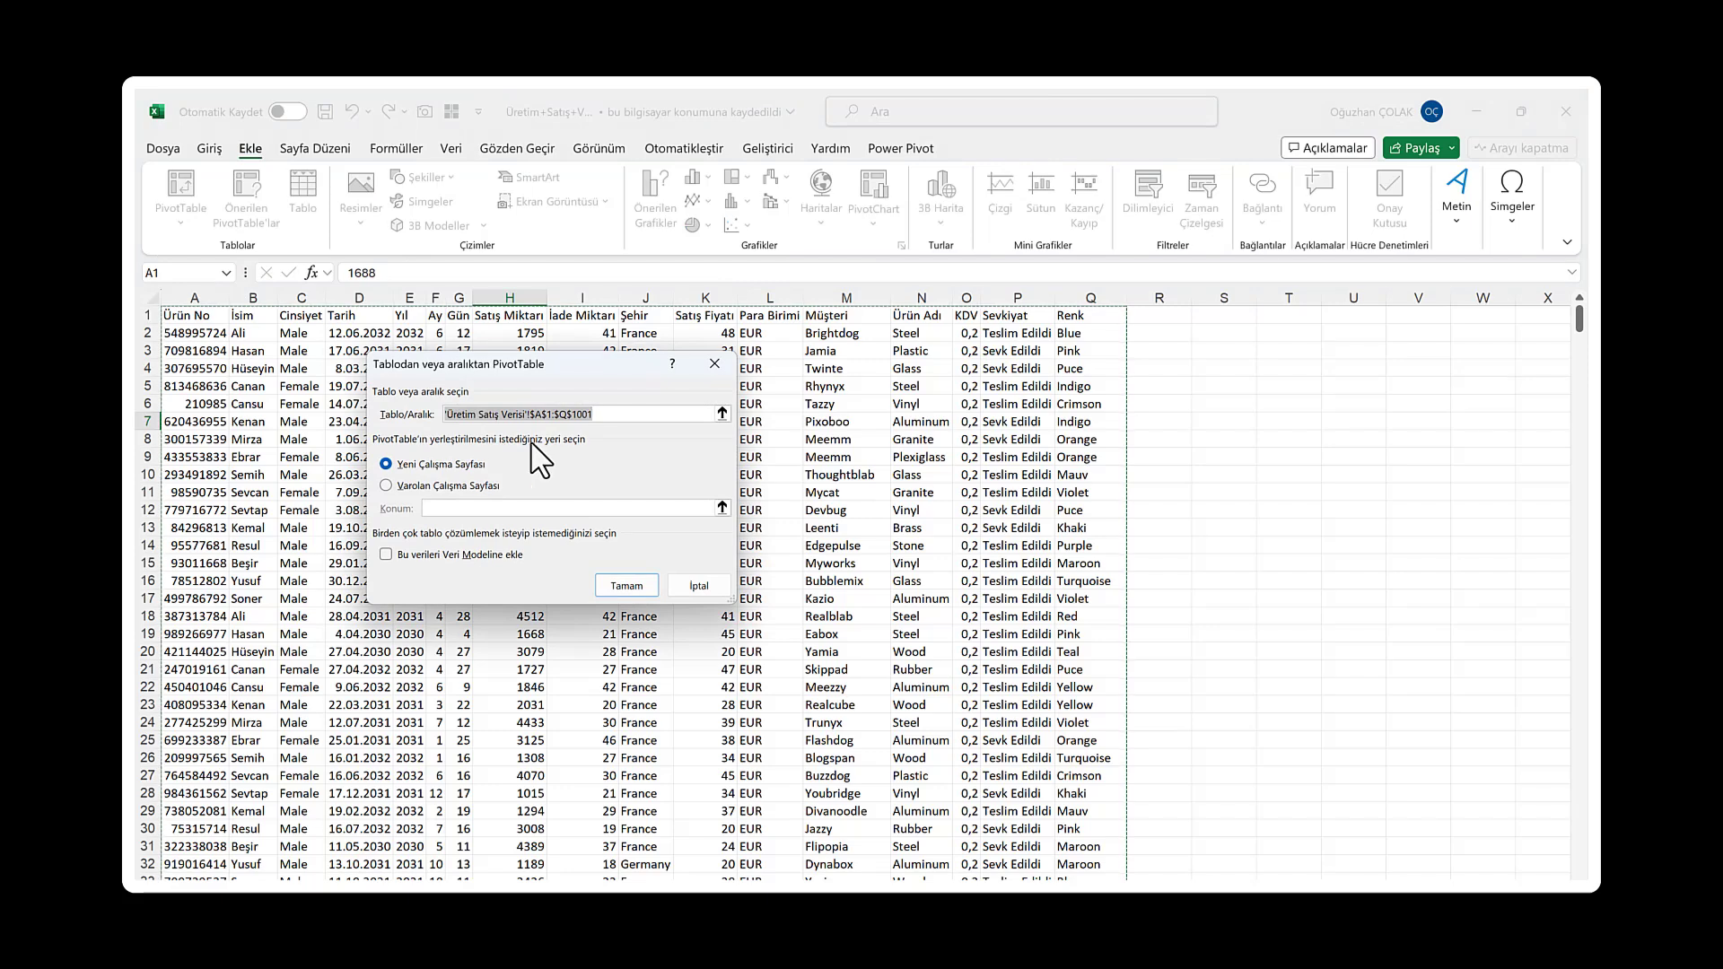
# Create the PivotTable on a new sheet with İsim rows and Satış Miktarı and İade Miktarı sums
pyautogui.click(626, 585)
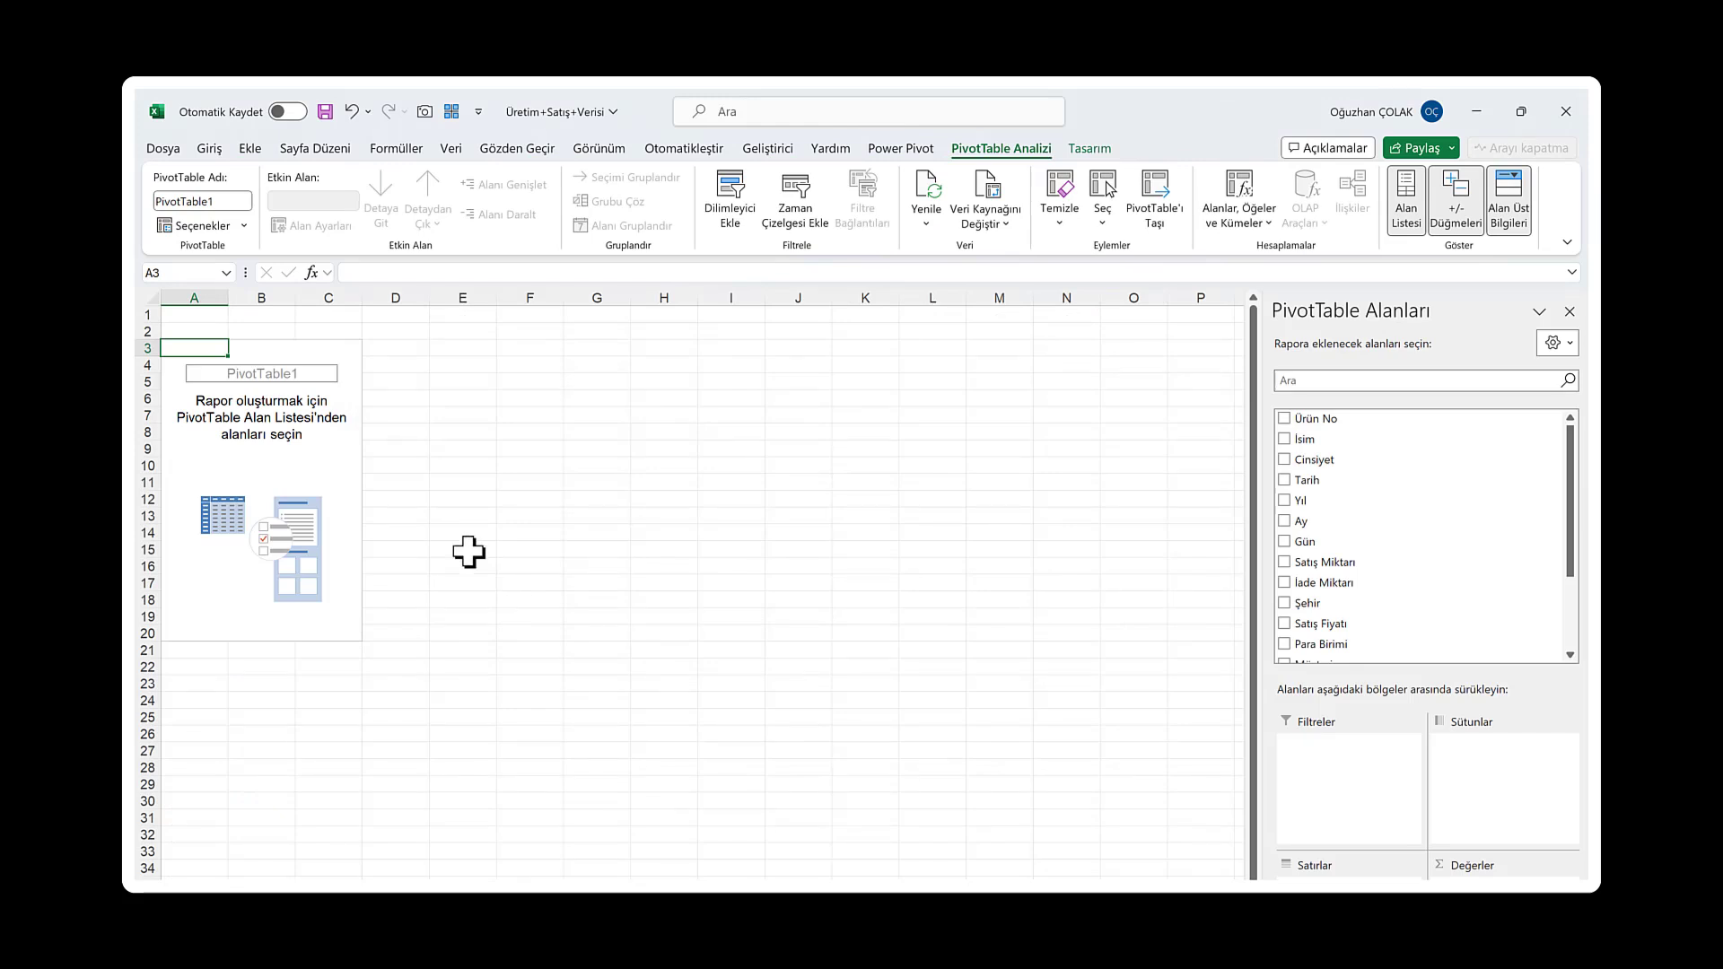
pyautogui.keyDown('ctrl'); pyautogui.scroll(2, 468, 551); pyautogui.keyUp('ctrl')
pyautogui.keyDown('ctrl'); pyautogui.scroll(2, 468, 552); pyautogui.keyUp('ctrl')
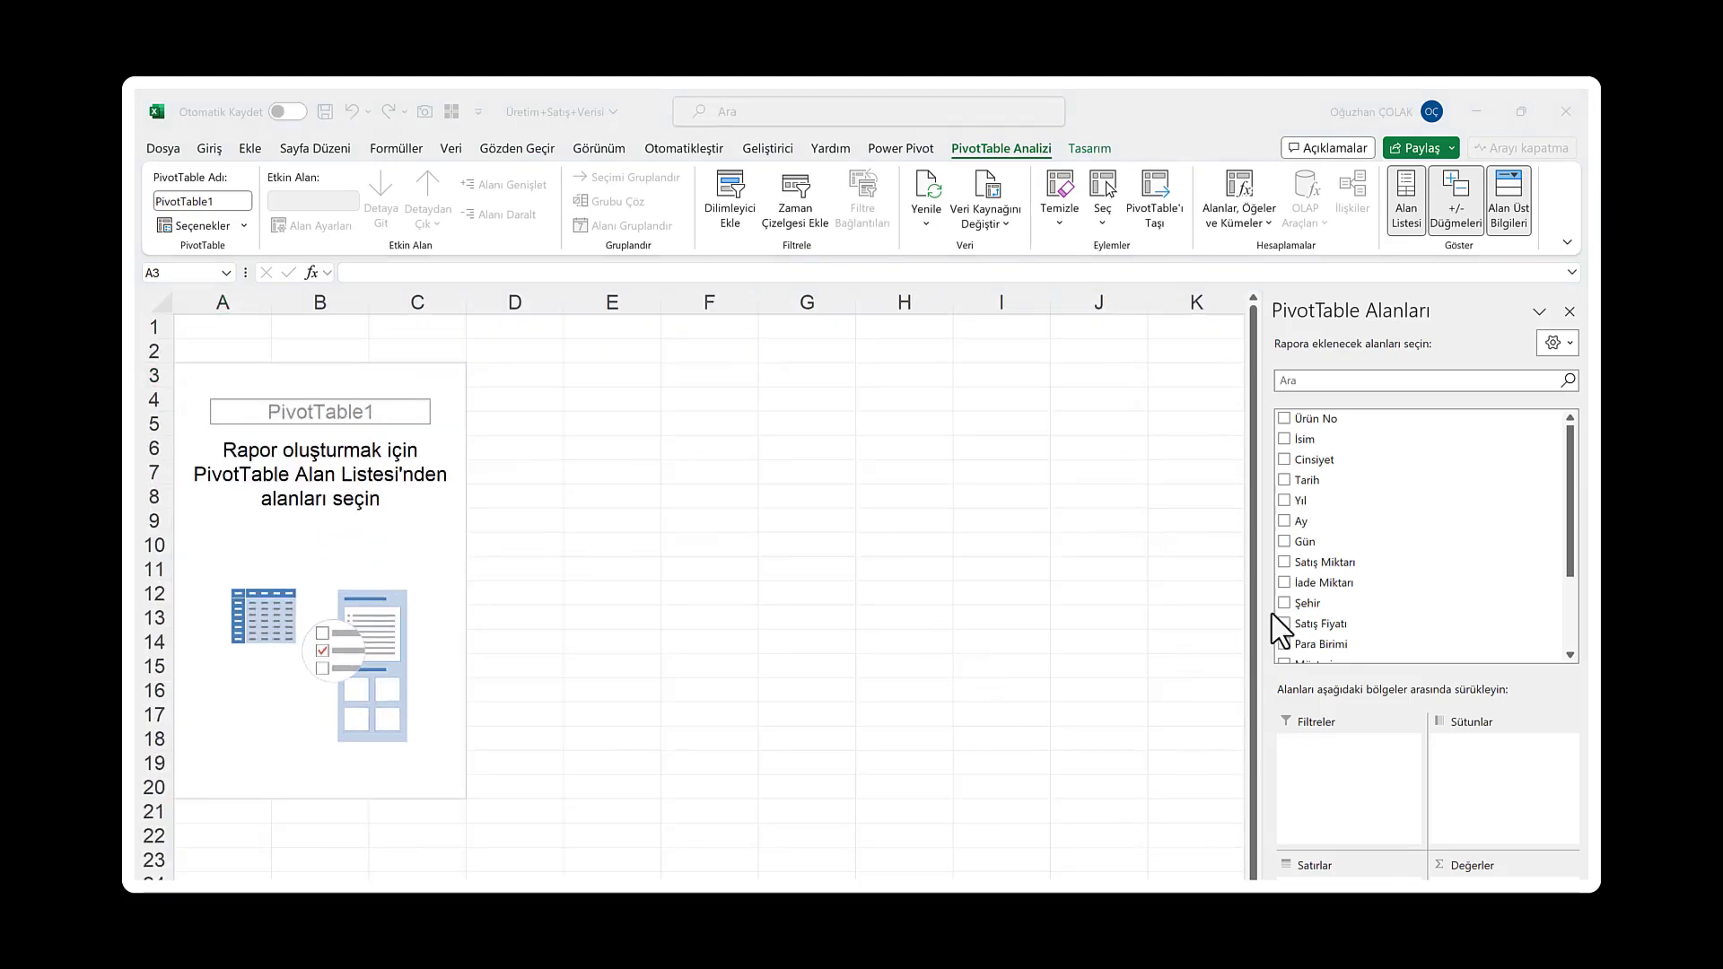
pyautogui.moveTo(1305, 439); pyautogui.dragTo(1345, 870)
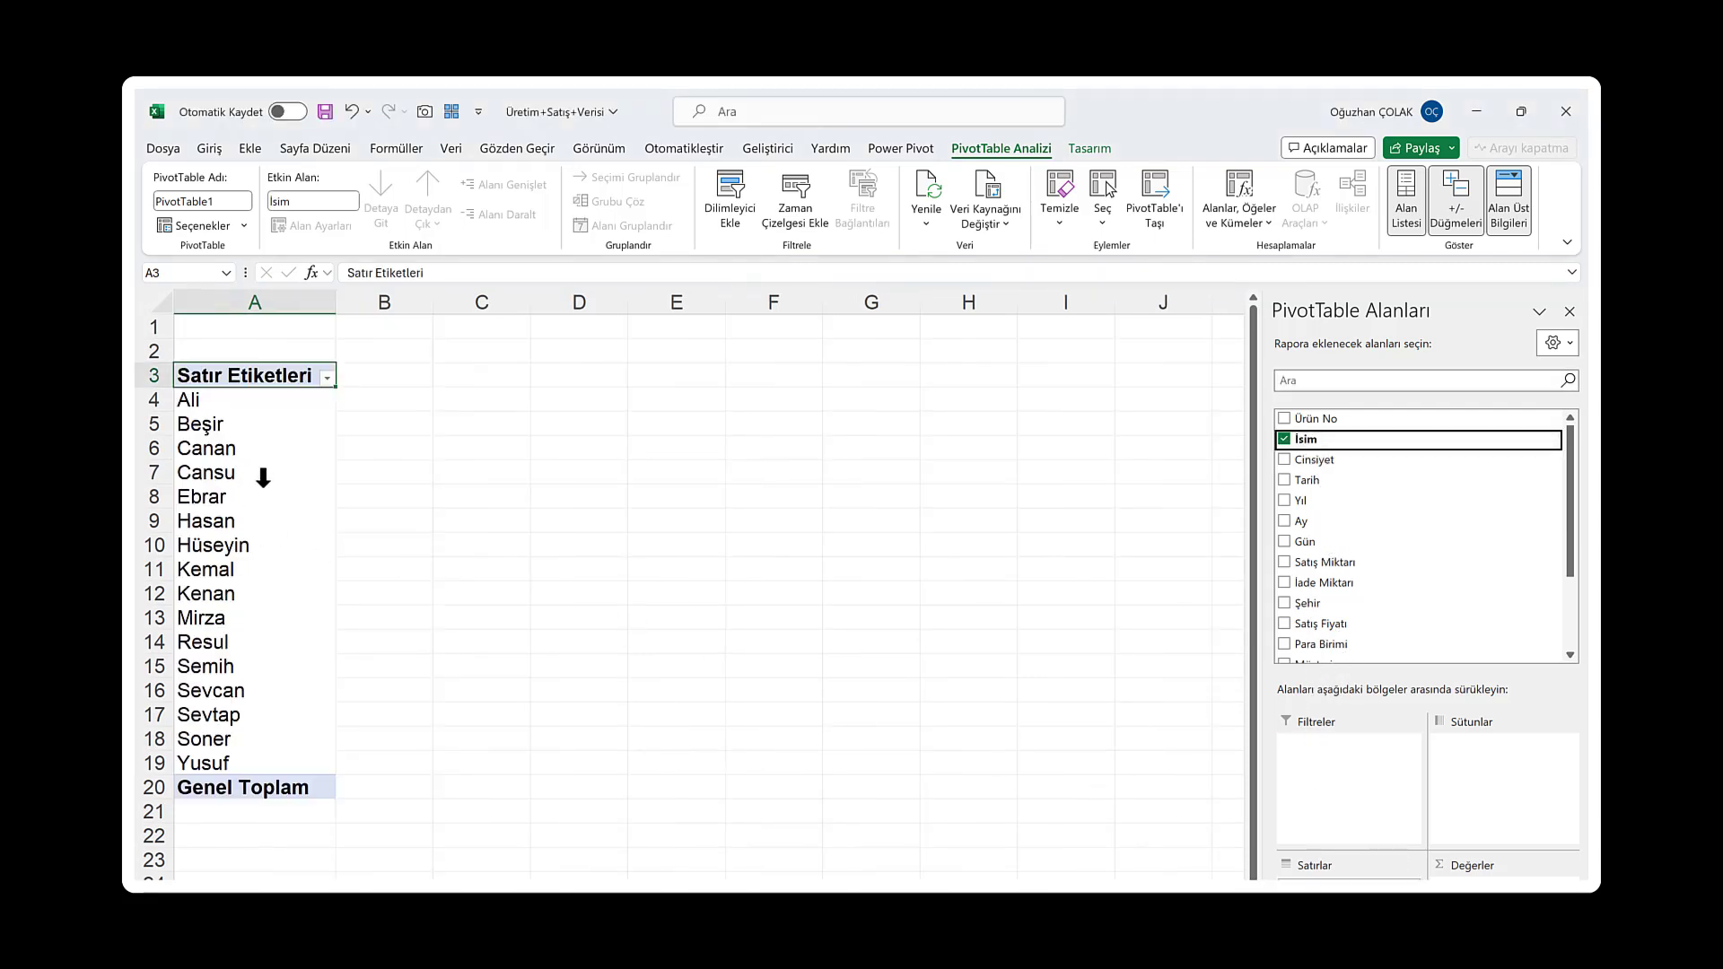
pyautogui.moveTo(1413, 623)
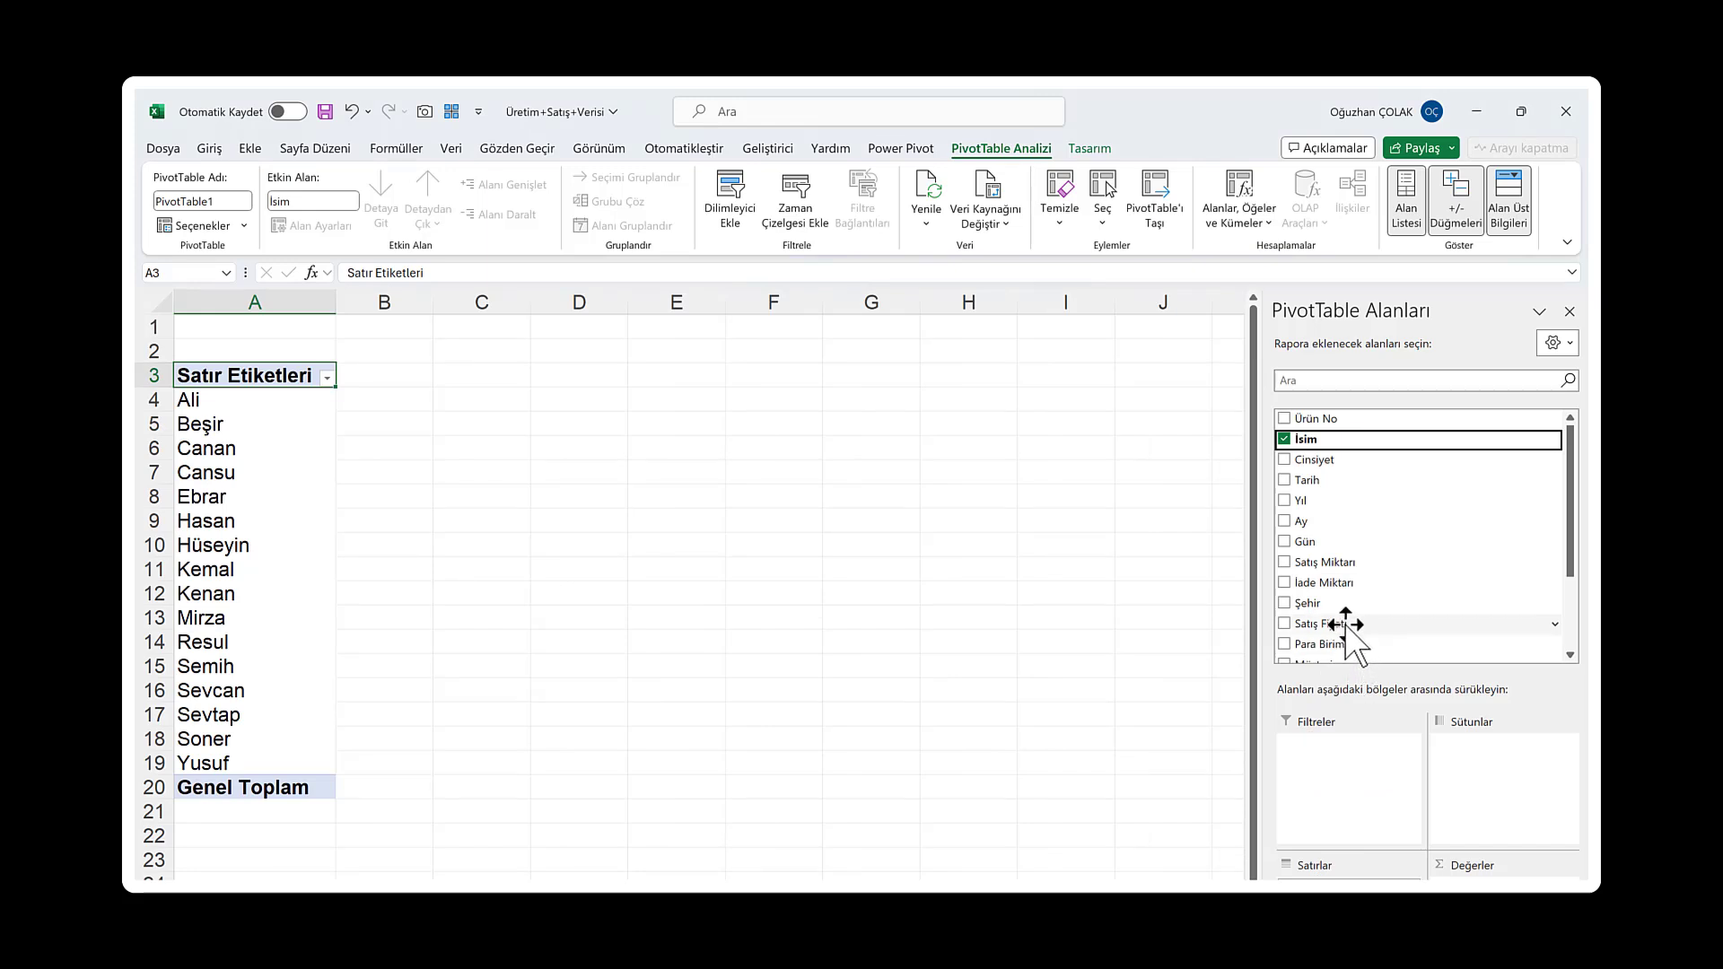
pyautogui.moveTo(1343, 564); pyautogui.dragTo(1489, 875)
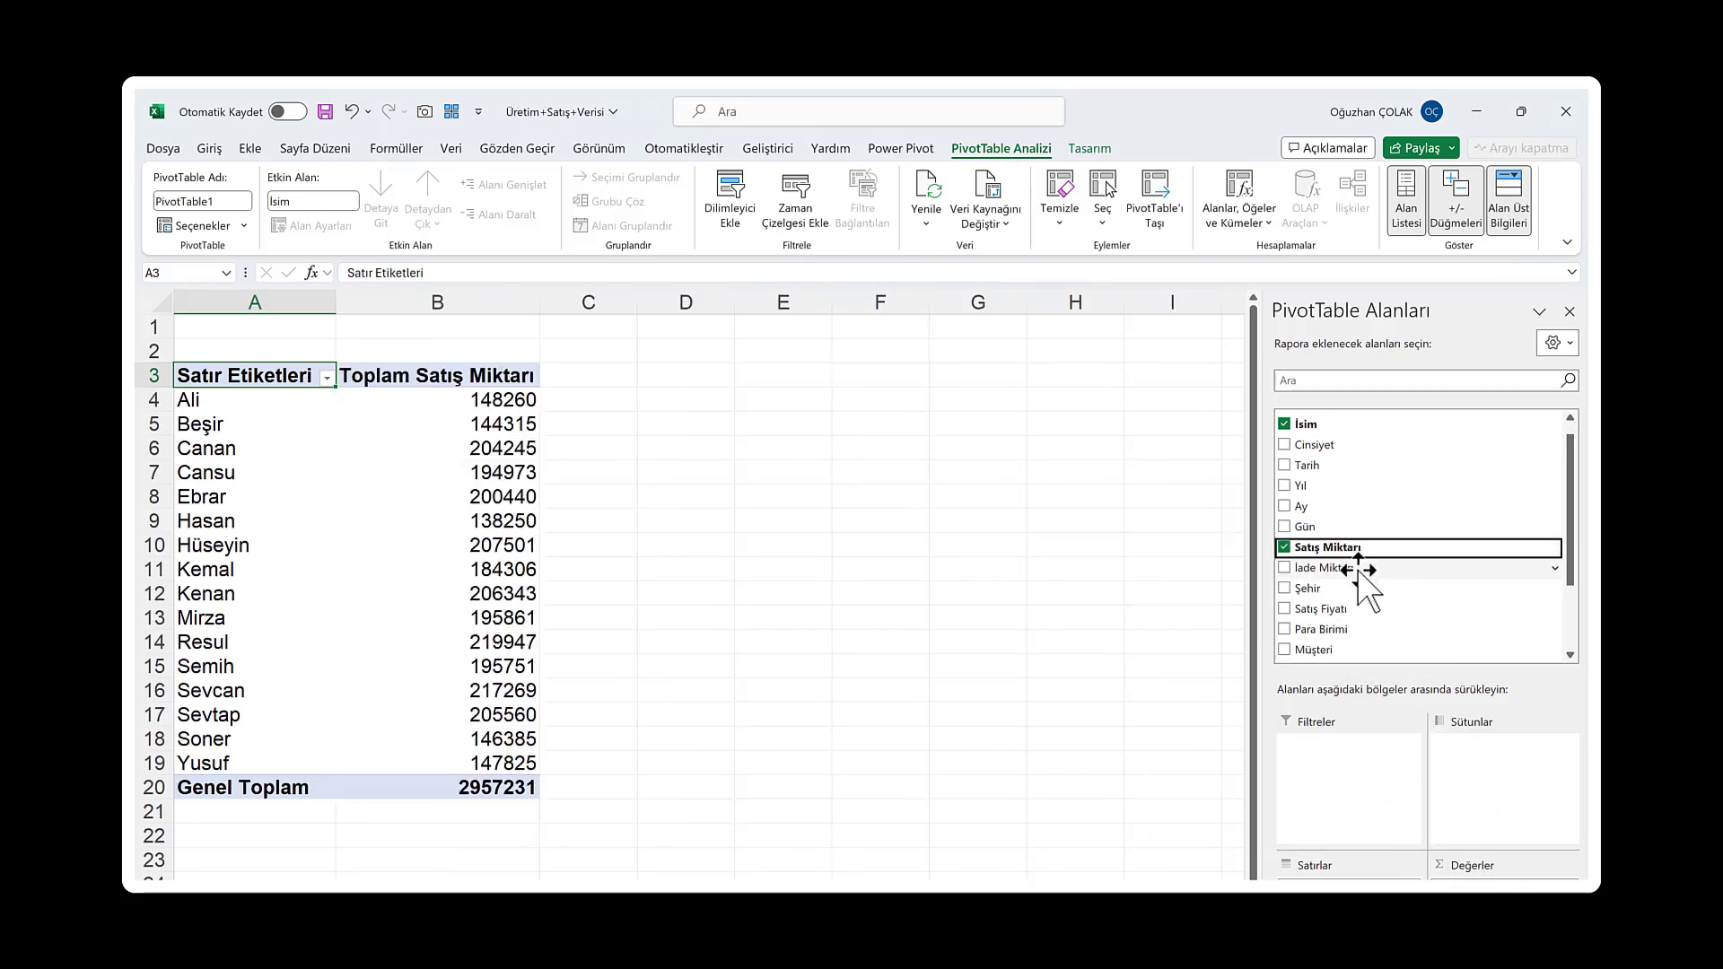
pyautogui.moveTo(1346, 557); pyautogui.dragTo(1481, 928)
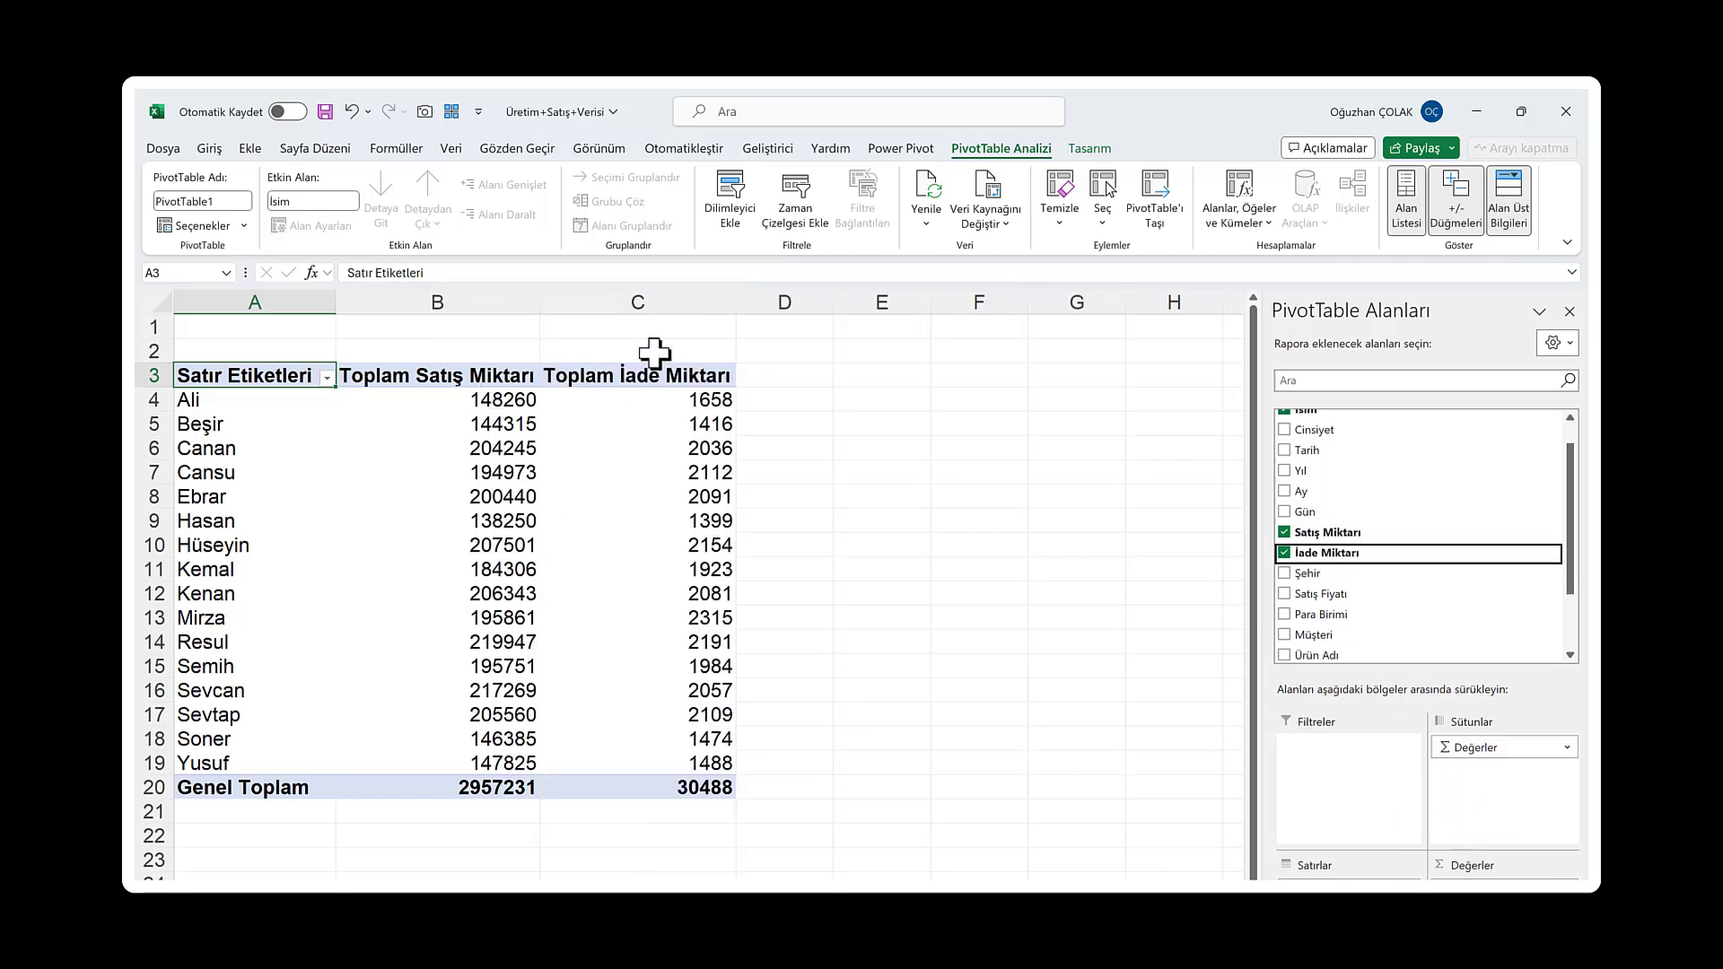
pyautogui.moveTo(496, 399); pyautogui.dragTo(512, 788)
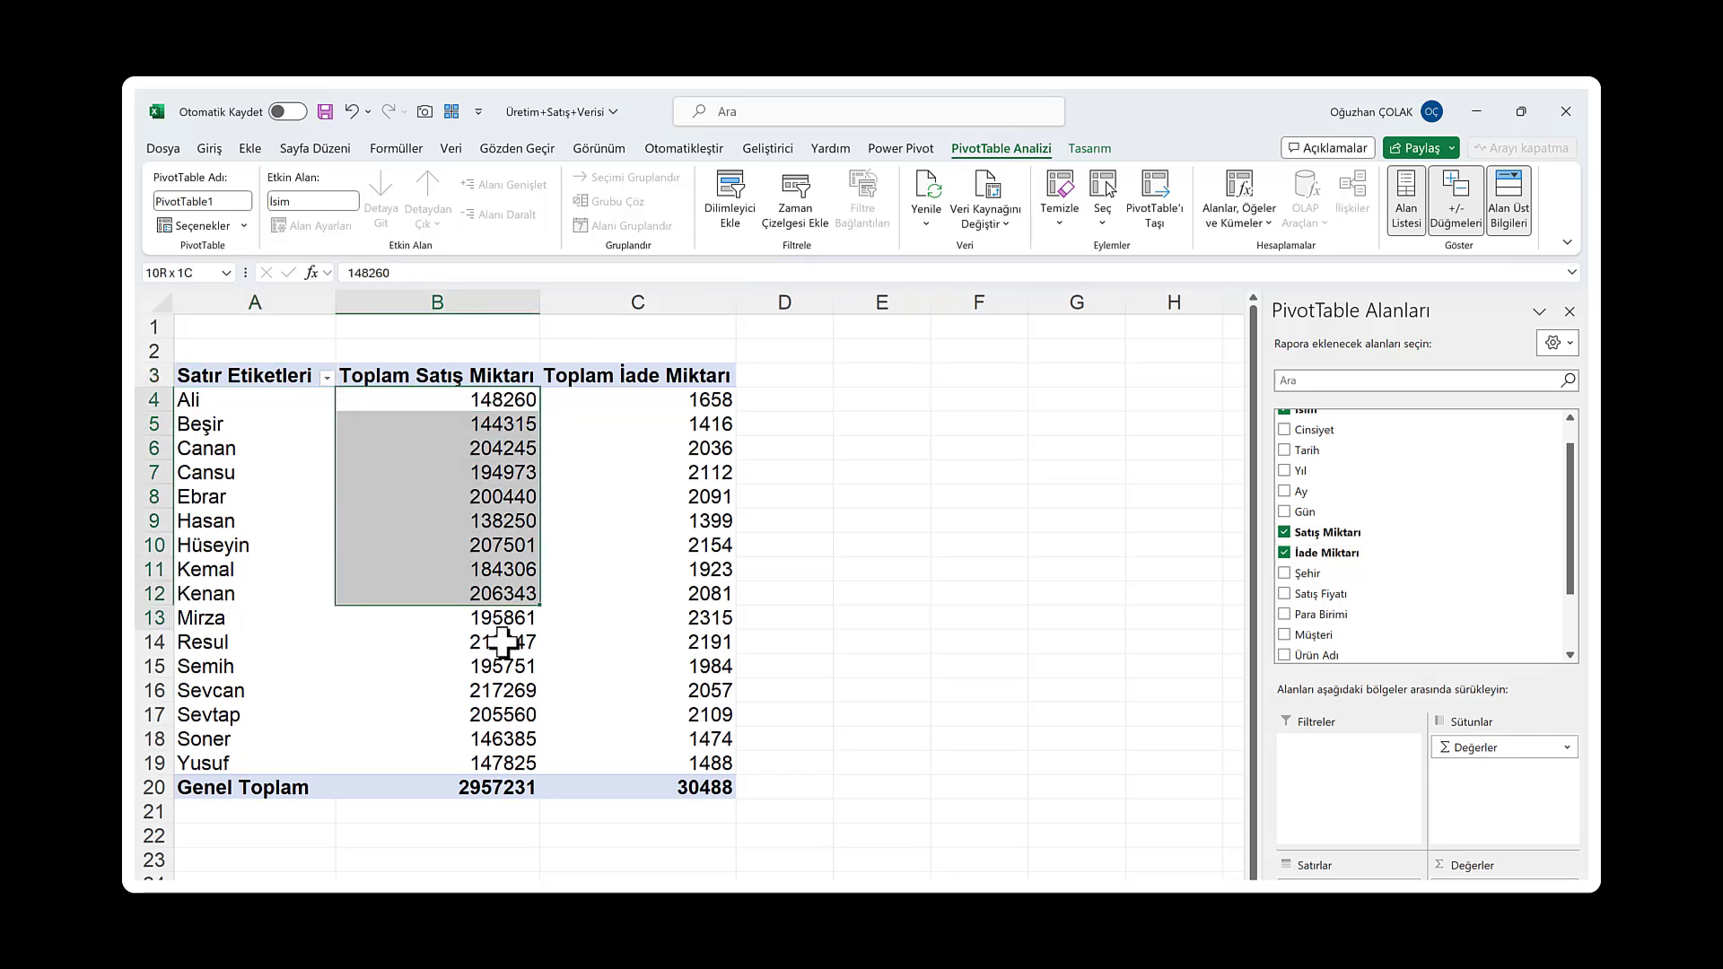
# Format the sales totals as whole numbers with thousands separators
pyautogui.click(209, 148)
pyautogui.click(875, 185)
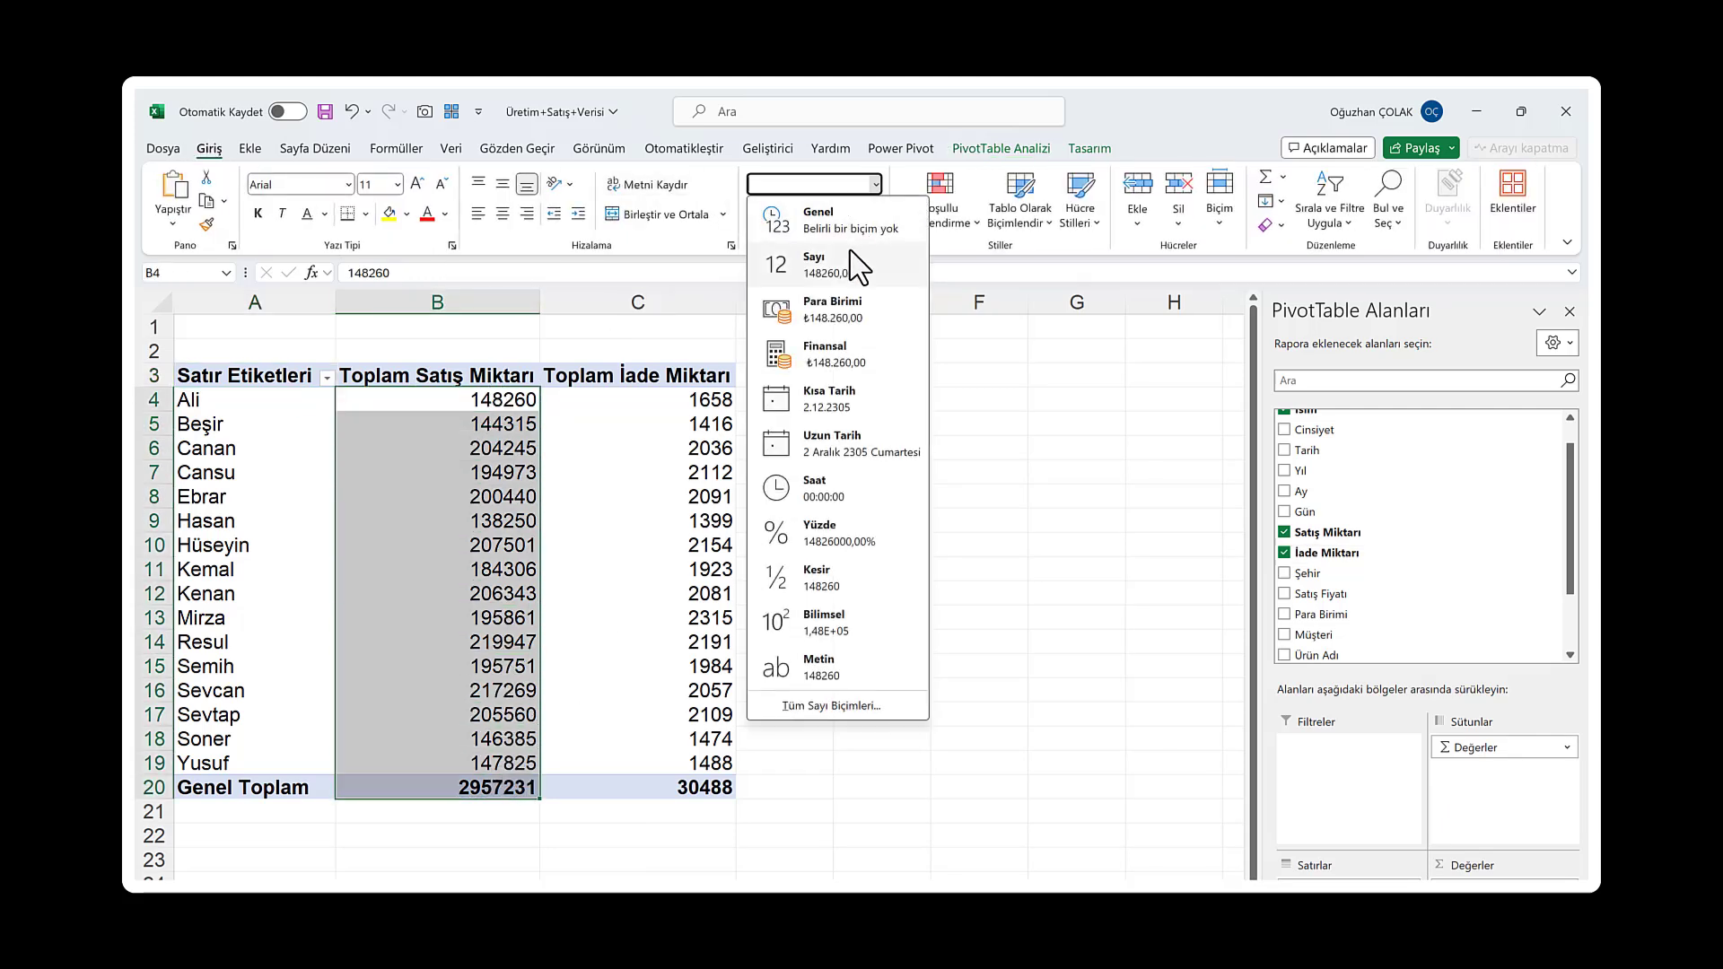
pyautogui.click(857, 255)
pyautogui.click(870, 215)
pyautogui.click(871, 215)
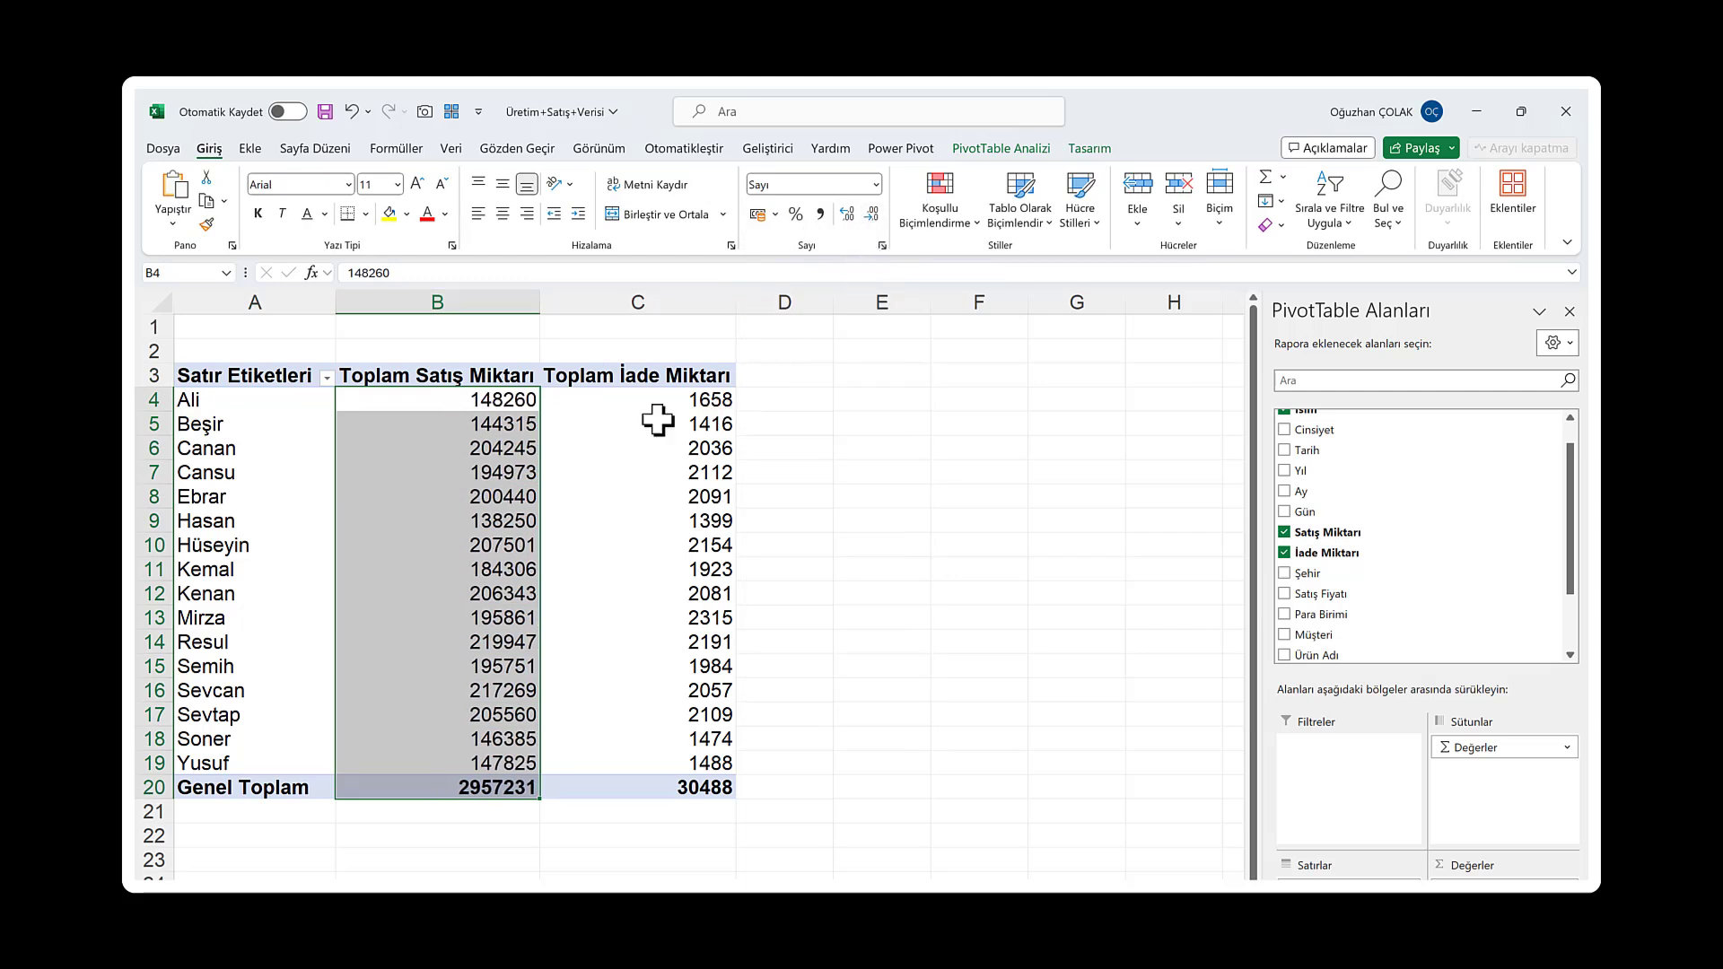
pyautogui.click(820, 213)
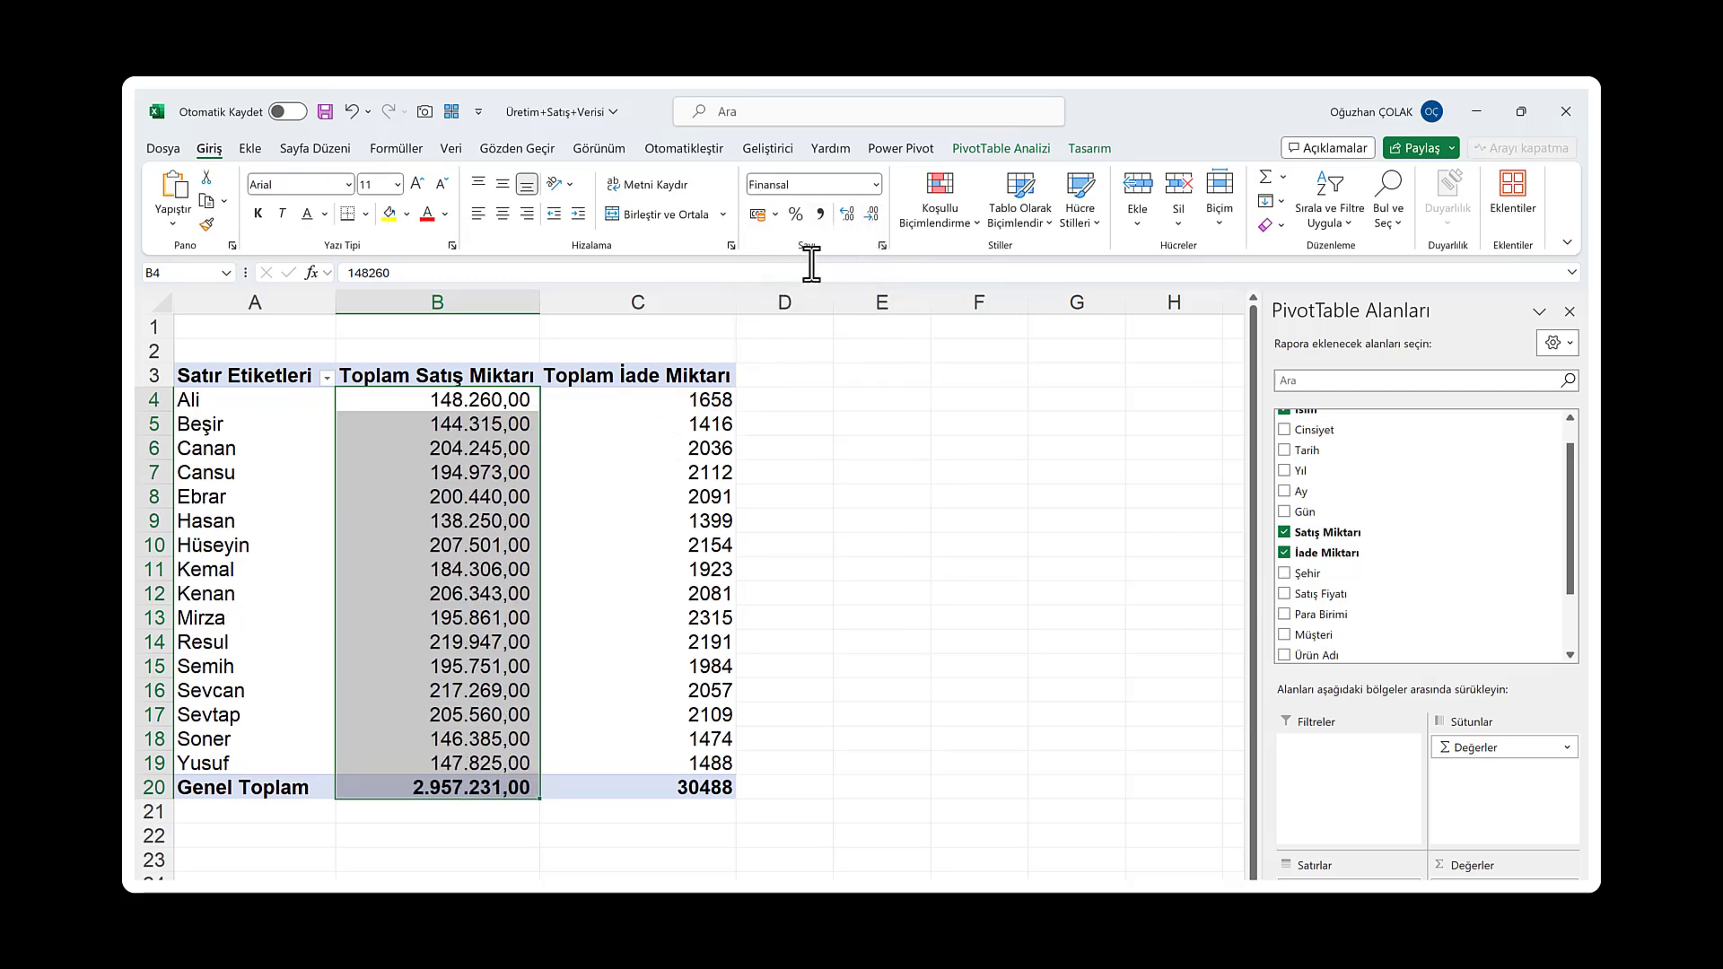
pyautogui.click(870, 215)
pyautogui.click(870, 215)
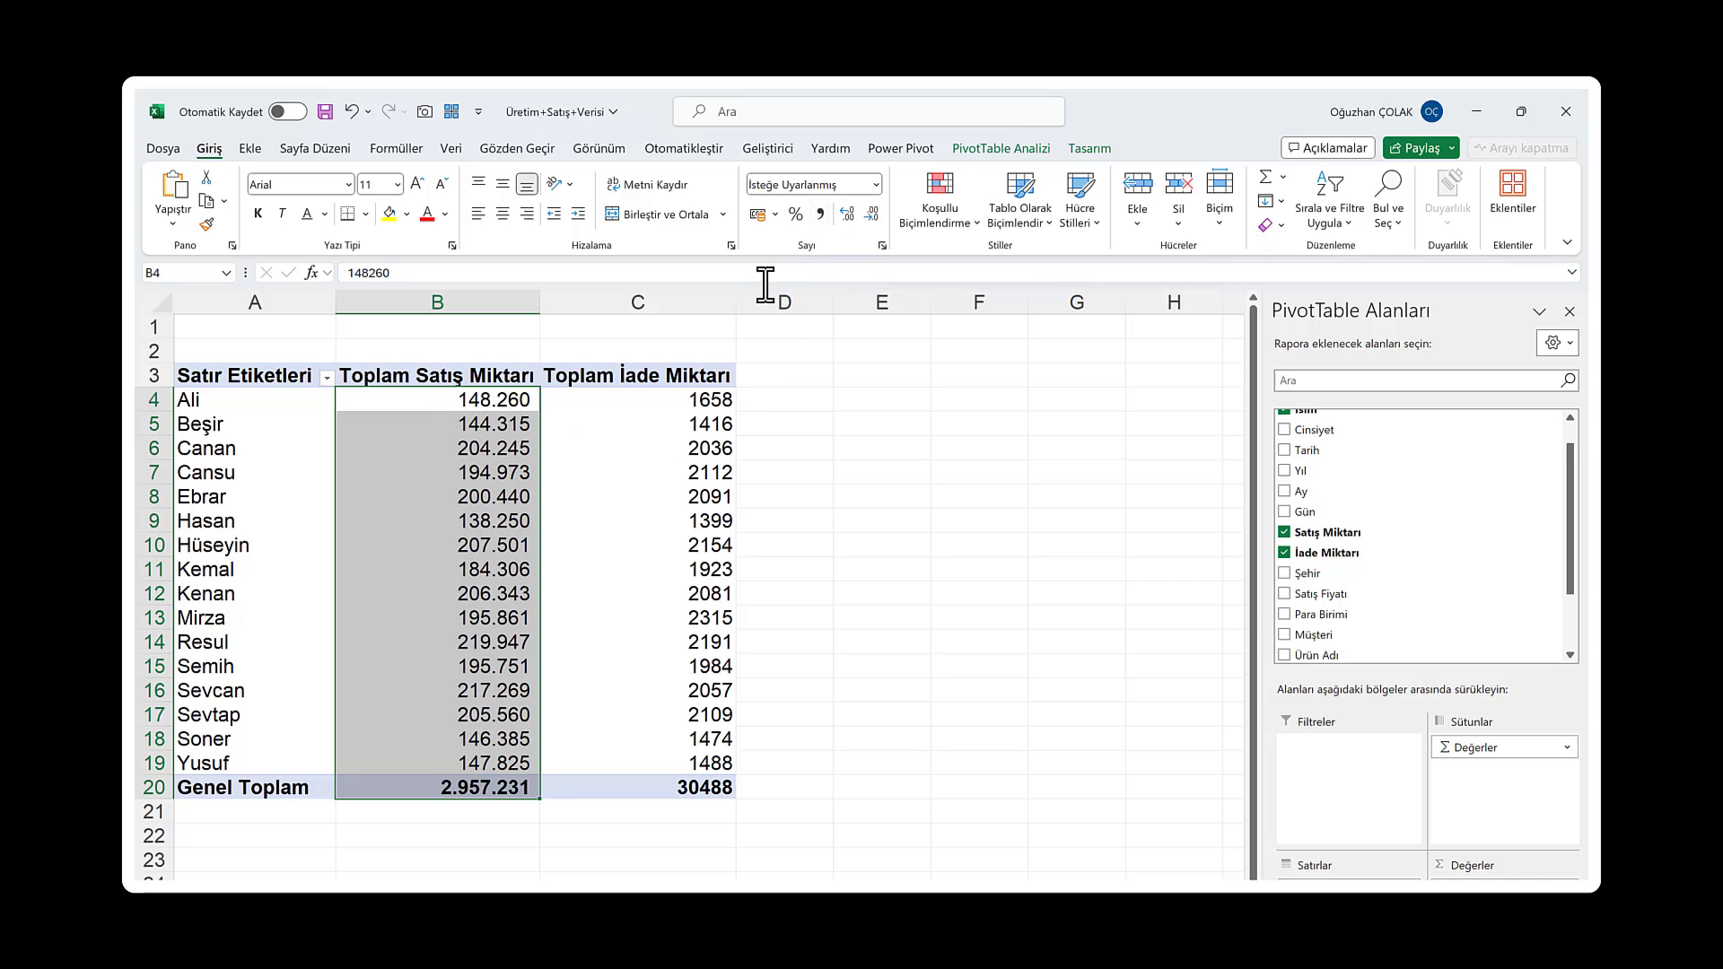
# Format the return totals in column C as whole numbers with thousands separators, e.g. 30.488
pyautogui.moveTo(673, 399); pyautogui.dragTo(705, 785)
pyautogui.click(818, 215)
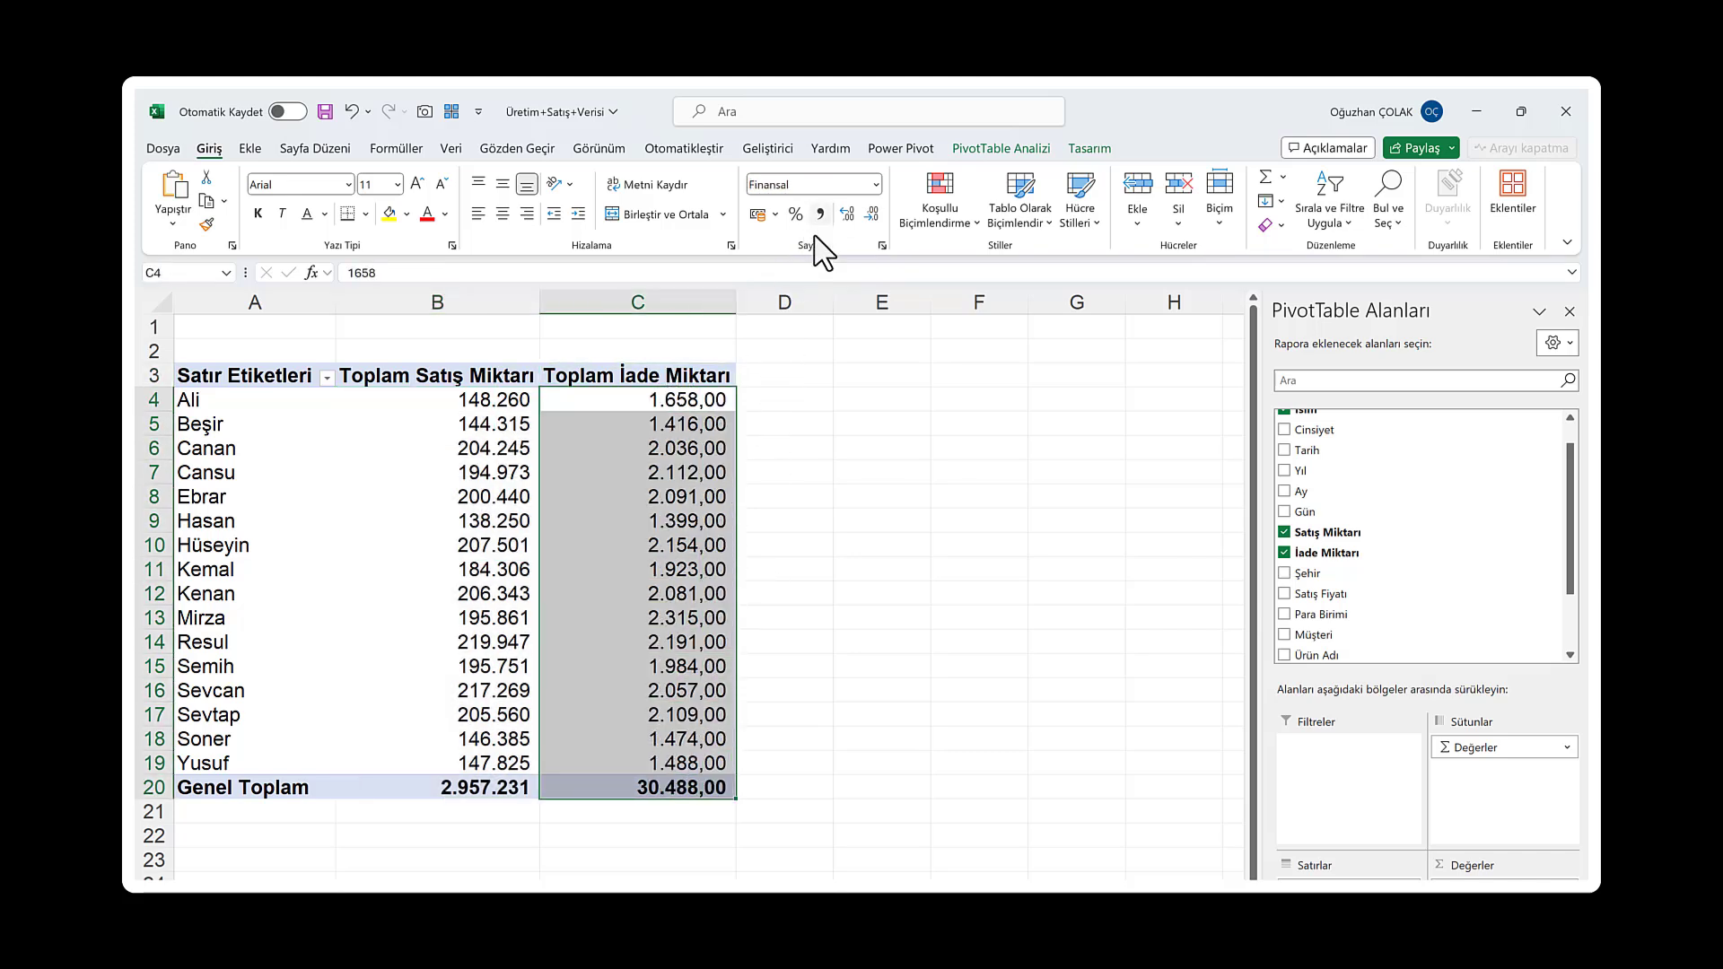
pyautogui.click(873, 217)
pyautogui.click(873, 217)
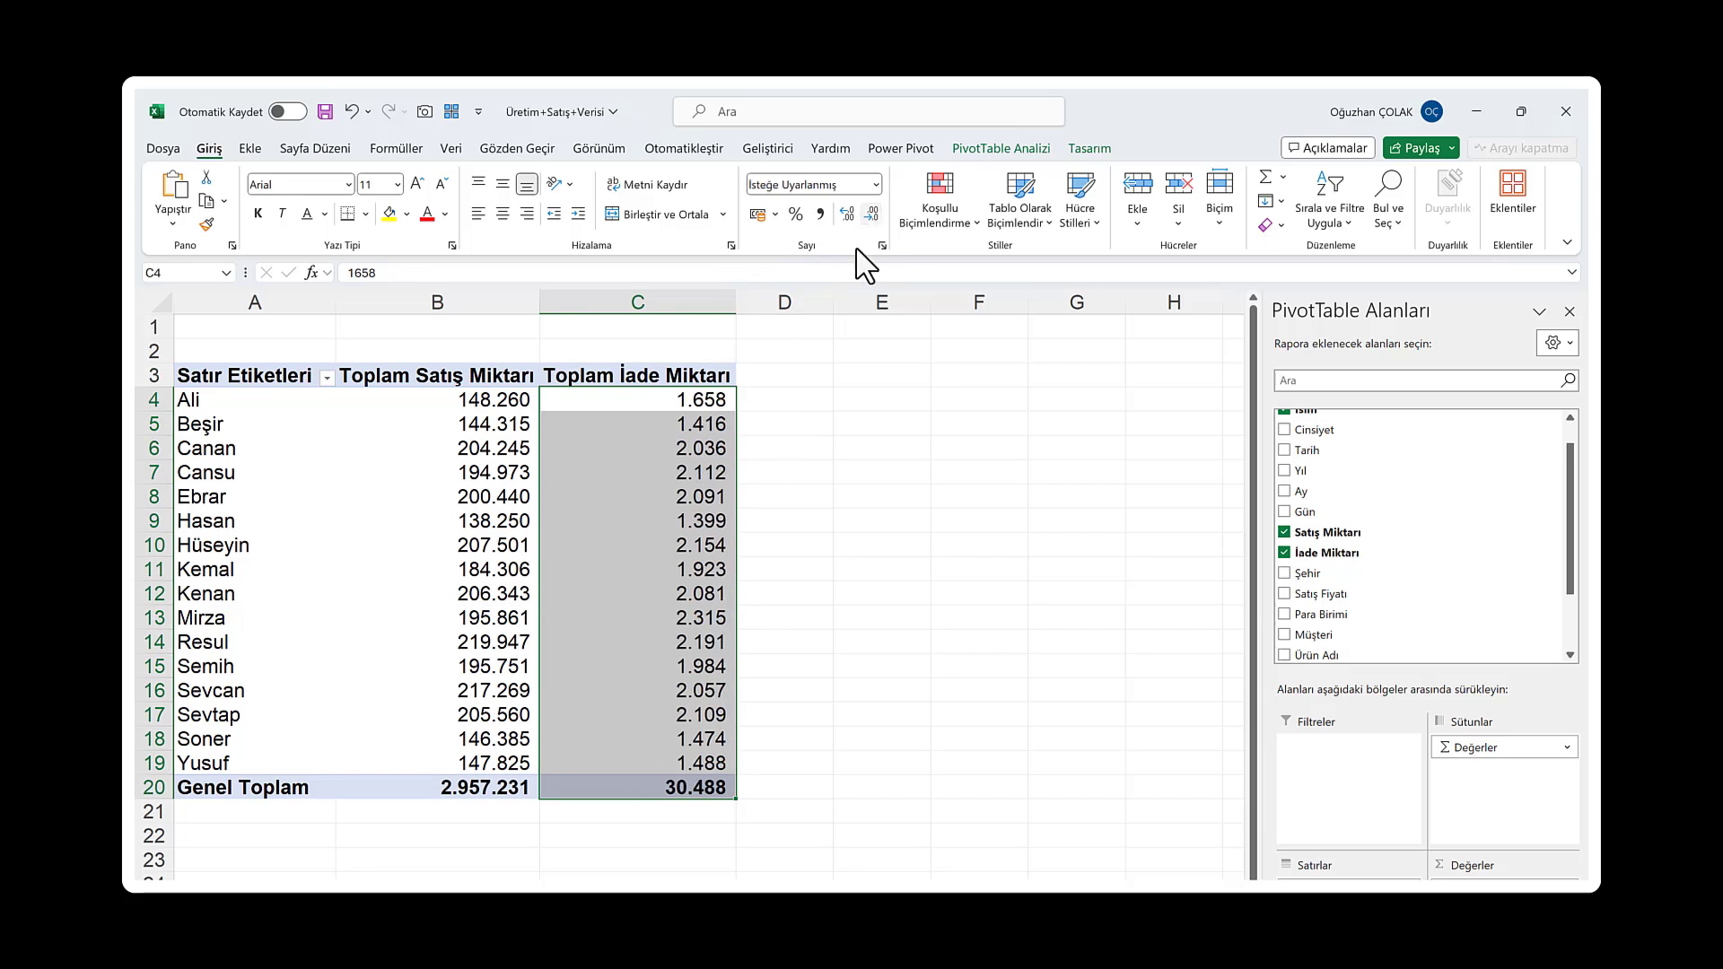
pyautogui.click(678, 448)
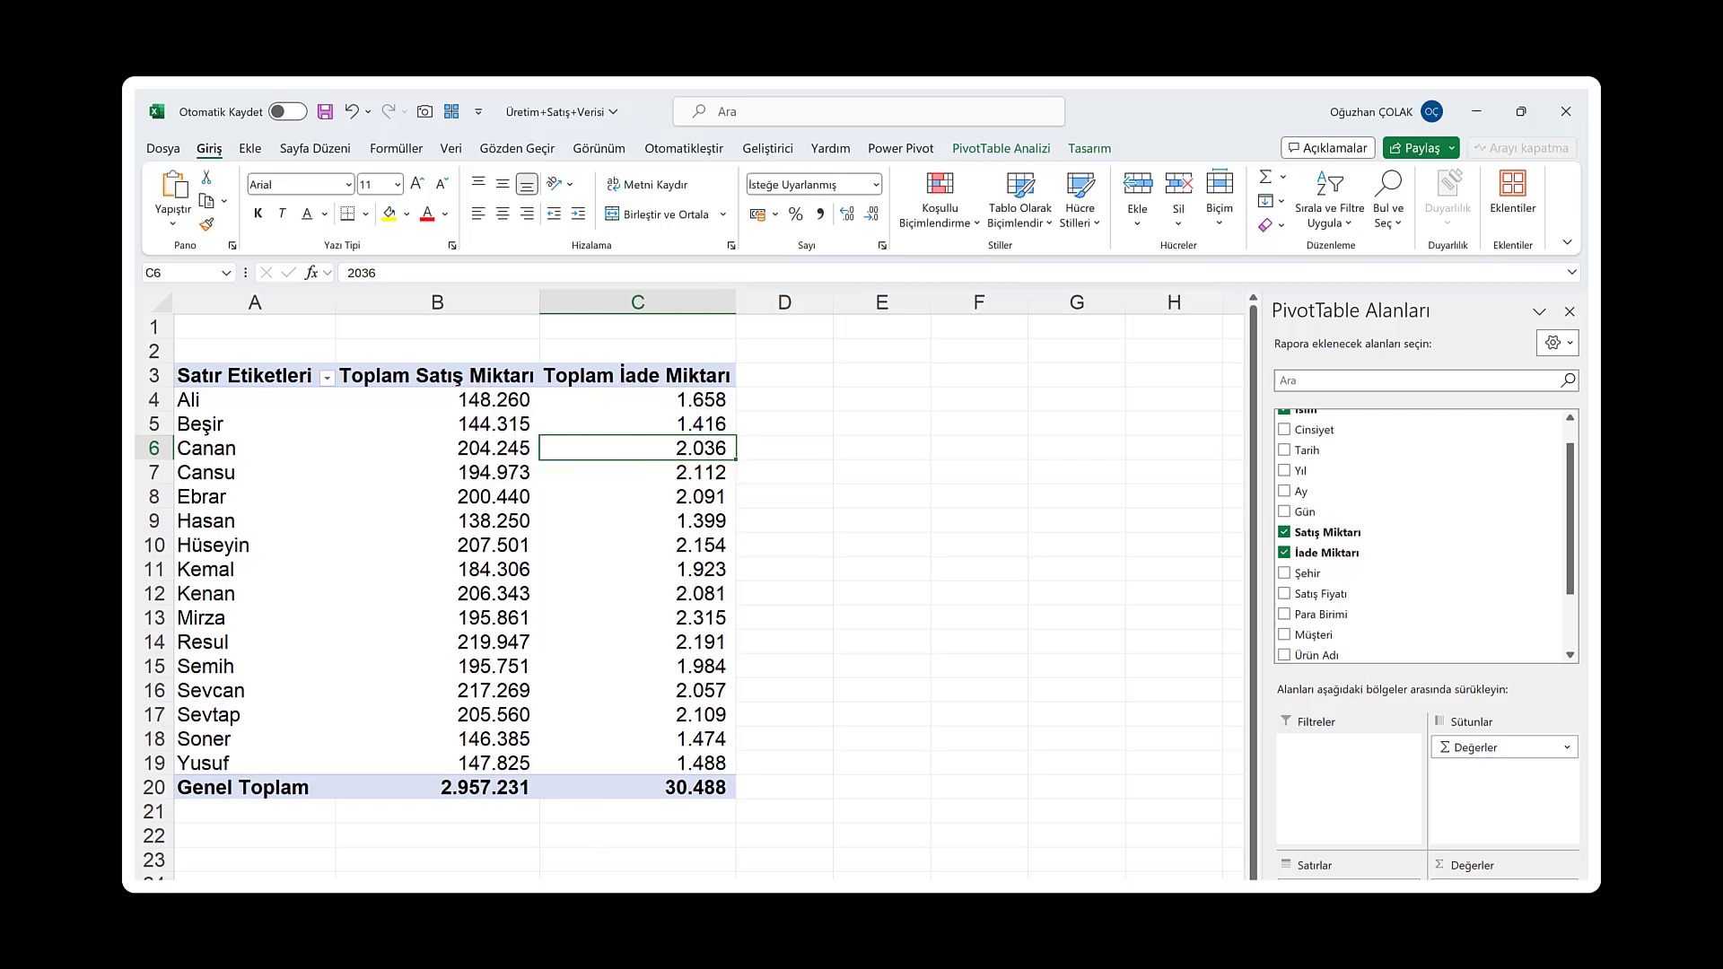
pyautogui.hotkey('ctrl', 'pagedown')
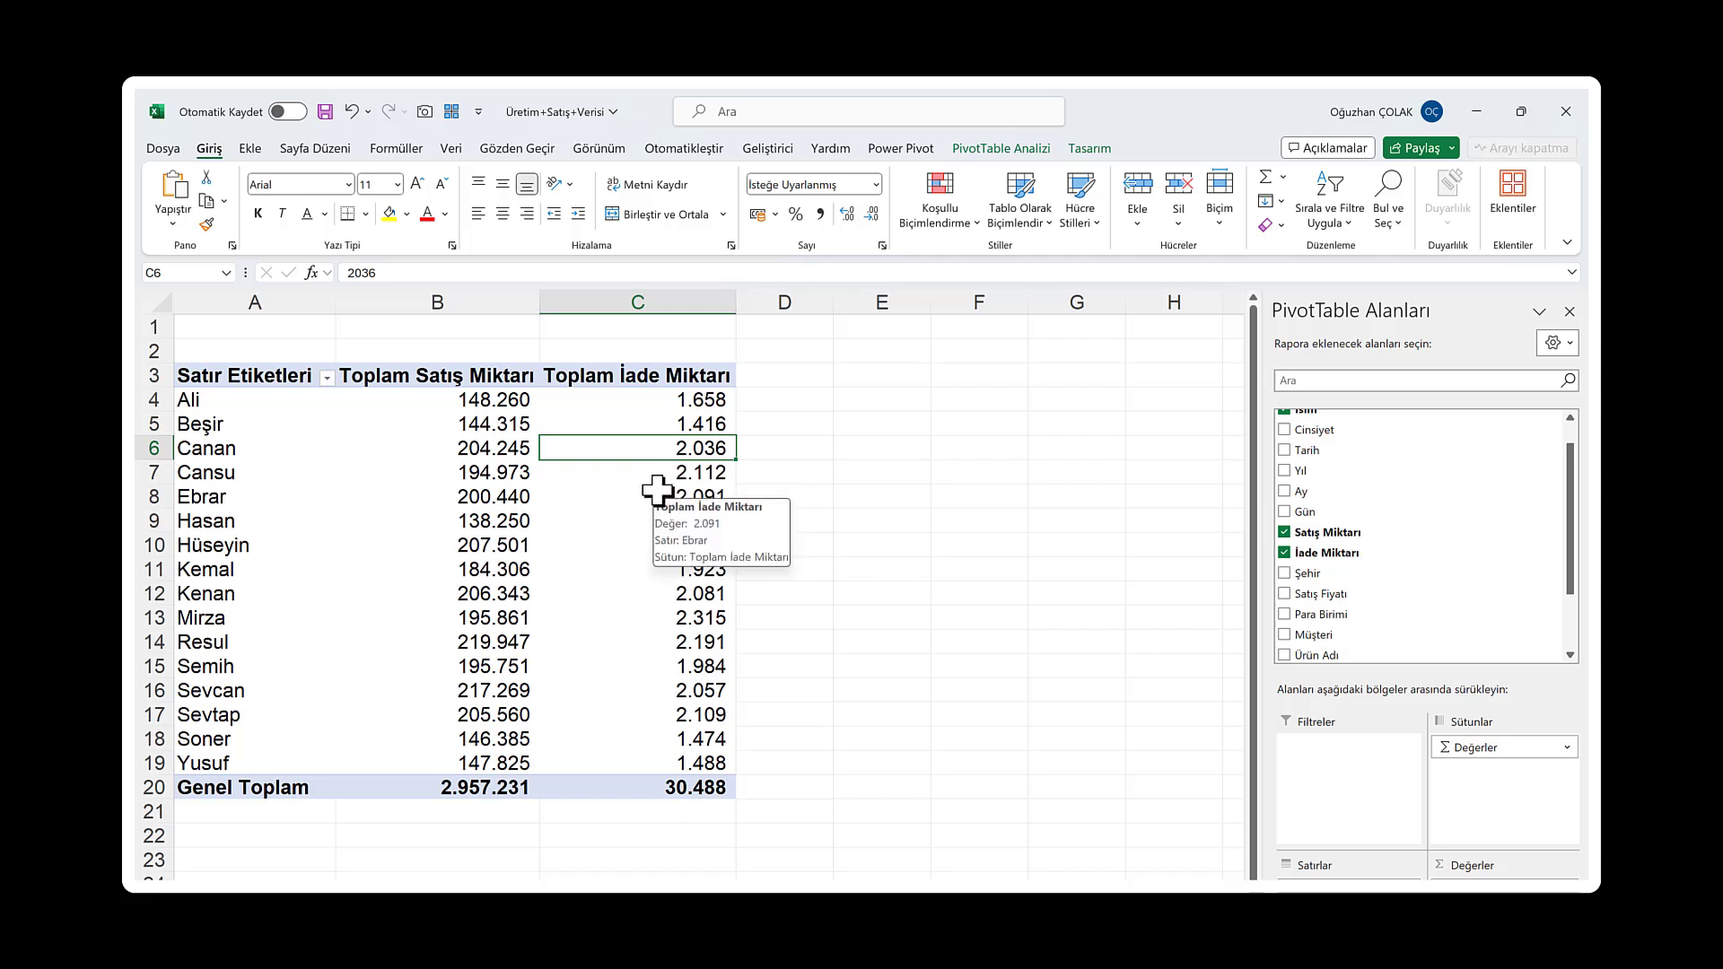
# Add a calculated field % İade Oranı with formula ='İade Miktarı'/'Satış Miktarı' to the pivot
pyautogui.click(1016, 150)
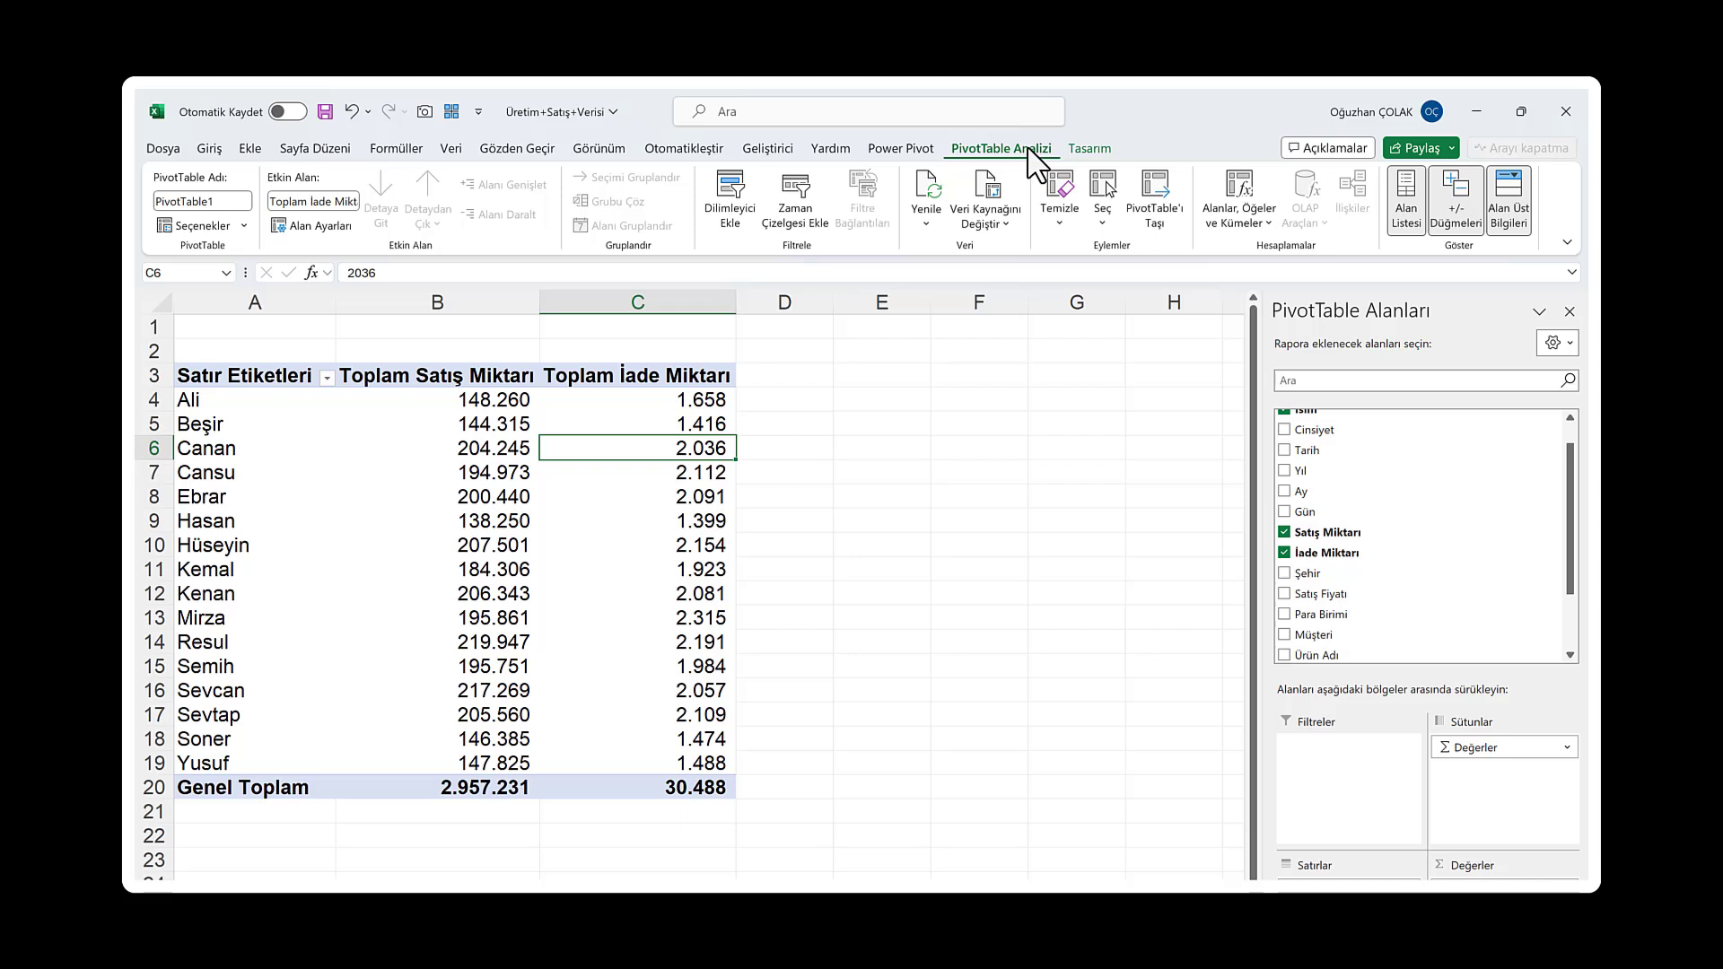
pyautogui.click(1252, 230)
pyautogui.click(1254, 254)
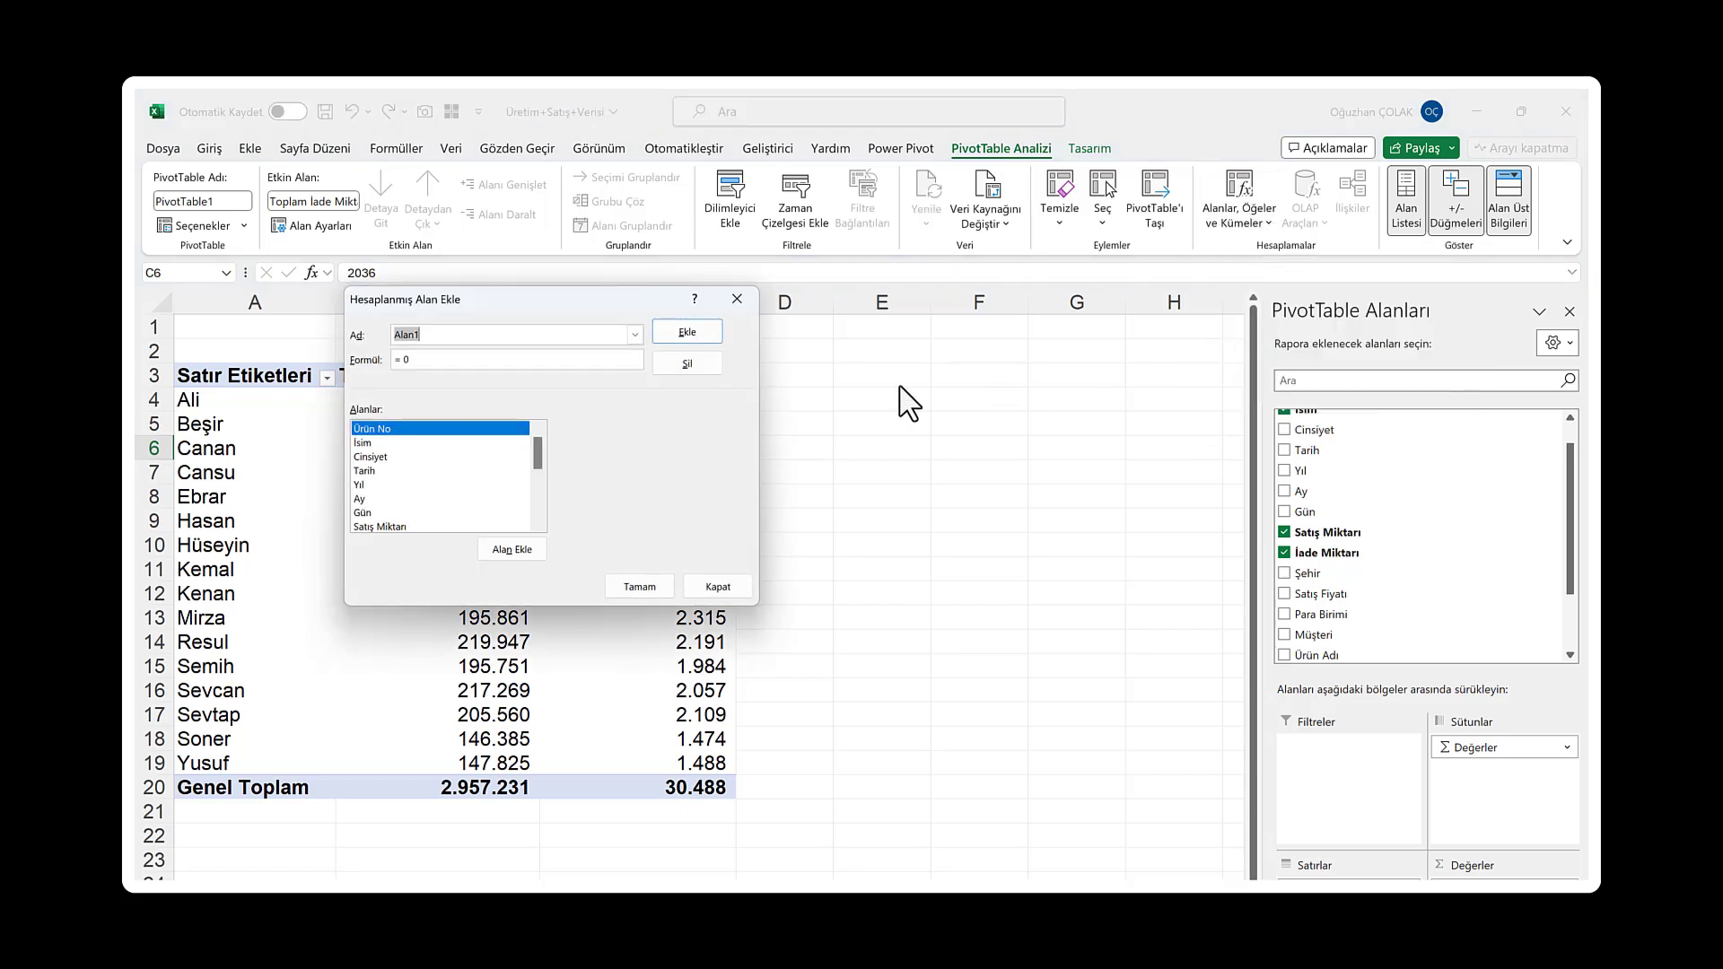
pyautogui.moveTo(591, 296); pyautogui.dragTo(1013, 368)
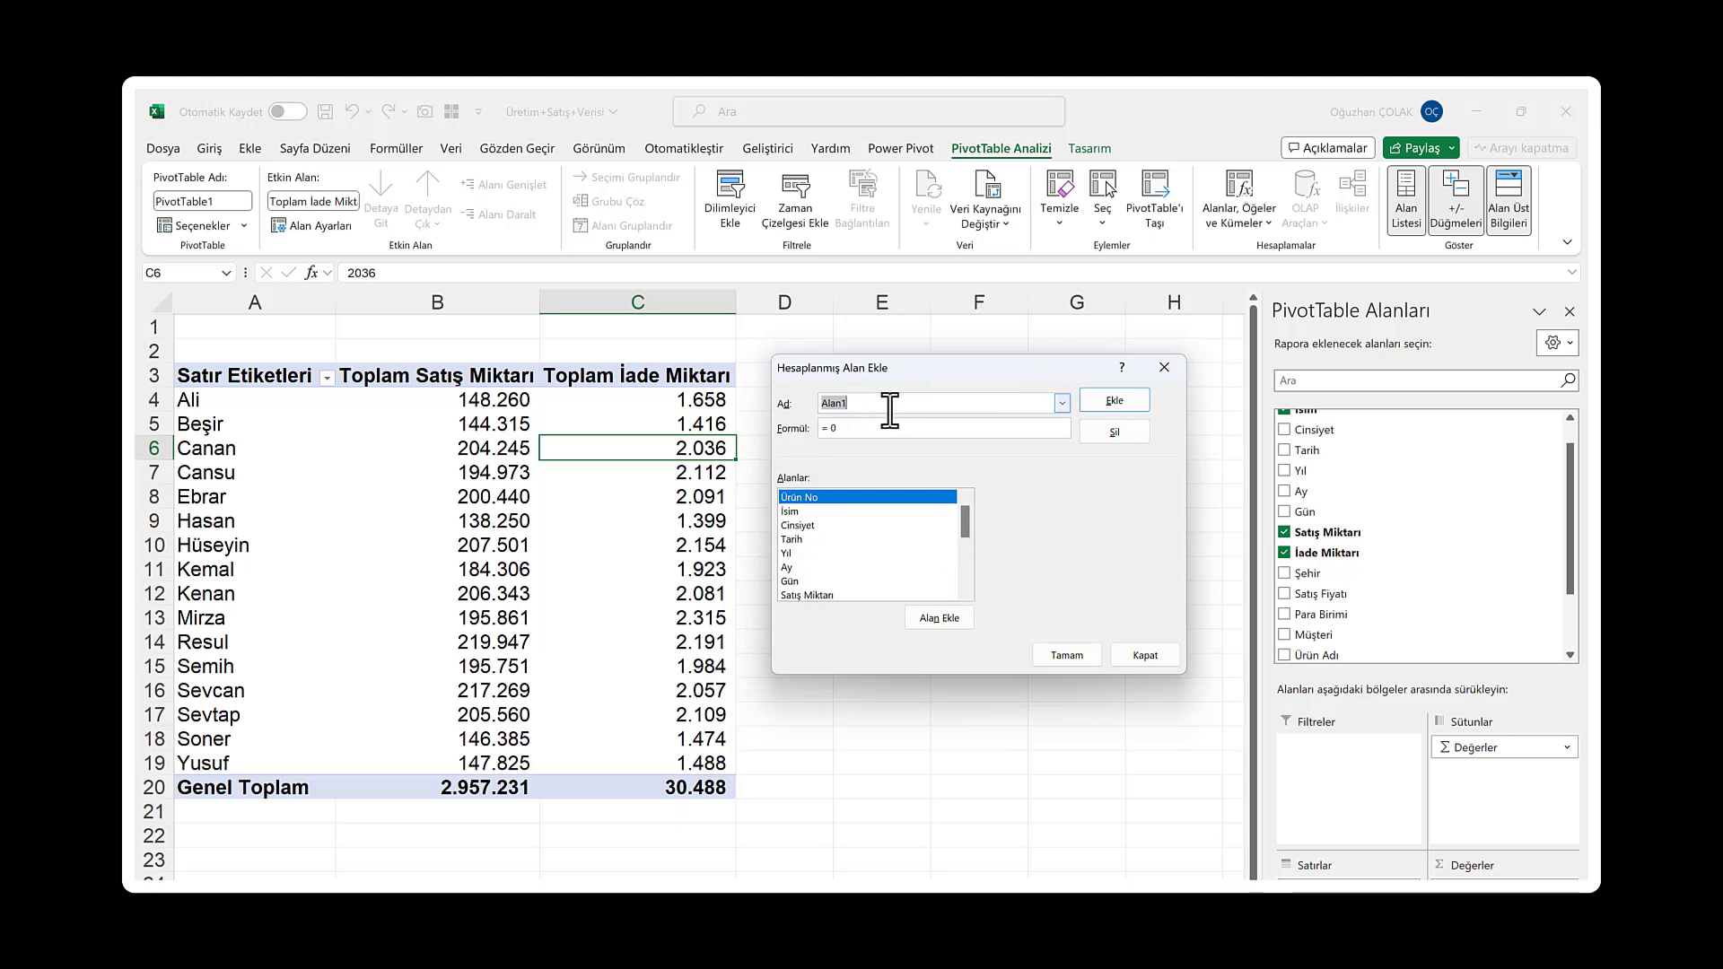
pyautogui.write('% İade Oranı')
pyautogui.scroll(-2, 827, 554)
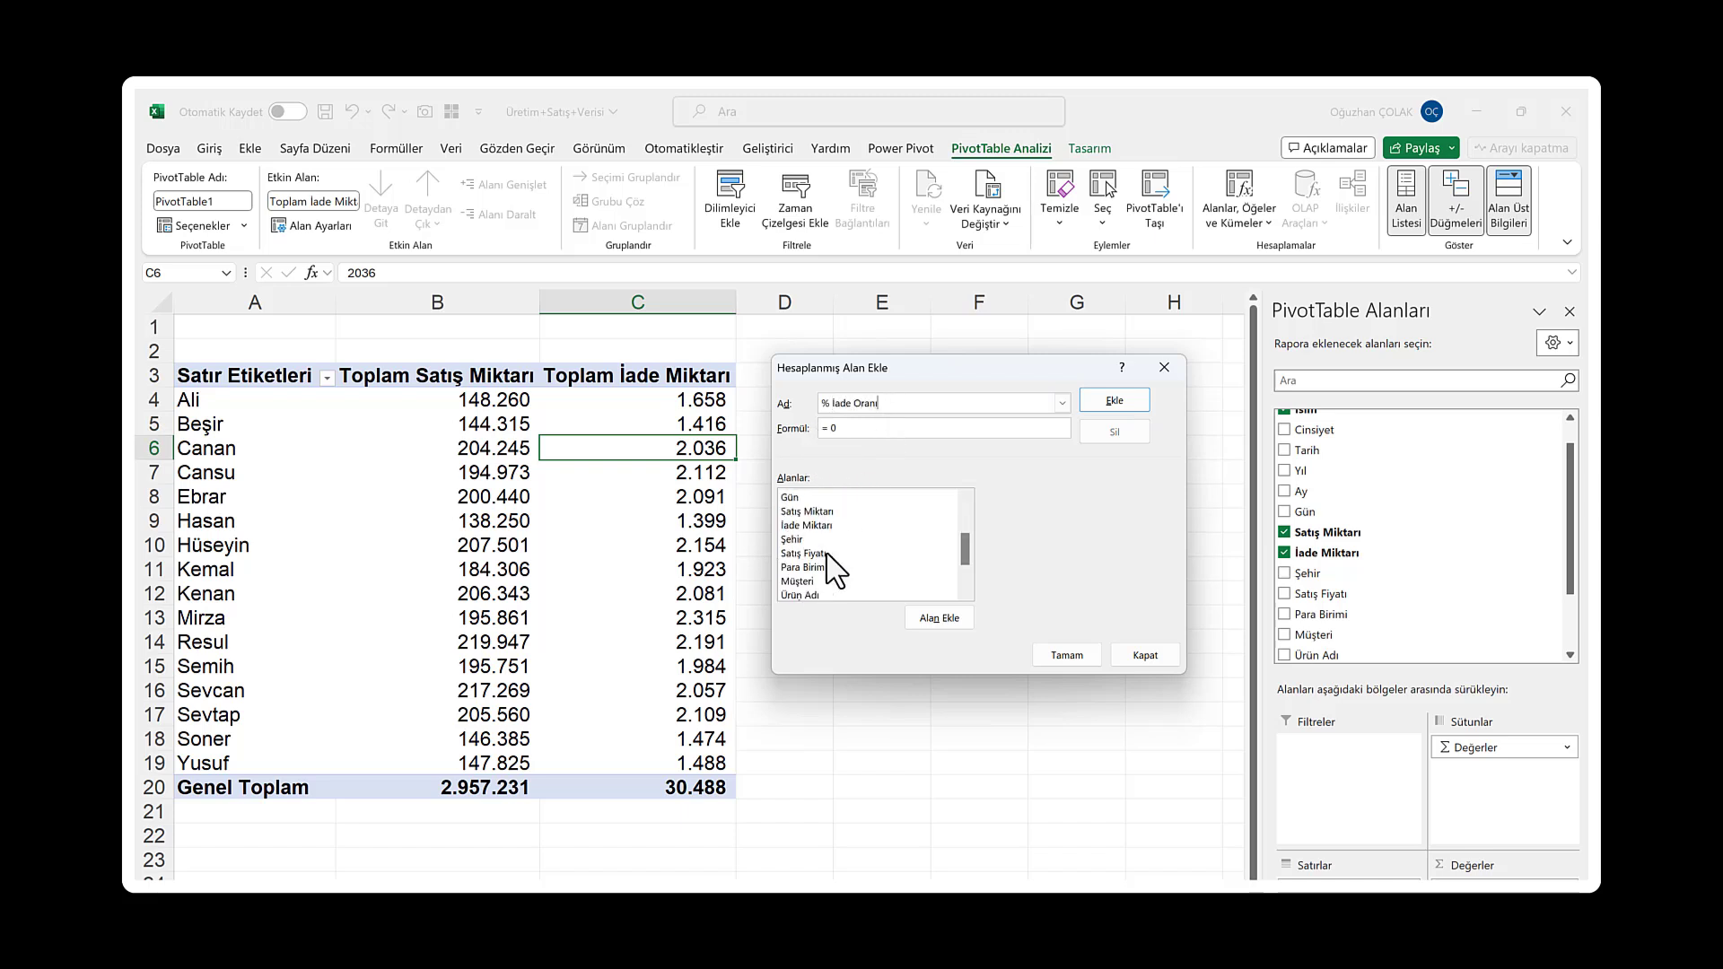
pyautogui.scroll(1, 833, 584)
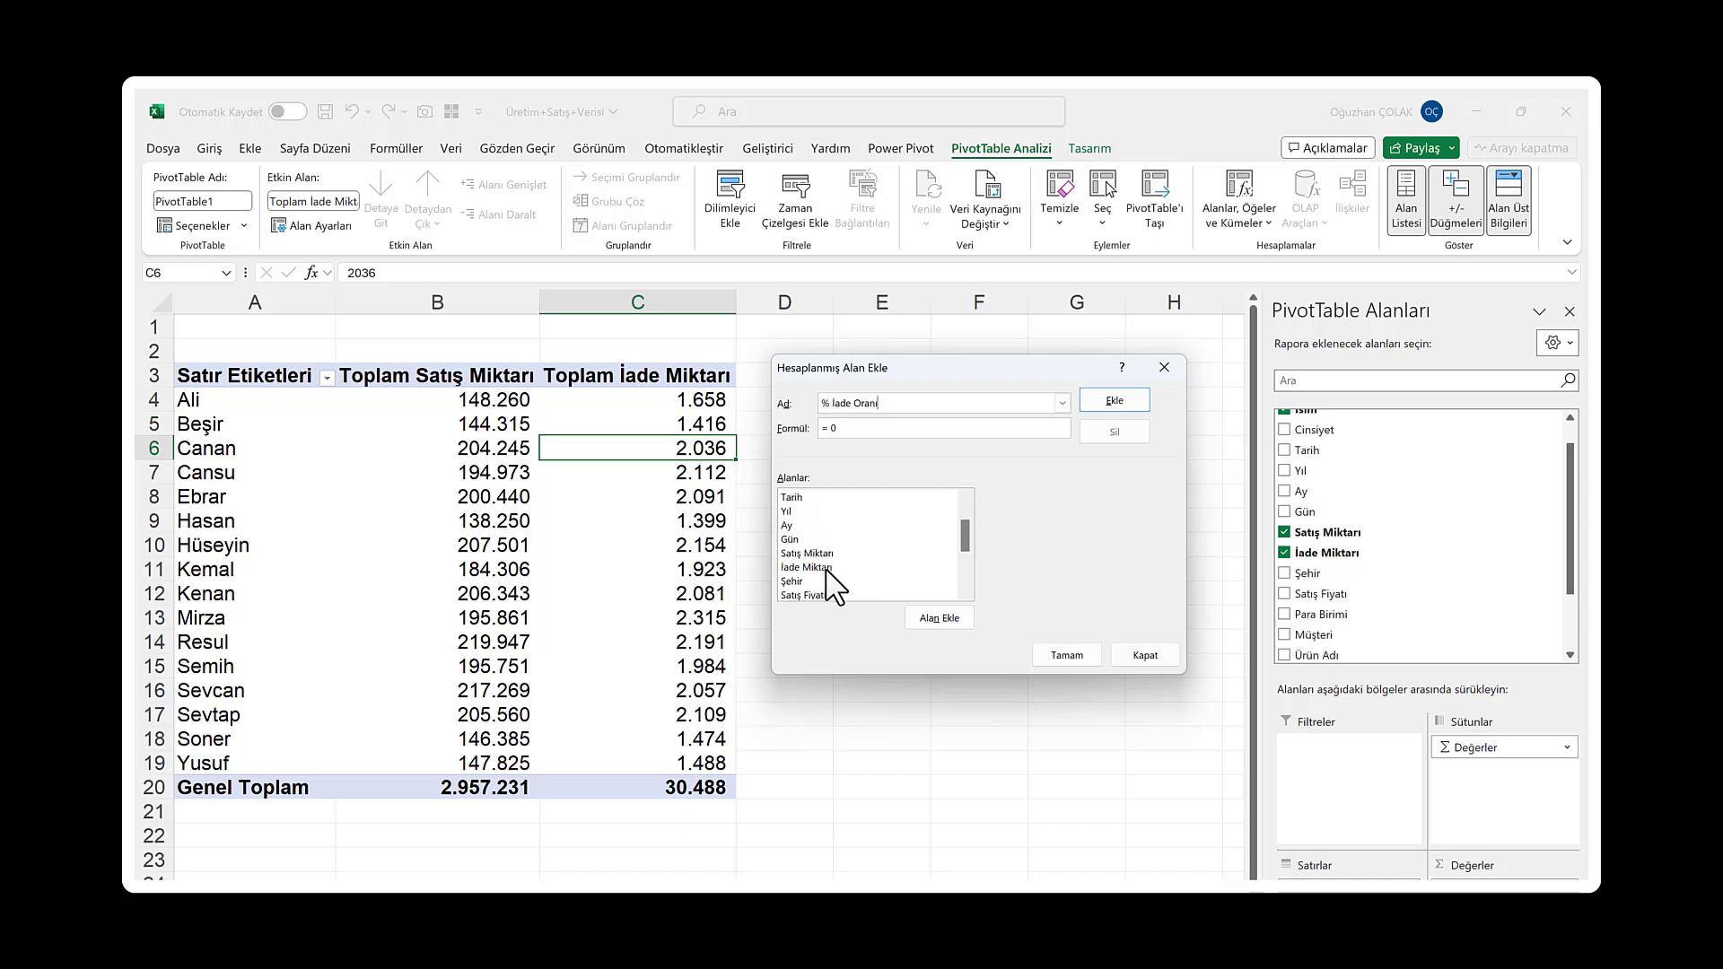
pyautogui.doubleClick(827, 569)
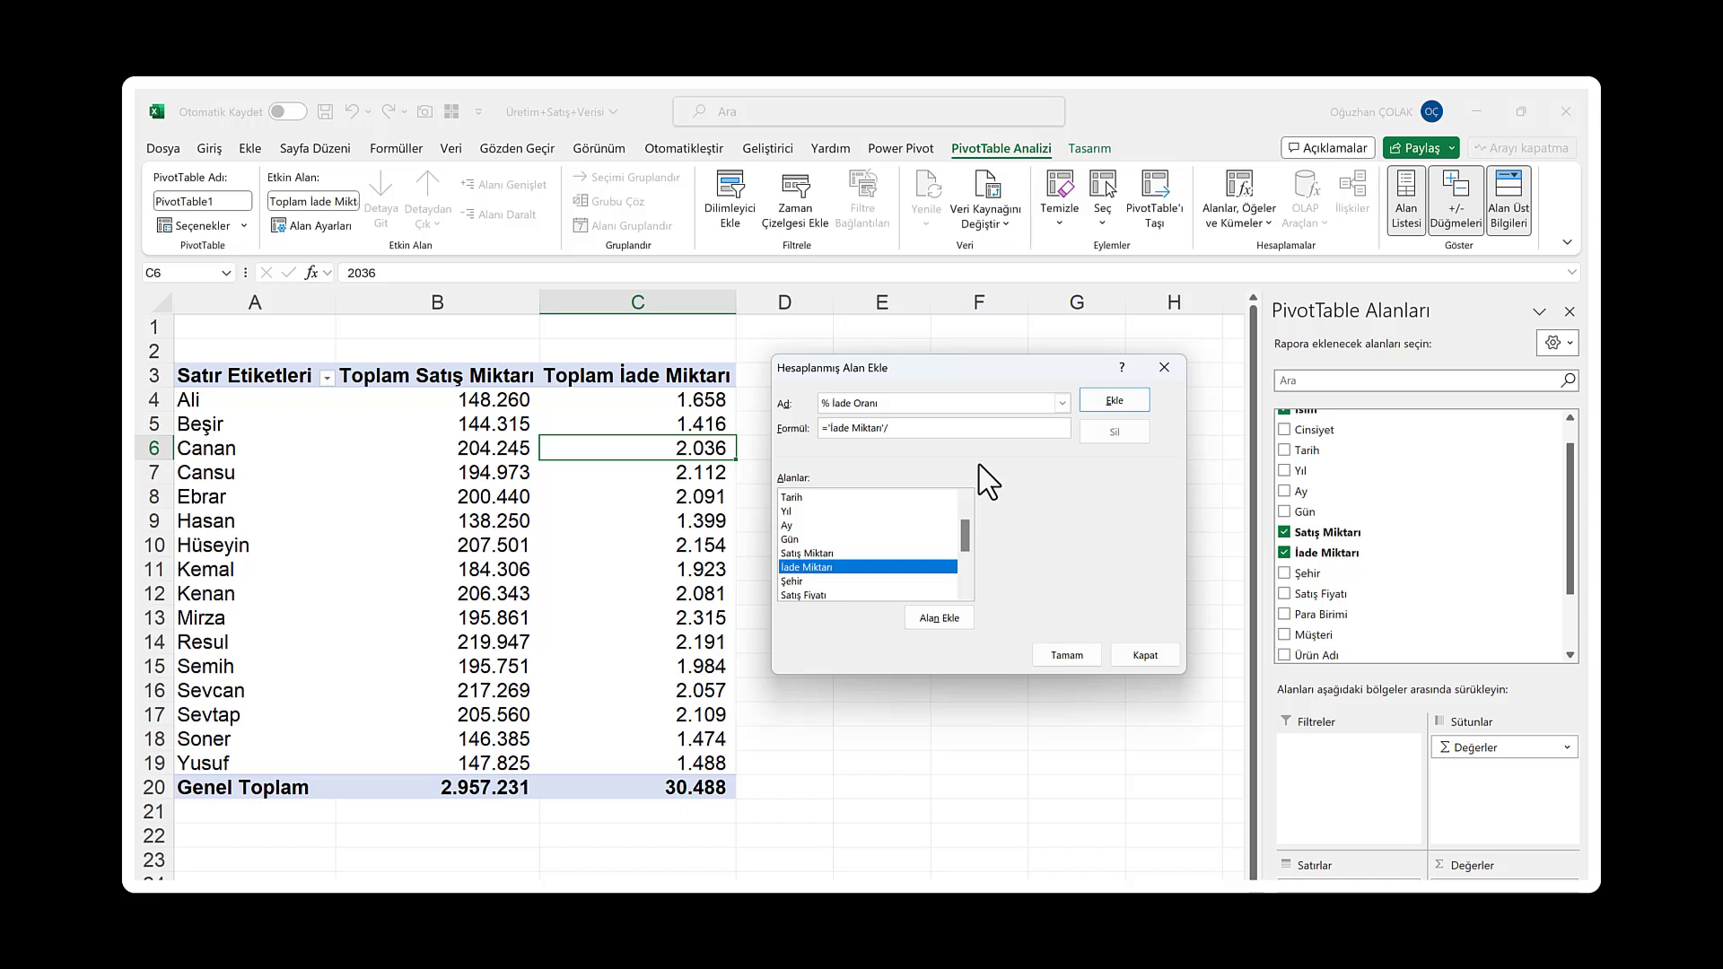
pyautogui.doubleClick(834, 552)
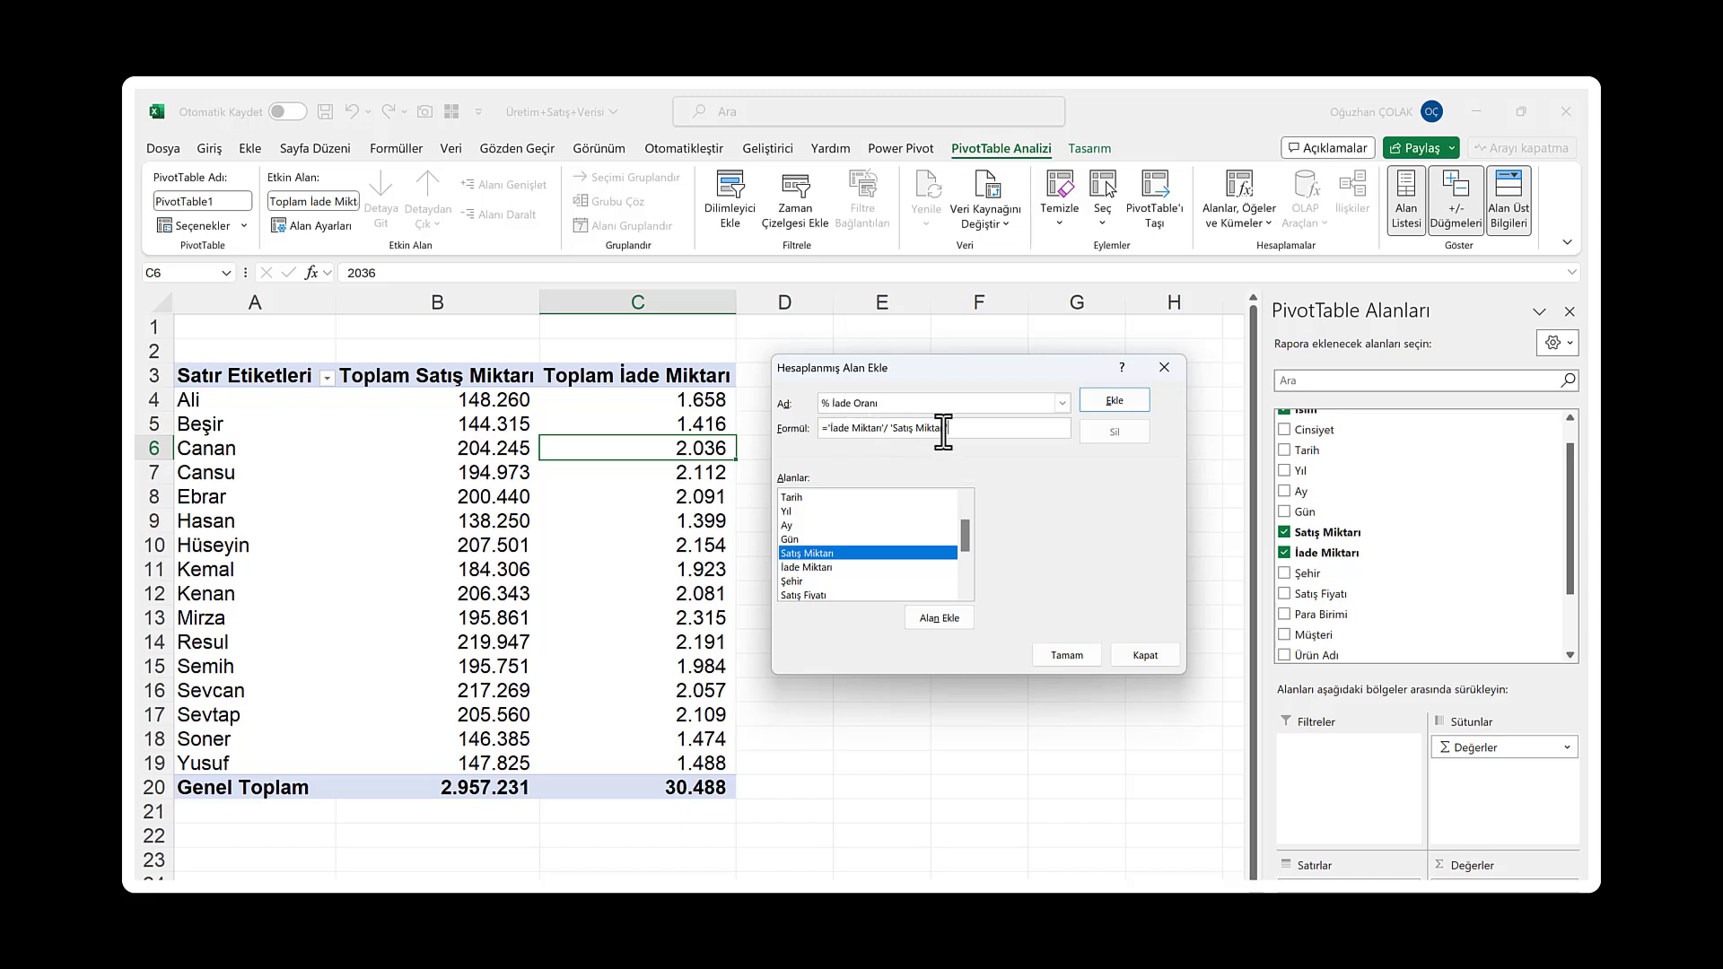
pyautogui.click(1068, 658)
pyautogui.moveTo(906, 401); pyautogui.dragTo(897, 782)
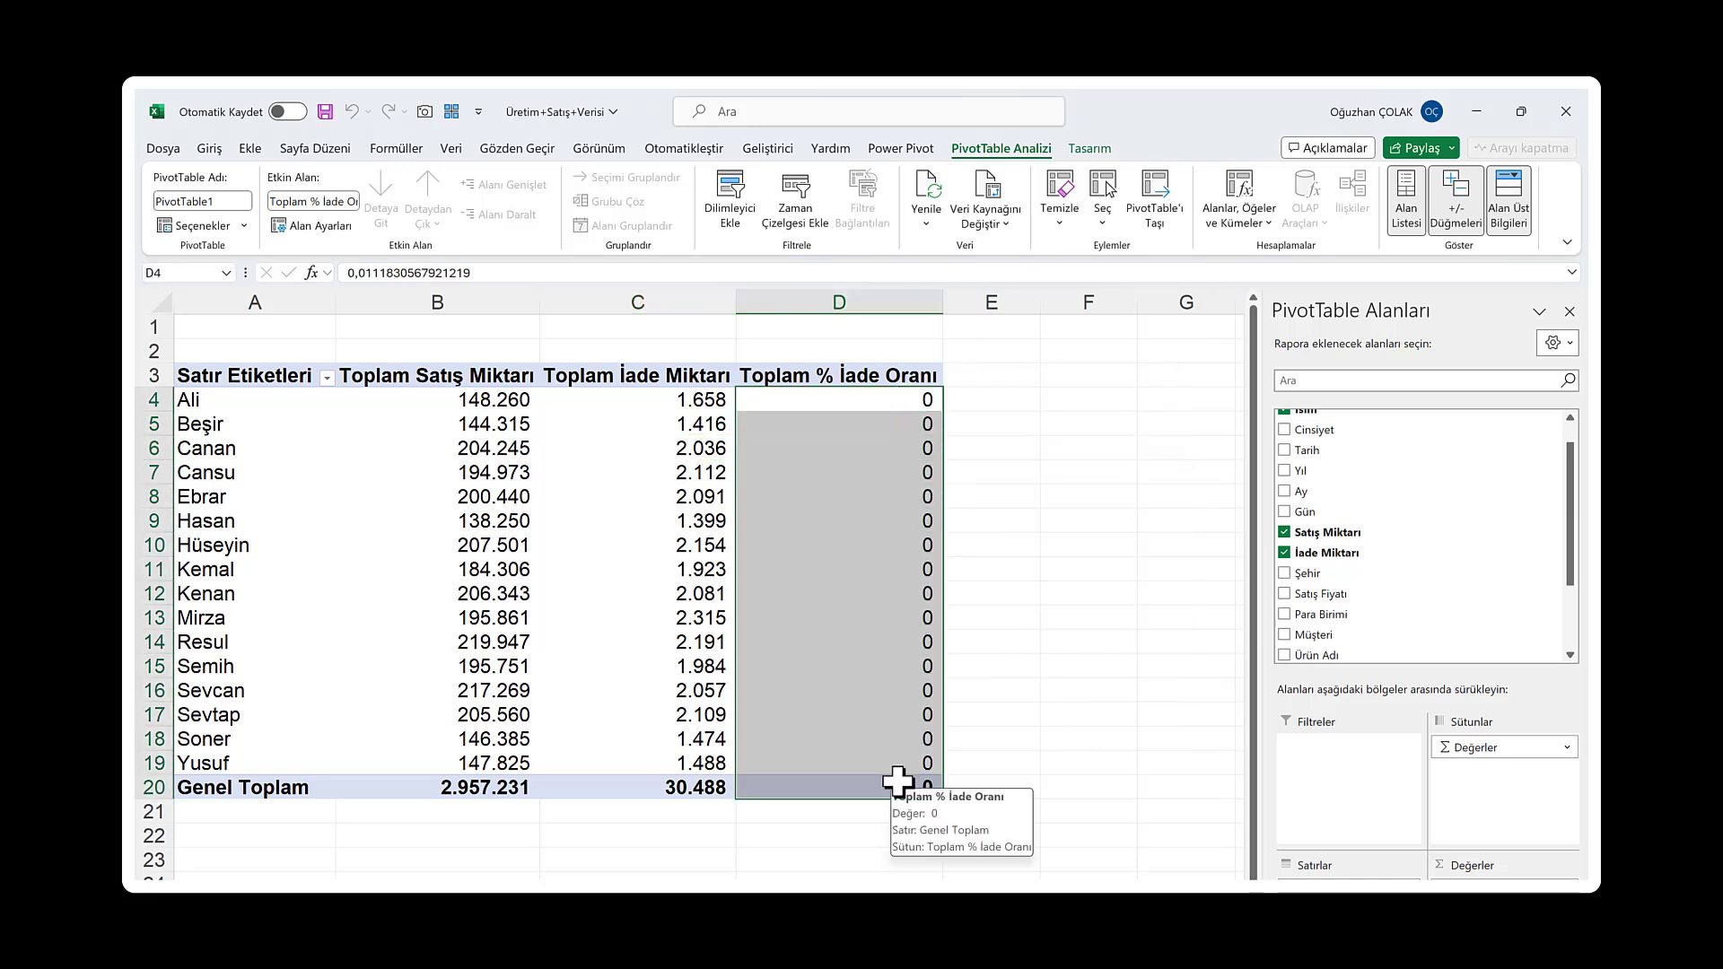
# Show the Toplam % İade Oranı values as two-decimal percentages, e.g. 1,12%
pyautogui.click(209, 148)
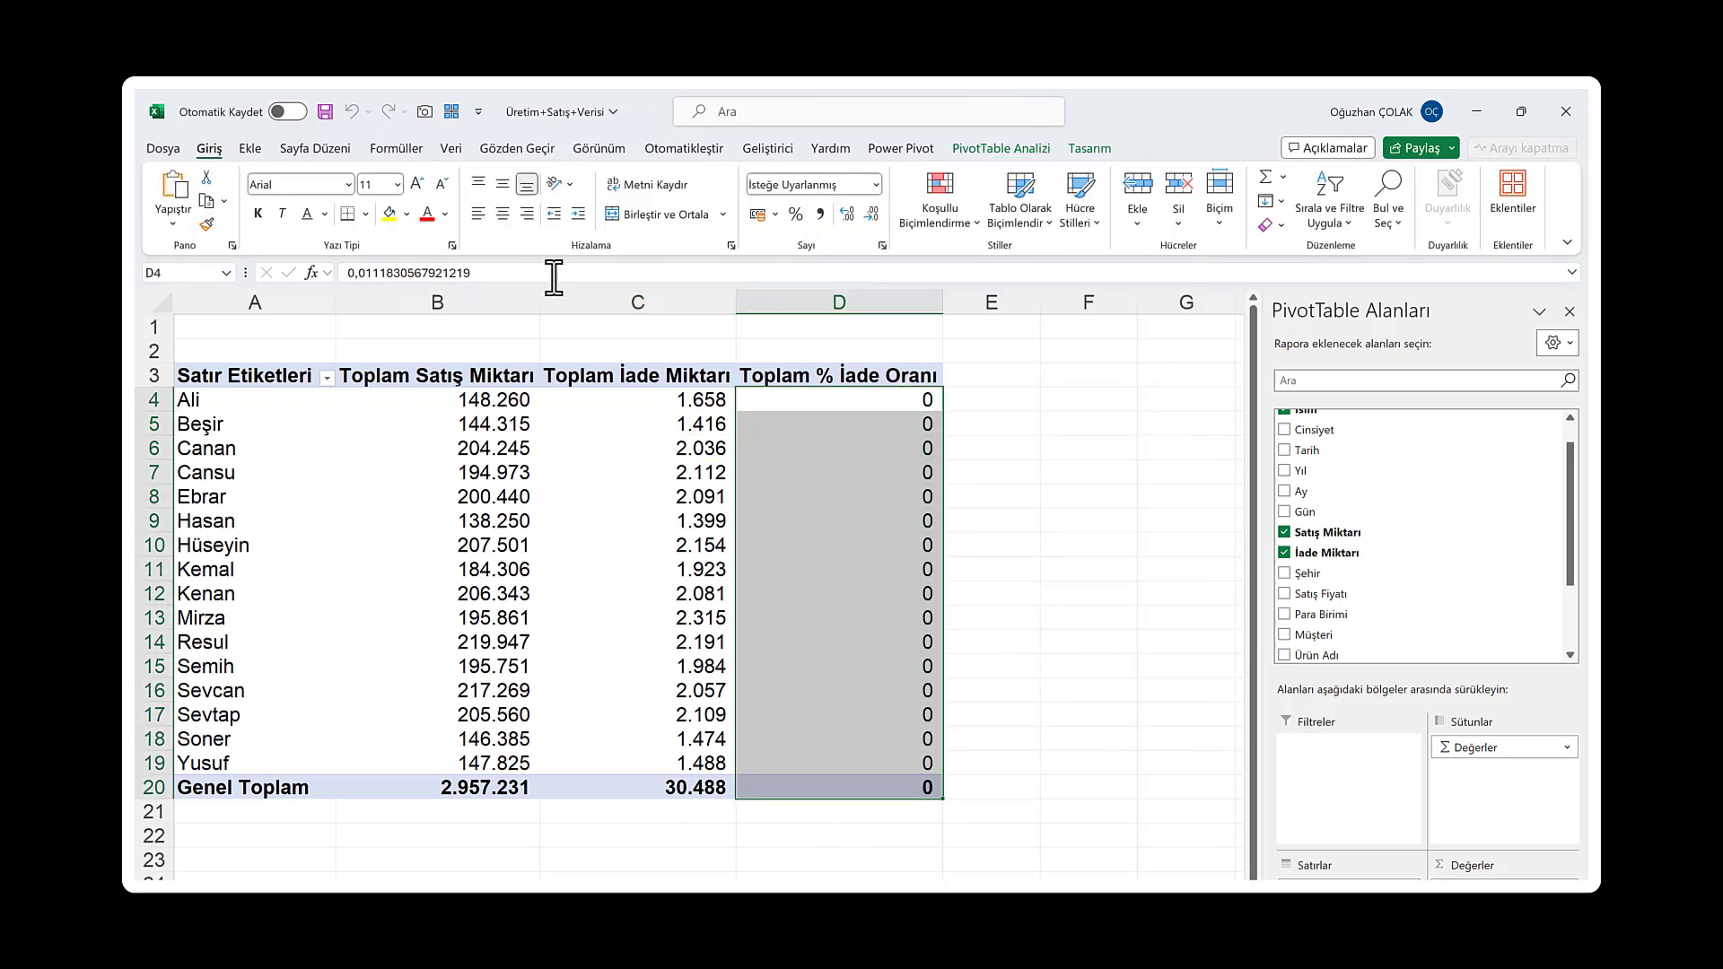
pyautogui.click(795, 214)
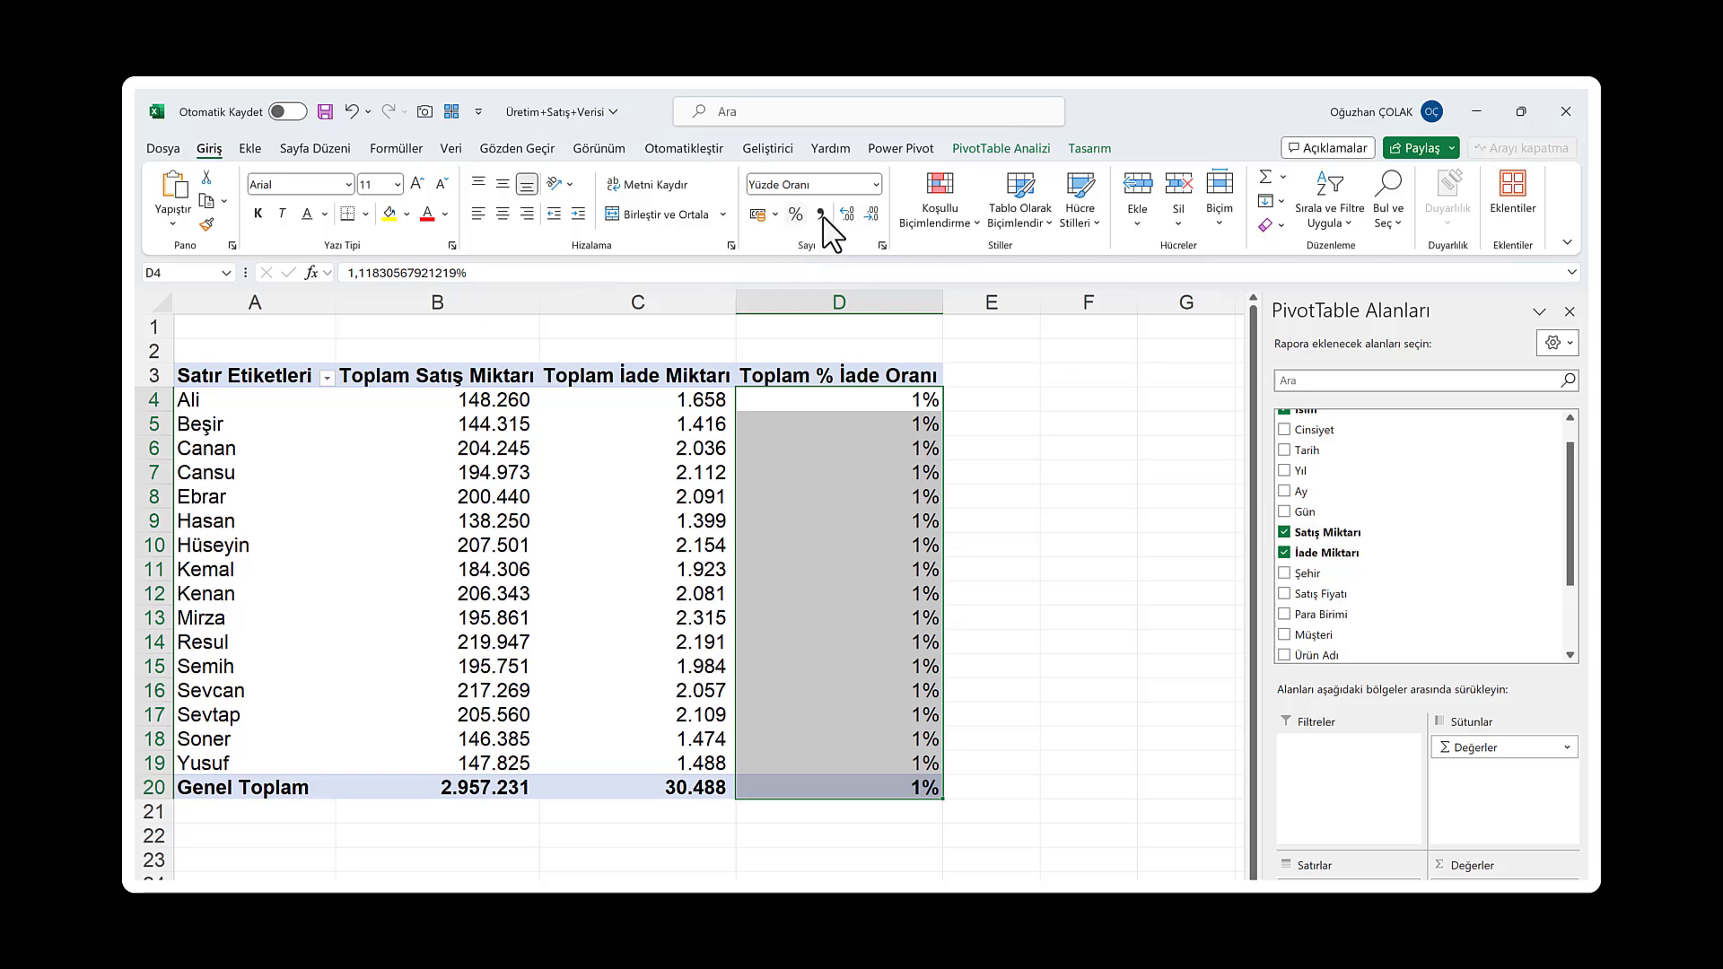
pyautogui.click(847, 214)
pyautogui.click(847, 214)
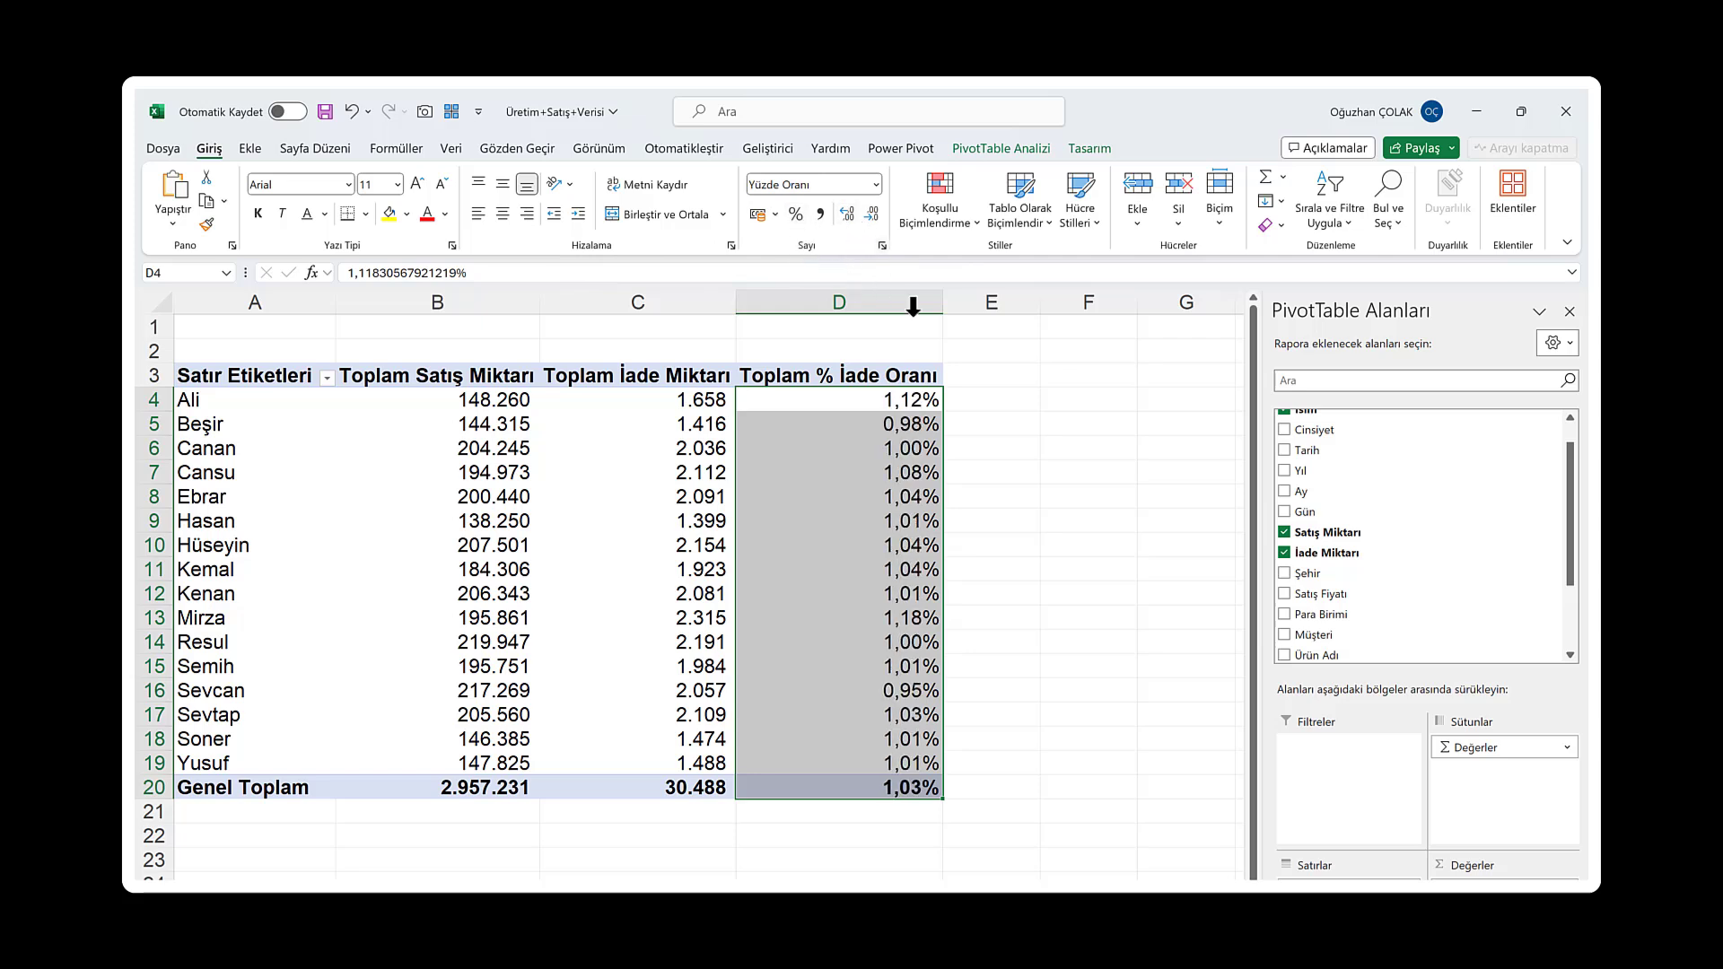
pyautogui.click(887, 497)
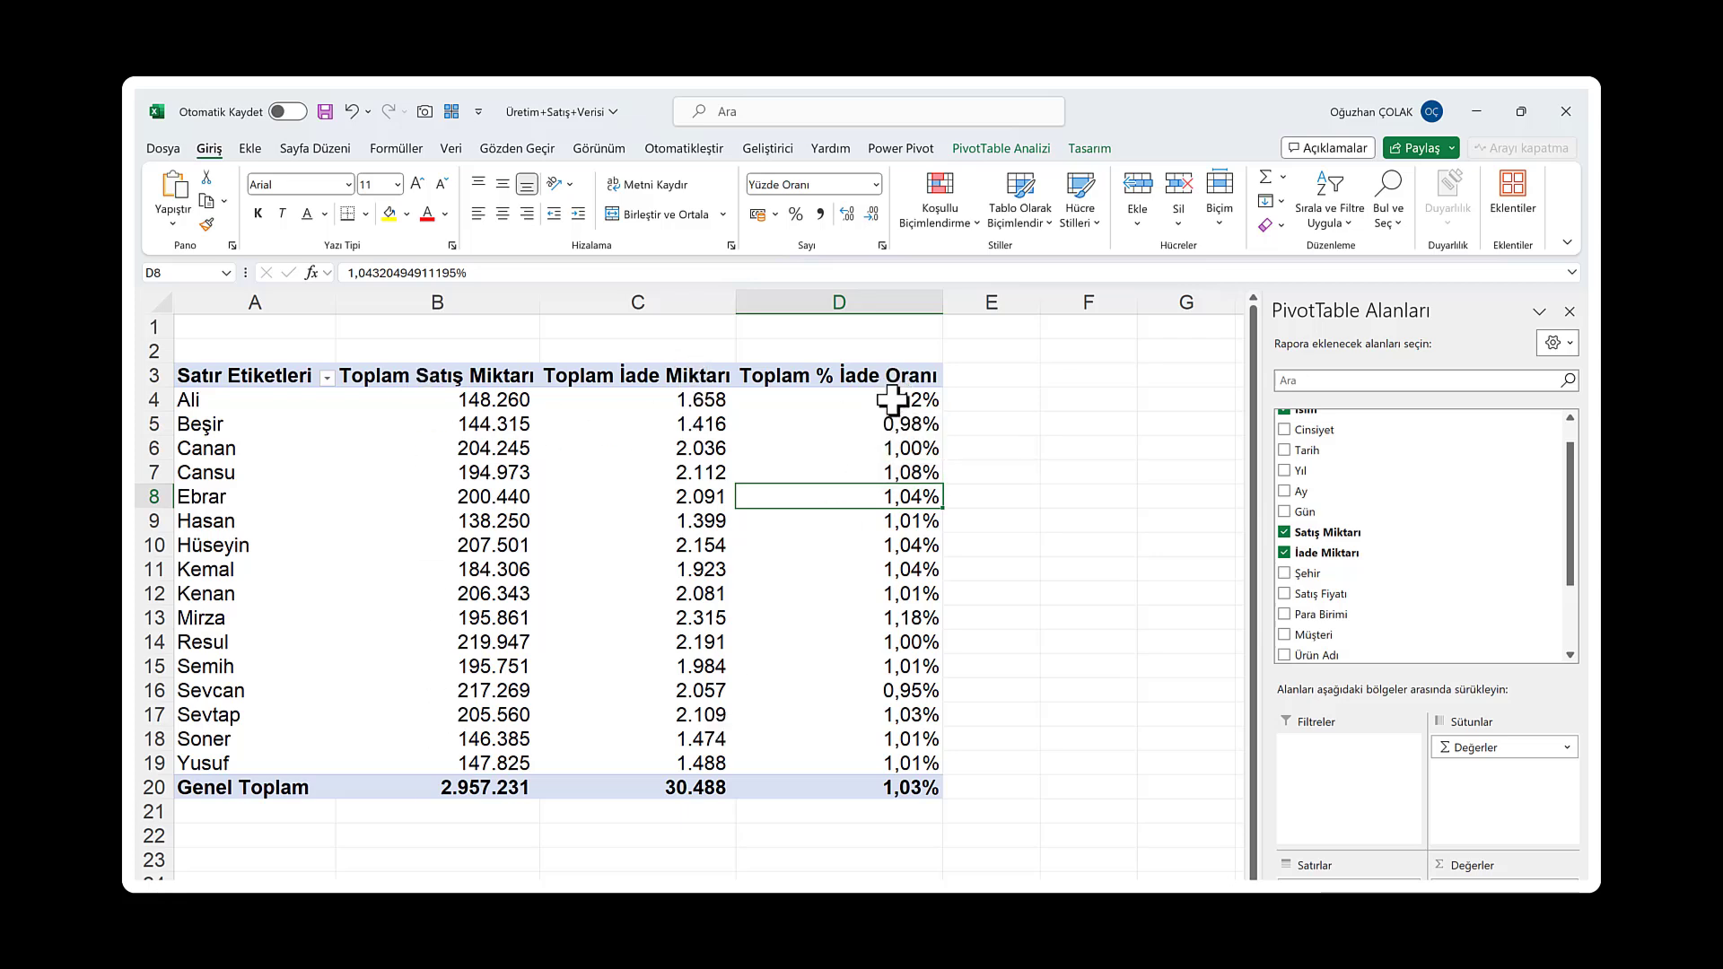
# Change the % İade Oranı calculated field formula to ='Satış Miktarı'-'İade Miktarı'
pyautogui.click(891, 402)
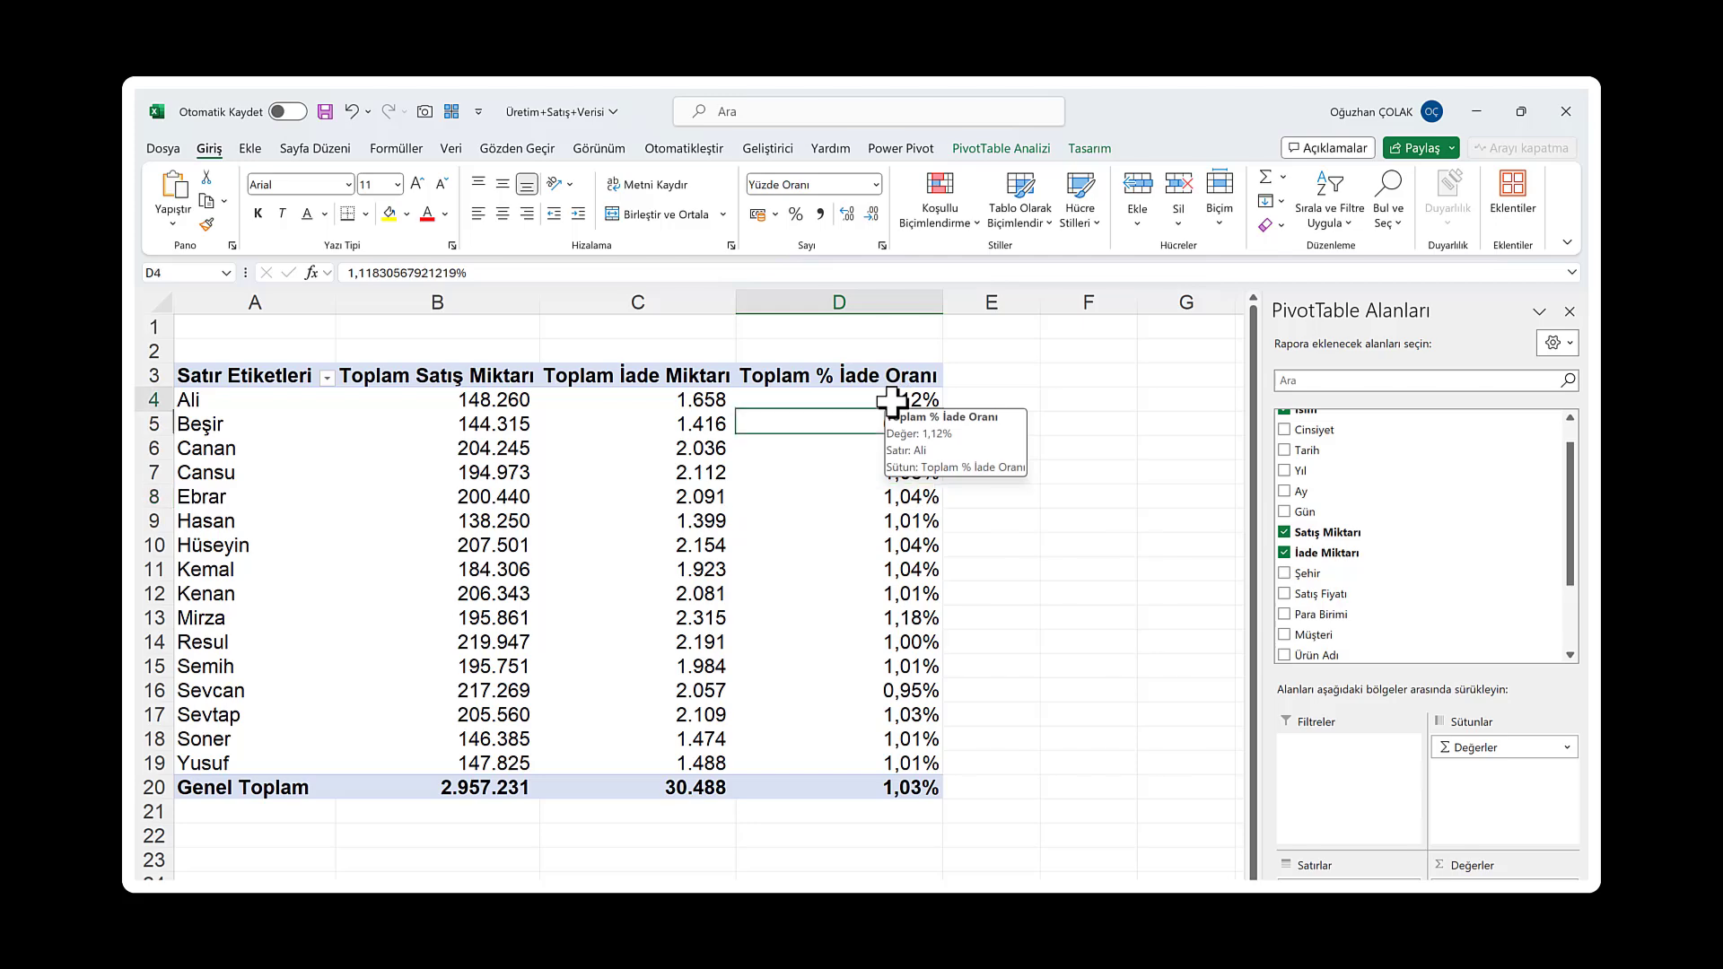
pyautogui.click(1041, 150)
pyautogui.click(1239, 215)
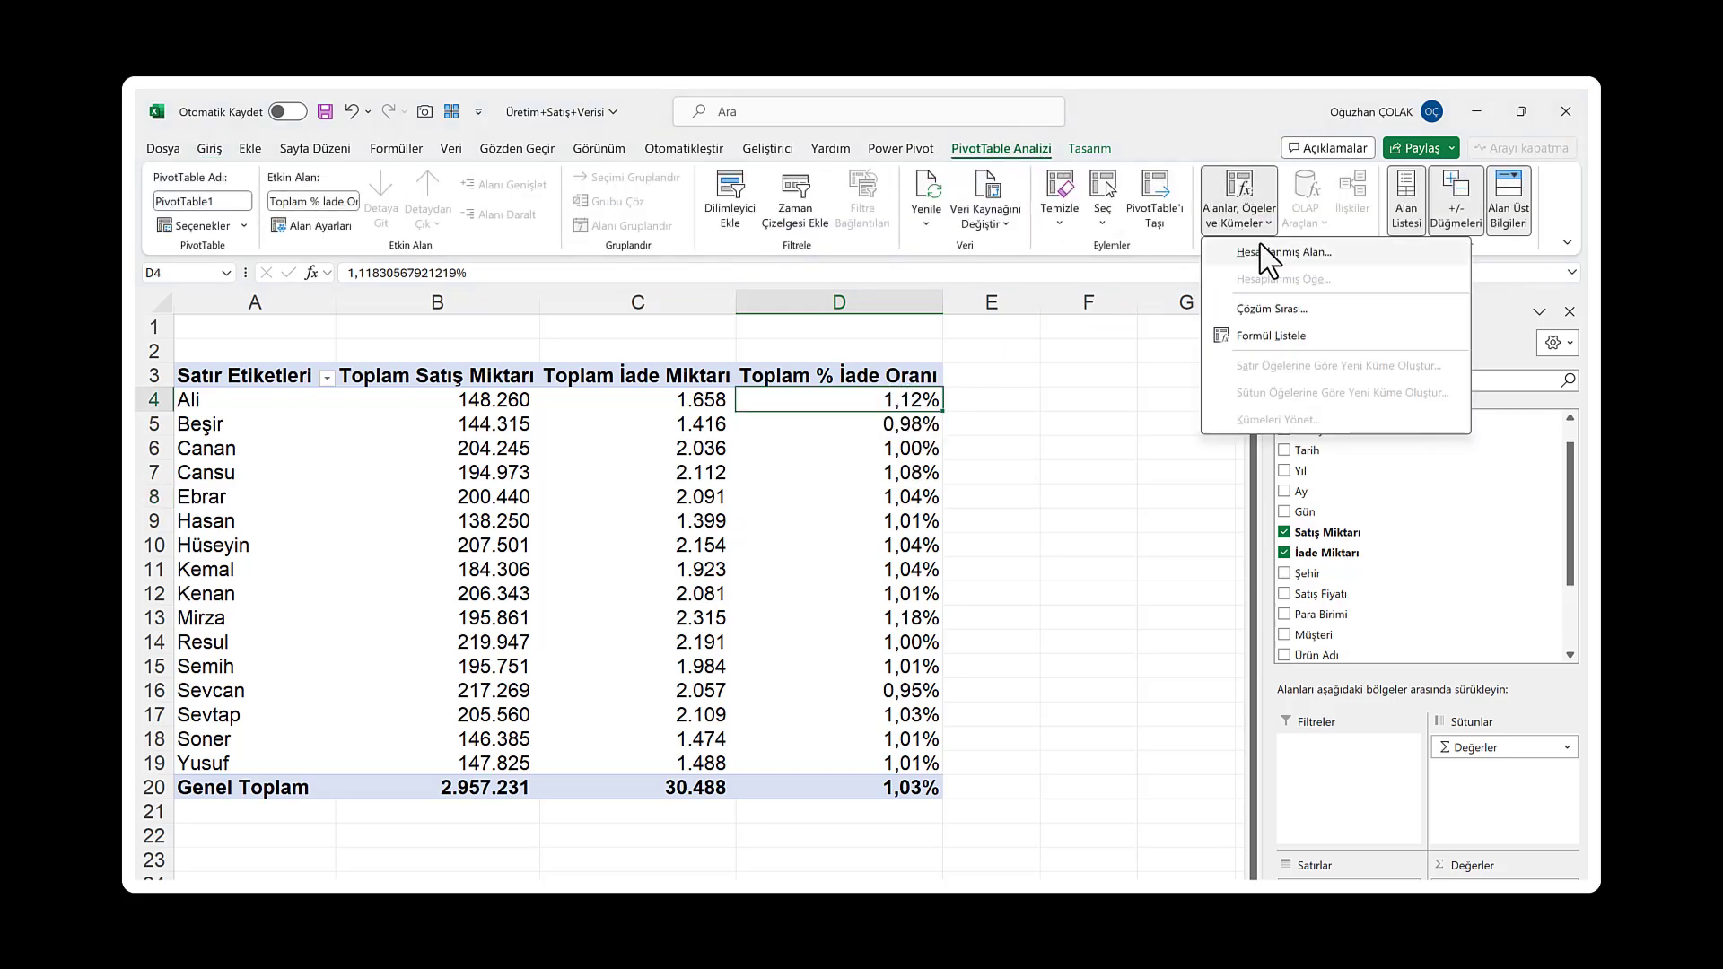
pyautogui.click(1261, 256)
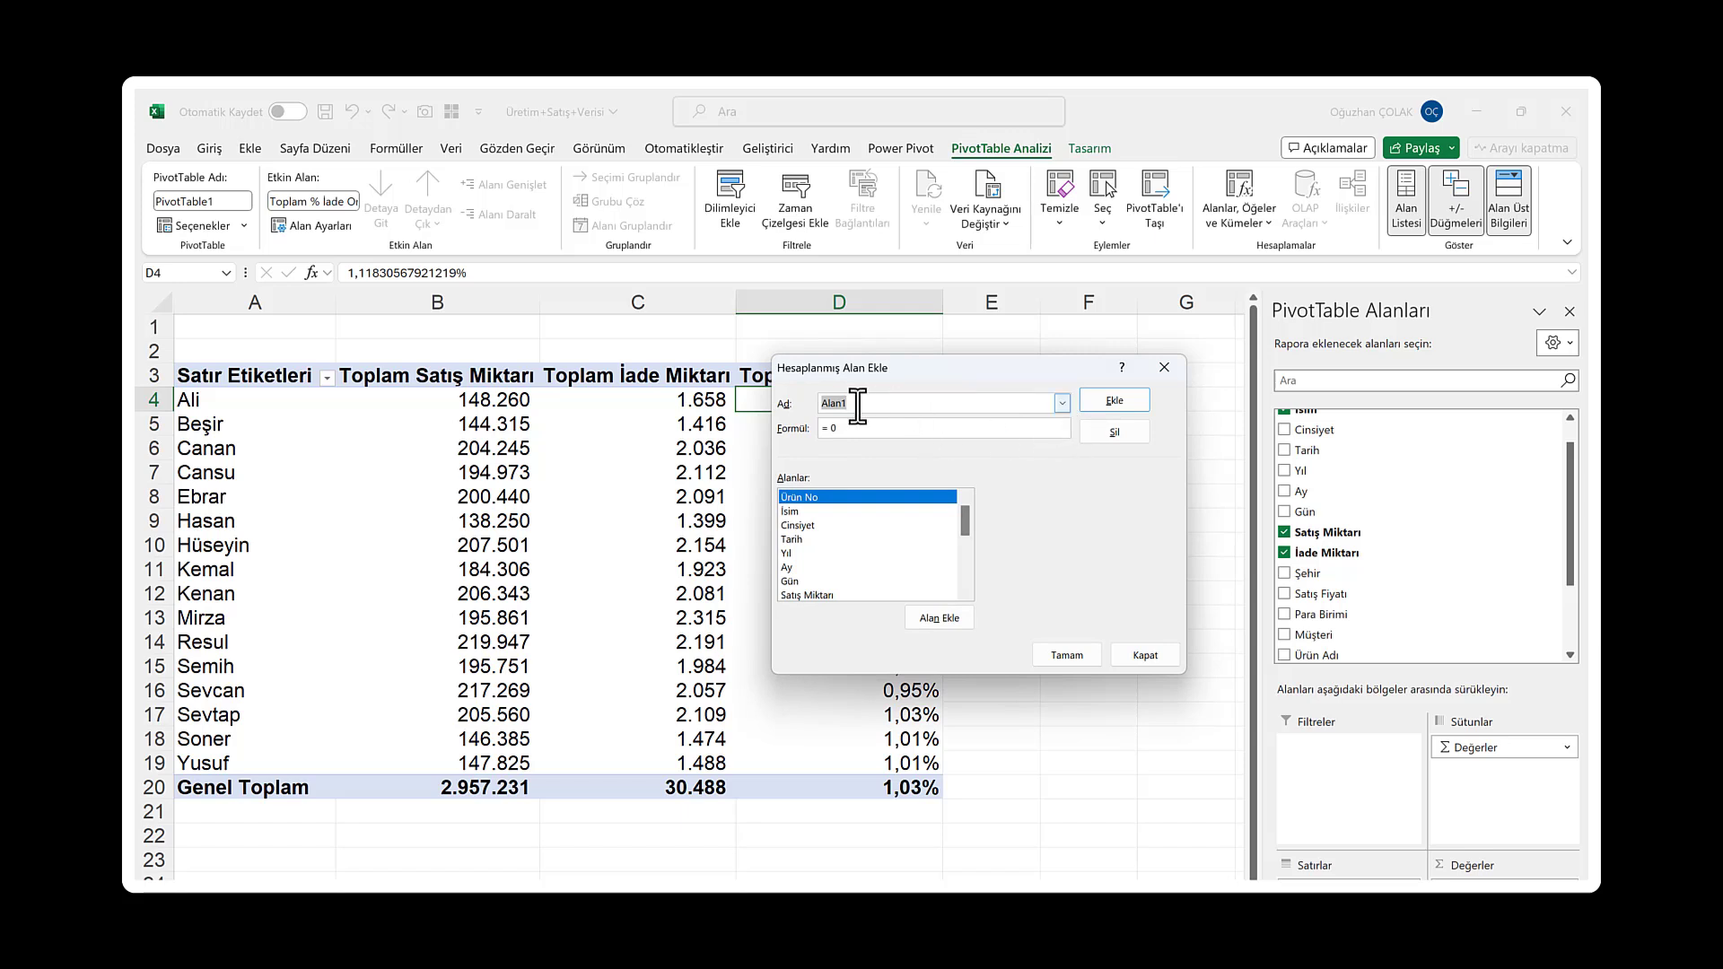
pyautogui.click(1061, 402)
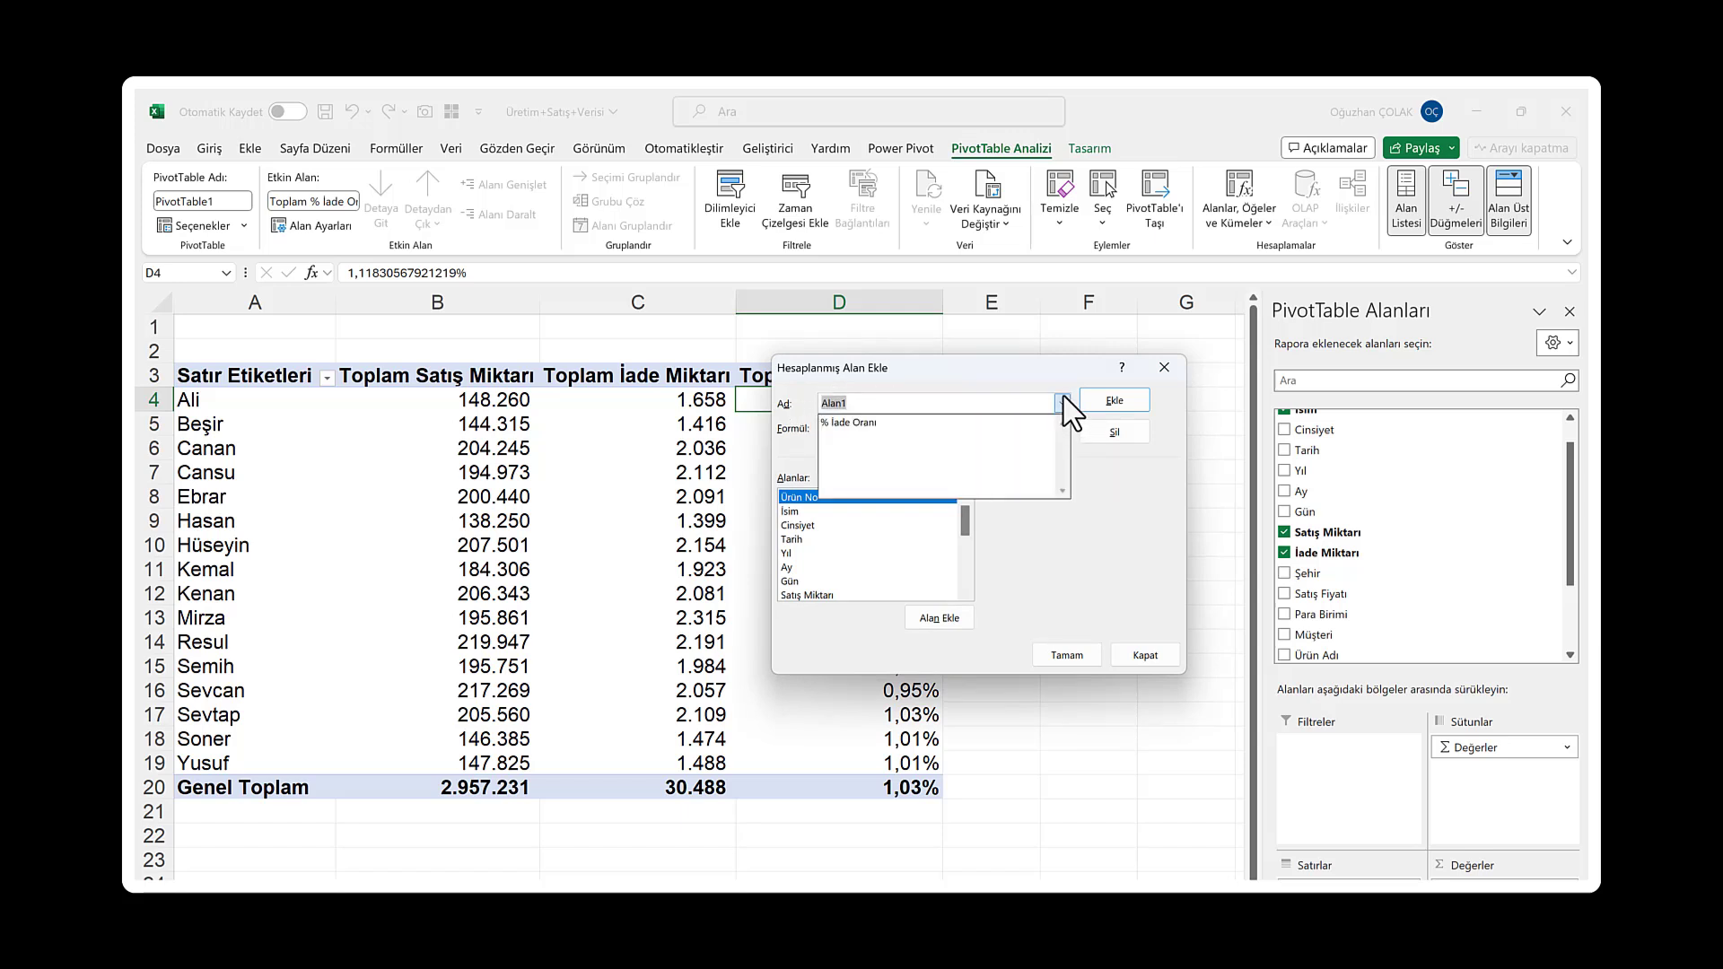
pyautogui.click(897, 422)
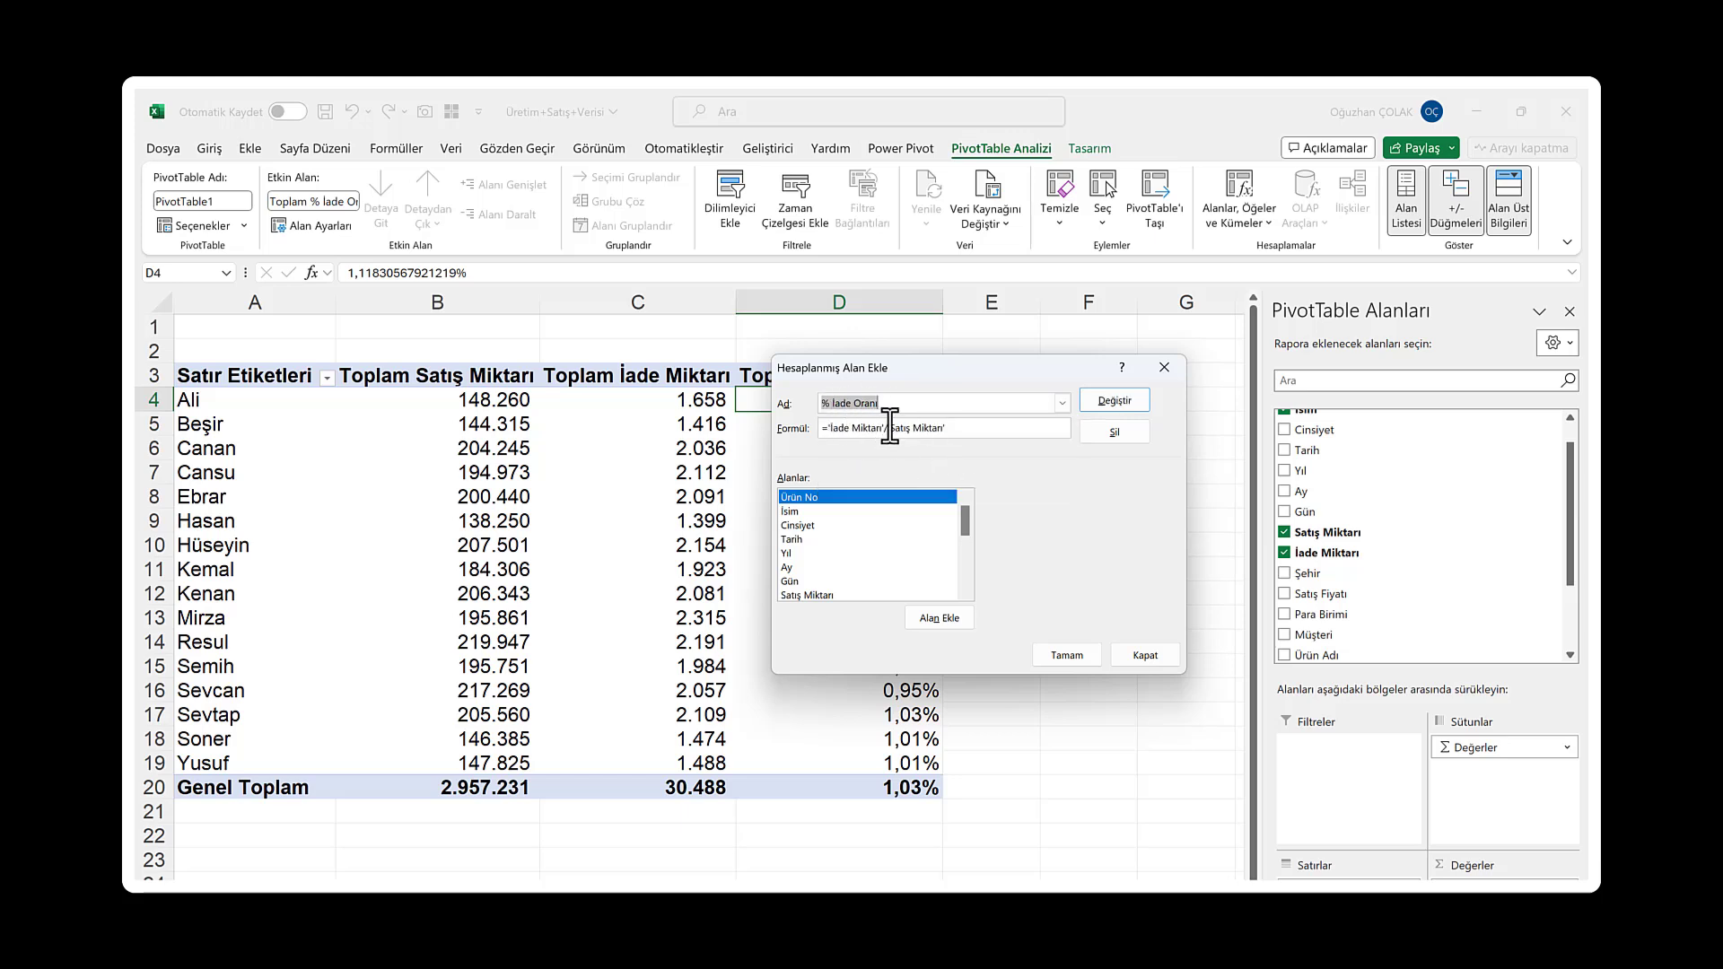
pyautogui.click(888, 428)
pyautogui.scroll(-1, 812, 547)
pyautogui.doubleClick(819, 553)
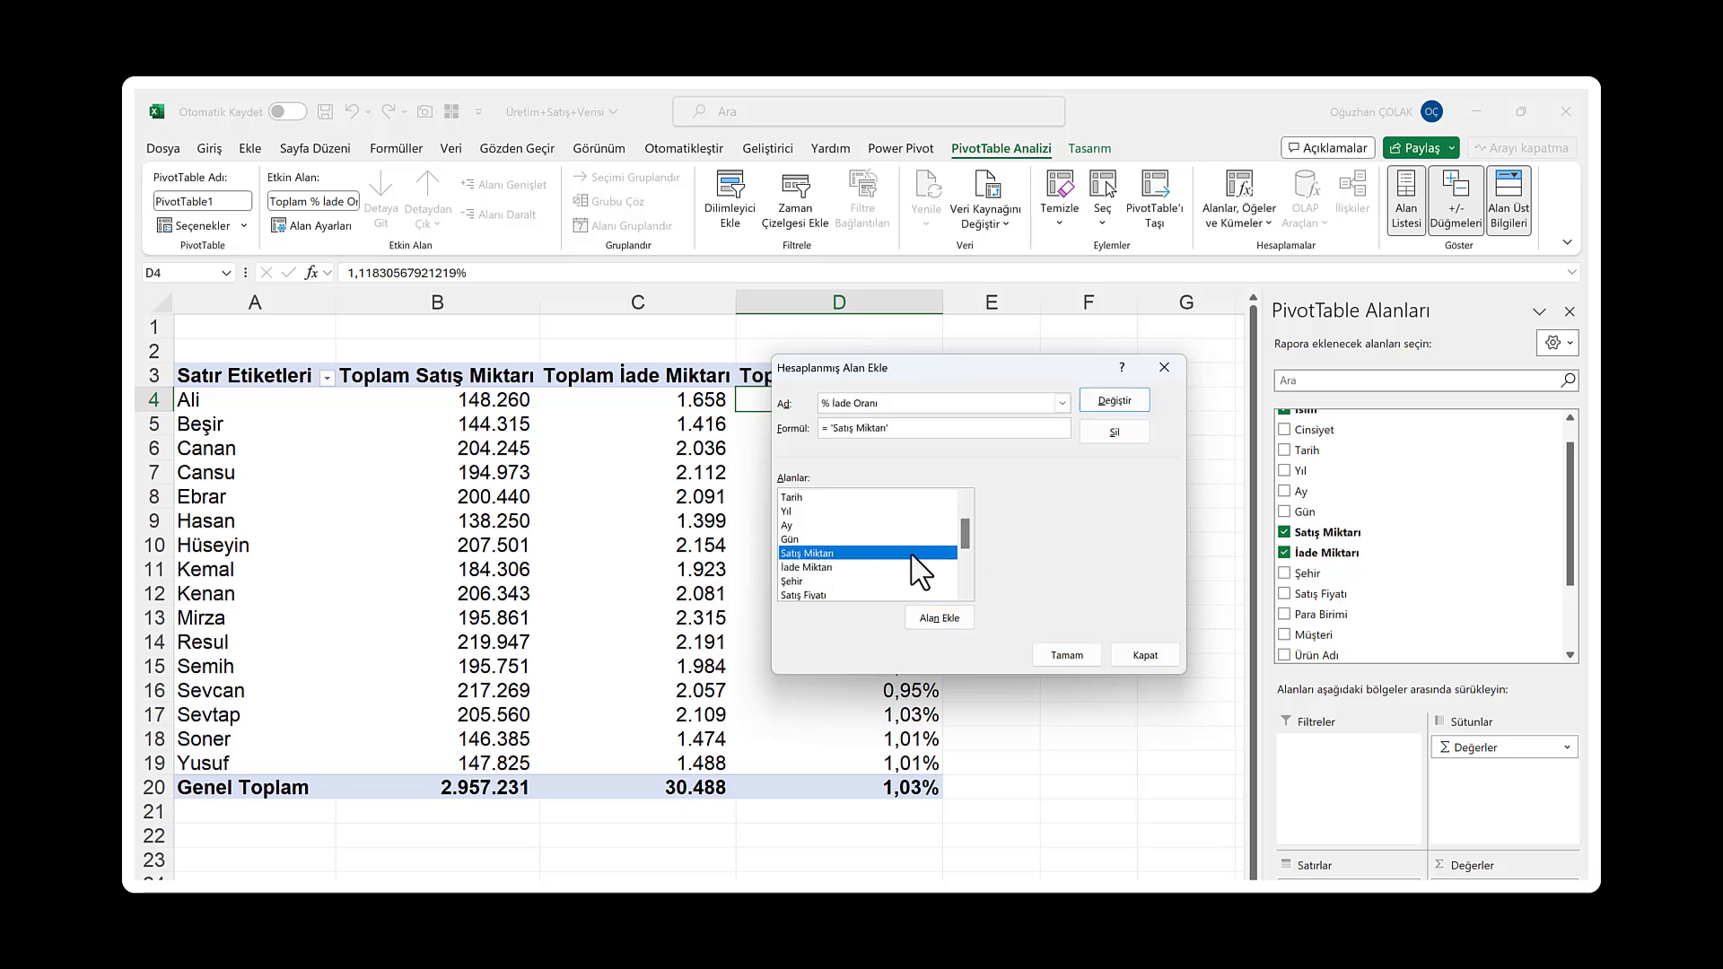
pyautogui.write('-')
pyautogui.doubleClick(816, 568)
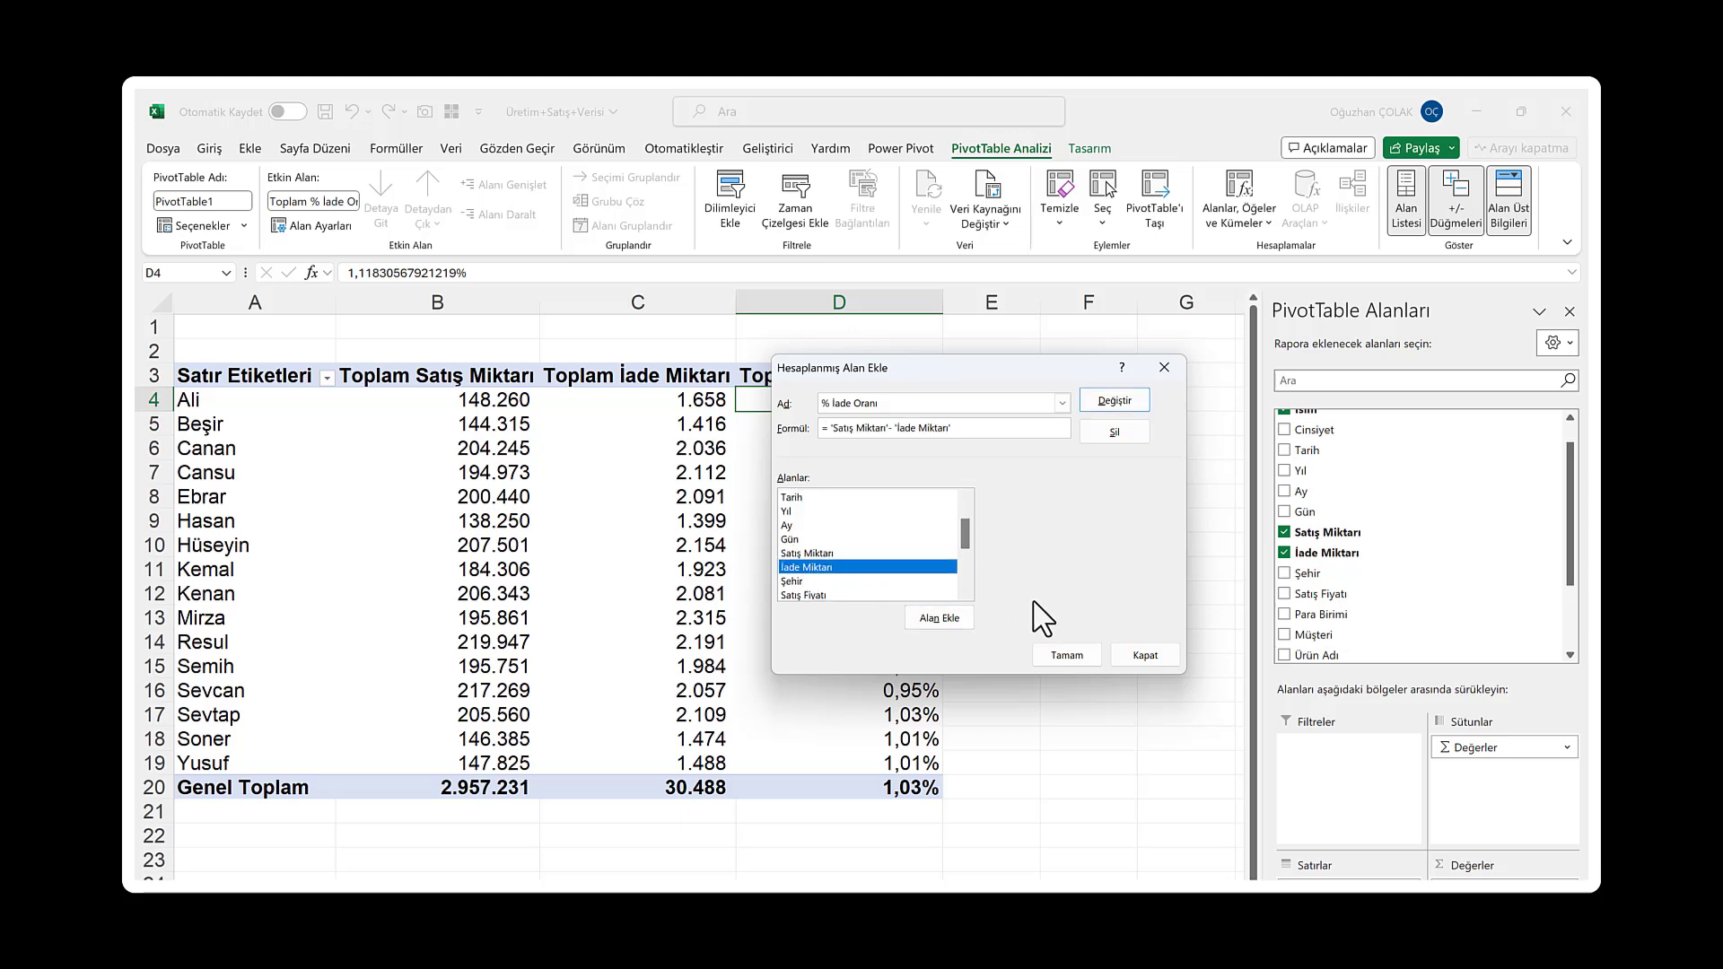
pyautogui.click(1065, 655)
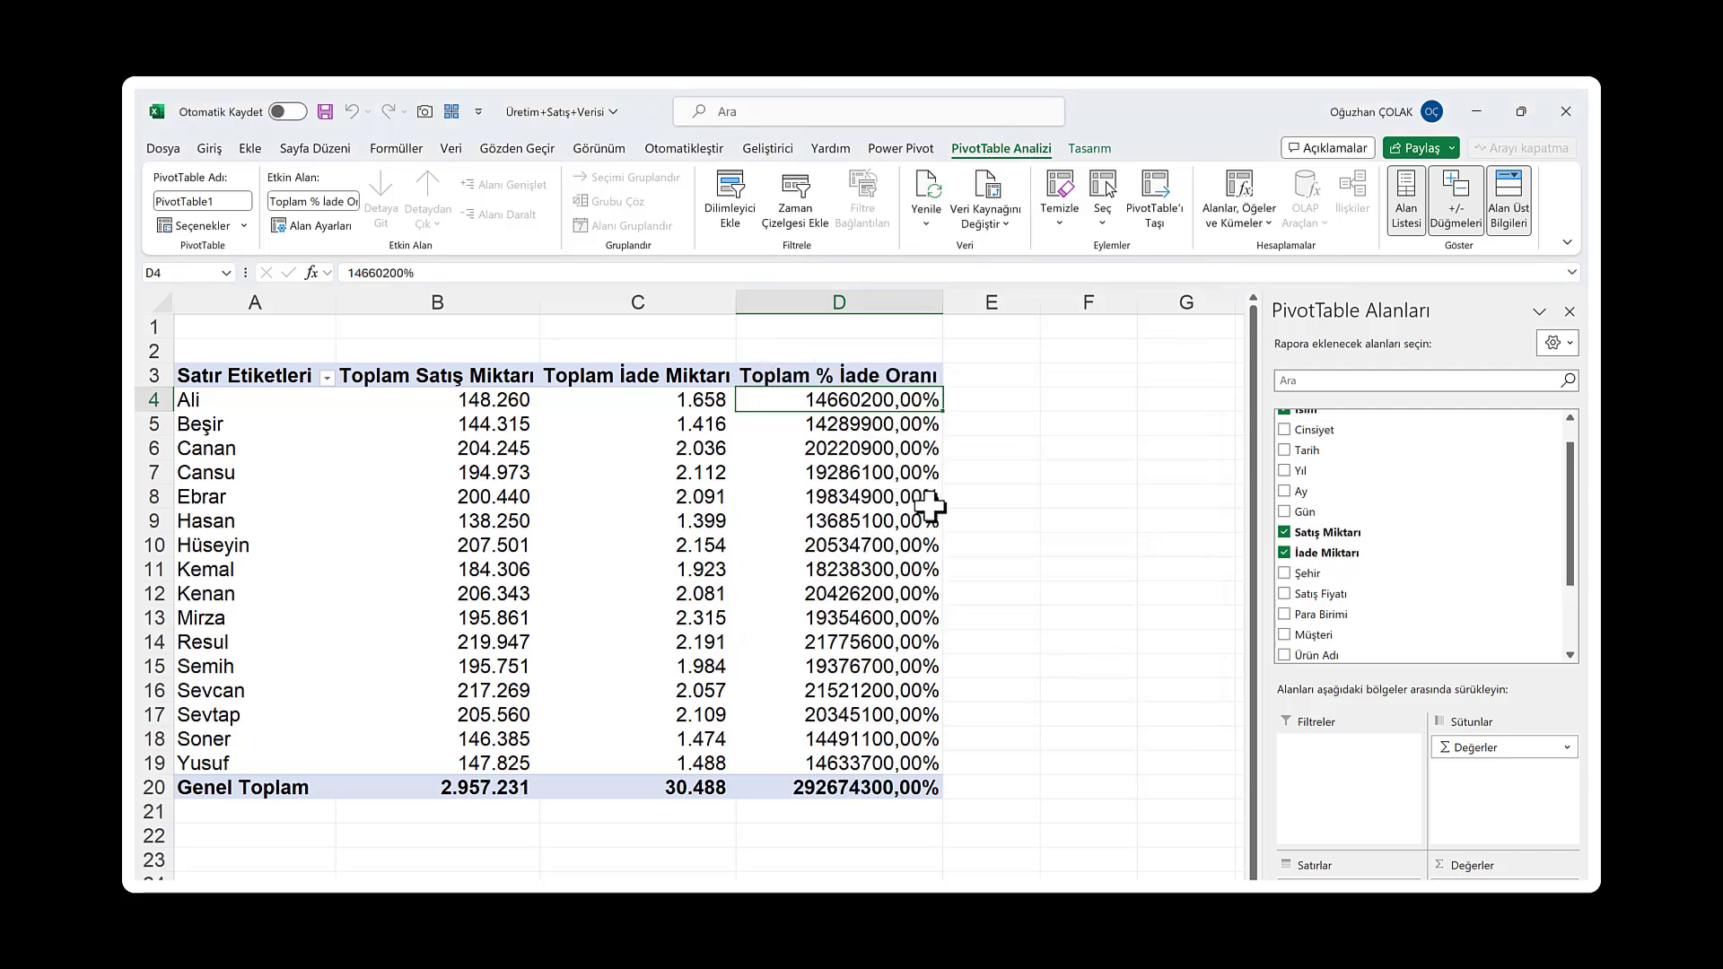
# Format column D as whole numbers with thousand separators, e.g. 146.602 and 2.926.743
pyautogui.moveTo(876, 405); pyautogui.dragTo(870, 747)
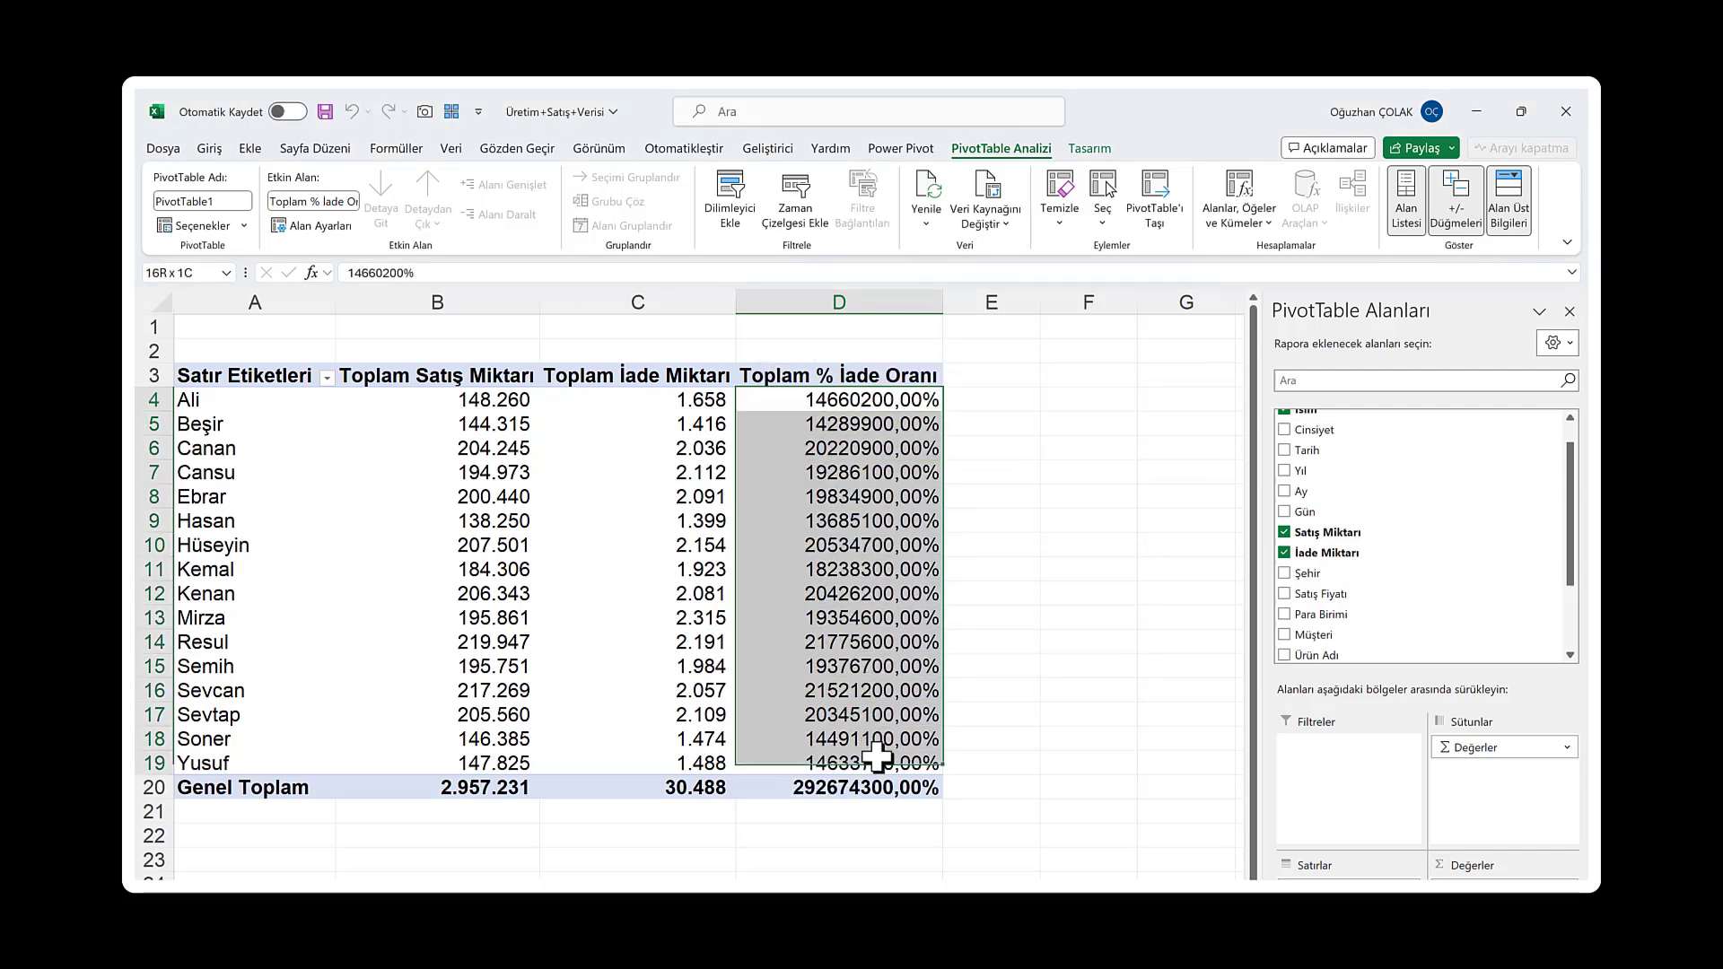
pyautogui.click(209, 149)
pyautogui.click(874, 185)
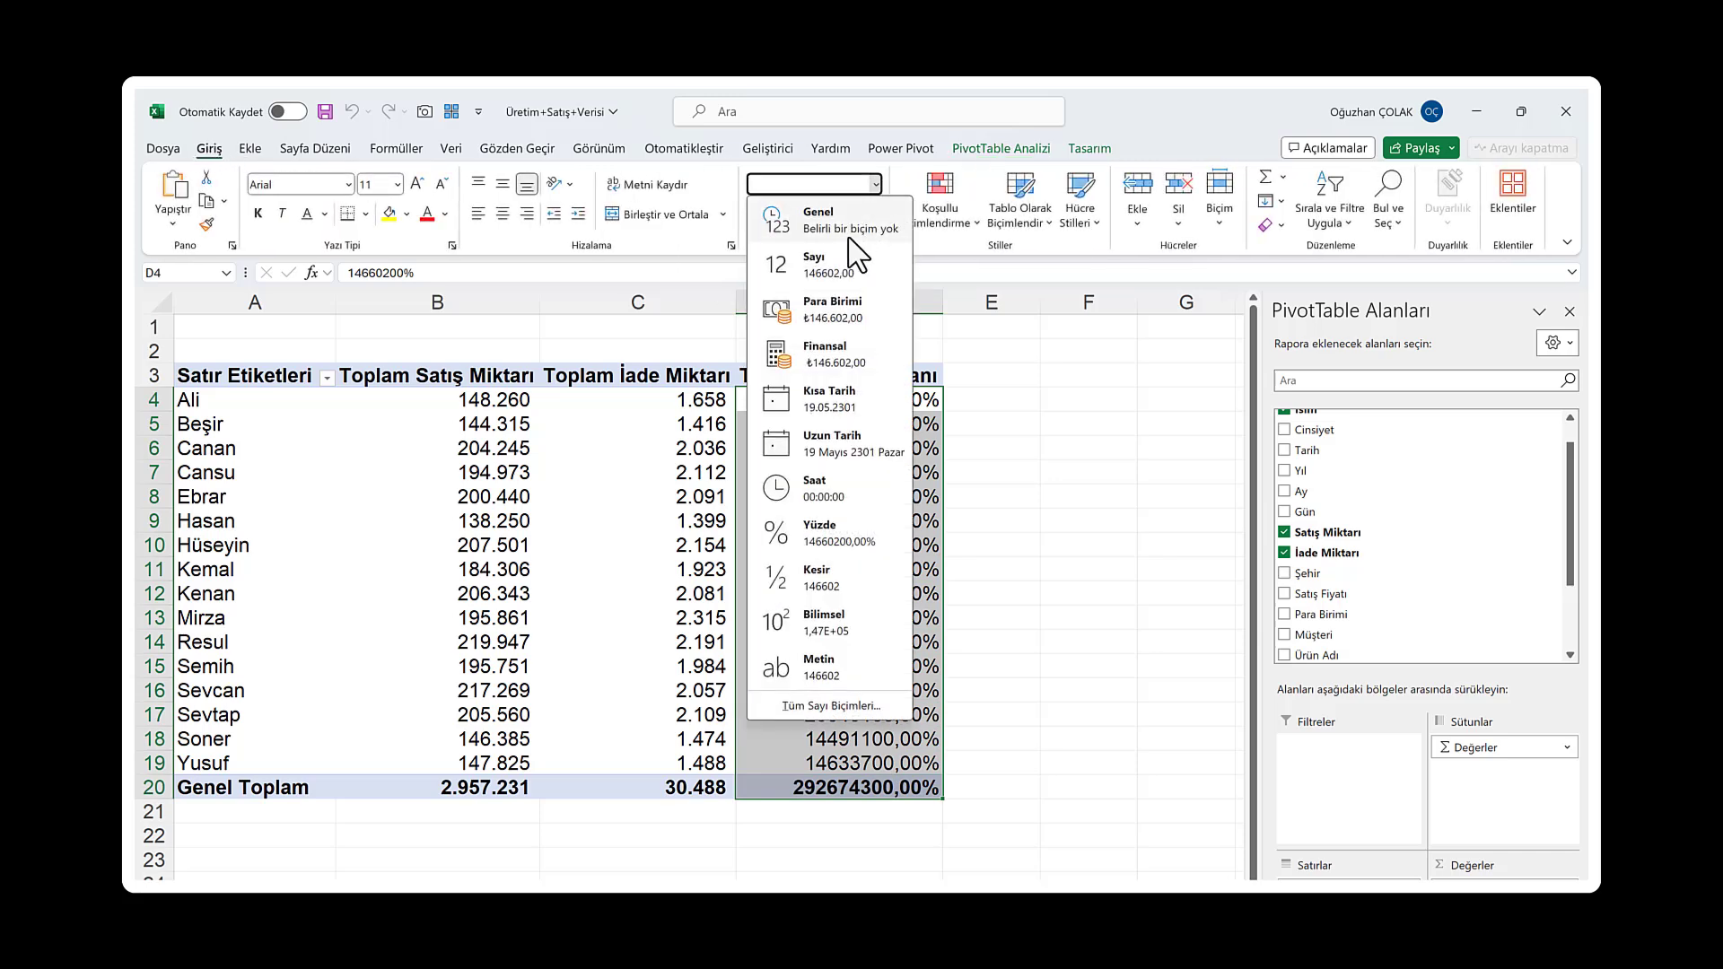
pyautogui.click(864, 251)
pyautogui.click(820, 214)
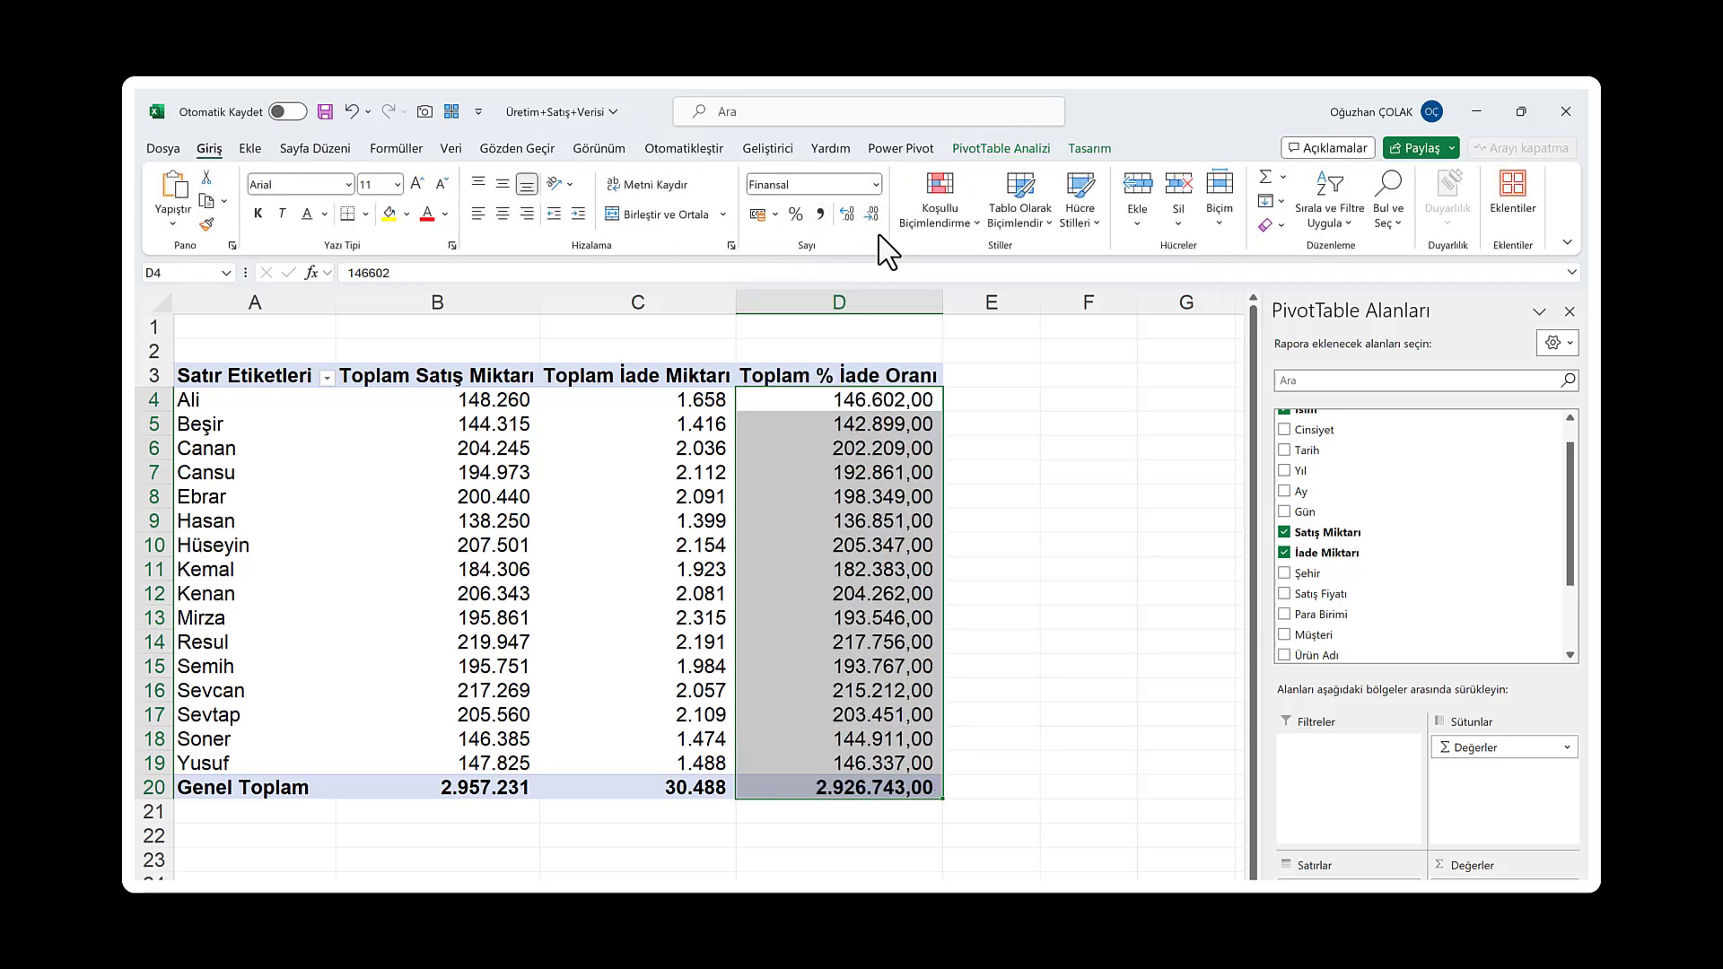
pyautogui.click(871, 214)
pyautogui.click(871, 213)
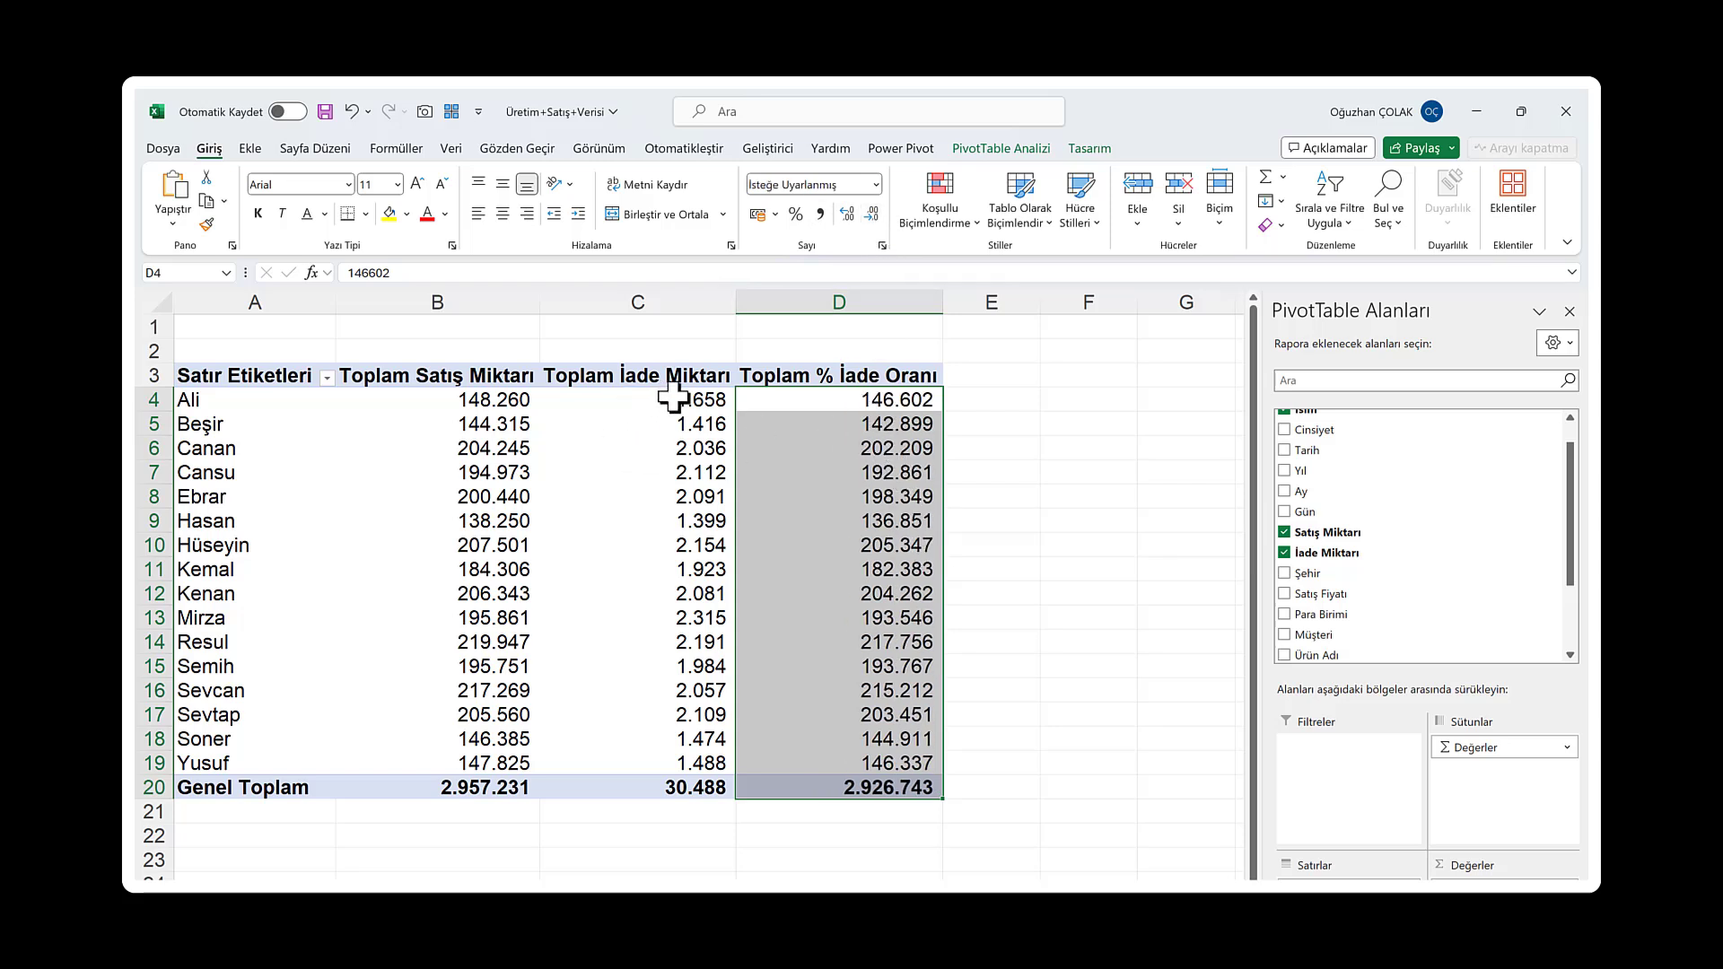
pyautogui.moveTo(861, 423)
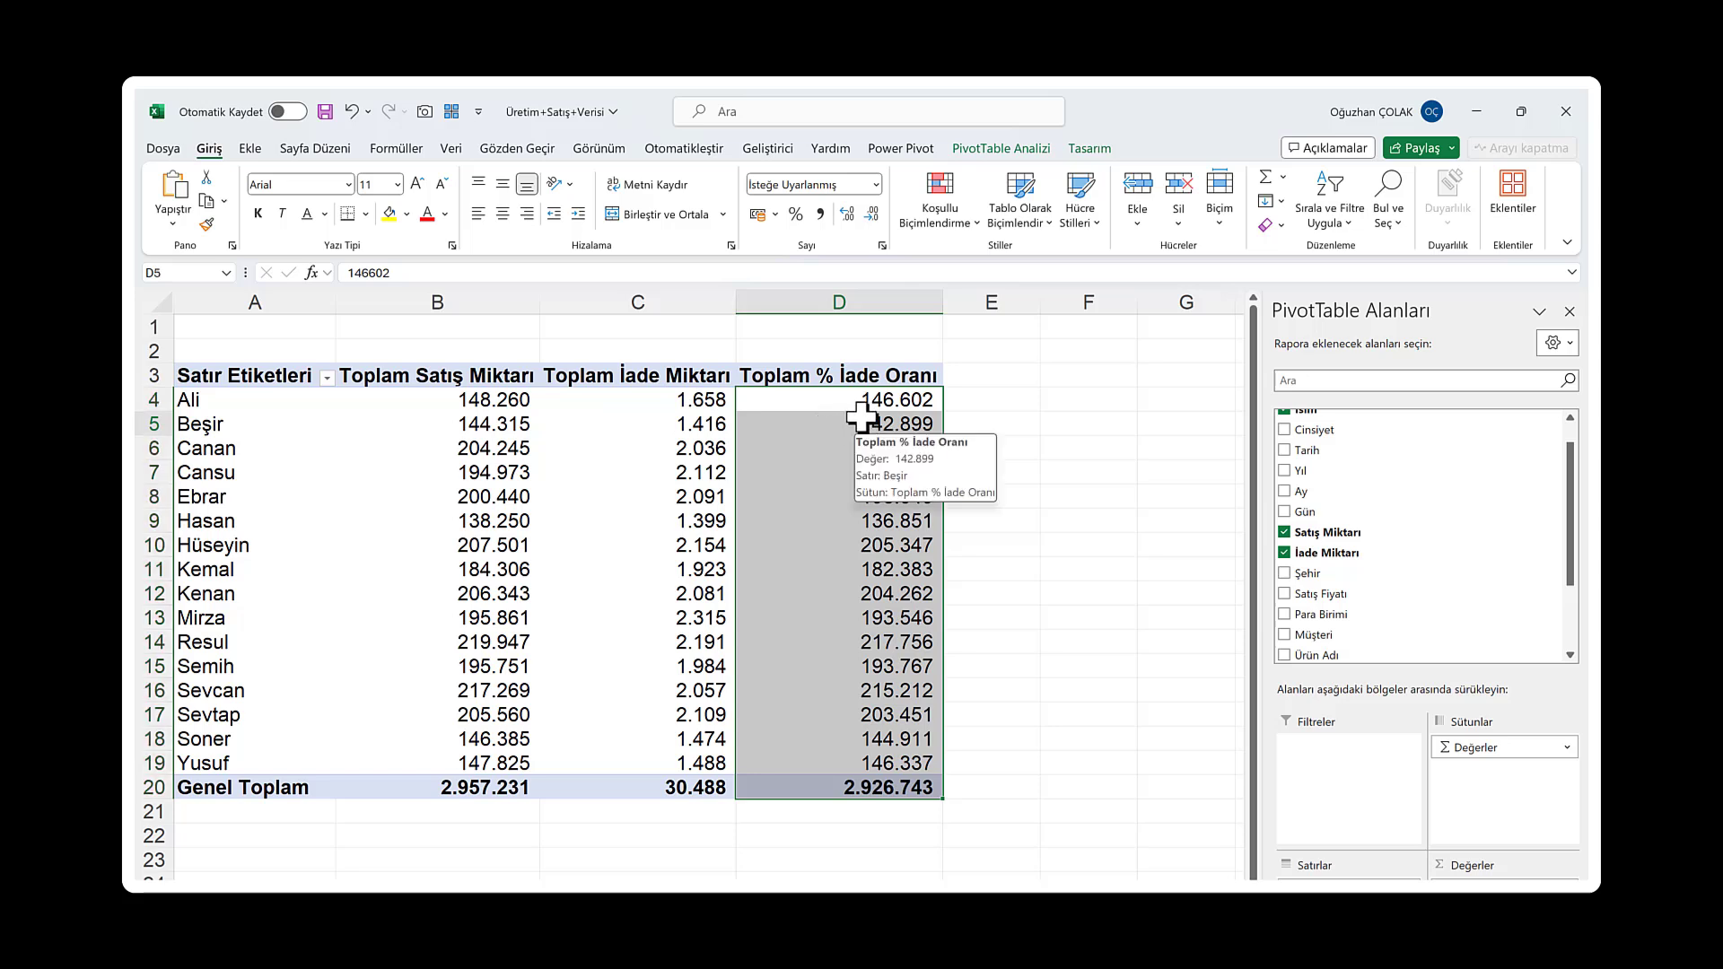
pyautogui.click(861, 427)
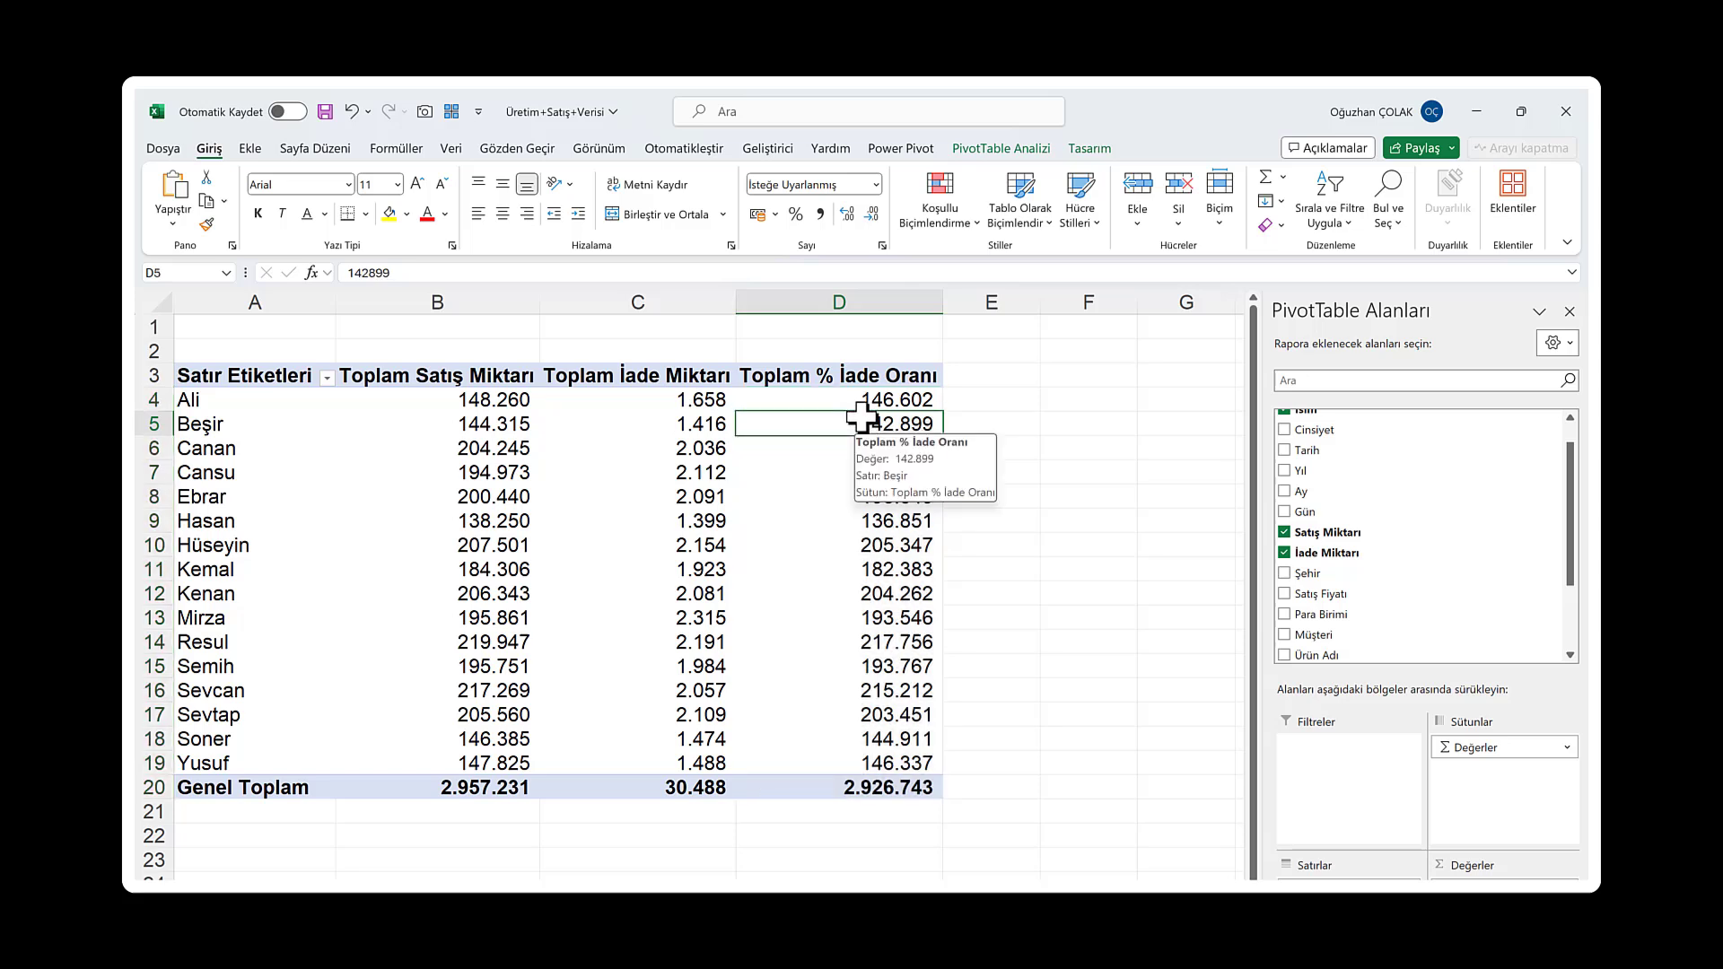
# Delete the % İade Oranı calculated field from the pivot's Calculated Field dialog
pyautogui.click(1003, 150)
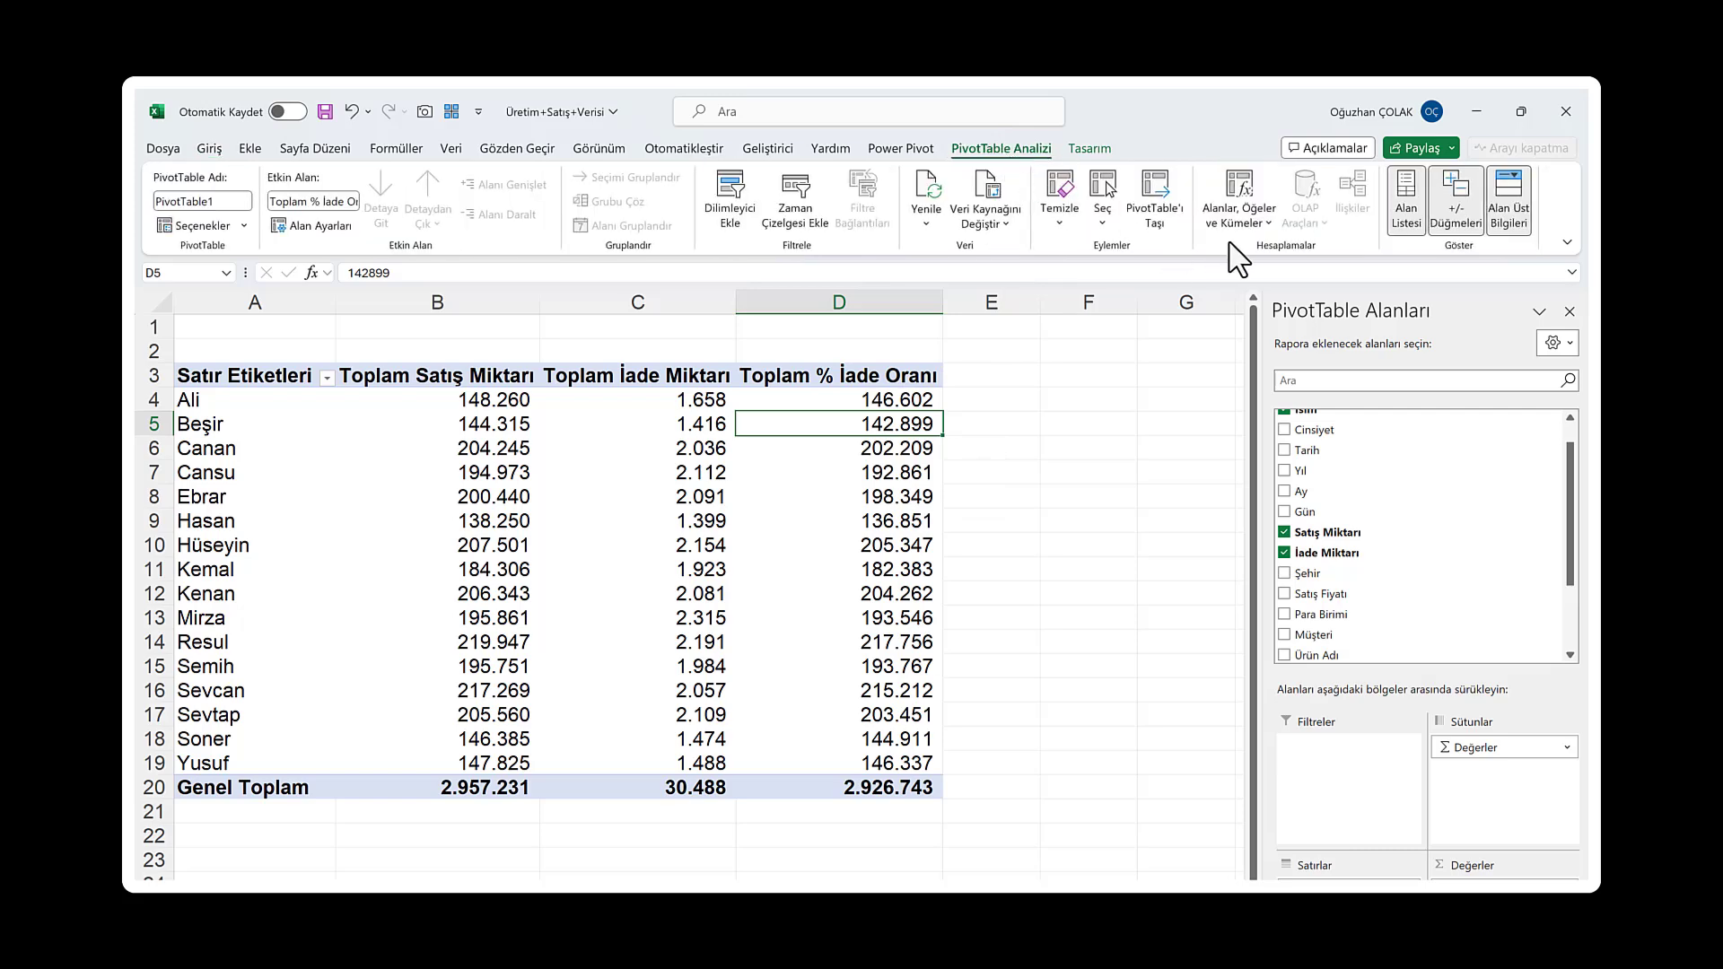
pyautogui.click(1250, 222)
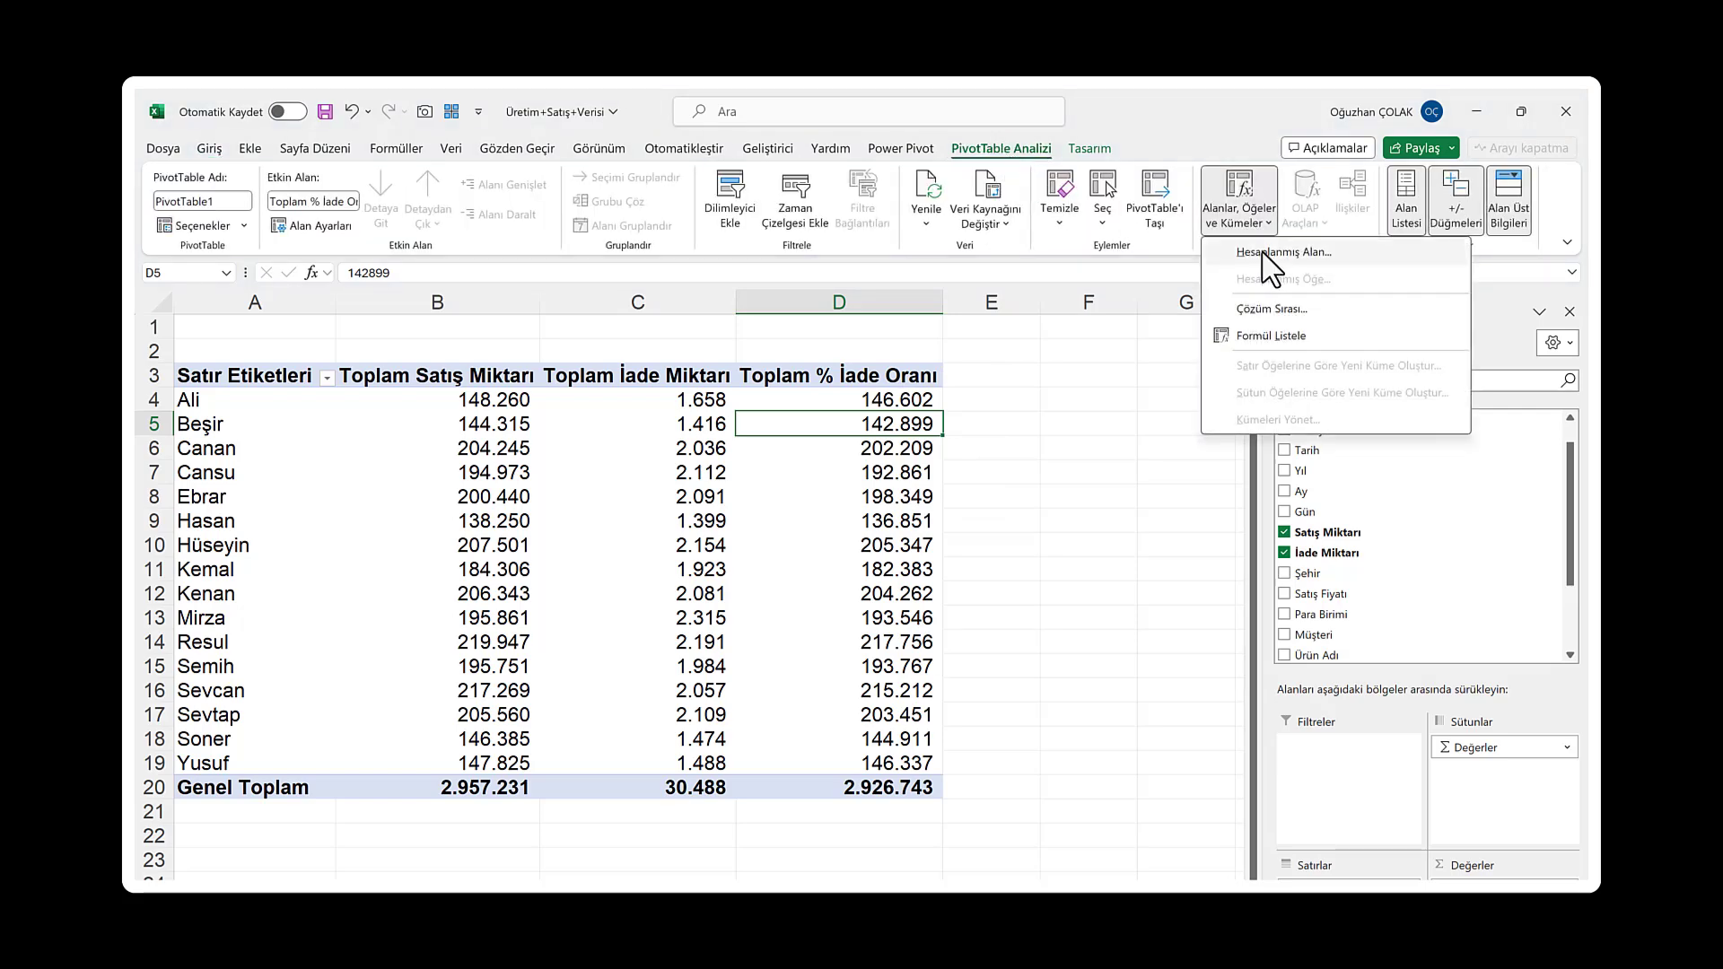
pyautogui.click(1266, 254)
pyautogui.moveTo(1047, 372); pyautogui.dragTo(1177, 363)
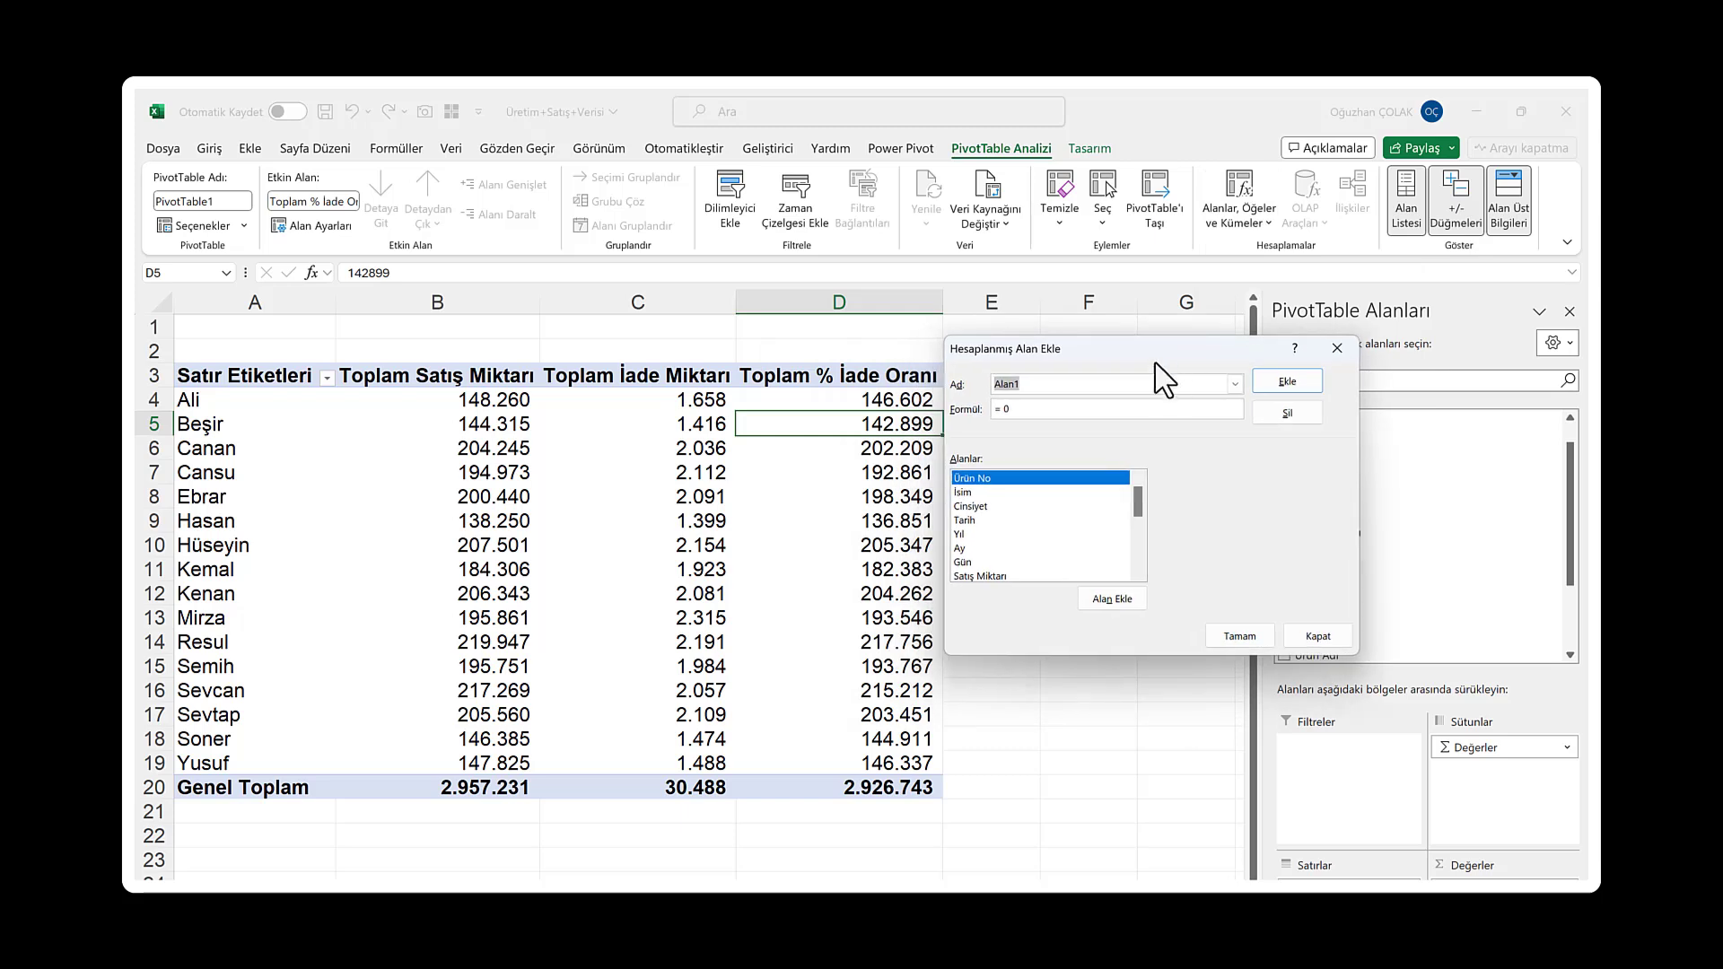
pyautogui.click(1235, 384)
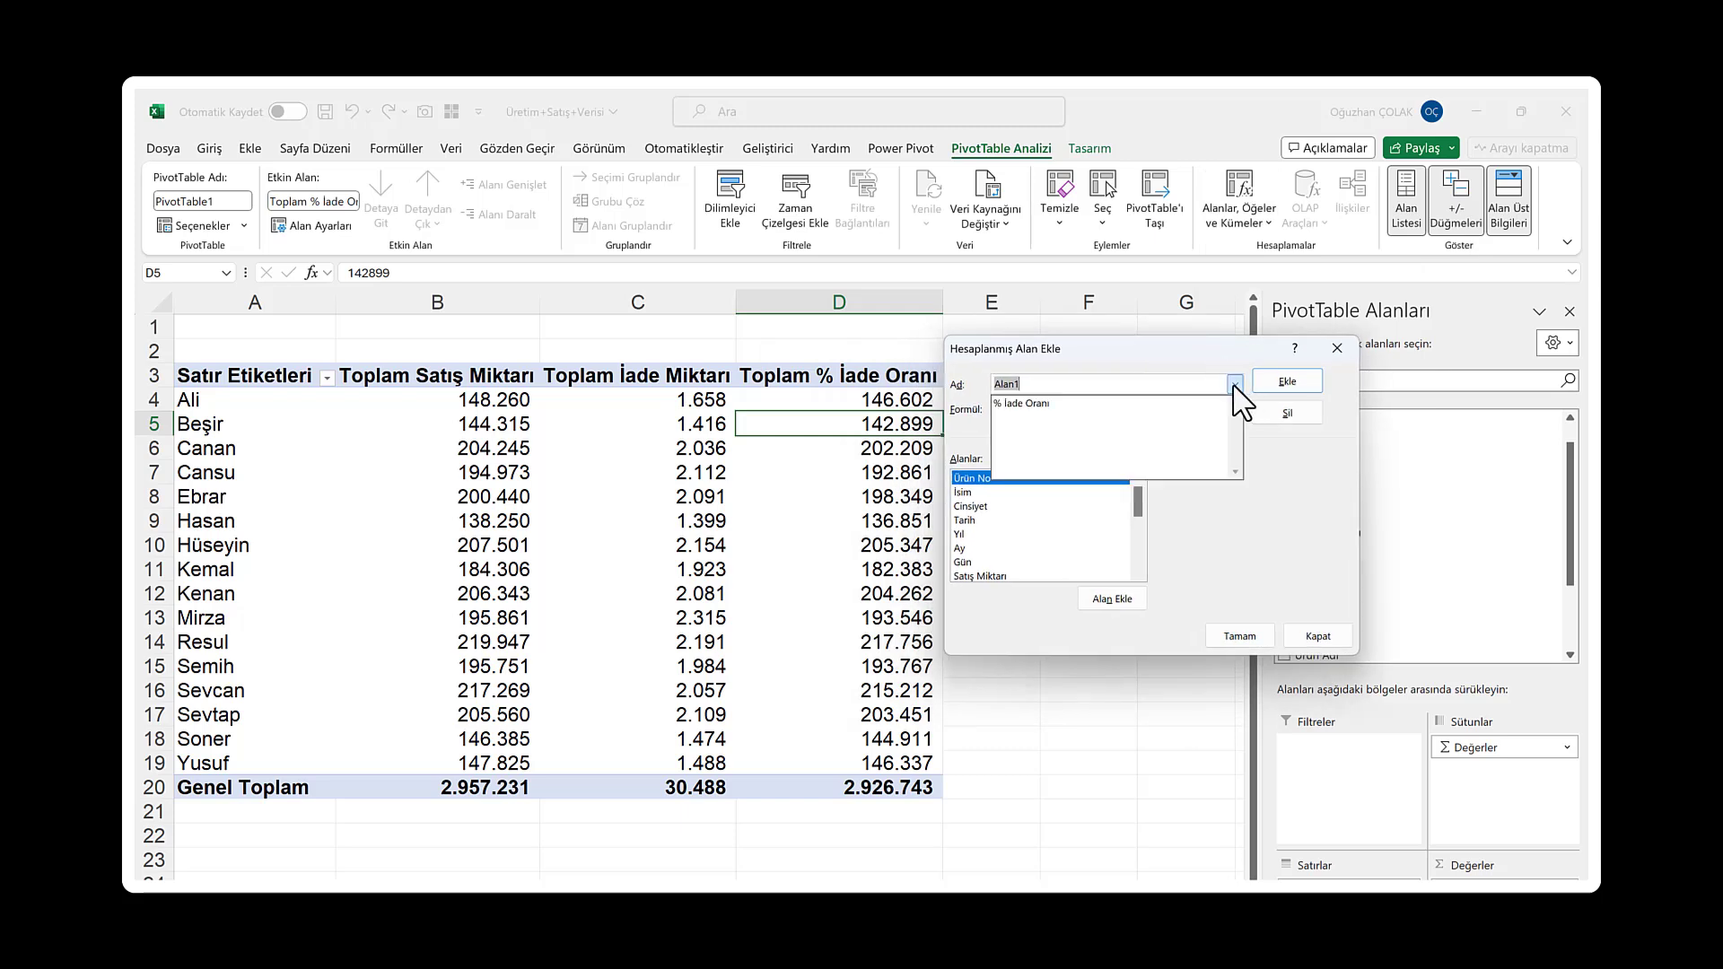
pyautogui.click(1088, 404)
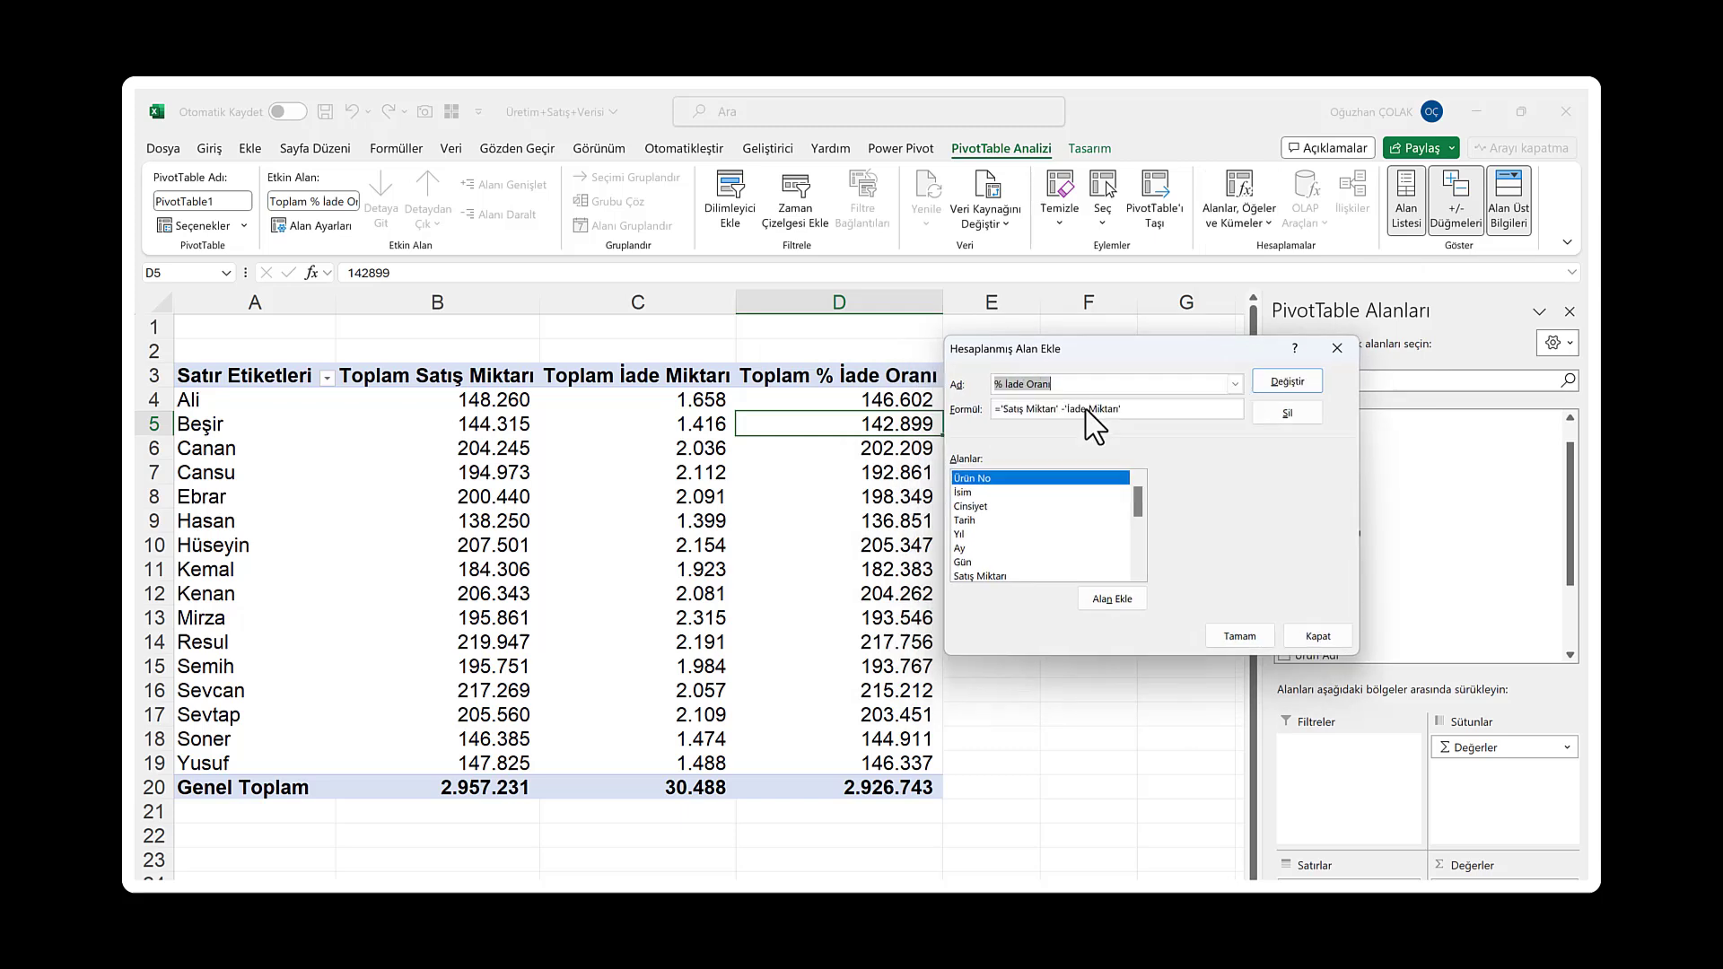
pyautogui.click(1288, 414)
pyautogui.click(1250, 630)
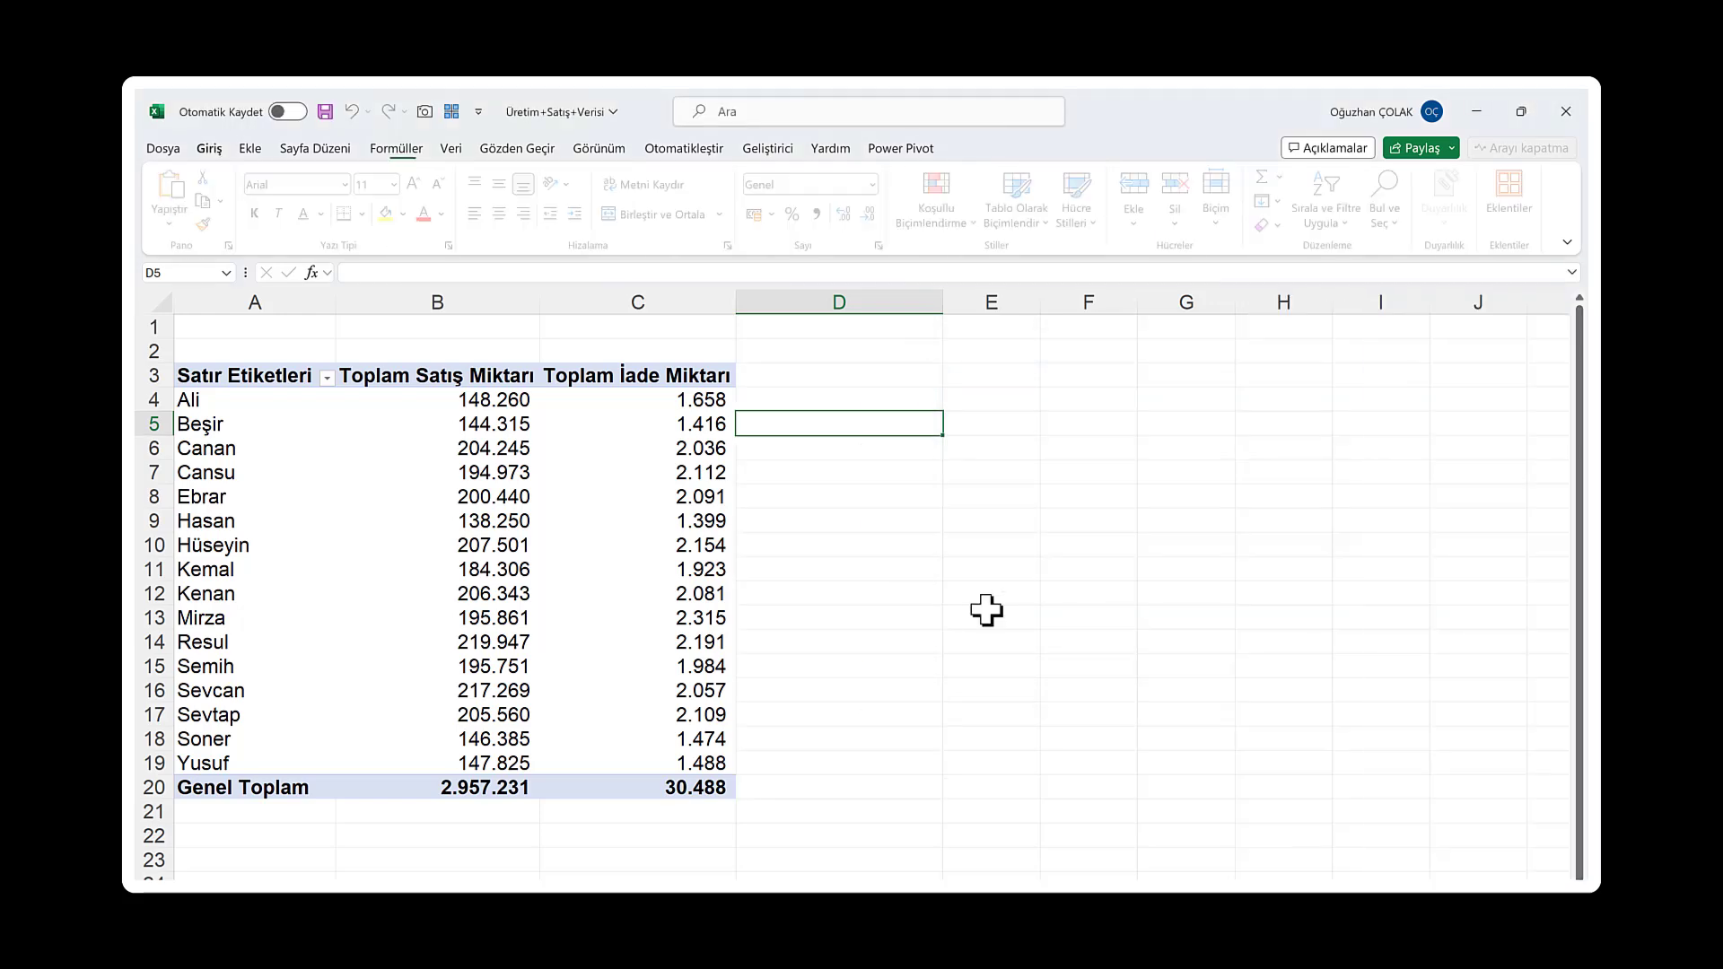
# Review the customer Toplam Üretim Adeti totals, then return to the product sales records sheet
pyautogui.click(628, 497)
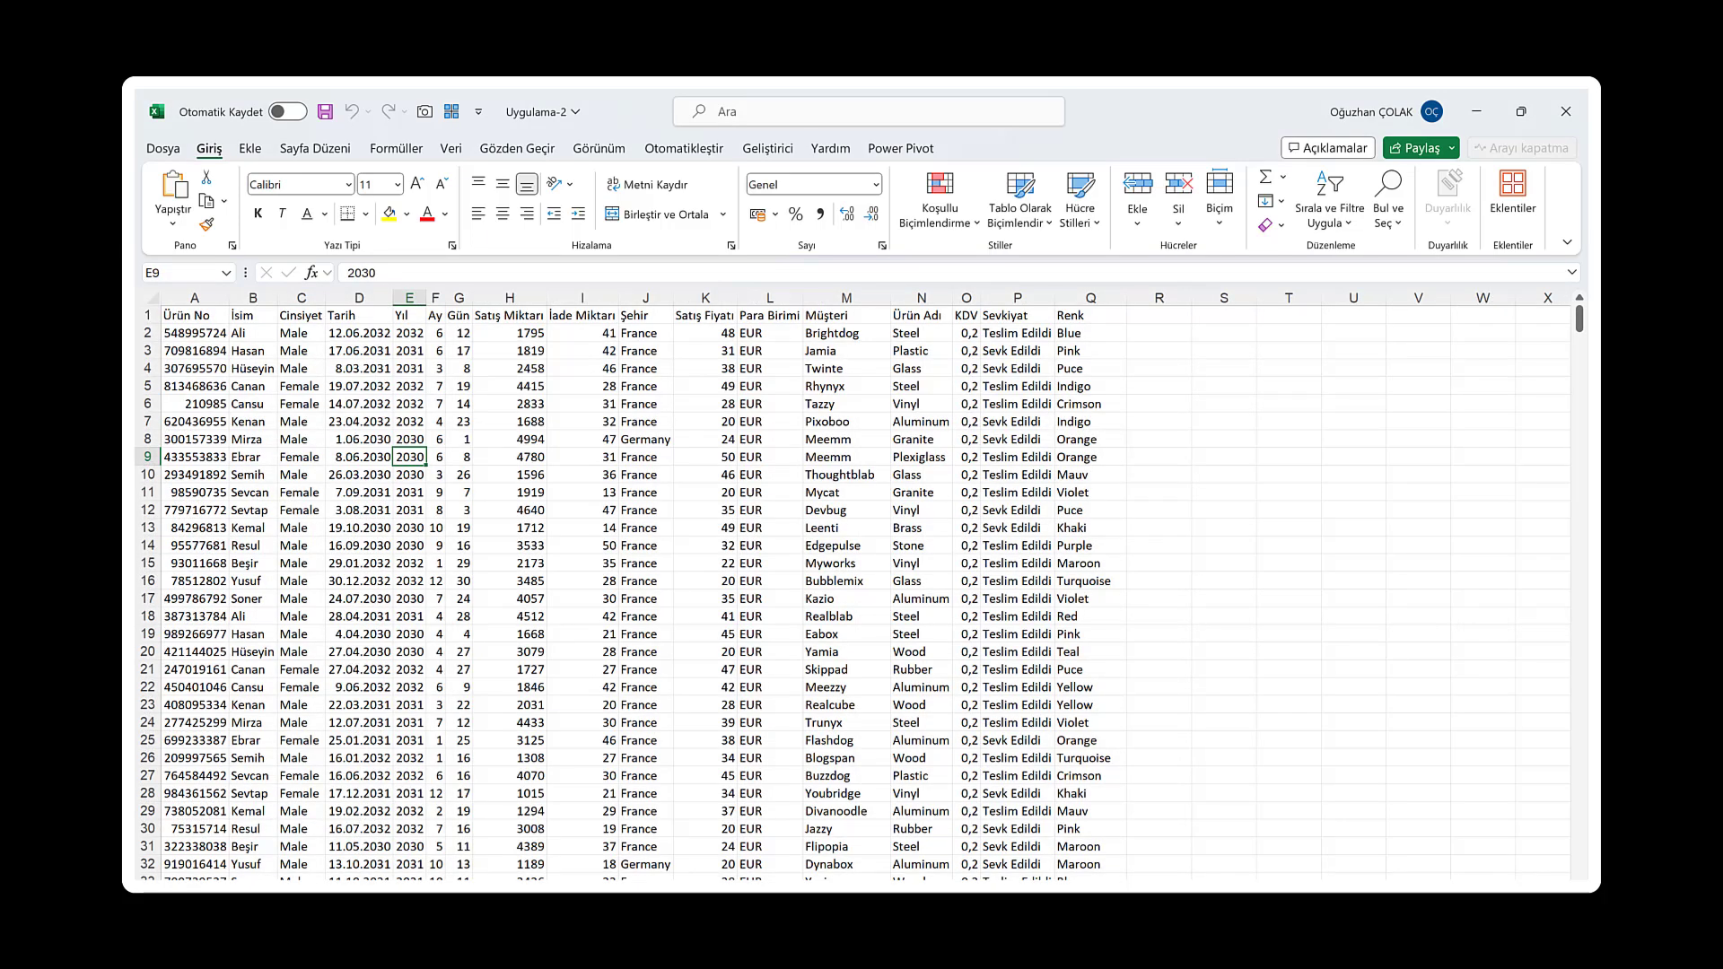
pyautogui.click(292, 347)
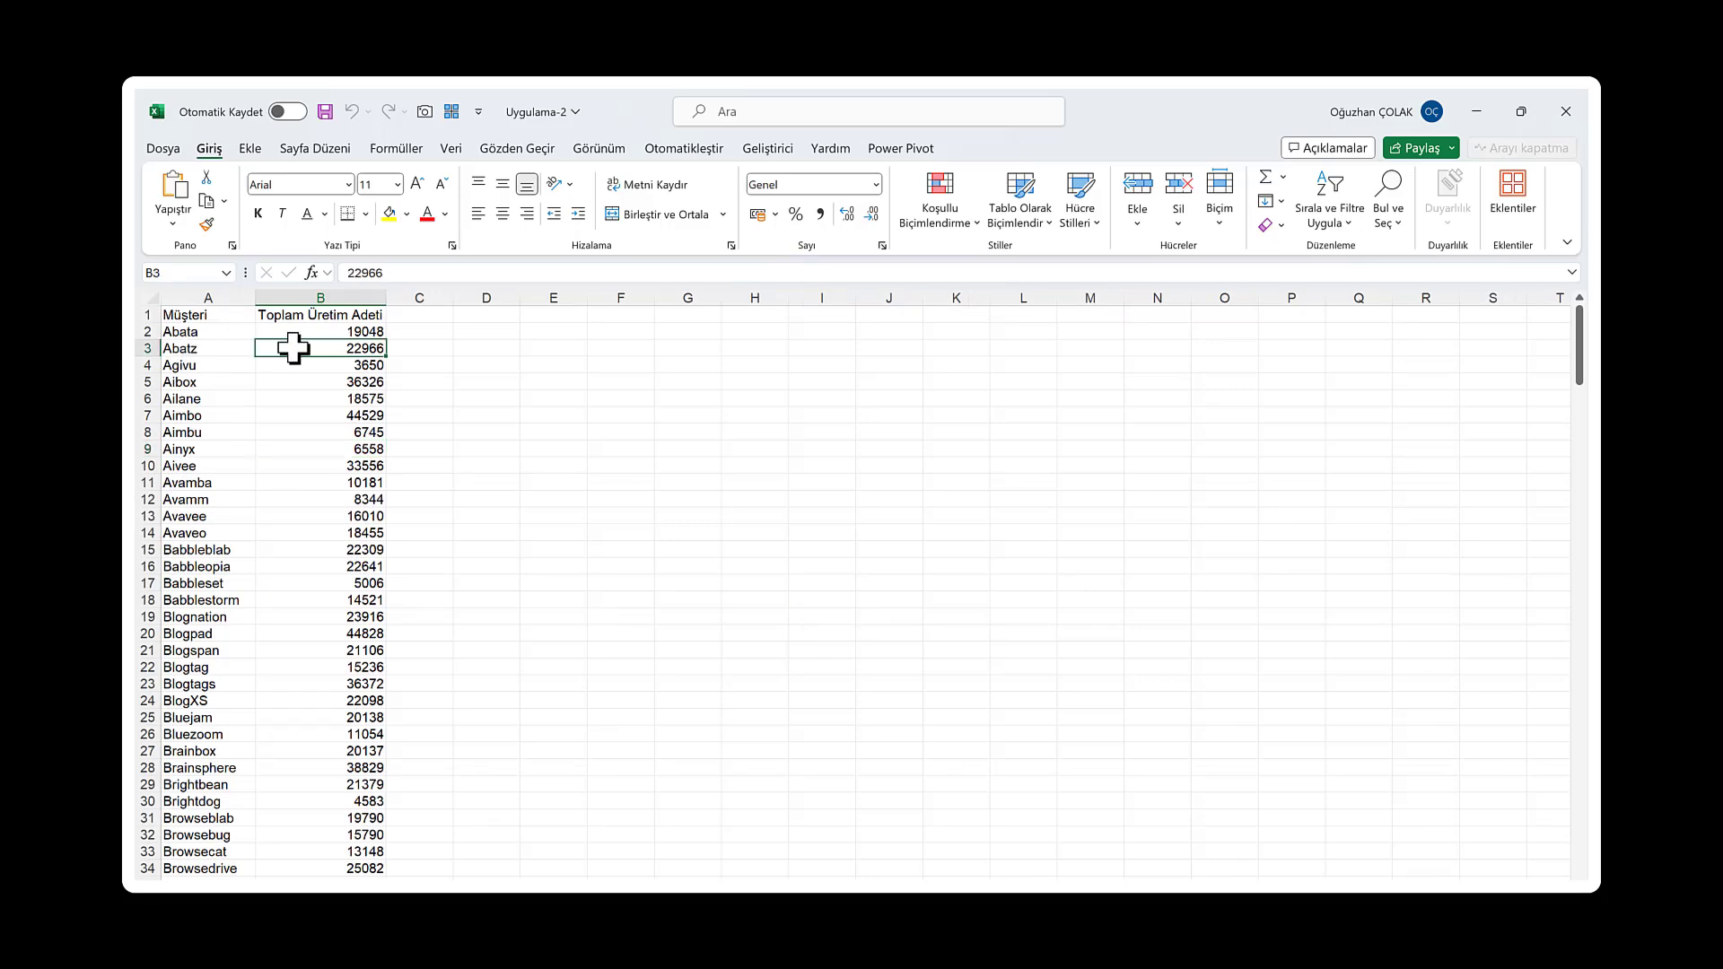
pyautogui.click(214, 315)
pyautogui.click(331, 315)
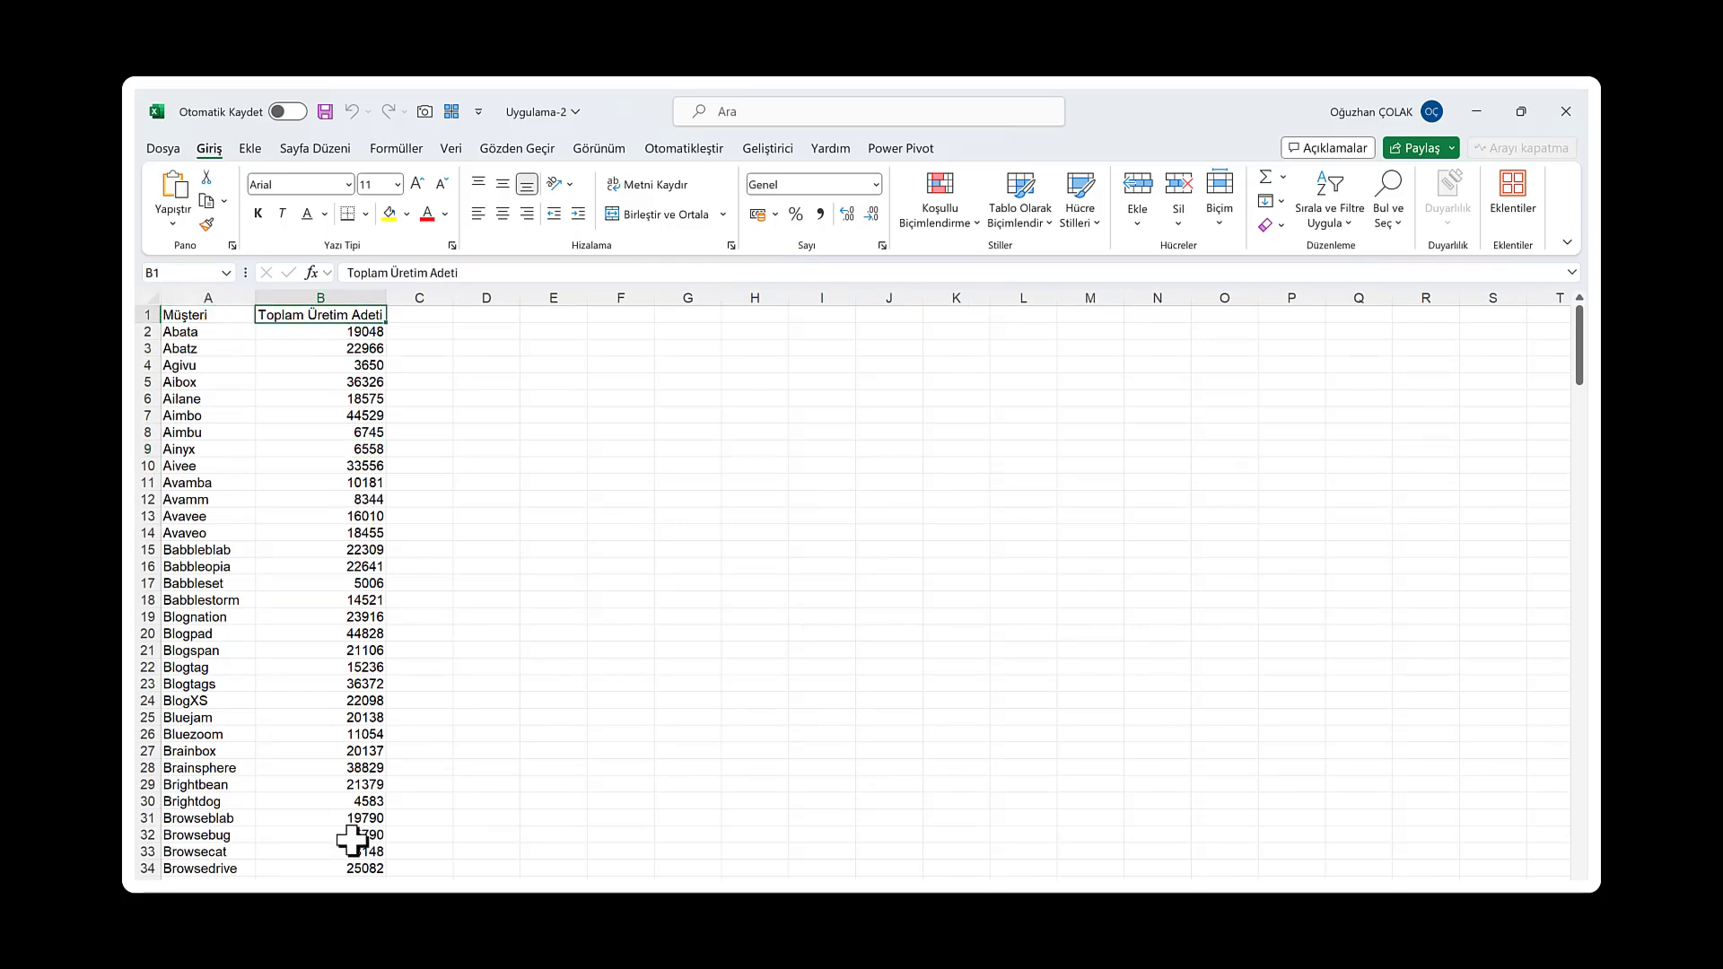
pyautogui.hotkey('ctrl', 'pageup')
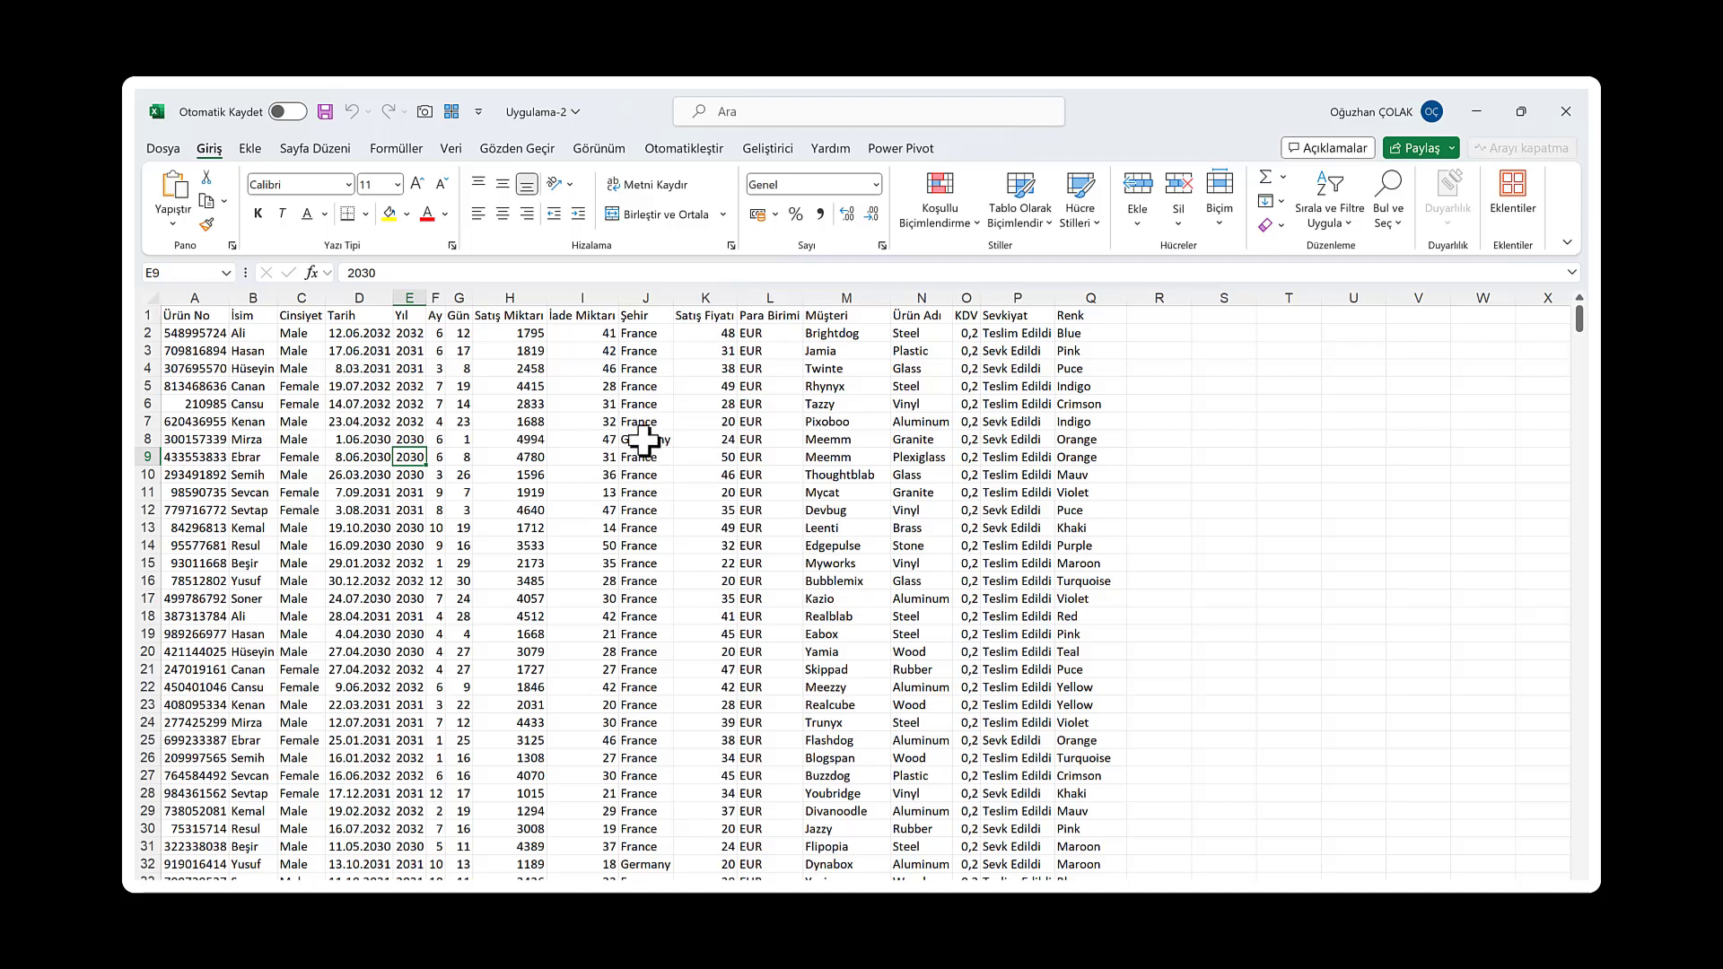
# Convert the sales records $A$1:$Q$1001 into a table with headers
pyautogui.click(588, 439)
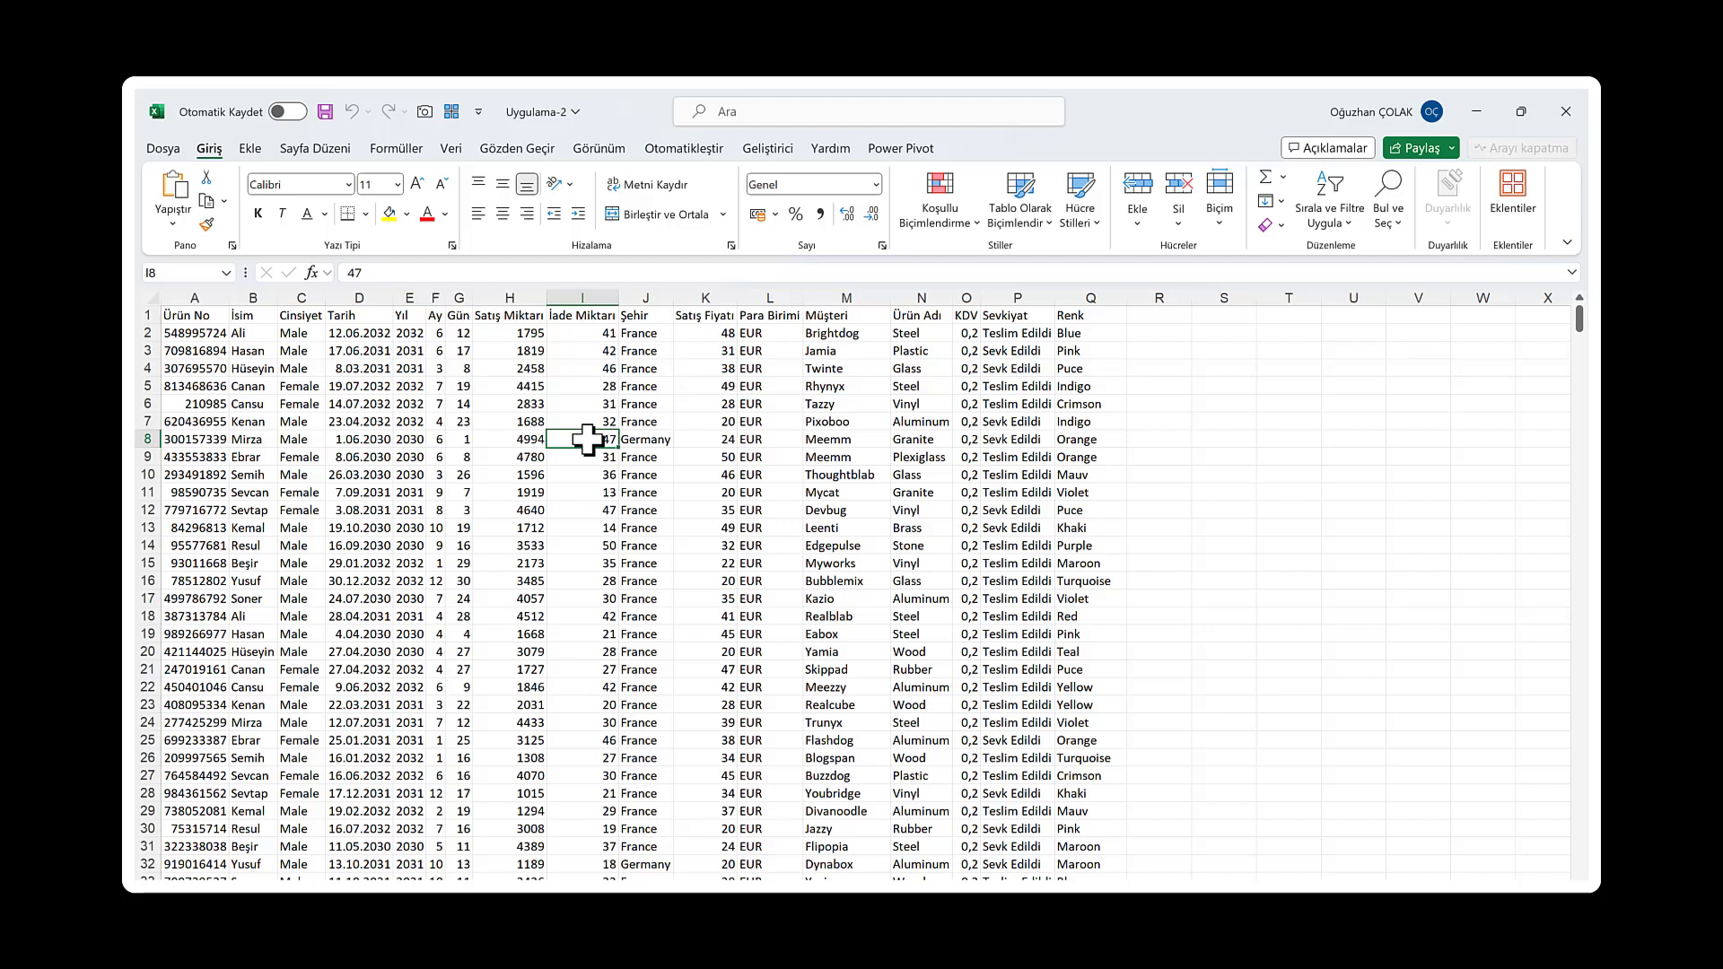
pyautogui.click(251, 148)
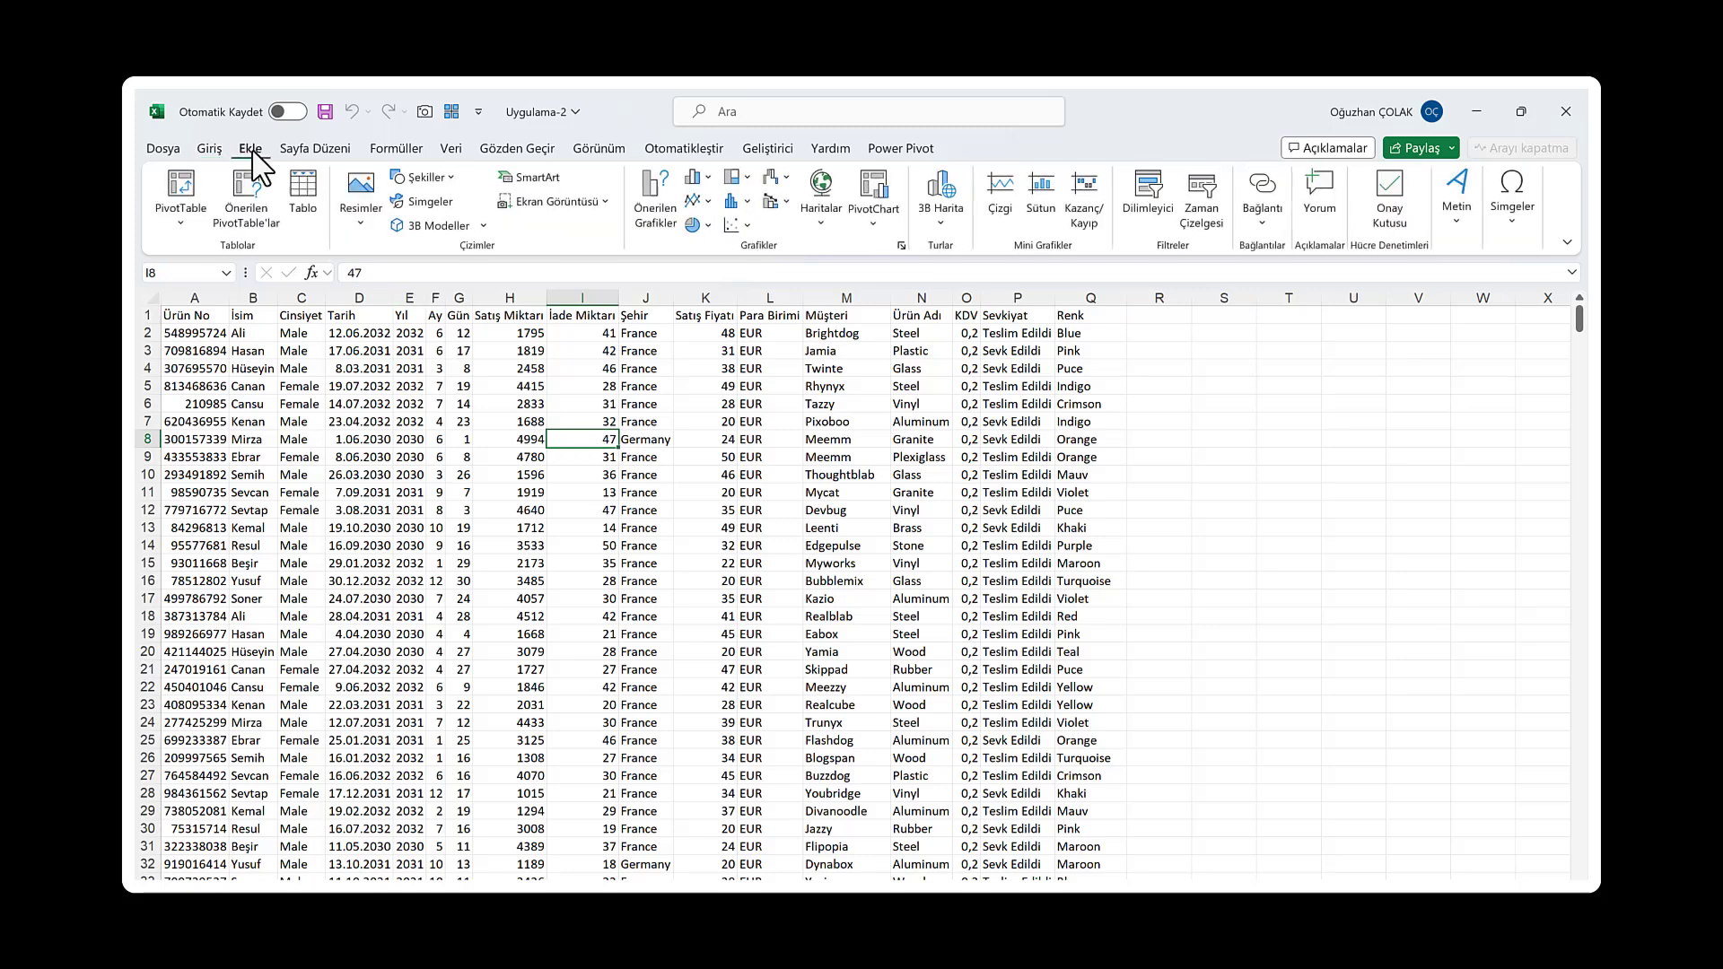
pyautogui.click(306, 199)
pyautogui.moveTo(1167, 471); pyautogui.dragTo(735, 448)
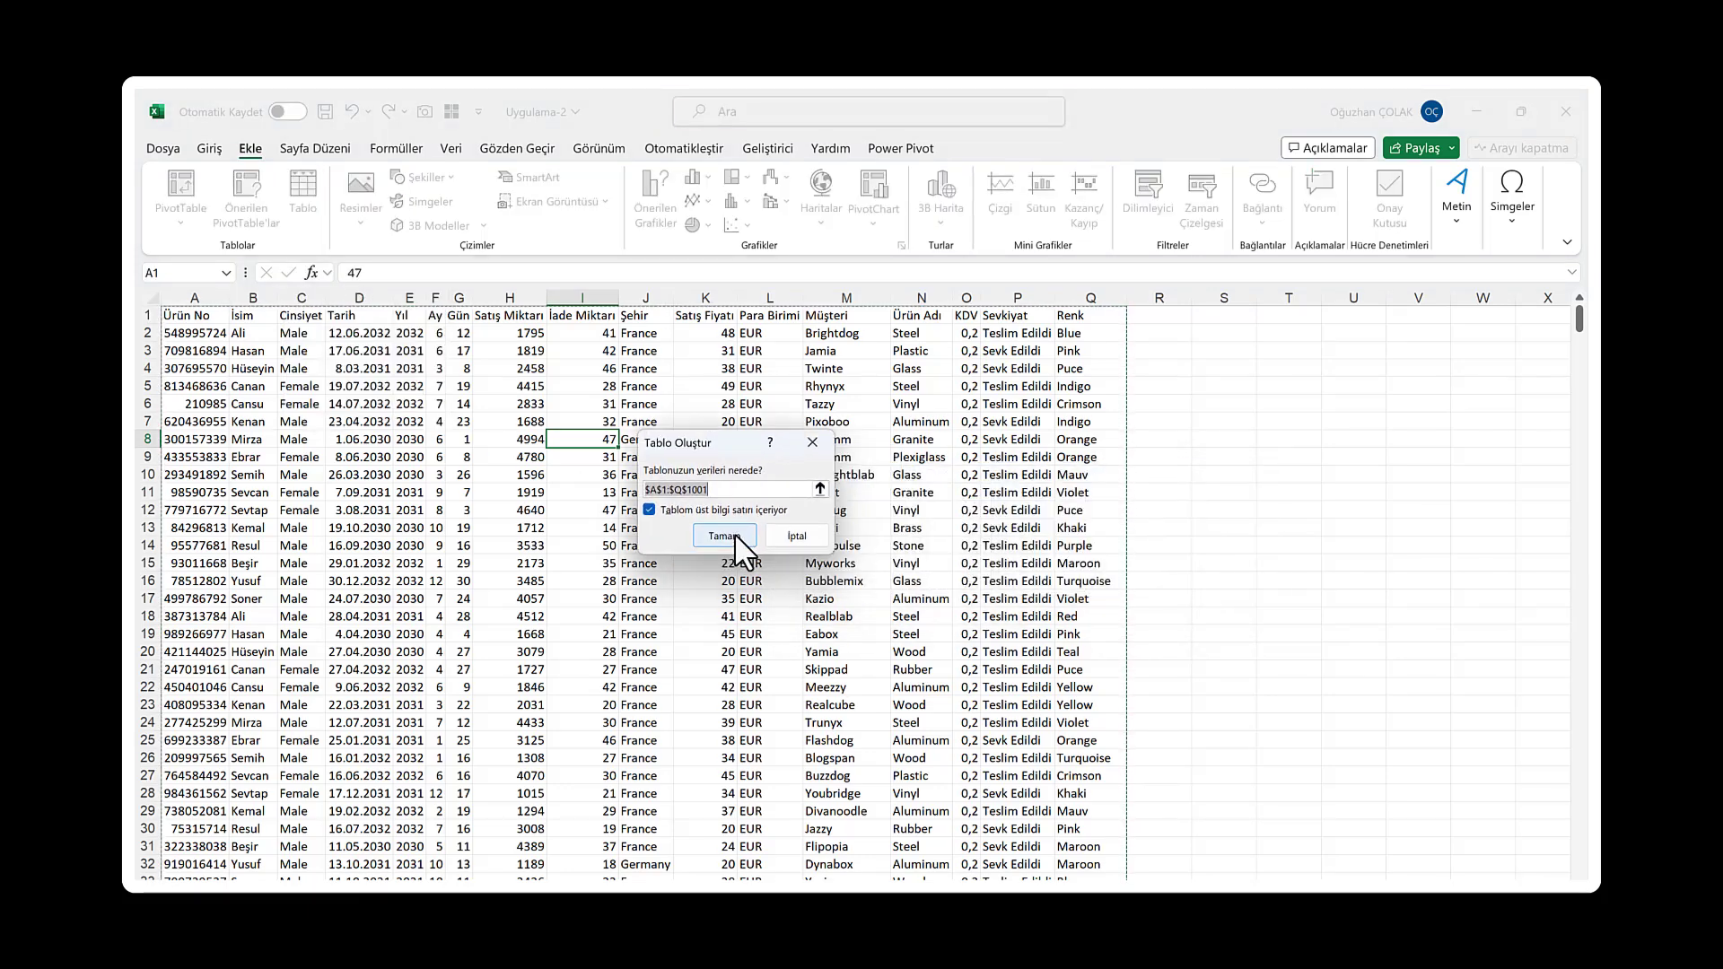
pyautogui.click(734, 535)
pyautogui.click(864, 457)
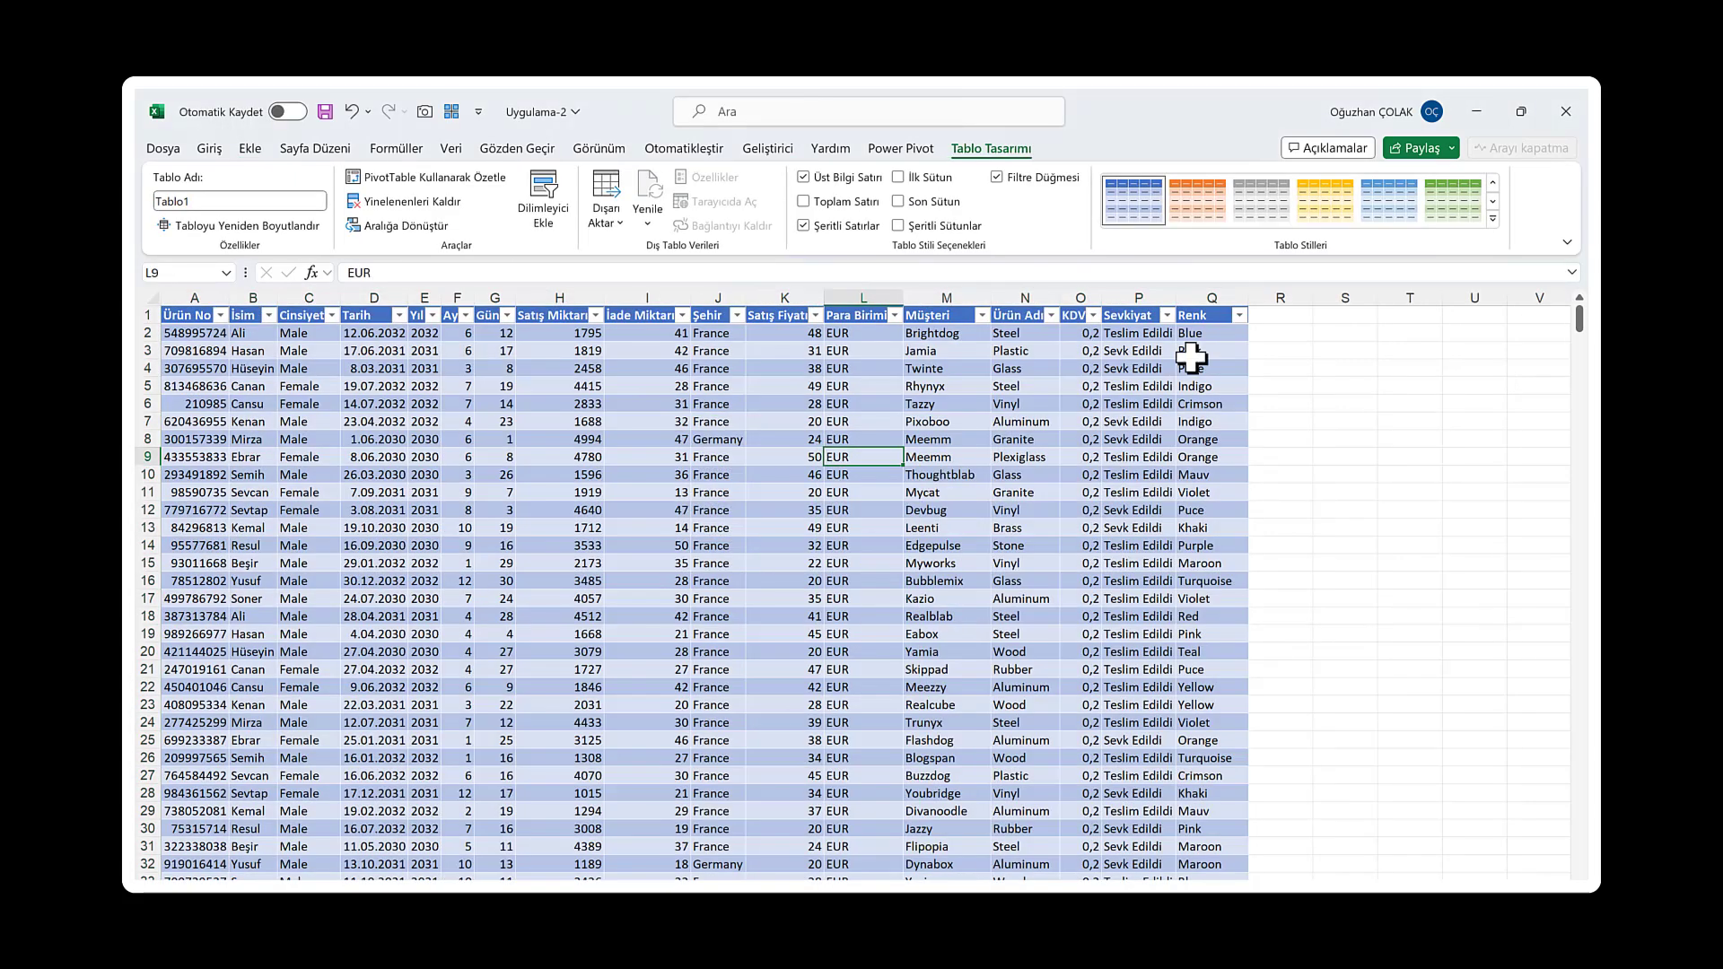
# Apply a green medium banded table style to the sales table
pyautogui.click(1493, 219)
pyautogui.click(1517, 511)
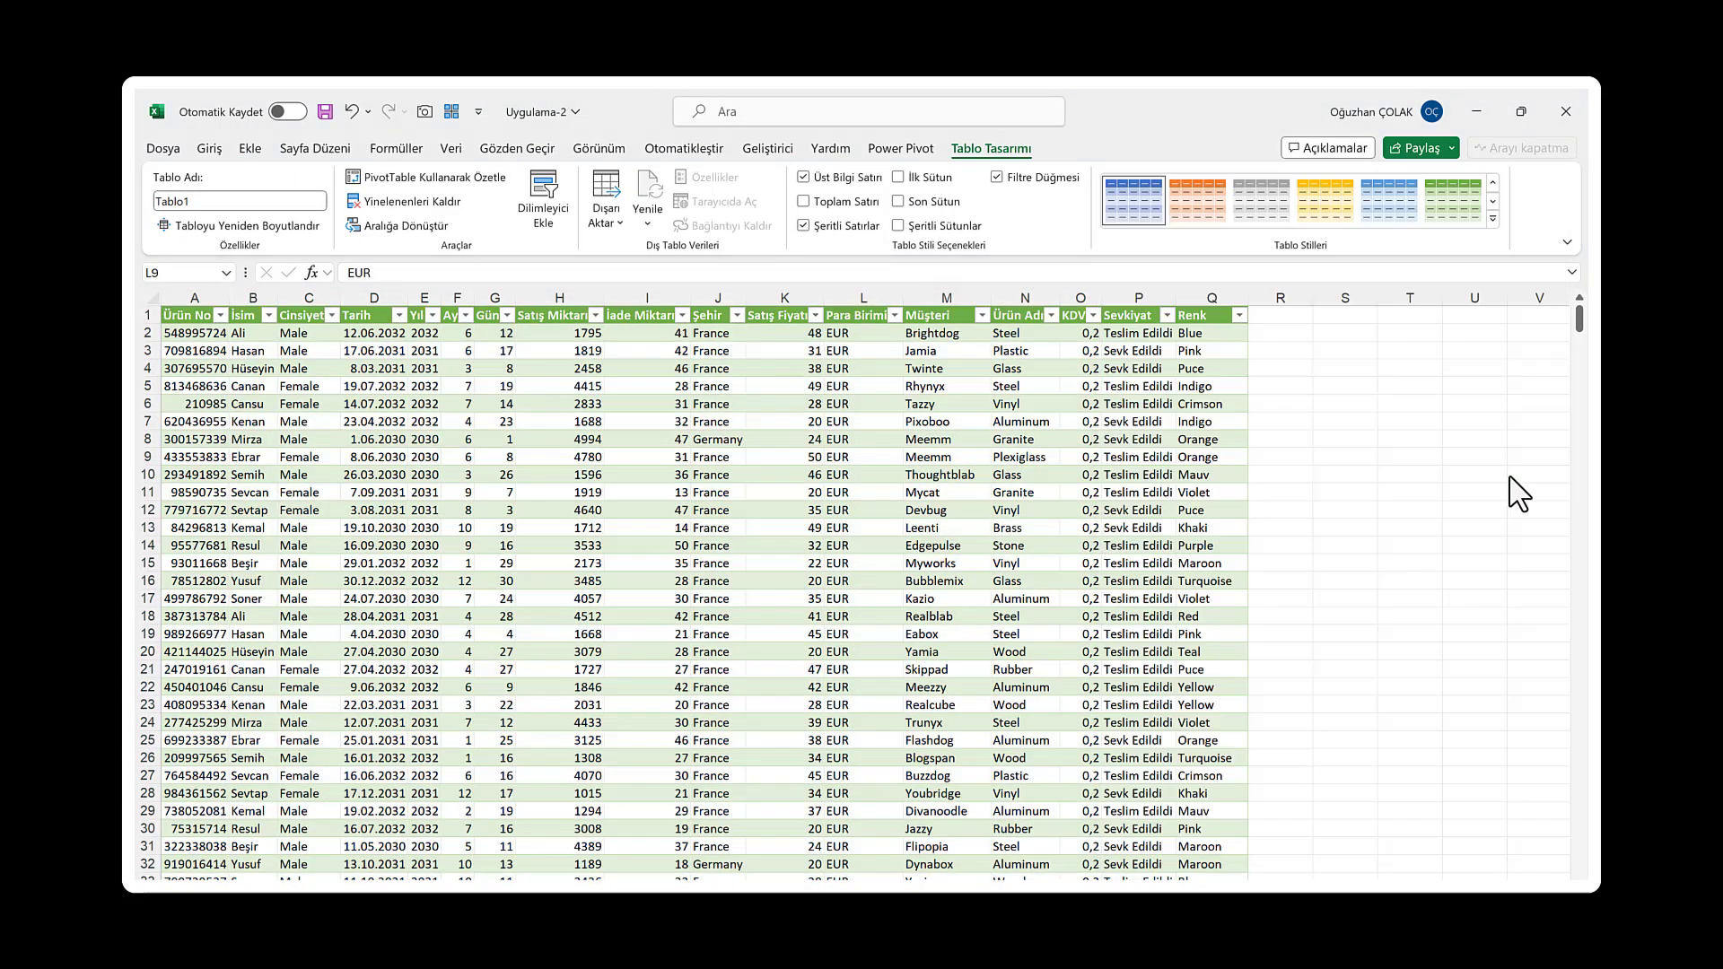
pyautogui.click(763, 456)
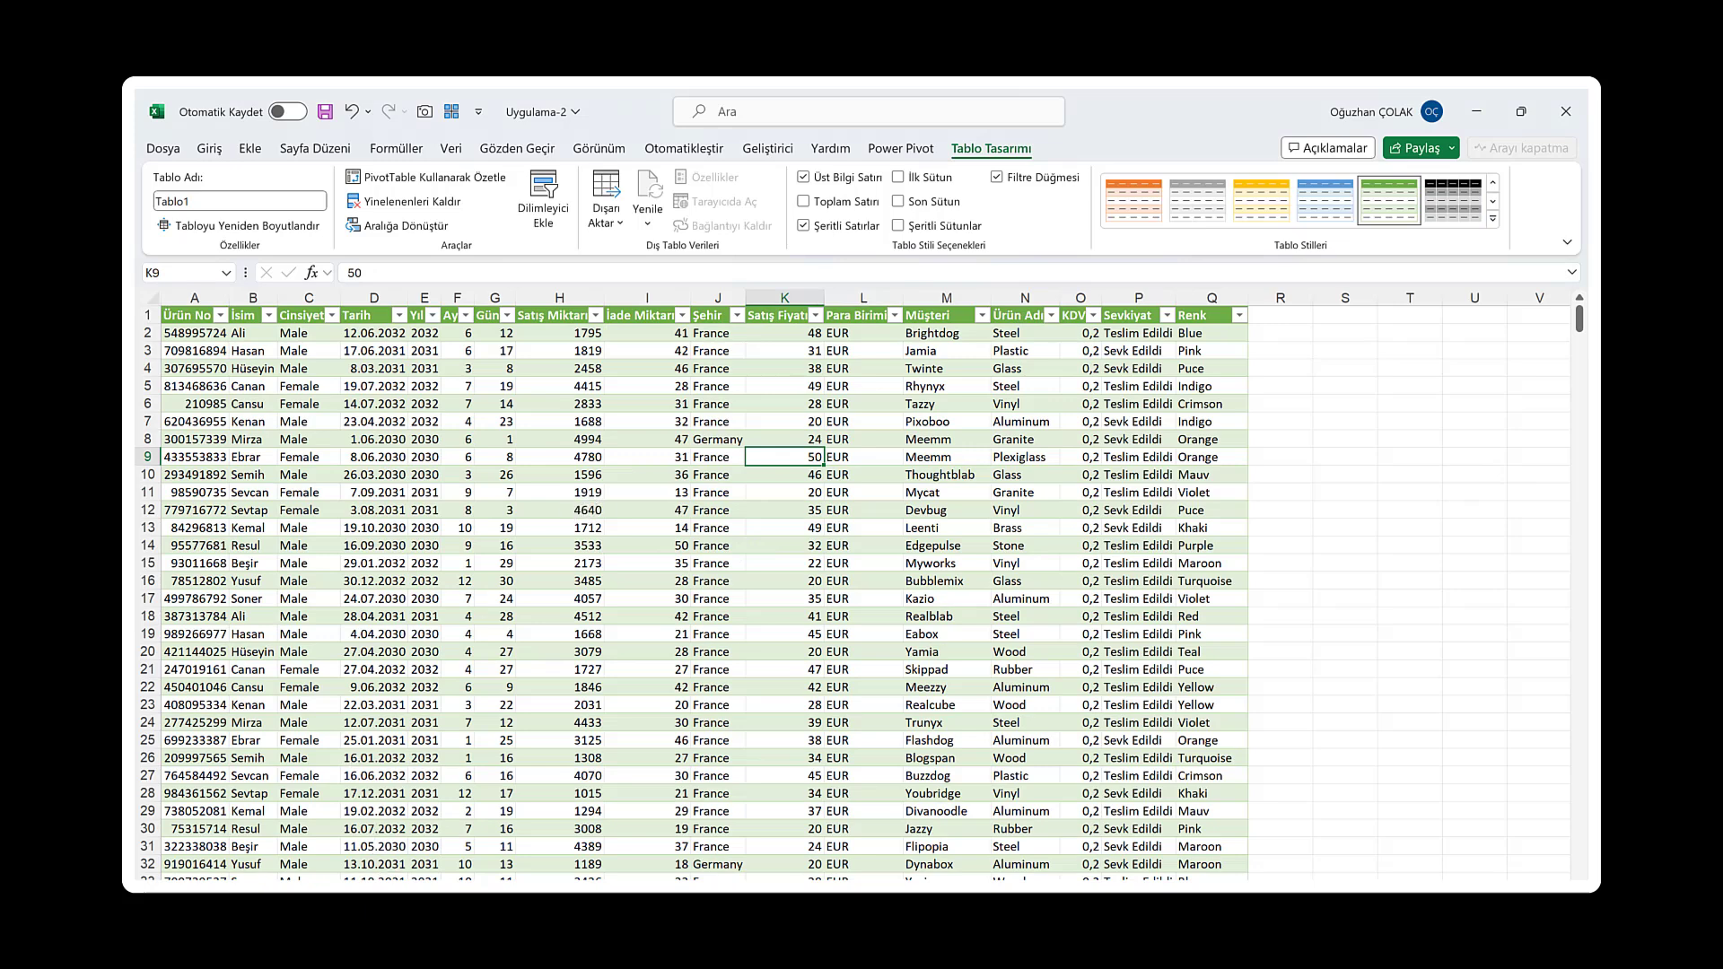
# Convert the customer production list $A$1:$B$358 into table Tablo2 with headers using Ctrl+T
pyautogui.hotkey('ctrl', 'pagedown')
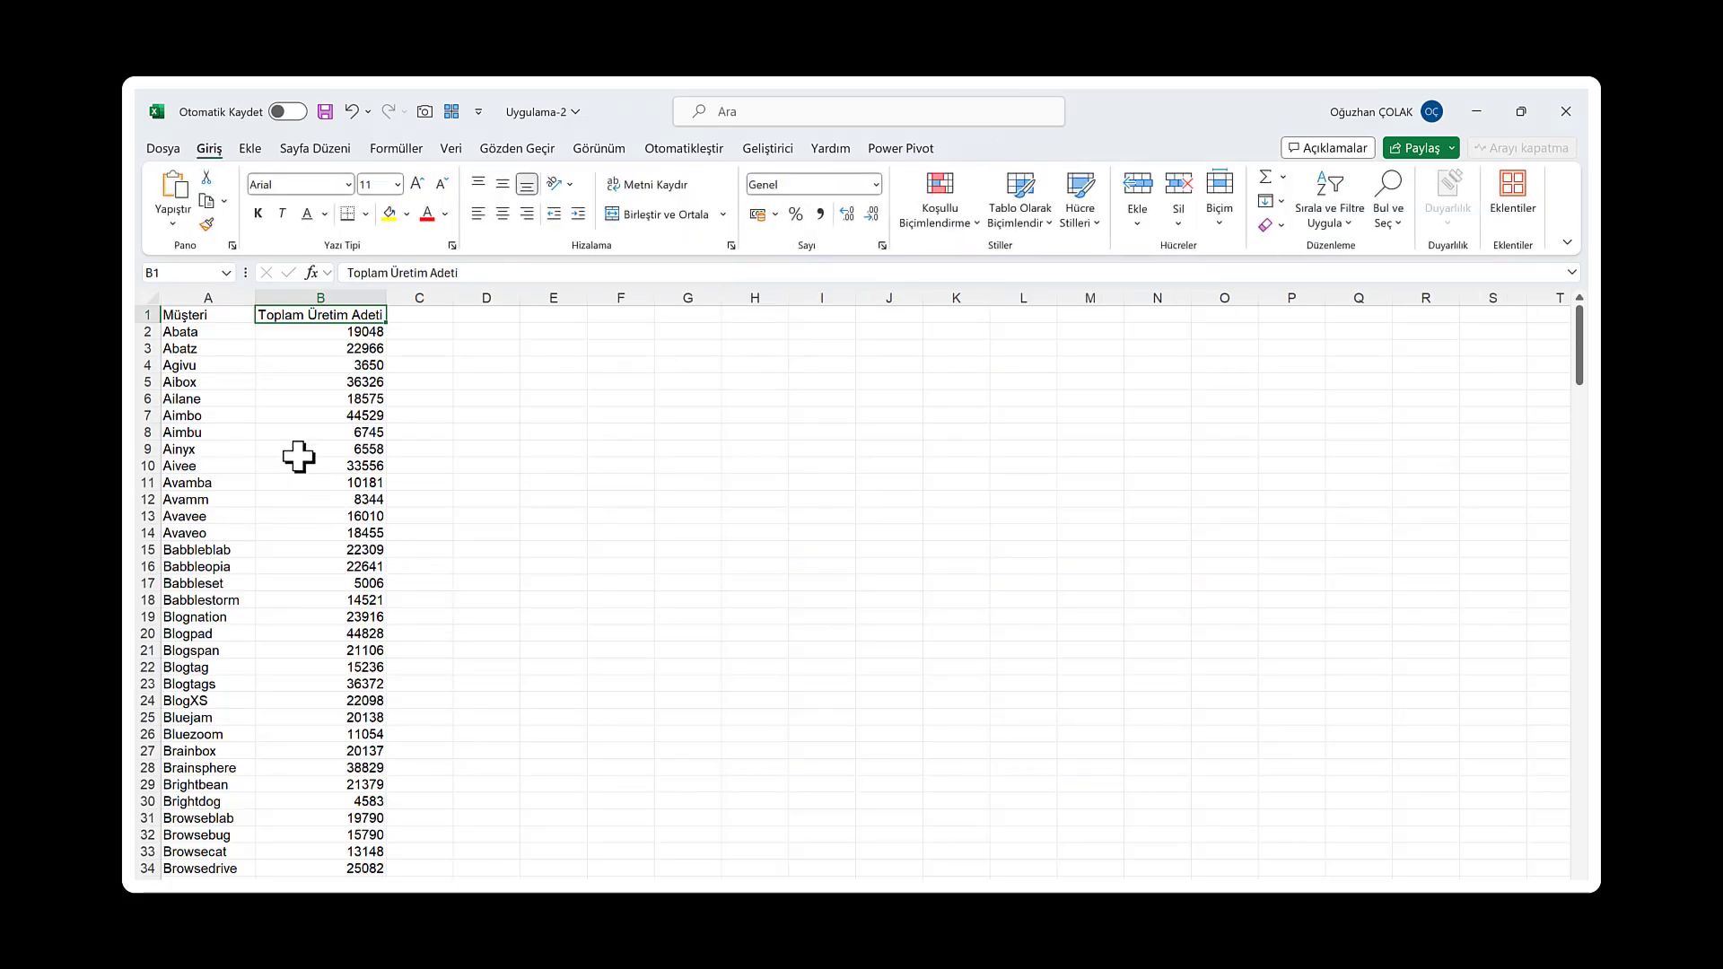
pyautogui.click(296, 450)
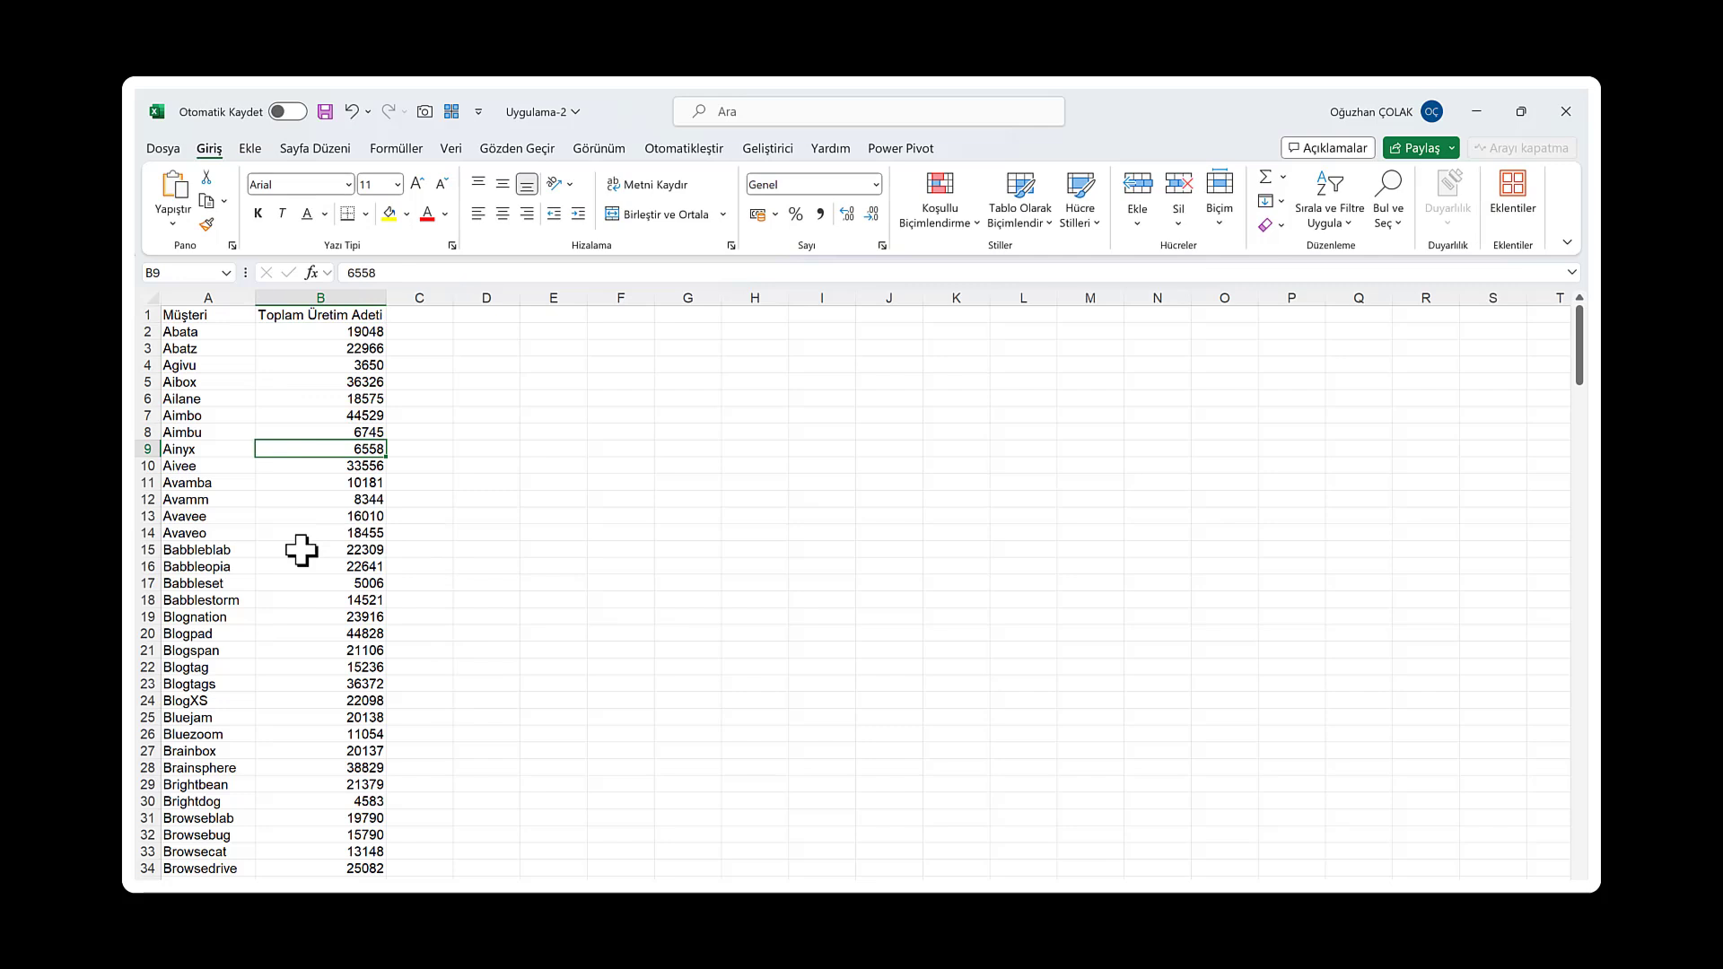
pyautogui.hotkey('ctrl', 't')
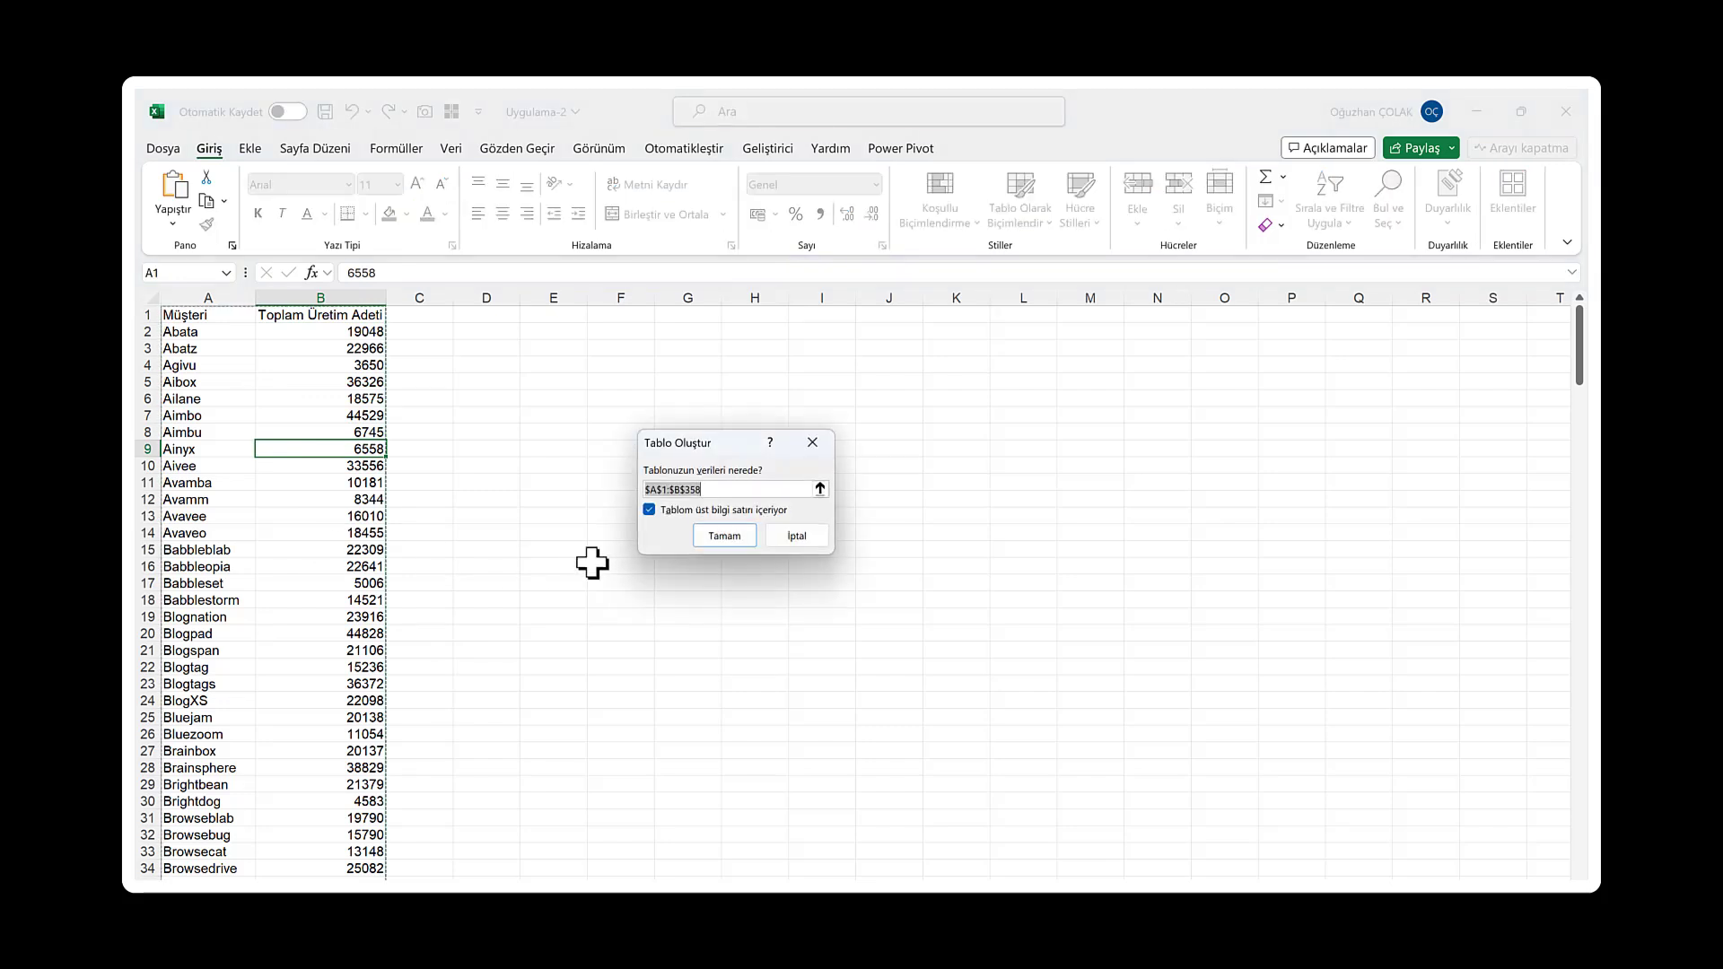
pyautogui.click(754, 536)
pyautogui.click(319, 414)
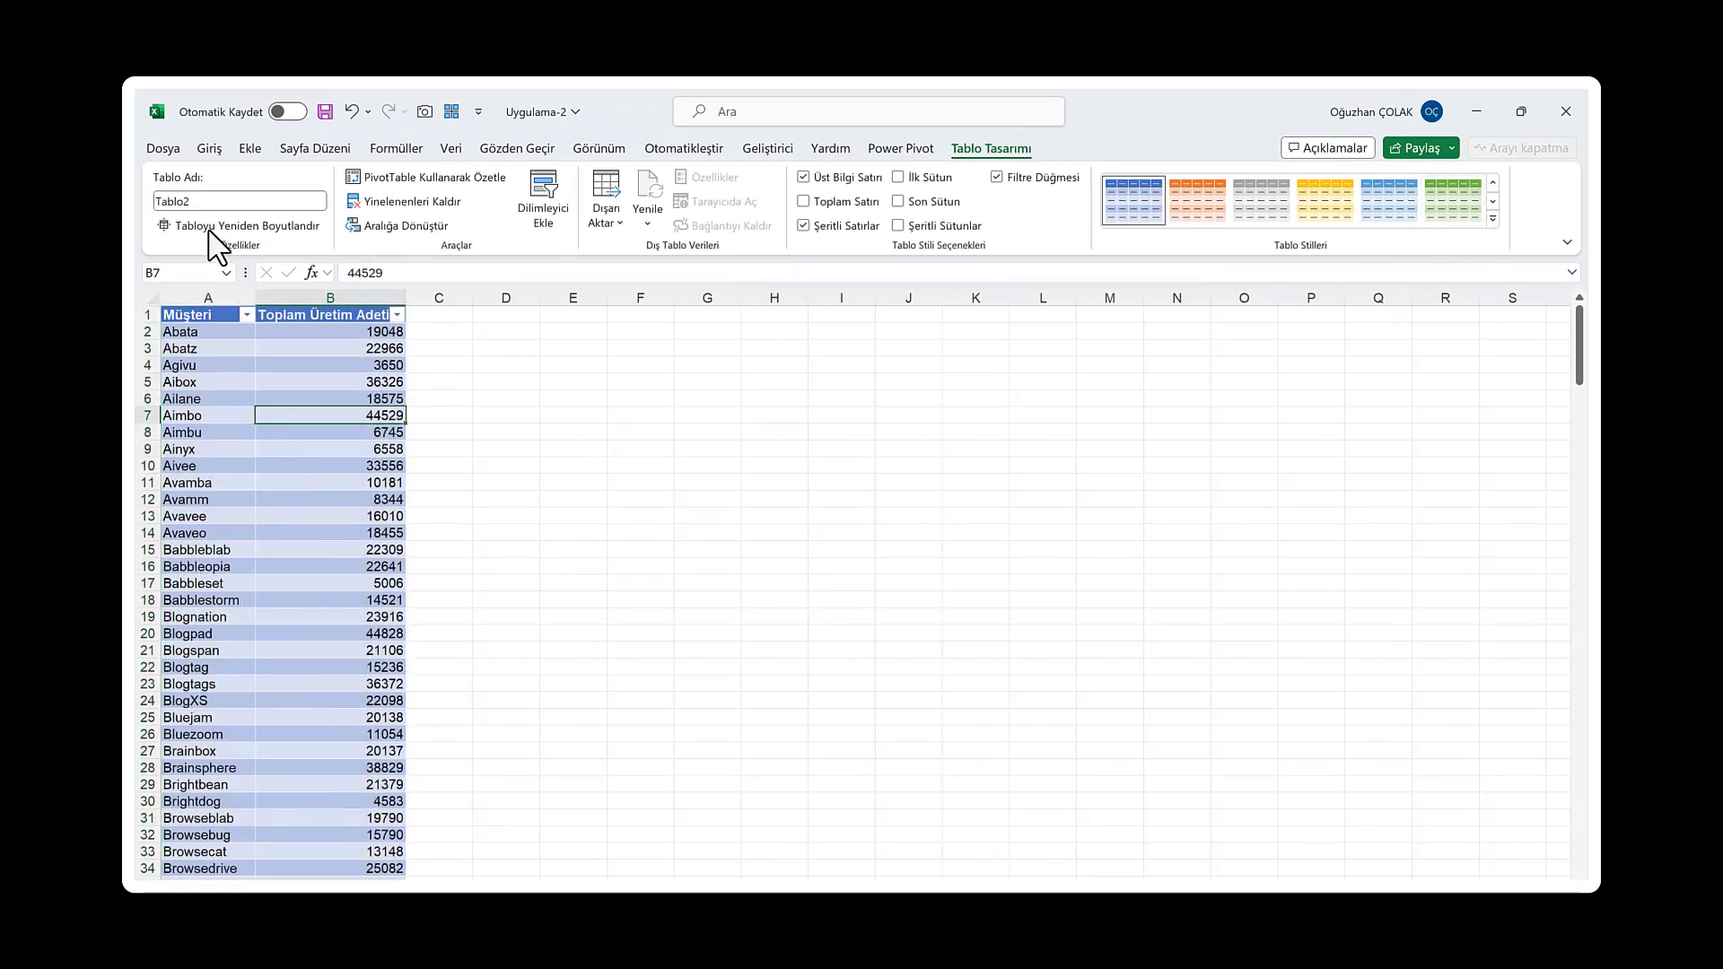
pyautogui.hotkey('ctrl', 'pageup')
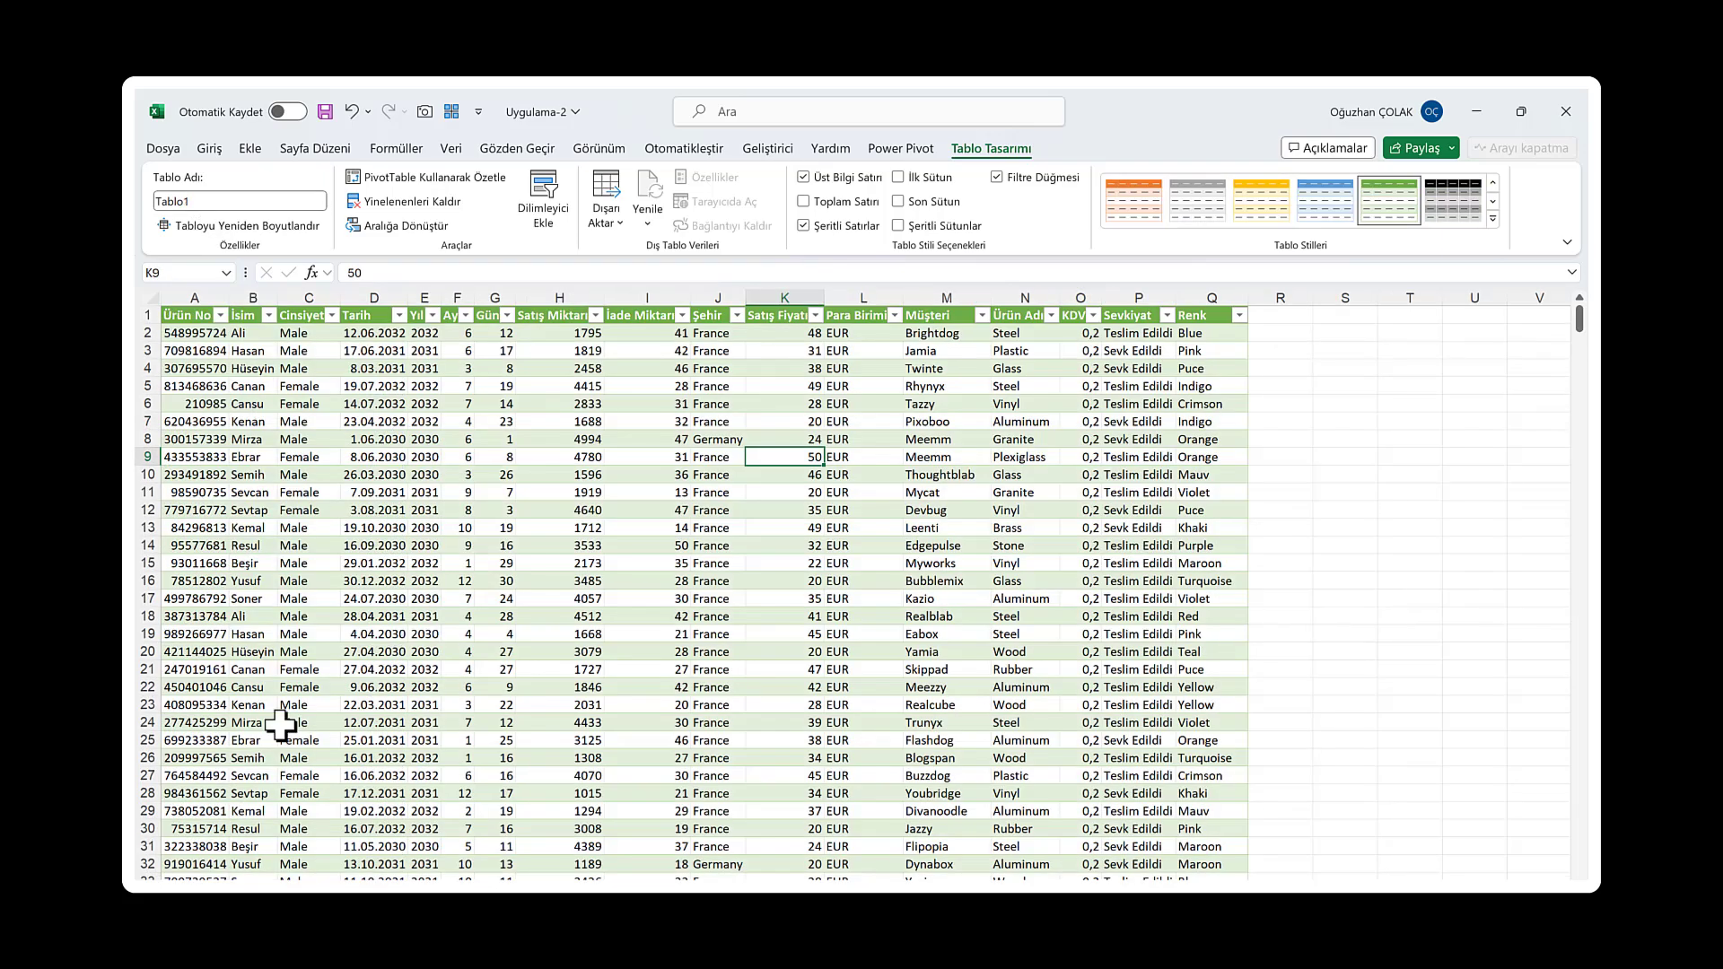
pyautogui.hotkey('ctrl', 'pagedown')
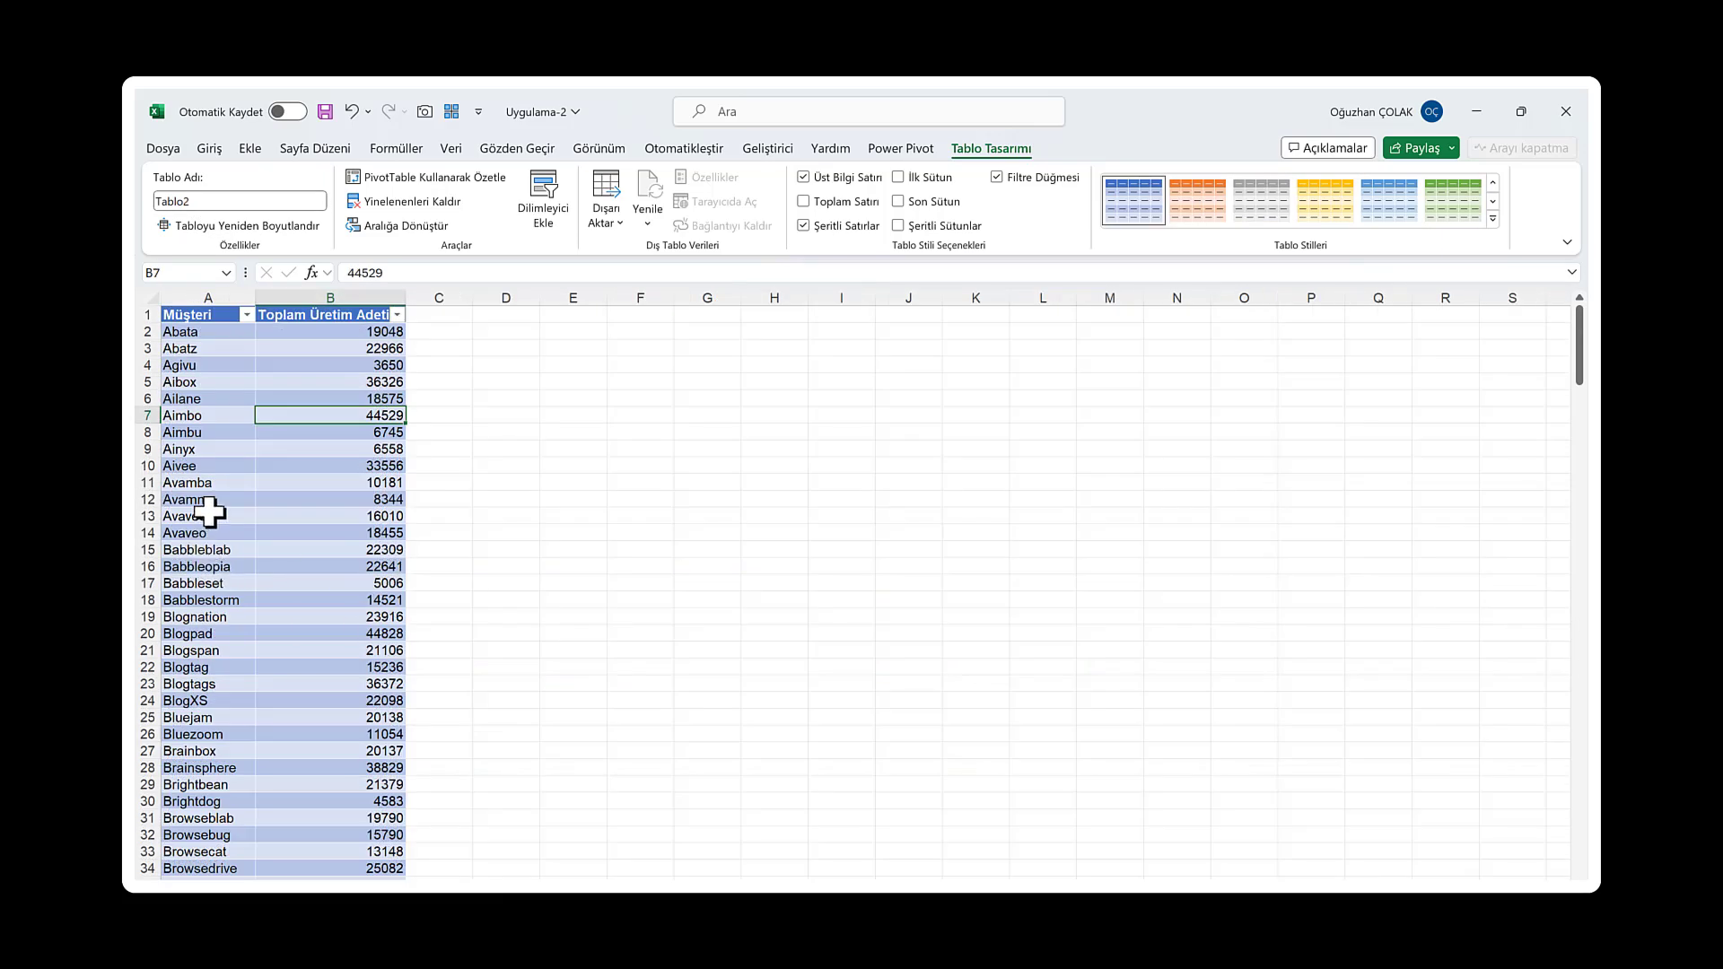
# Rename the customer table to müşteri and the sales table Tablo1 to üretim
pyautogui.click(296, 399)
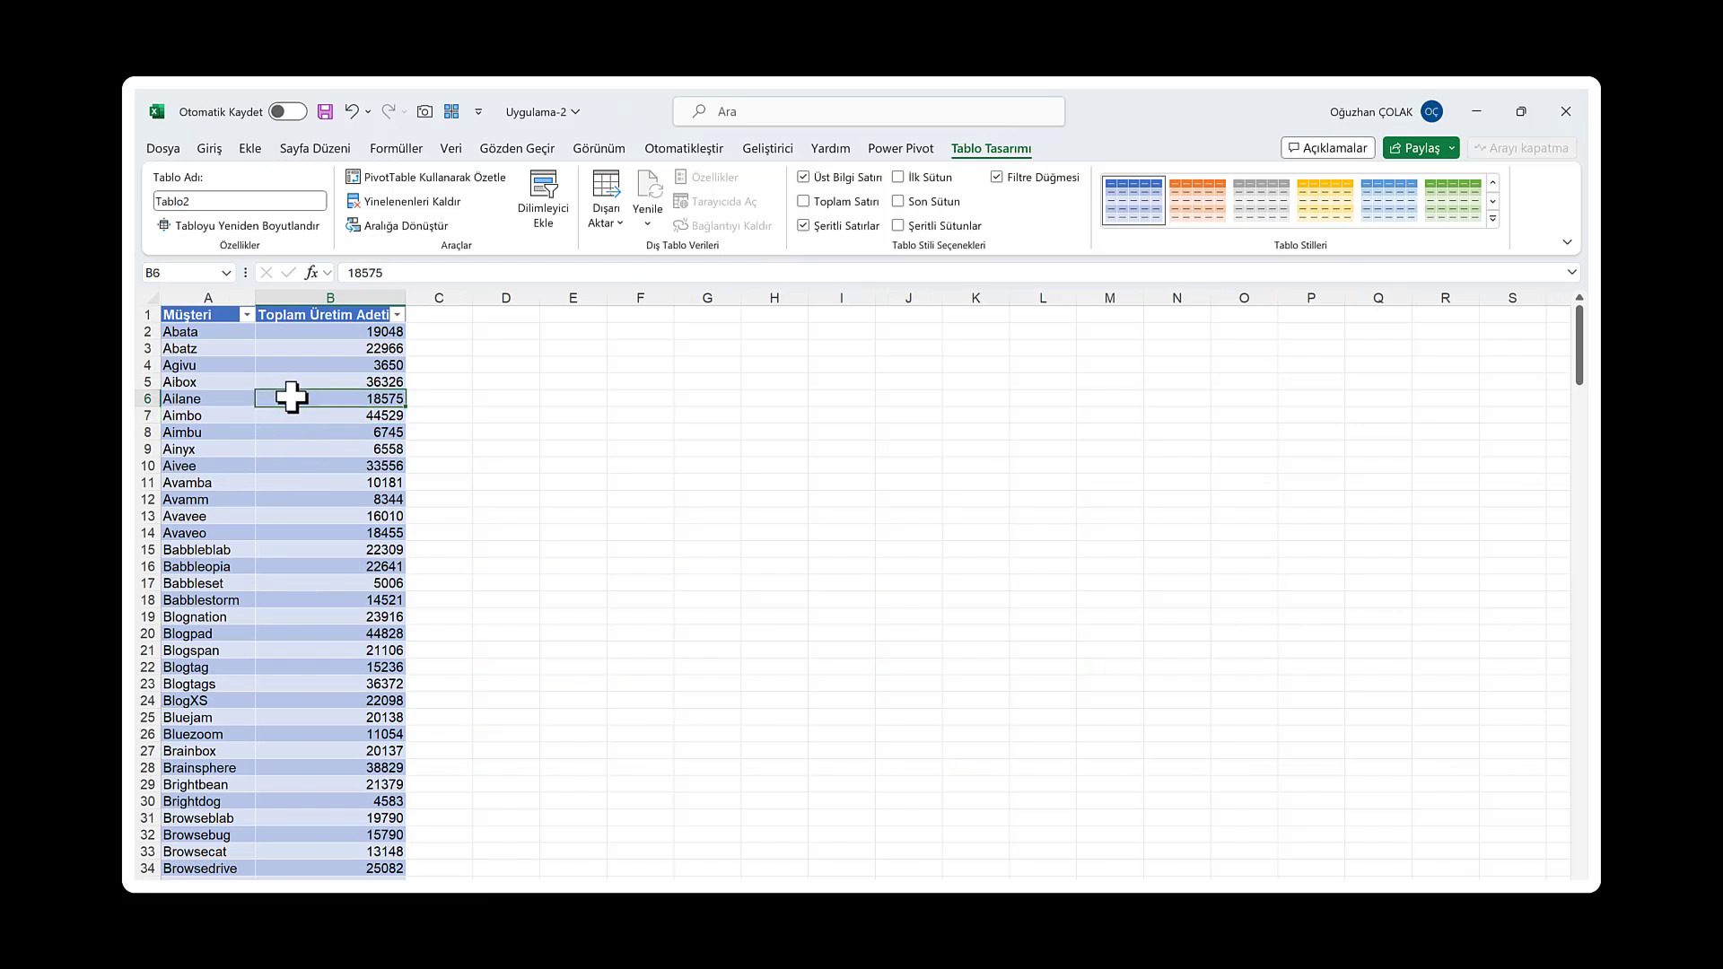
pyautogui.click(237, 201)
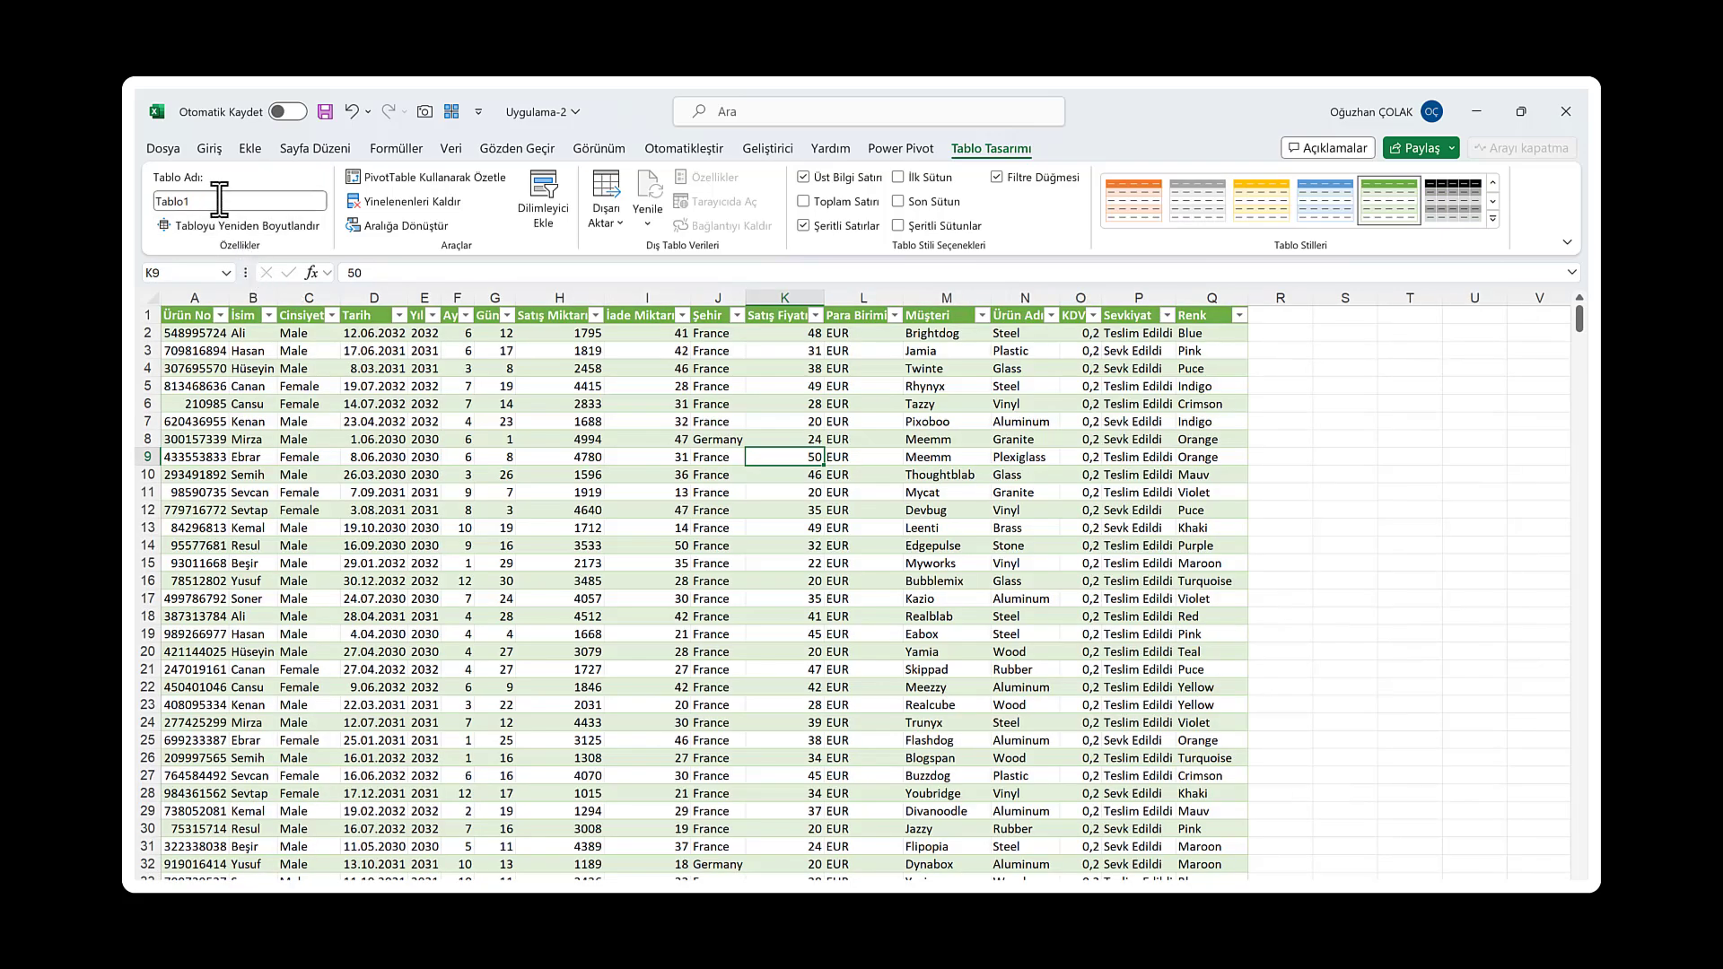
pyautogui.click(218, 201)
pyautogui.write('üretim')
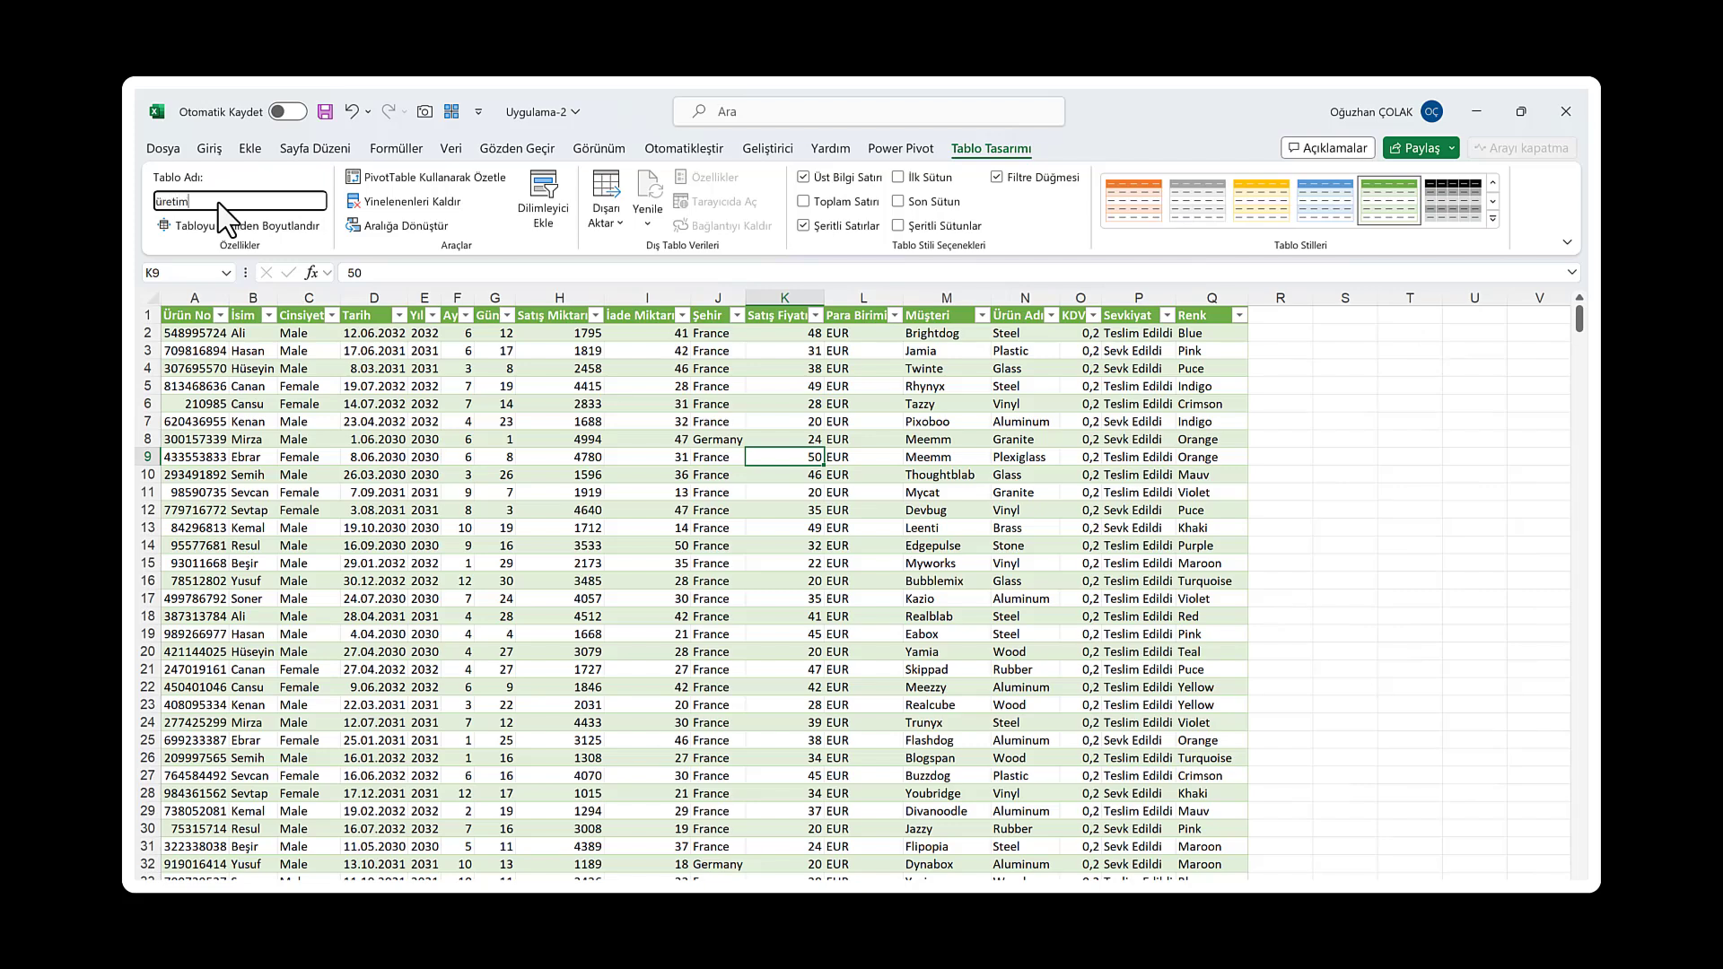
pyautogui.press('Return')
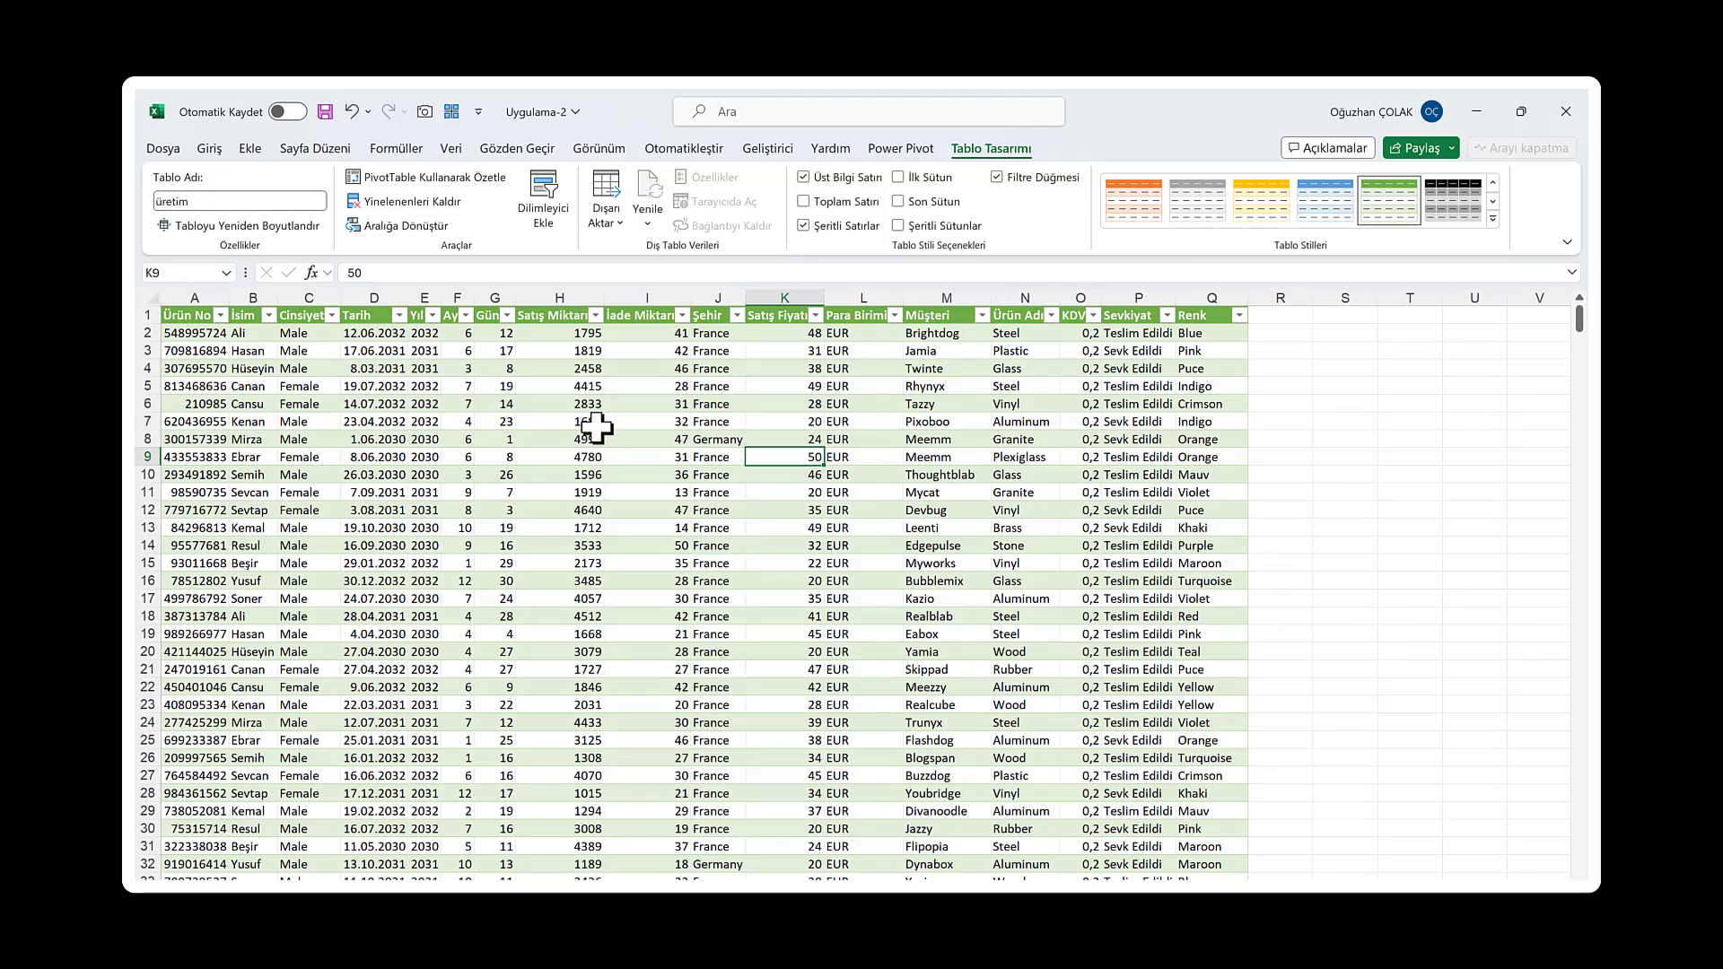
pyautogui.click(587, 422)
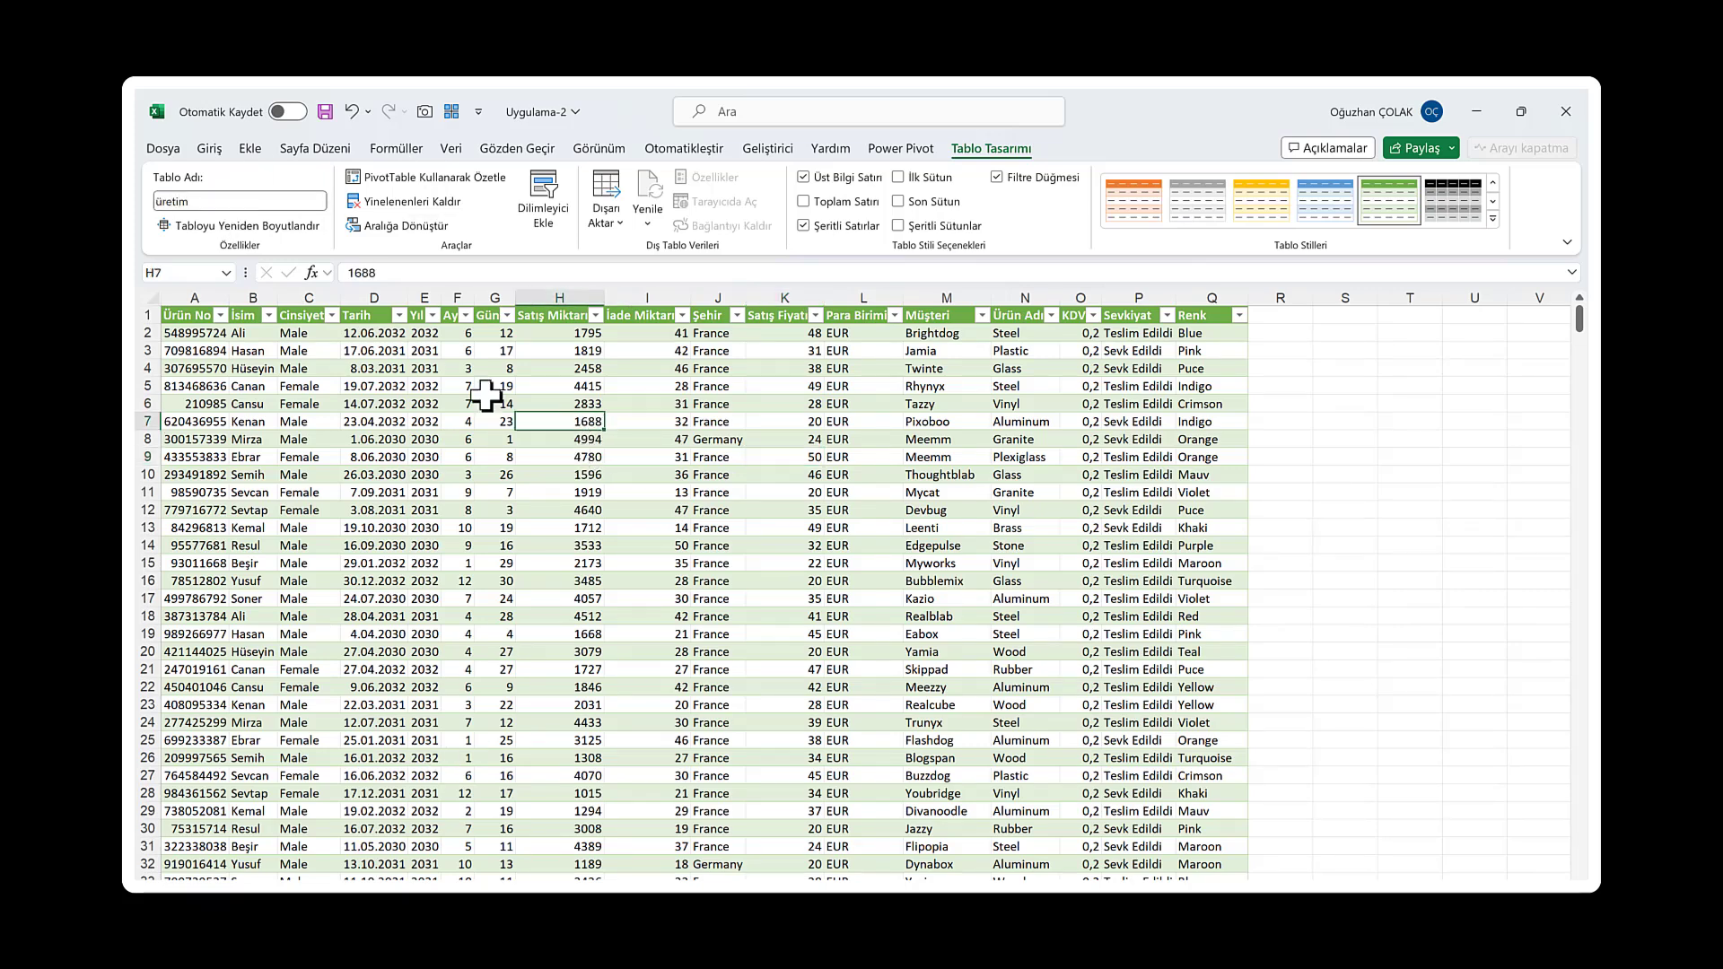
pyautogui.click(251, 149)
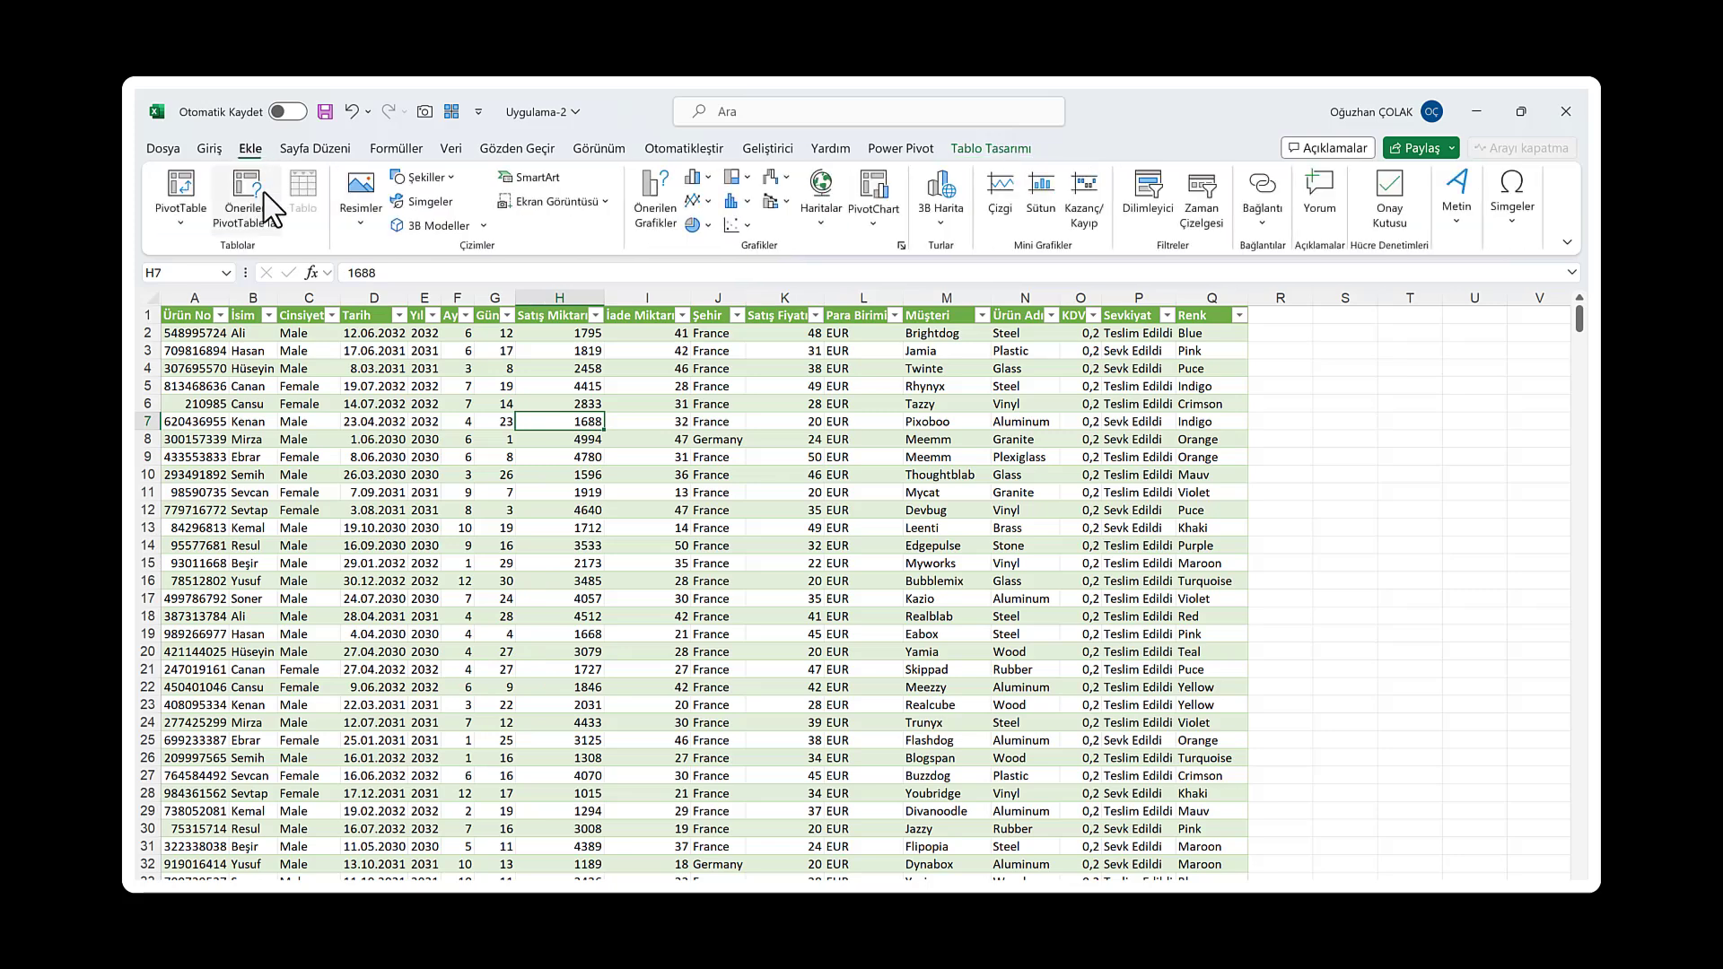
# Create a PivotTable from the üretim table on a new sheet, adding it to the Data Model
pyautogui.click(180, 192)
pyautogui.moveTo(655, 379); pyautogui.dragTo(703, 173)
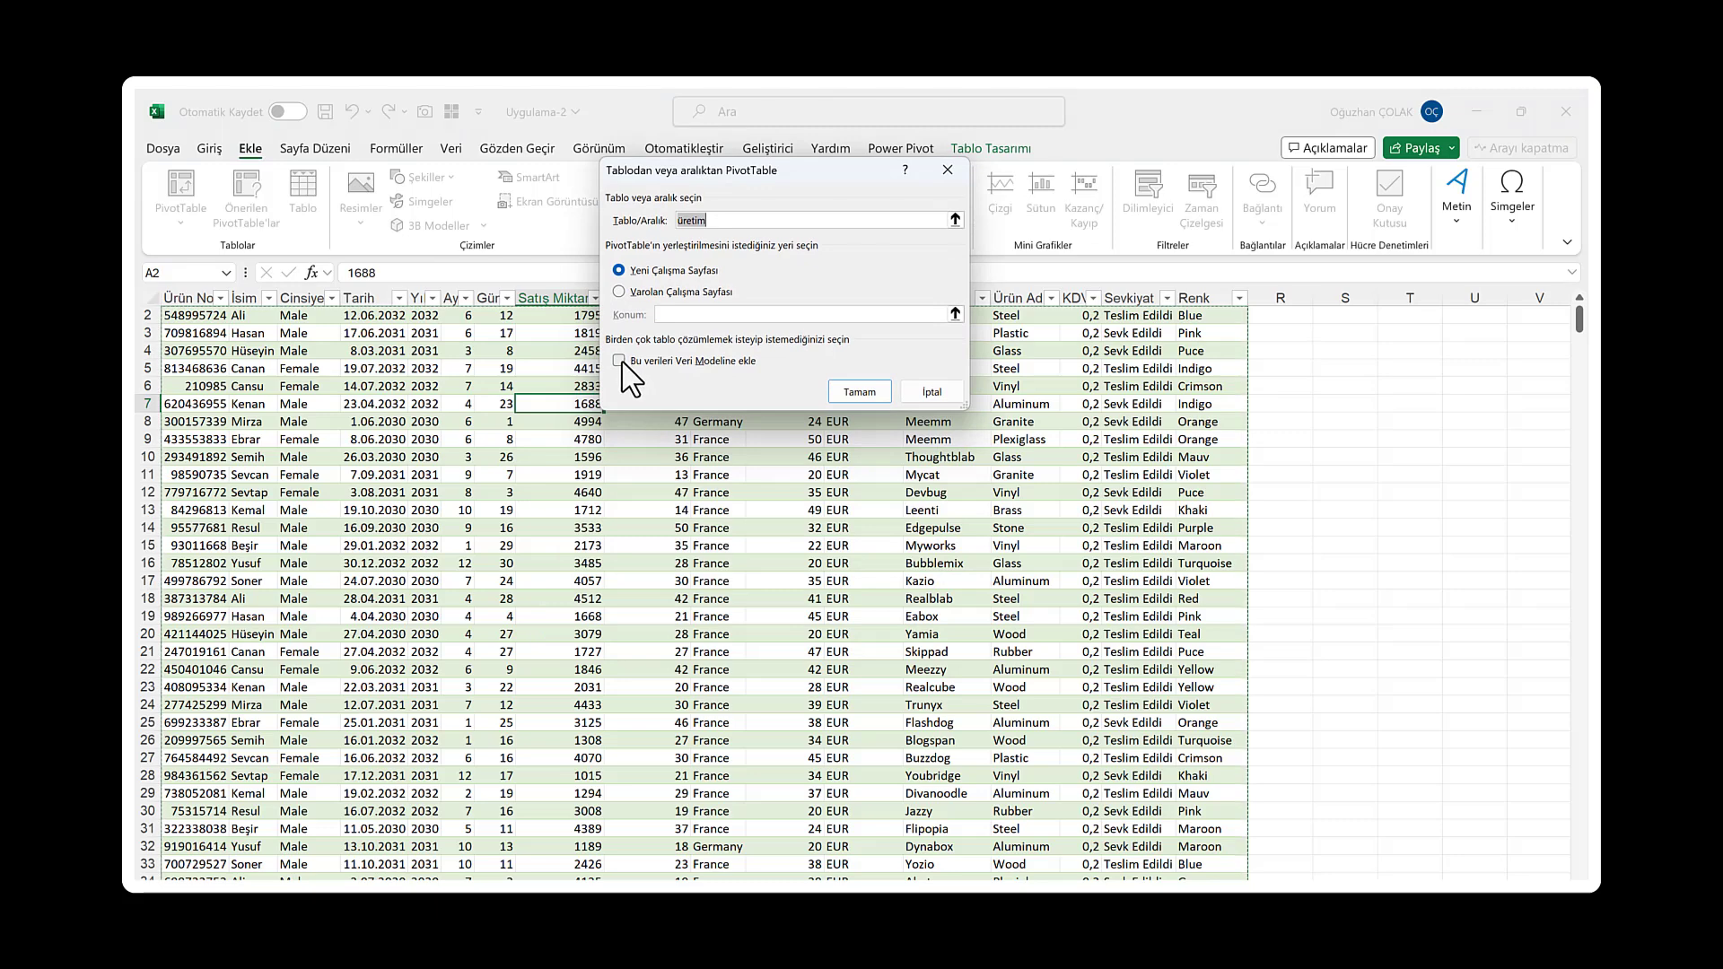
pyautogui.click(619, 361)
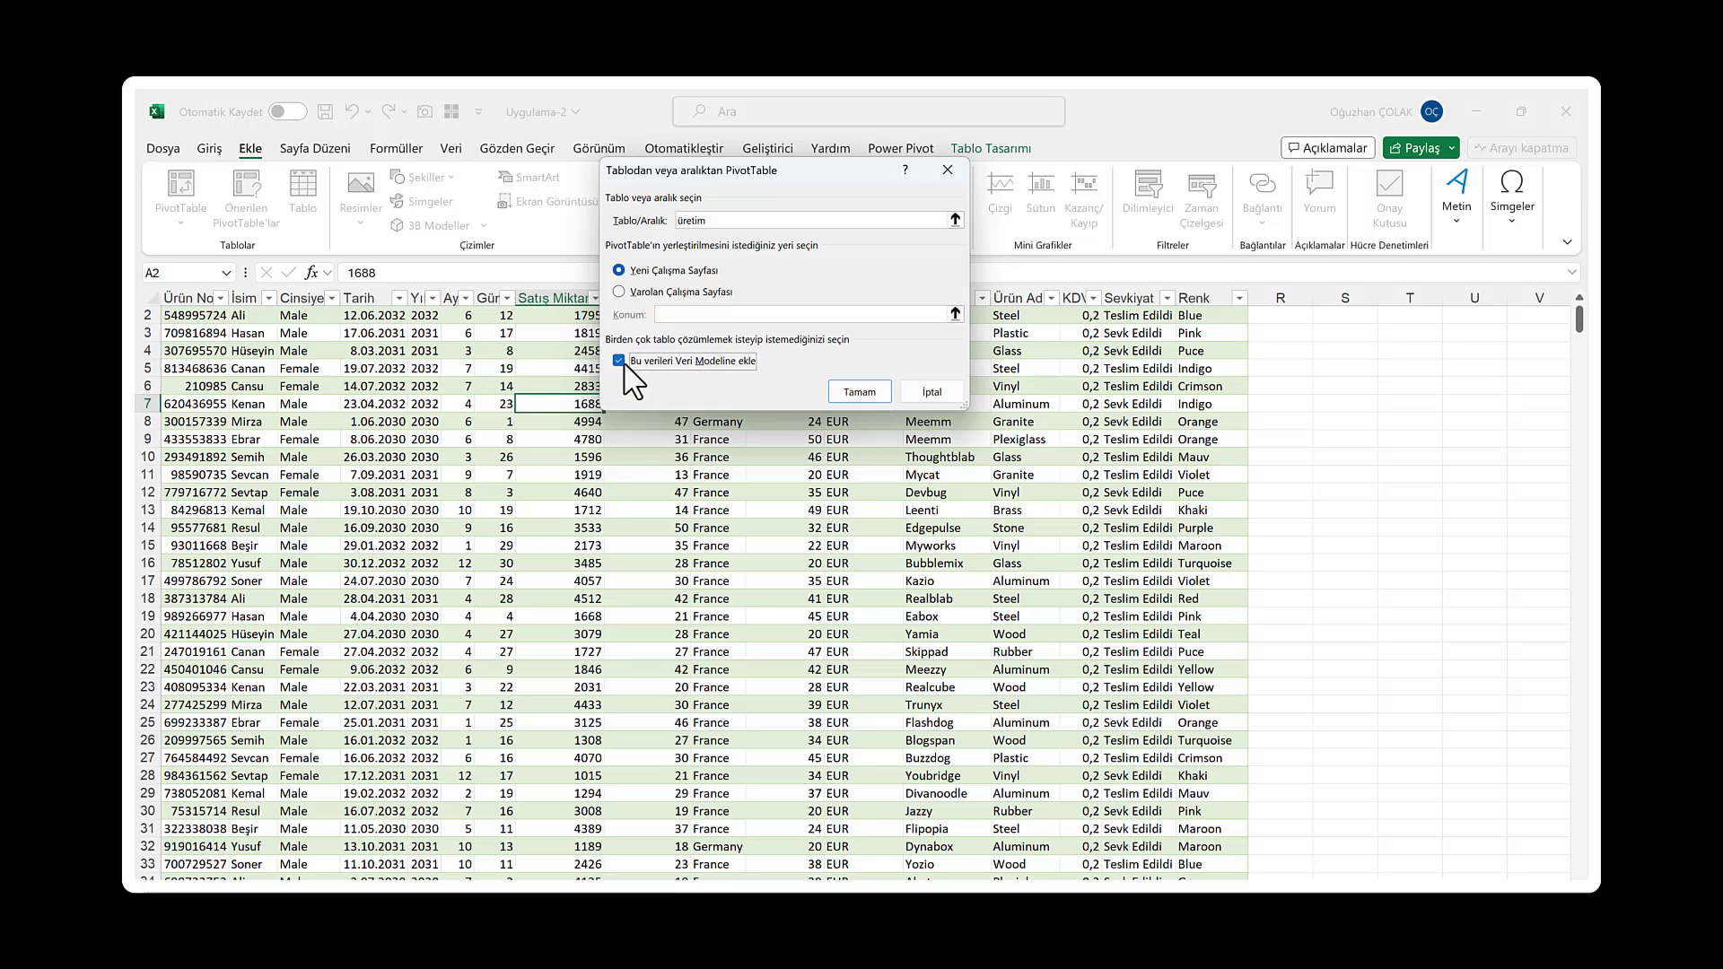
pyautogui.click(860, 392)
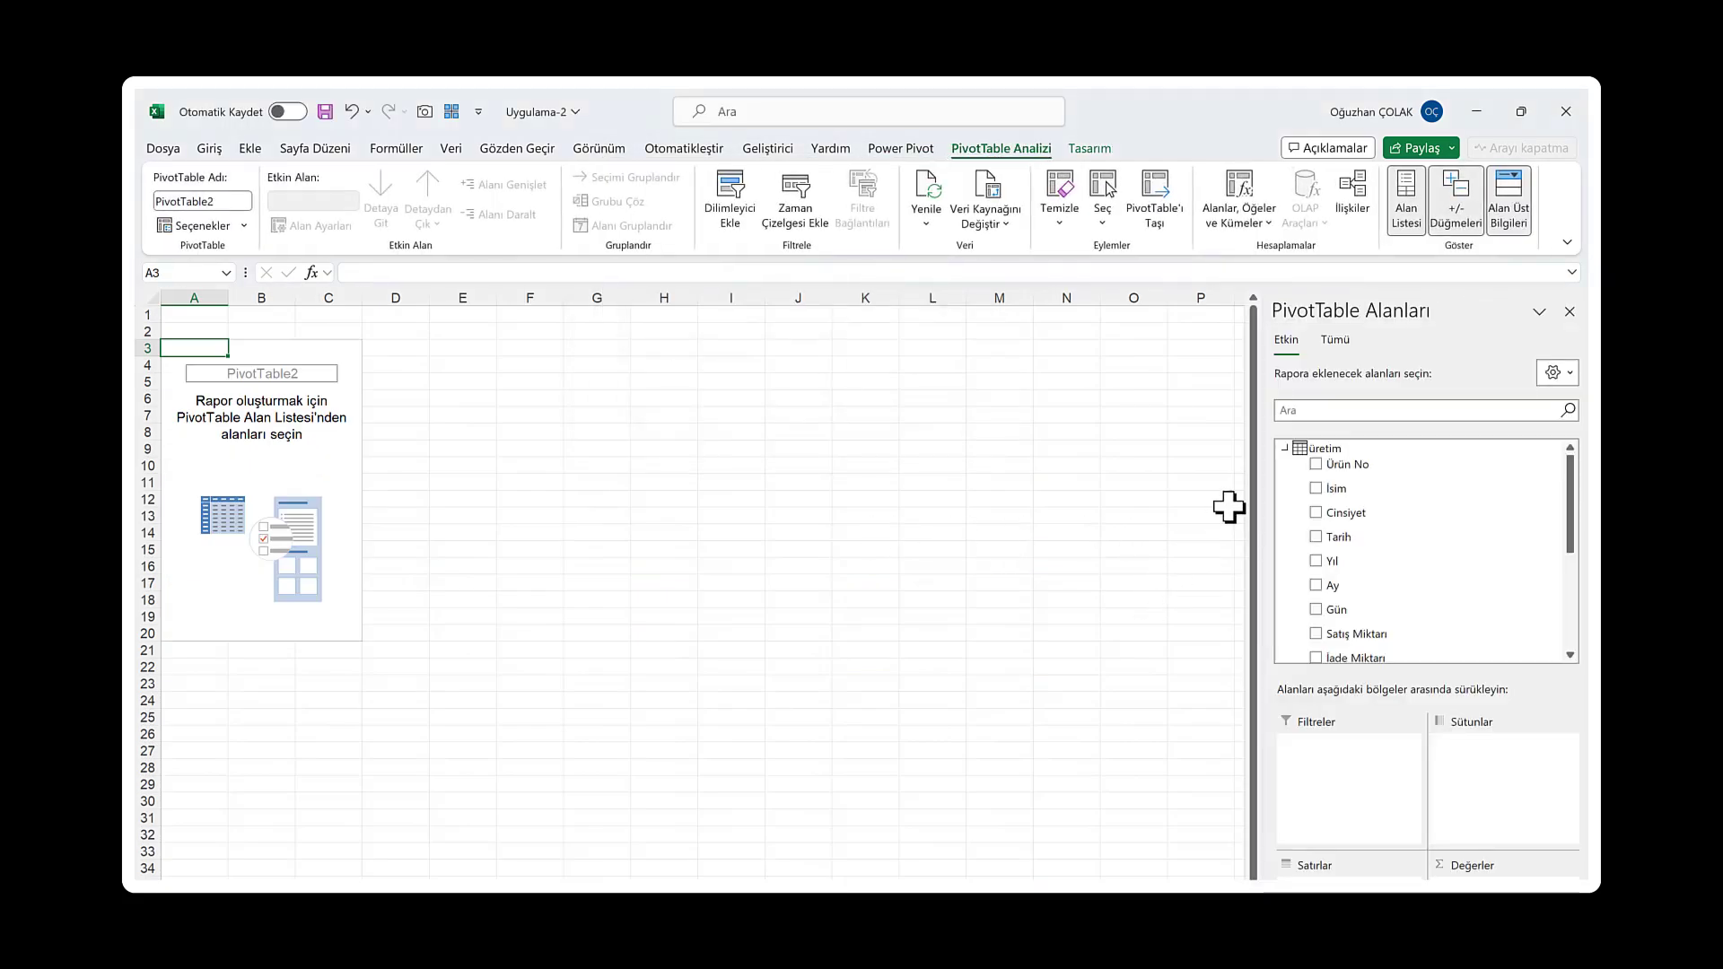
pyautogui.click(1334, 265)
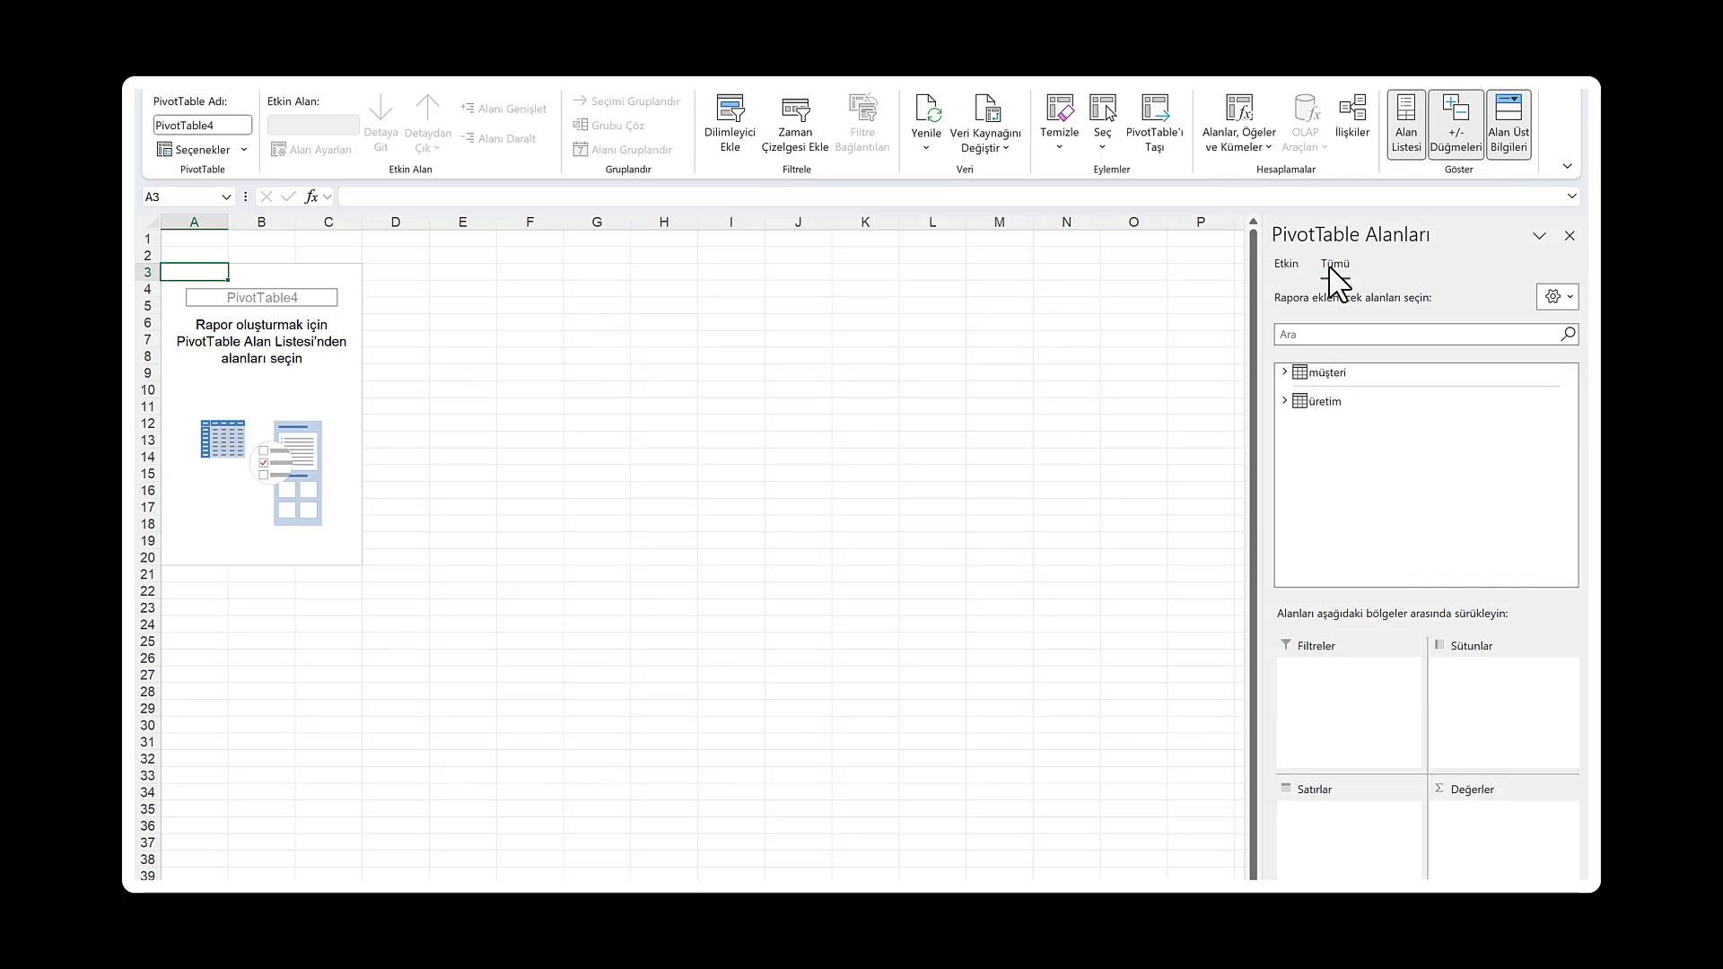
pyautogui.click(1285, 373)
pyautogui.moveTo(1337, 387); pyautogui.dragTo(1360, 830)
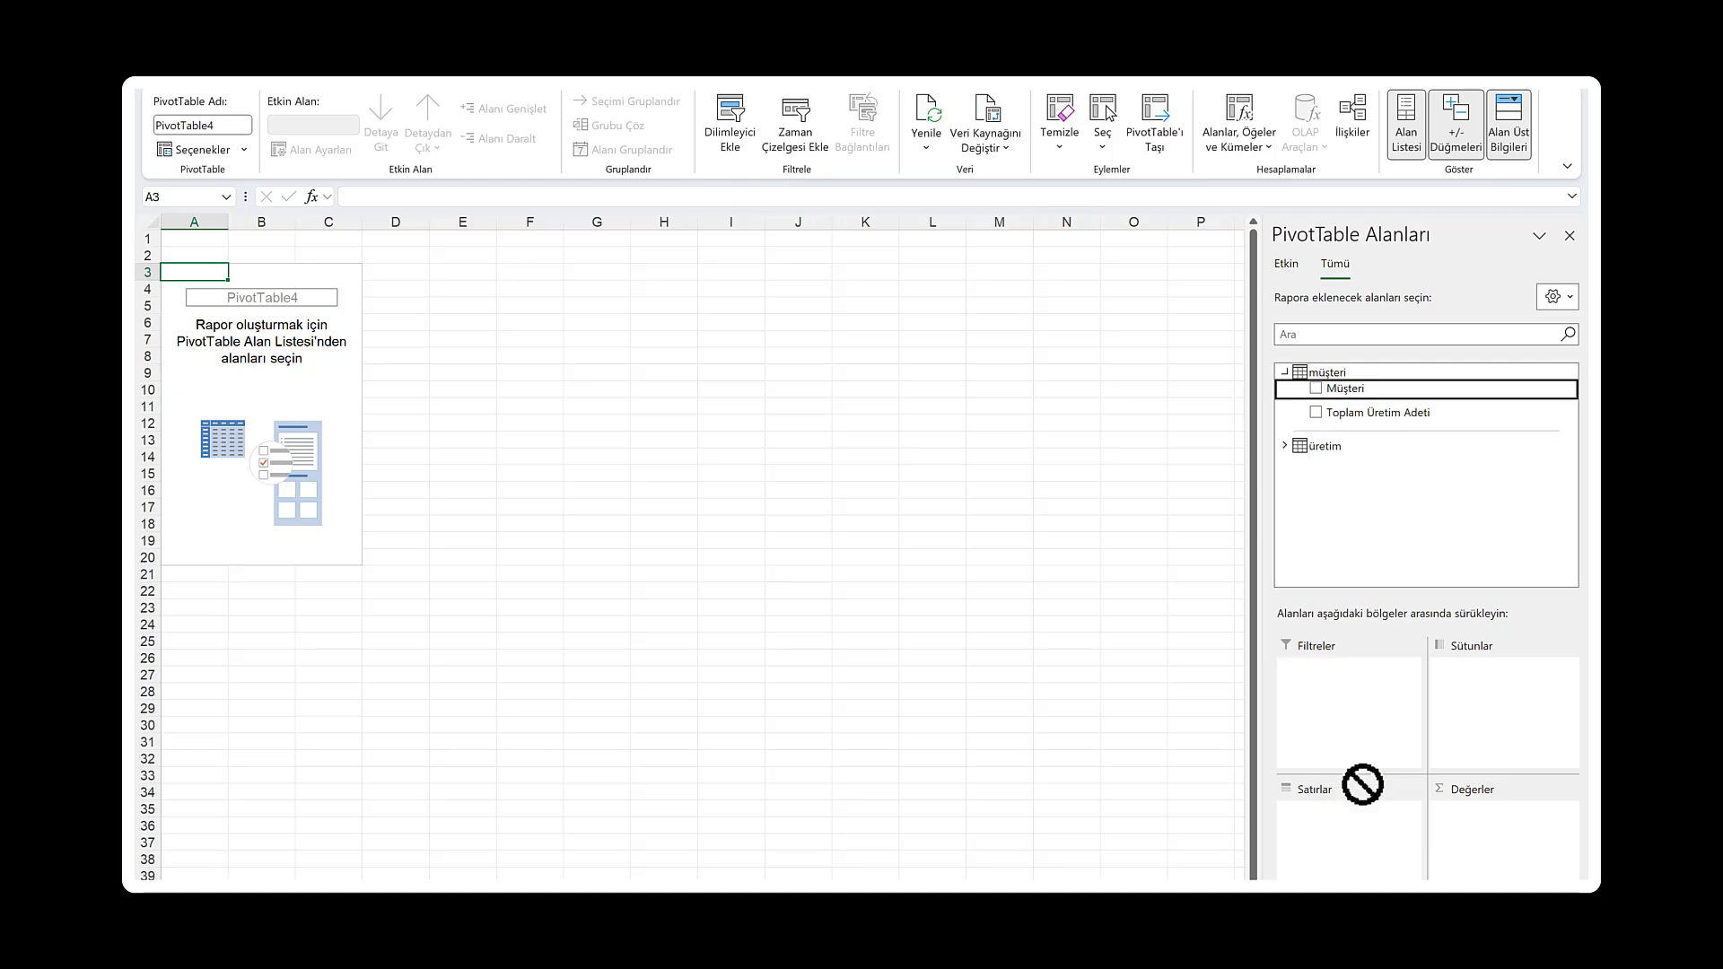
pyautogui.click(1285, 446)
pyautogui.scroll(-2, 1348, 502)
pyautogui.moveTo(1356, 470); pyautogui.dragTo(1516, 839)
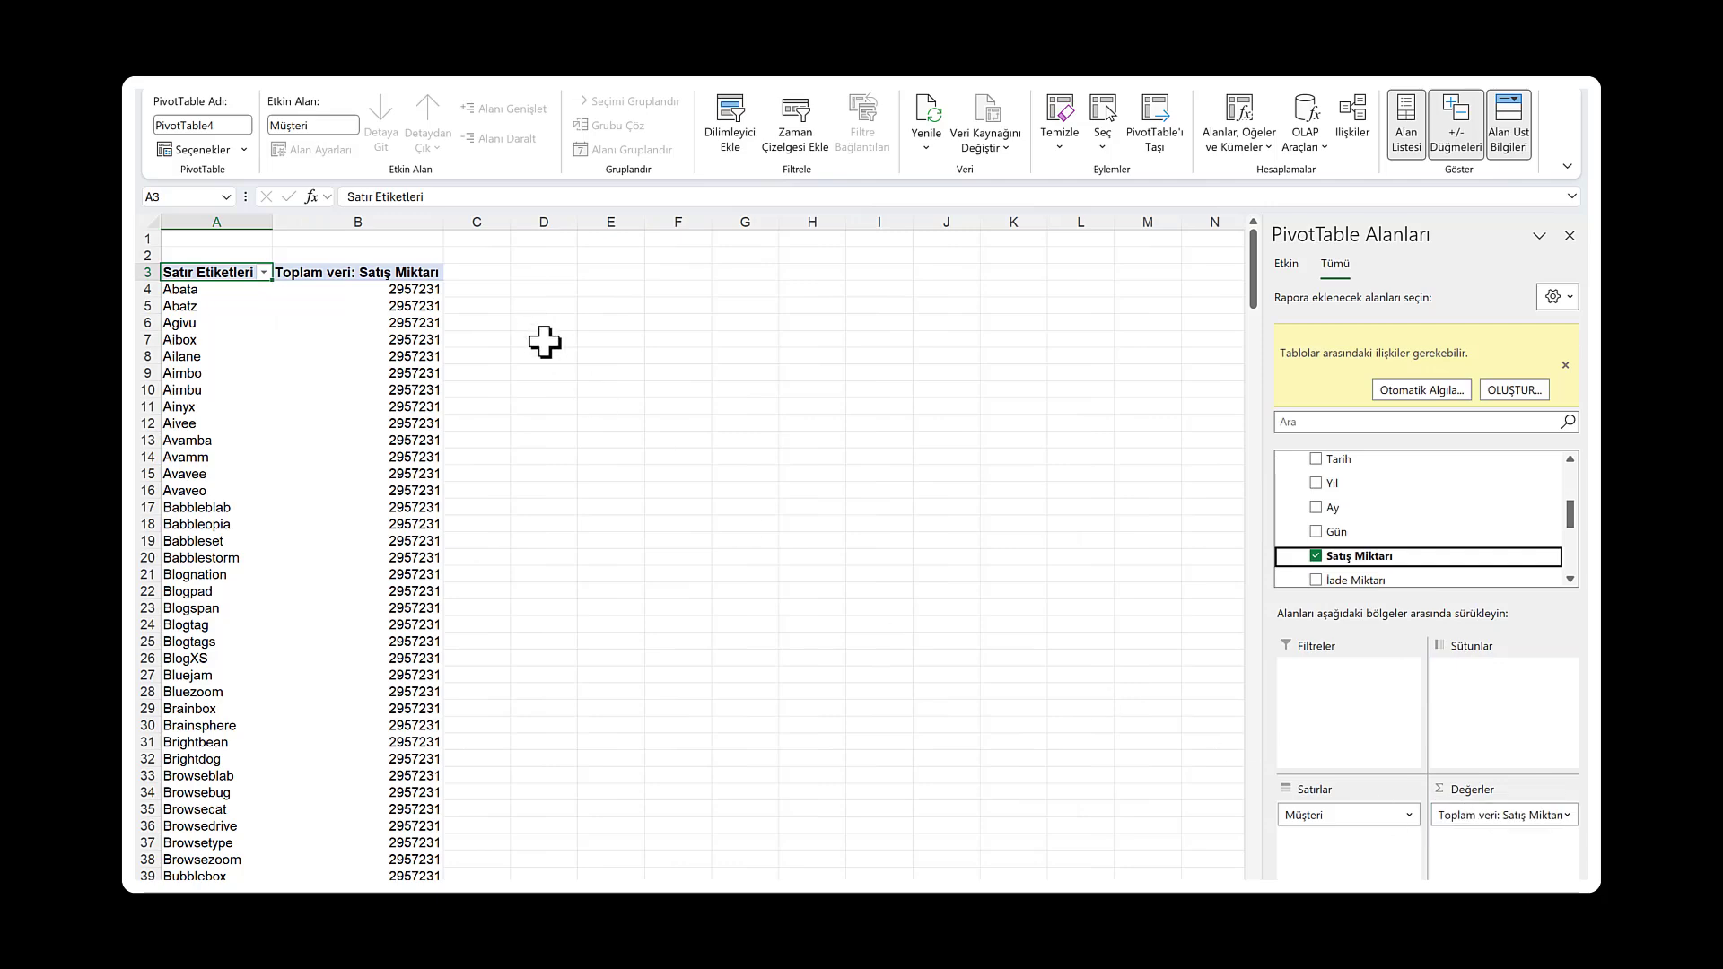
pyautogui.scroll(-1, 375, 456)
pyautogui.scroll(-7, 375, 456)
pyautogui.scroll(-6, 375, 456)
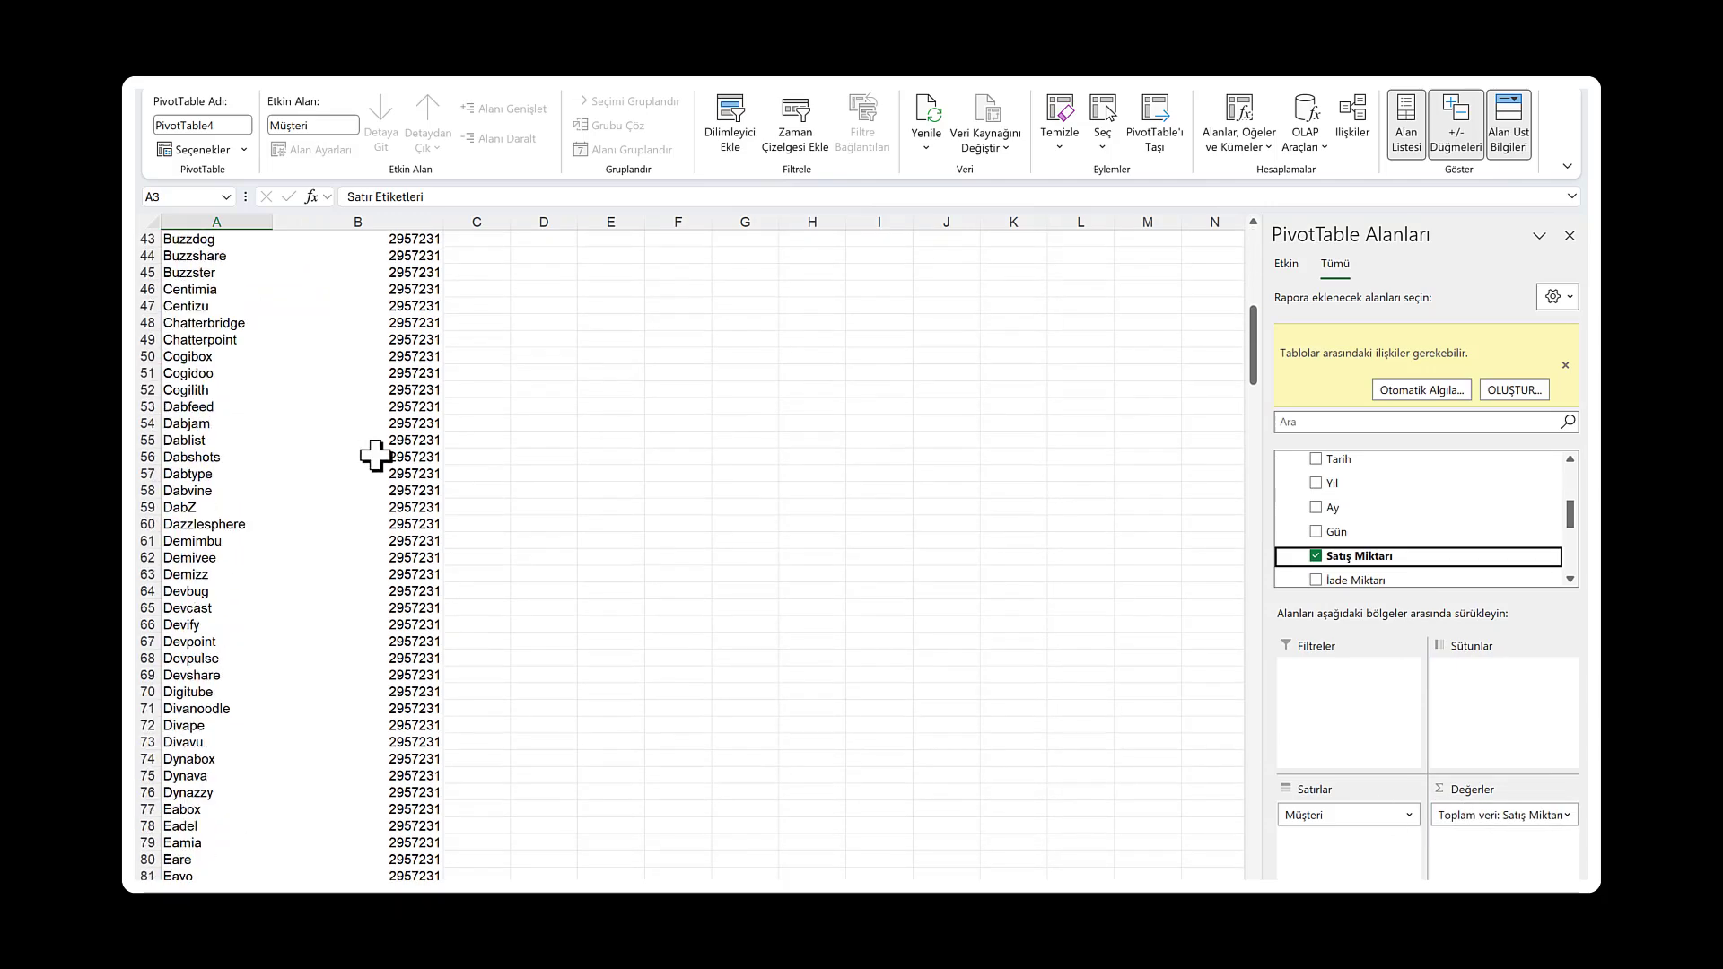
pyautogui.scroll(7, 375, 456)
pyautogui.scroll(7, 375, 456)
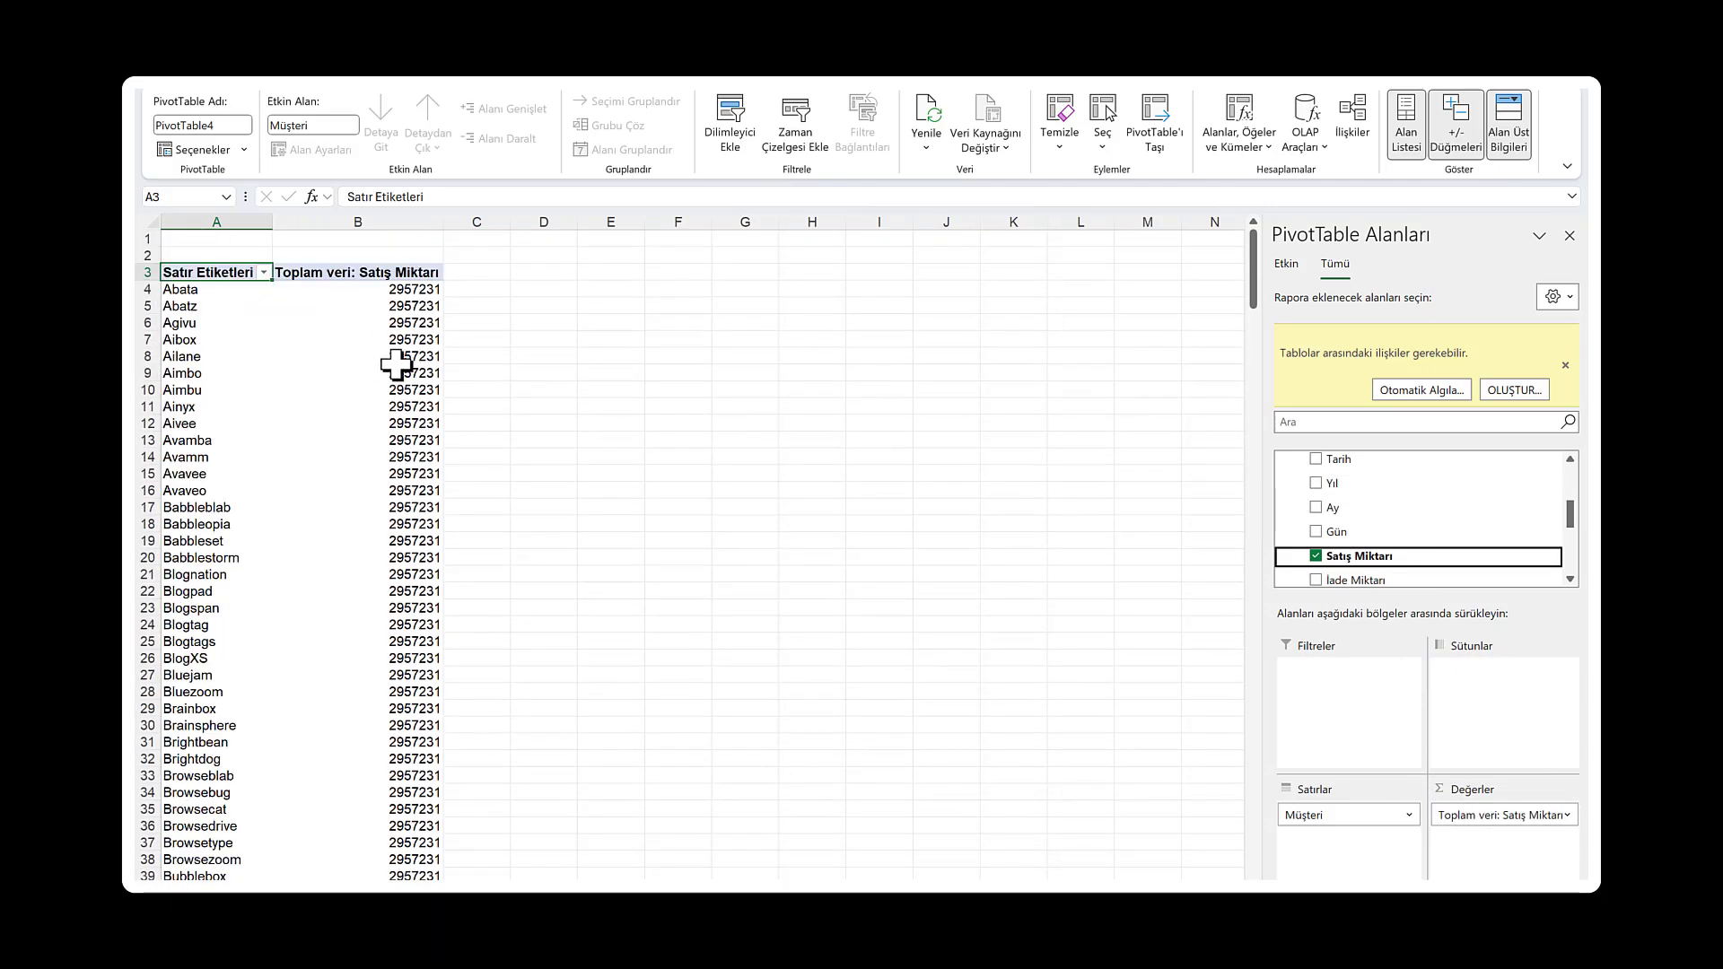
pyautogui.keyDown('ctrl'); pyautogui.scroll(4, 395, 367); pyautogui.keyUp('ctrl')
pyautogui.scroll(1, 495, 363)
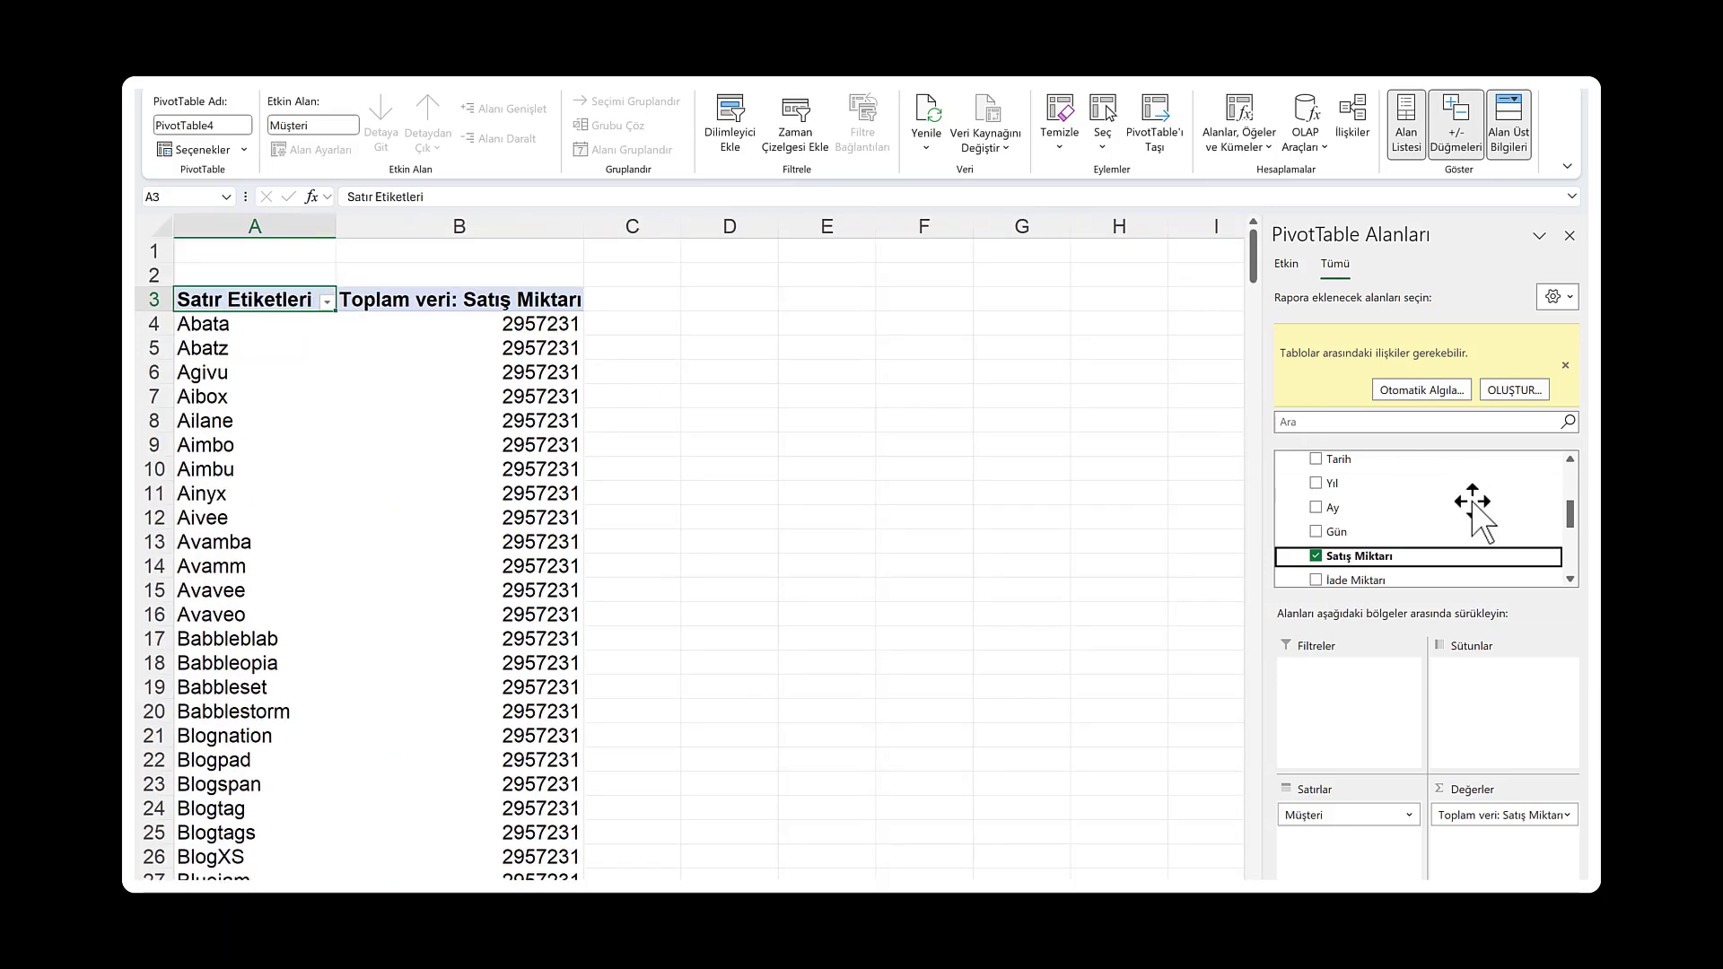
# Try auto-detecting relationships, then manually relate müşteri.Müşteri to üretim.Müşteri
pyautogui.click(1435, 391)
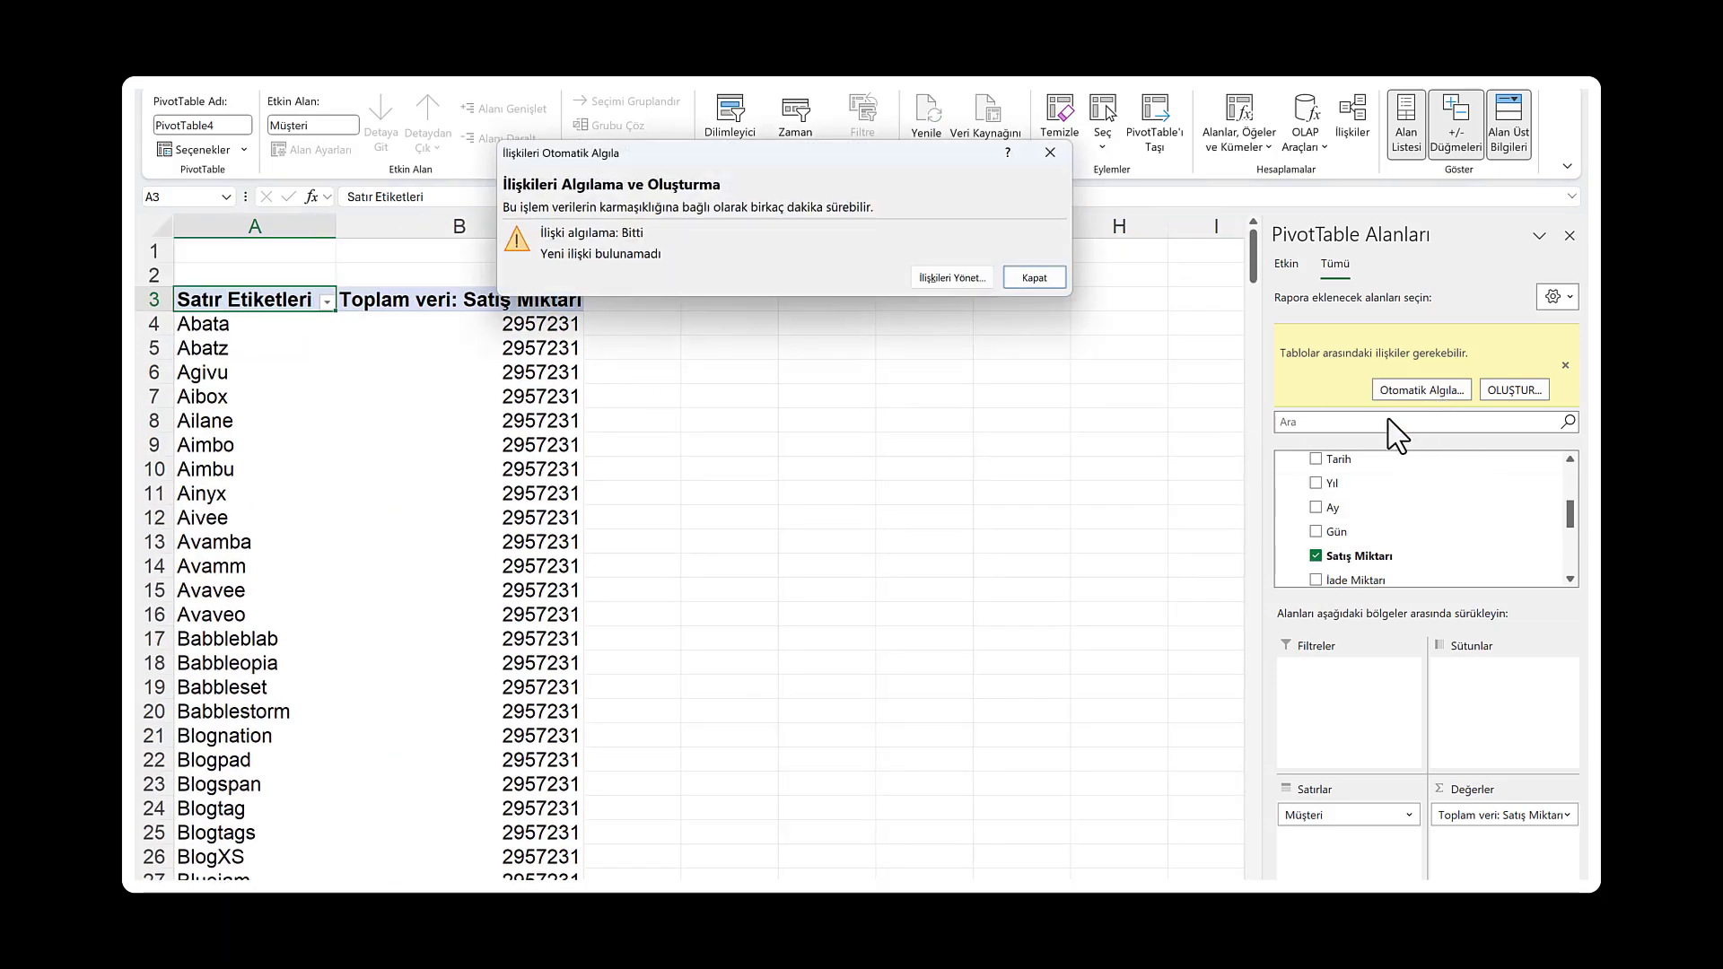
pyautogui.click(1041, 278)
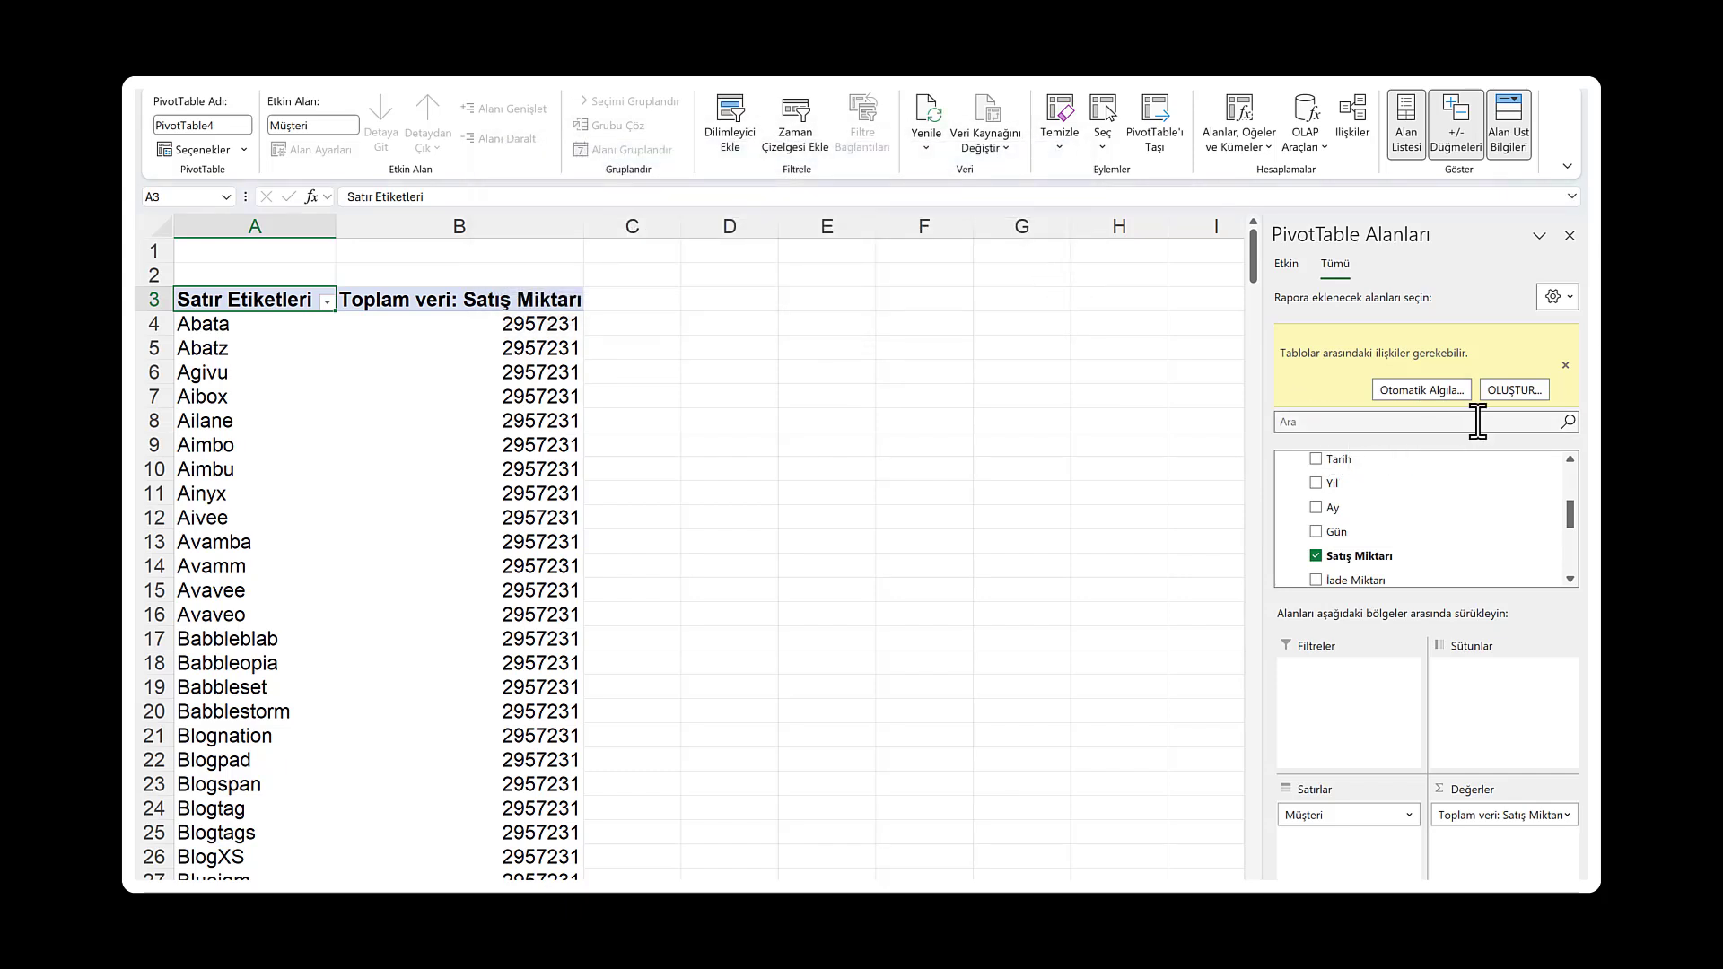
pyautogui.click(1521, 392)
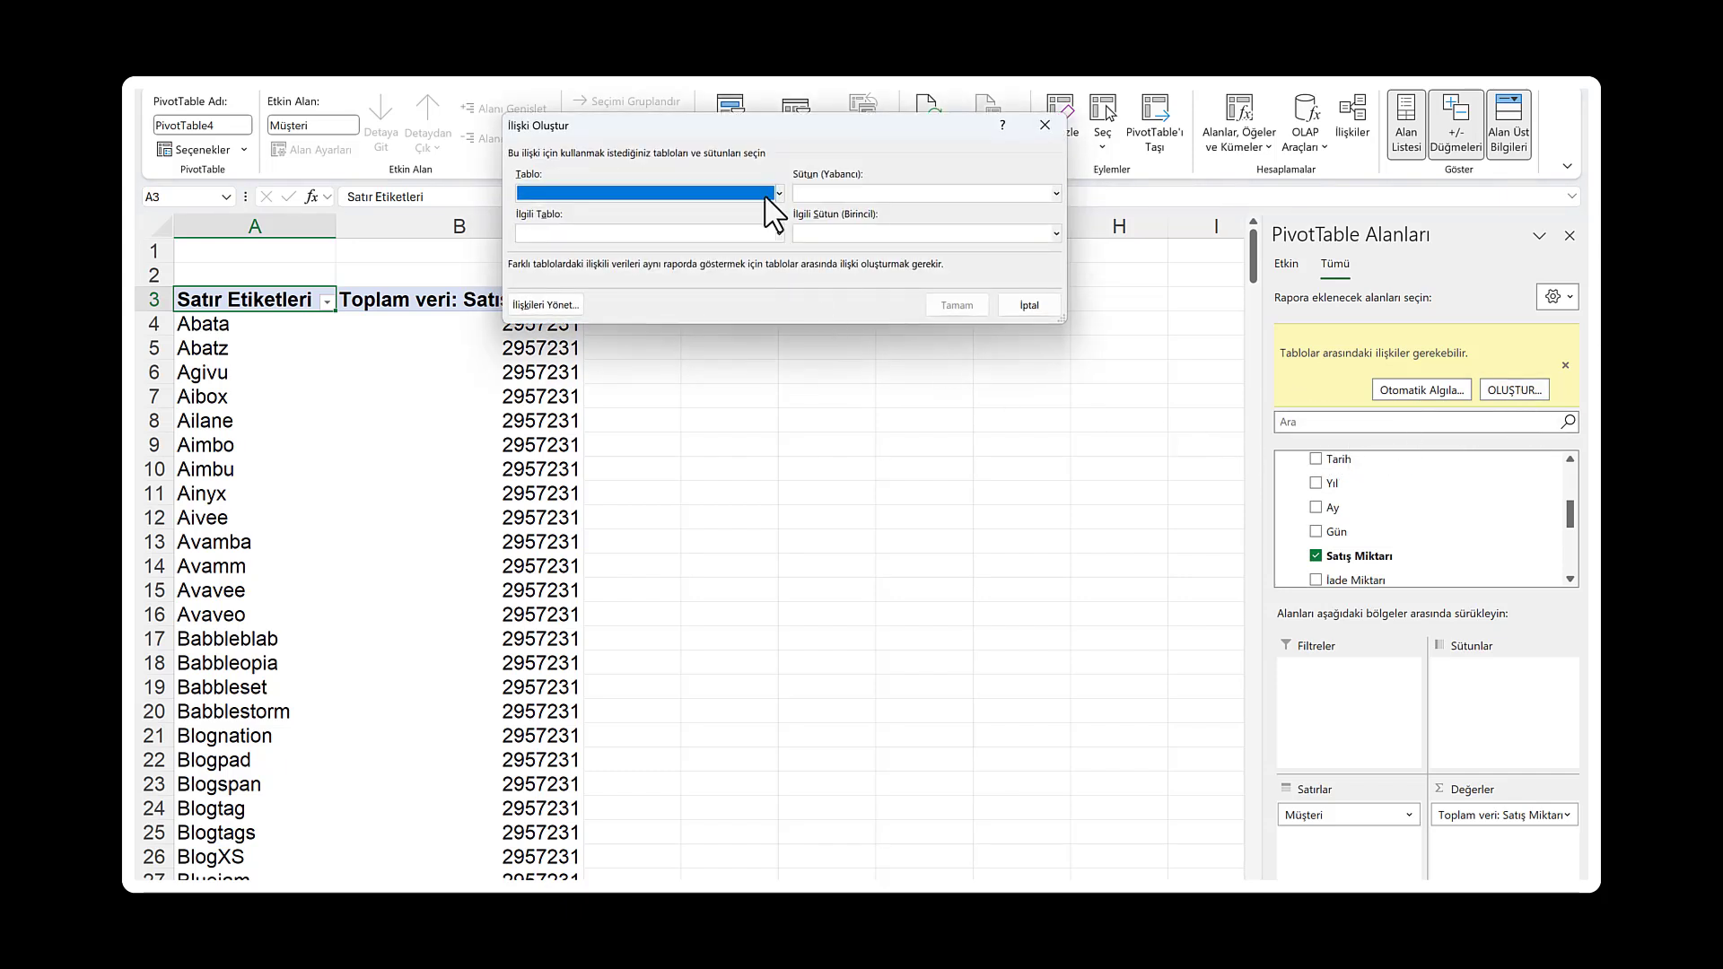
pyautogui.moveTo(767, 125); pyautogui.dragTo(854, 283)
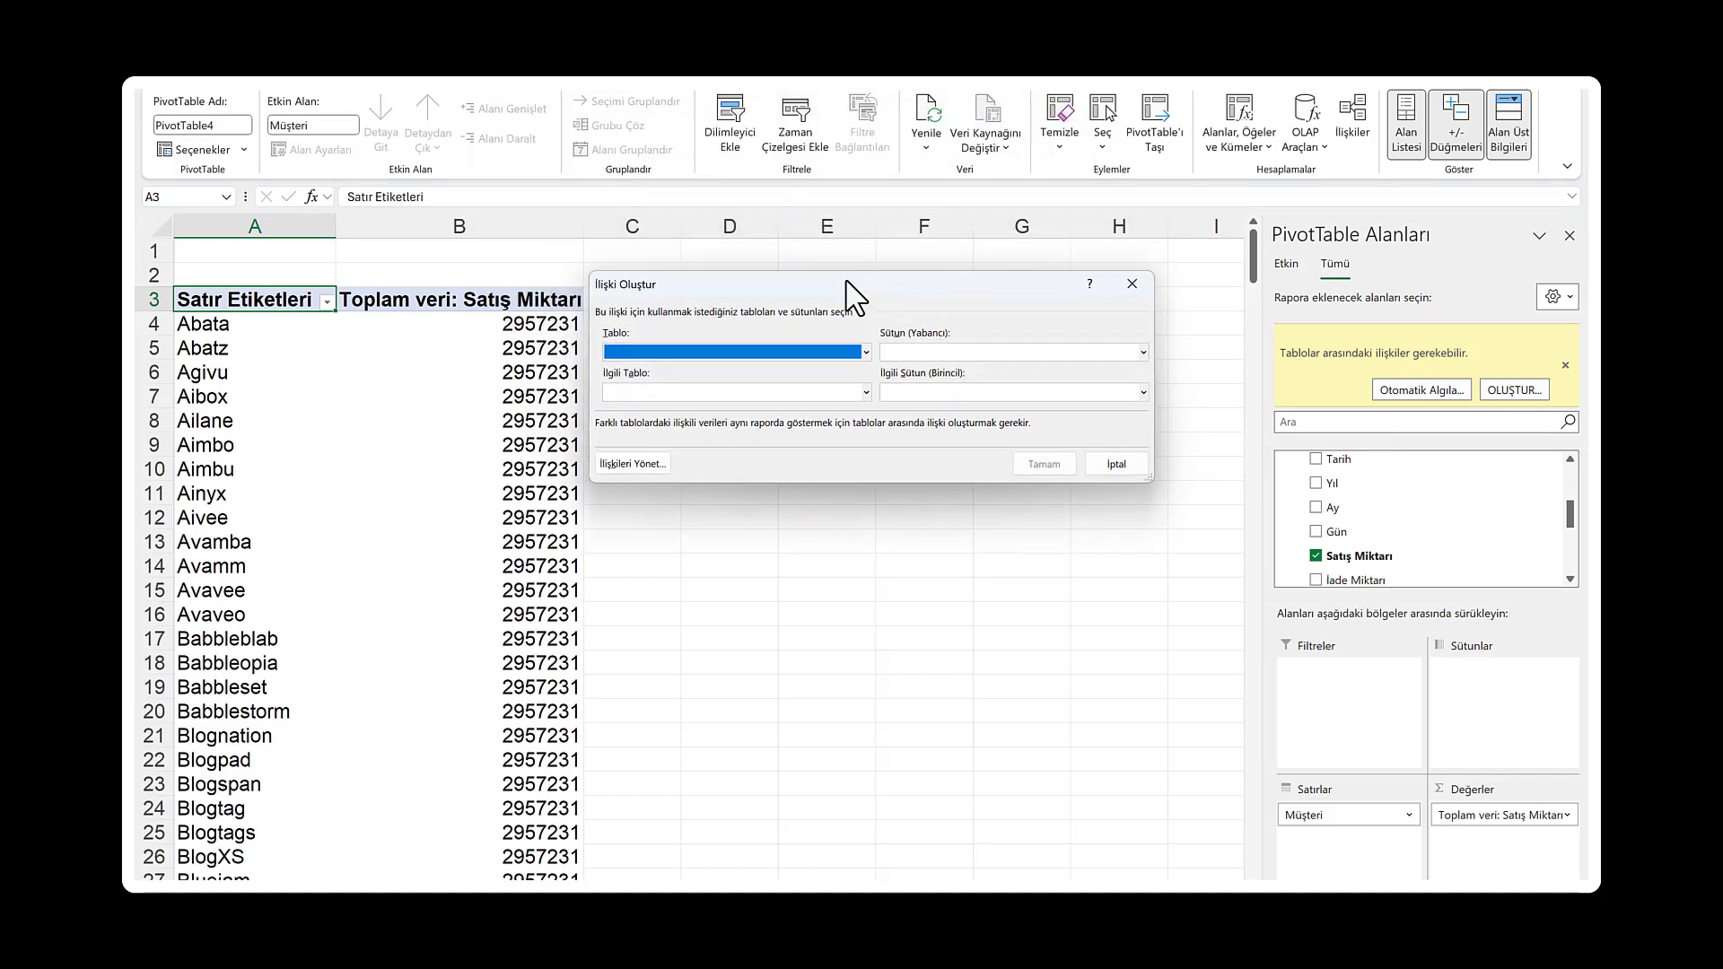
pyautogui.click(866, 352)
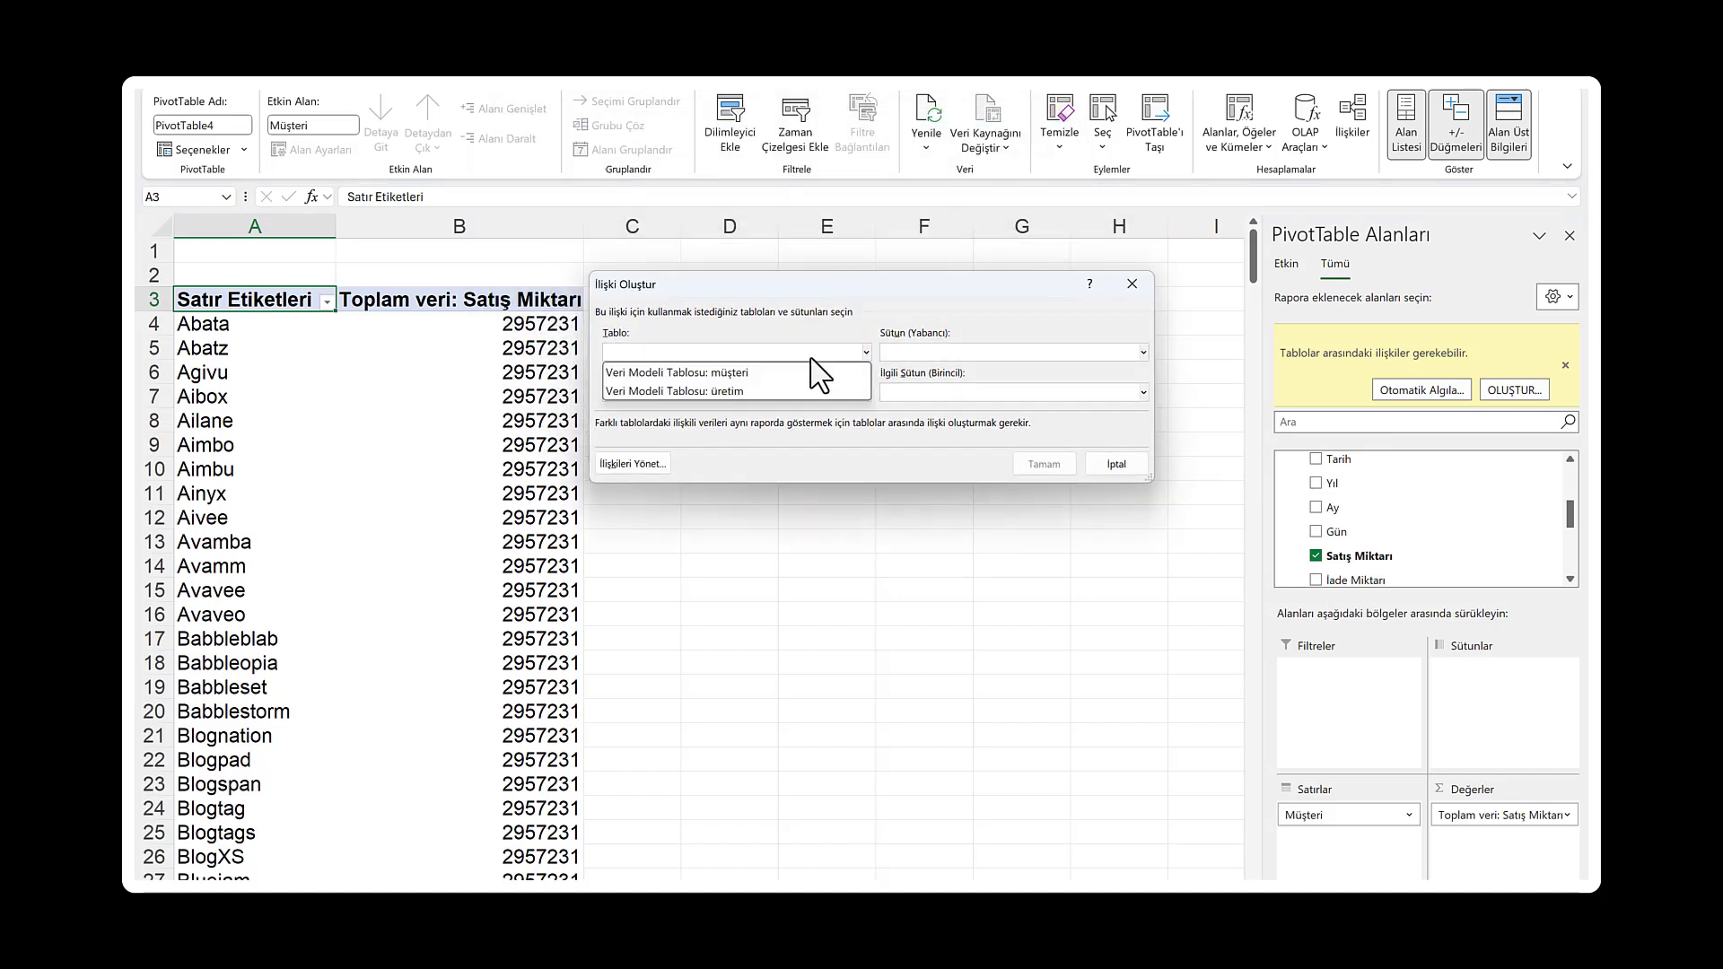
pyautogui.click(759, 374)
pyautogui.click(1038, 353)
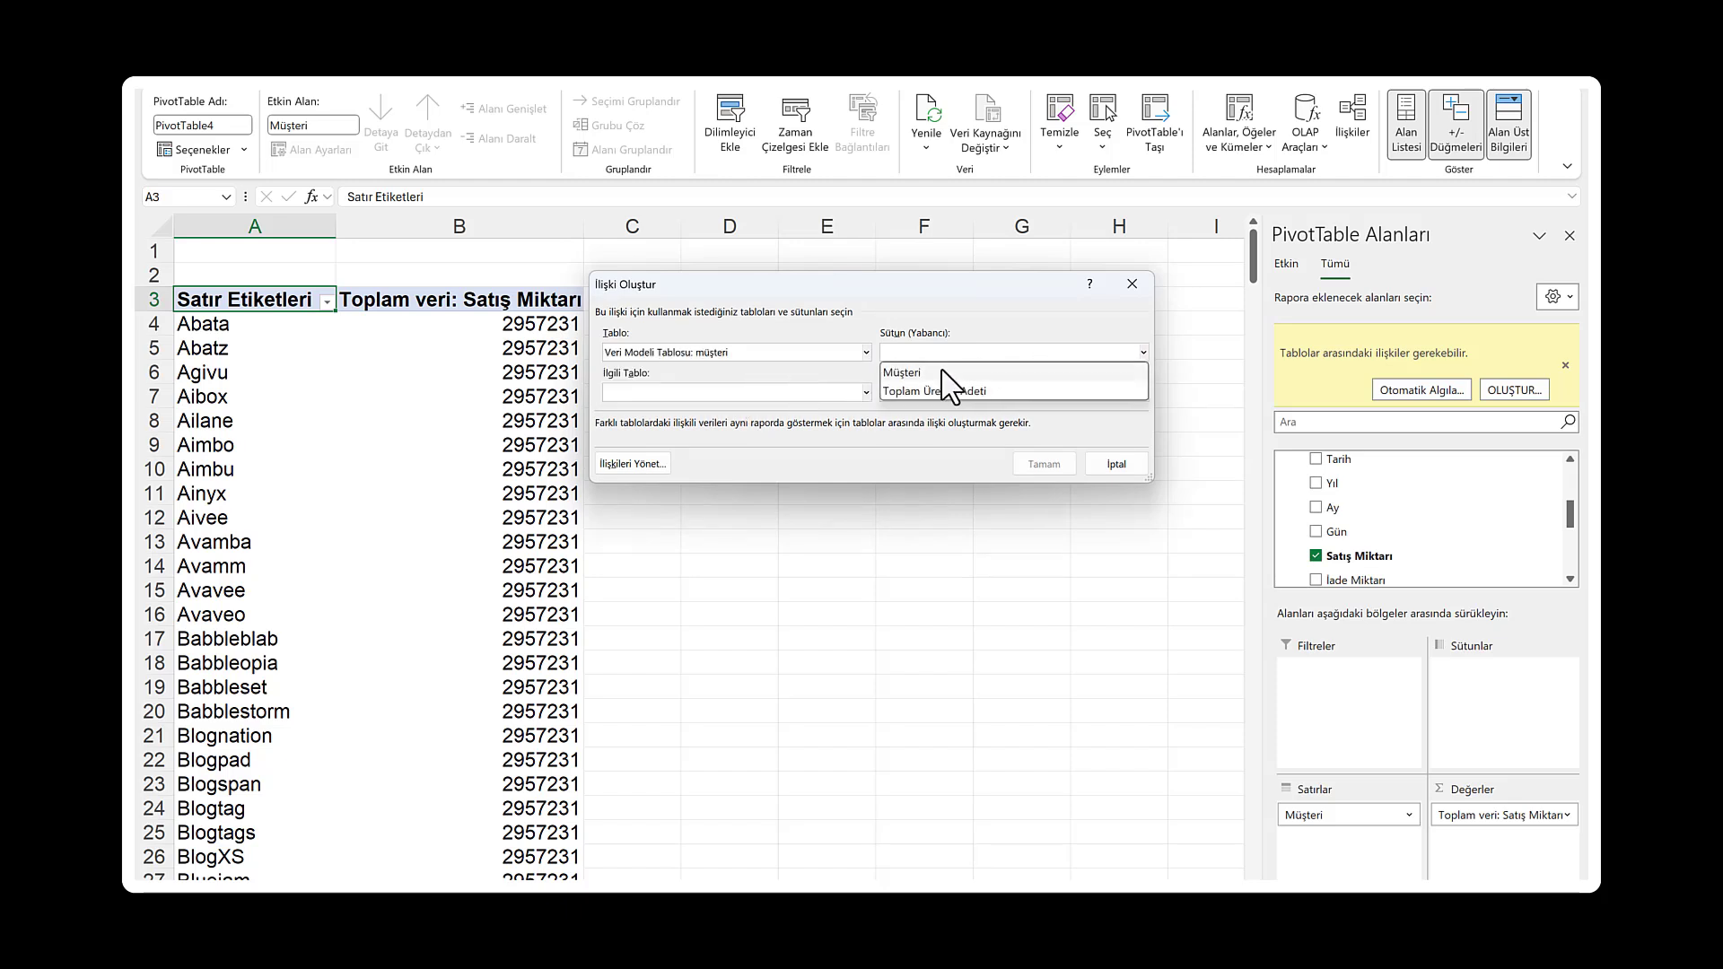
pyautogui.click(905, 372)
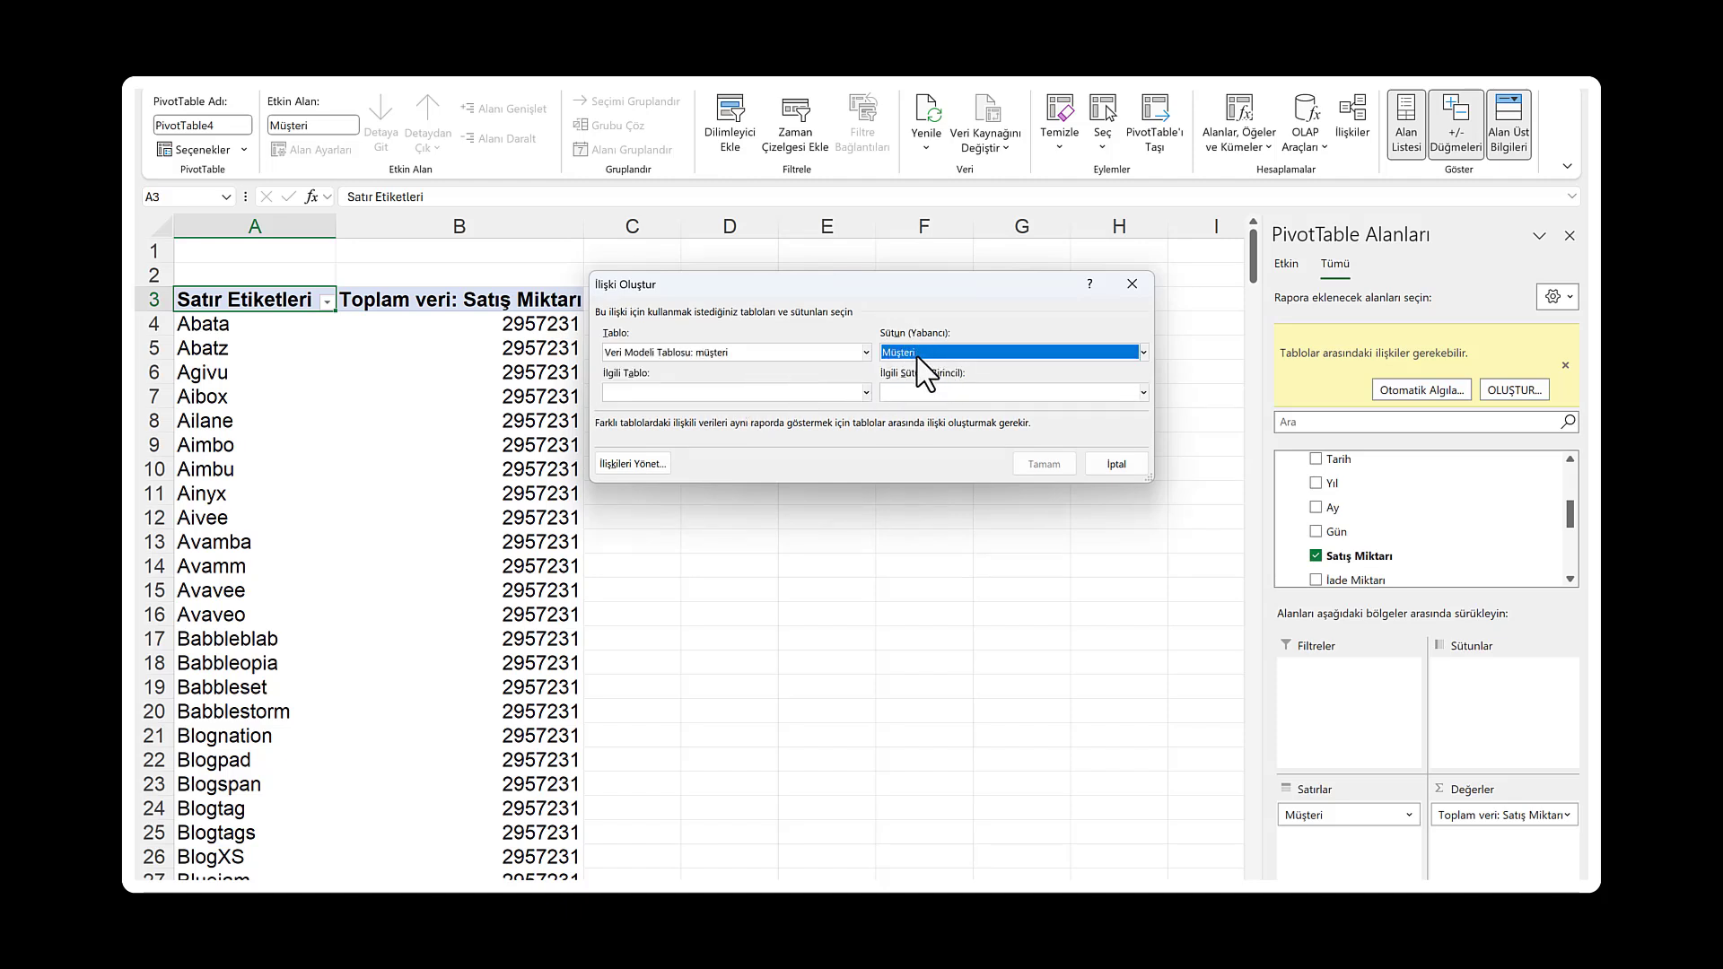
pyautogui.click(844, 396)
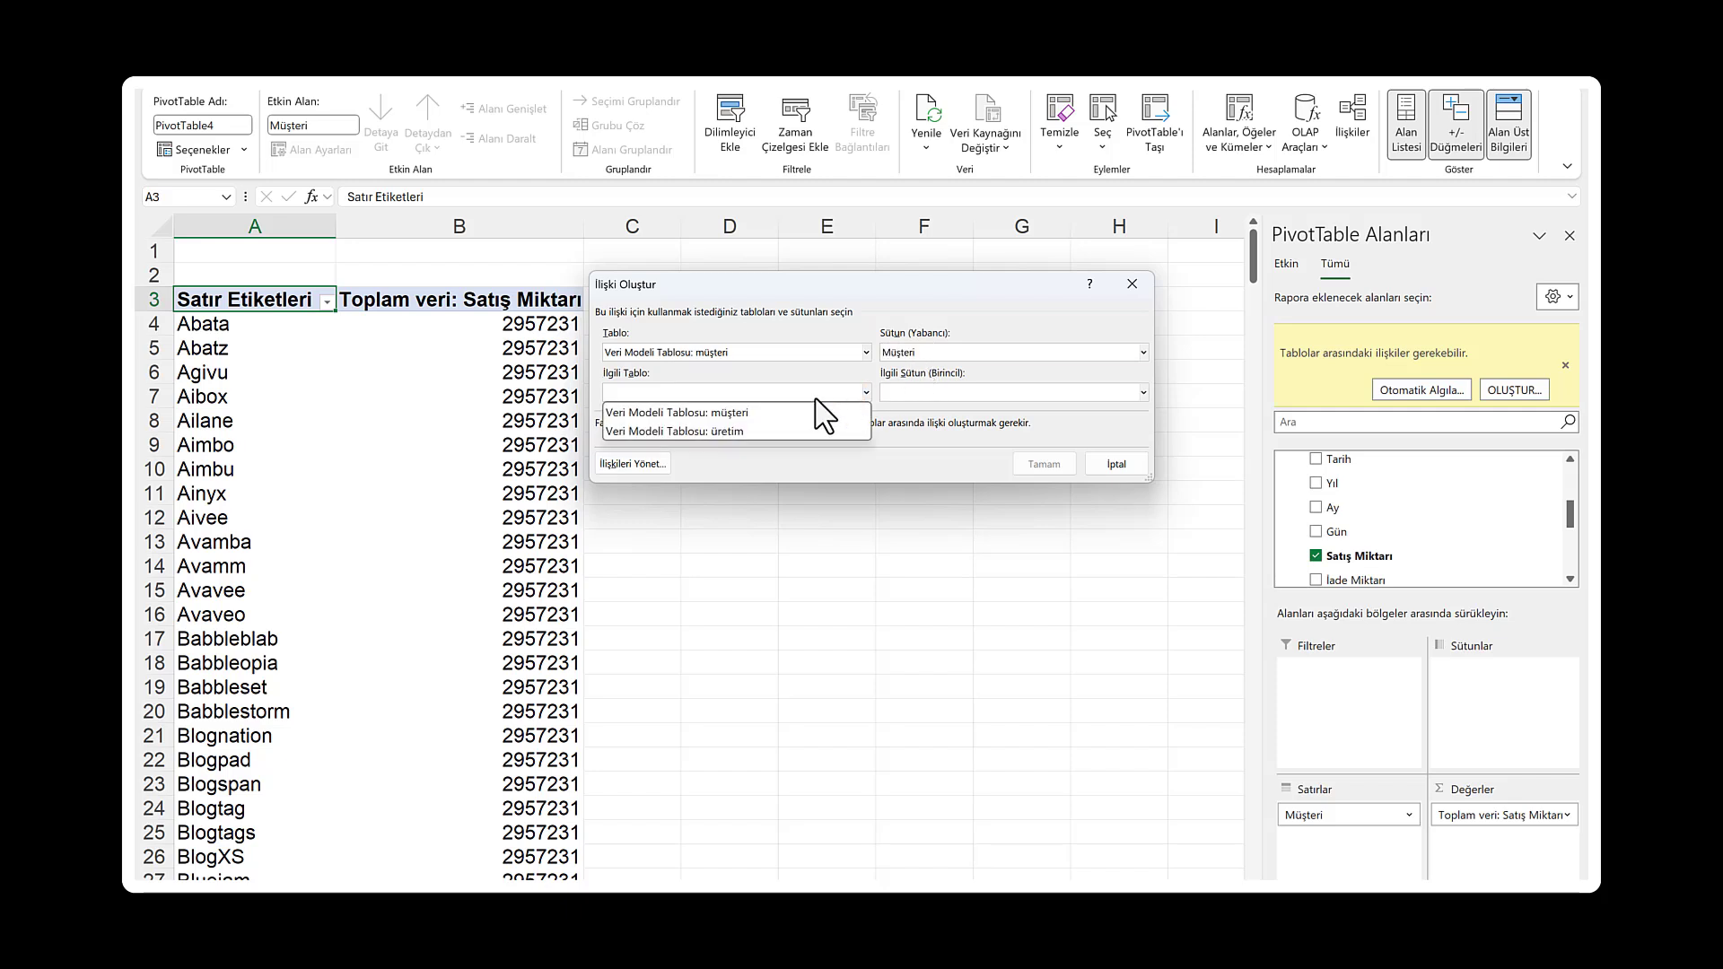
pyautogui.click(763, 428)
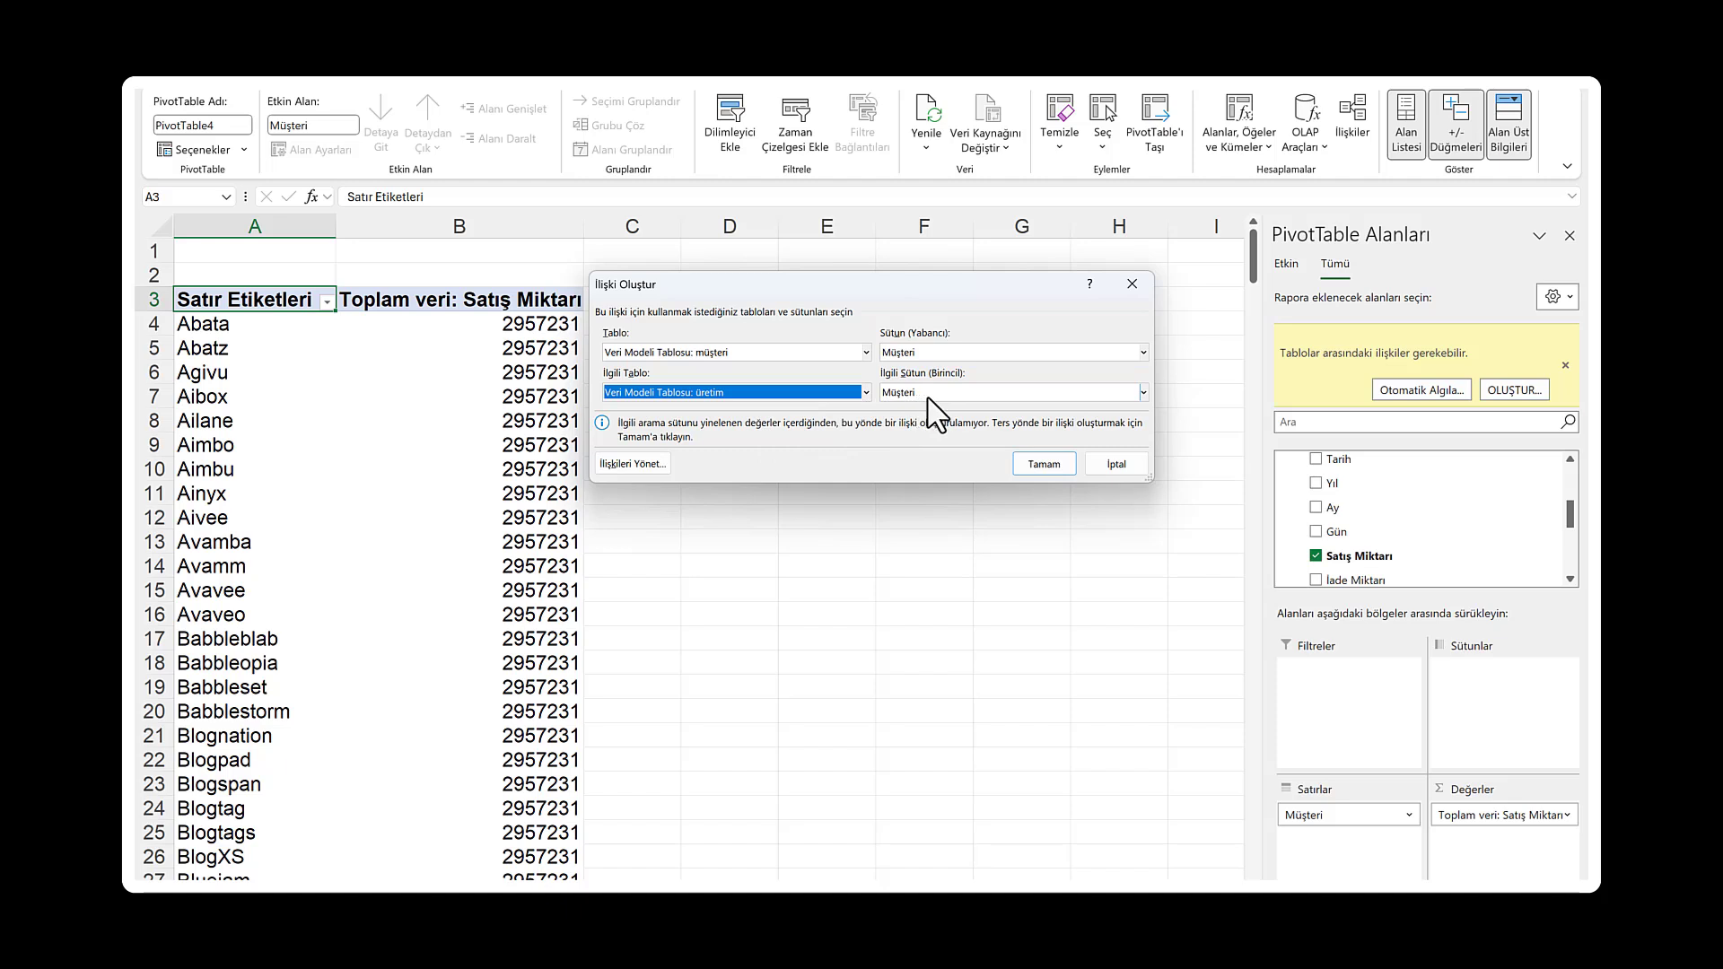
pyautogui.click(1044, 464)
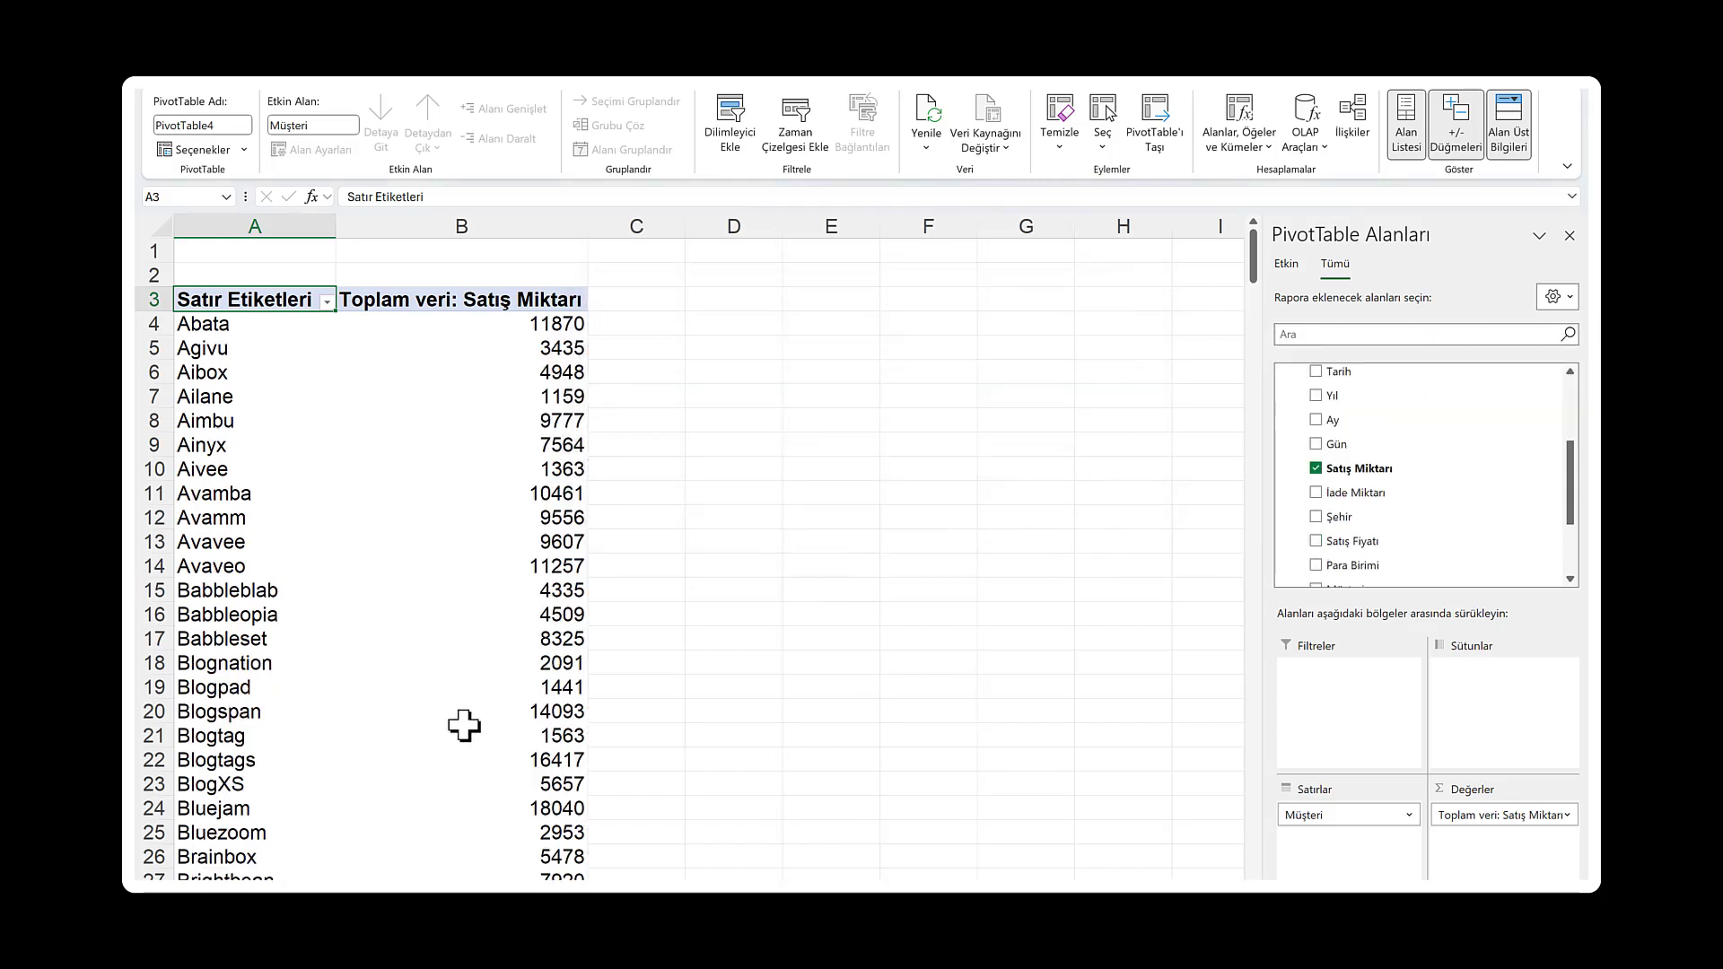
# Add İade Miktarı to the pivot values as a second sum column beside the sales totals
pyautogui.click(226, 305)
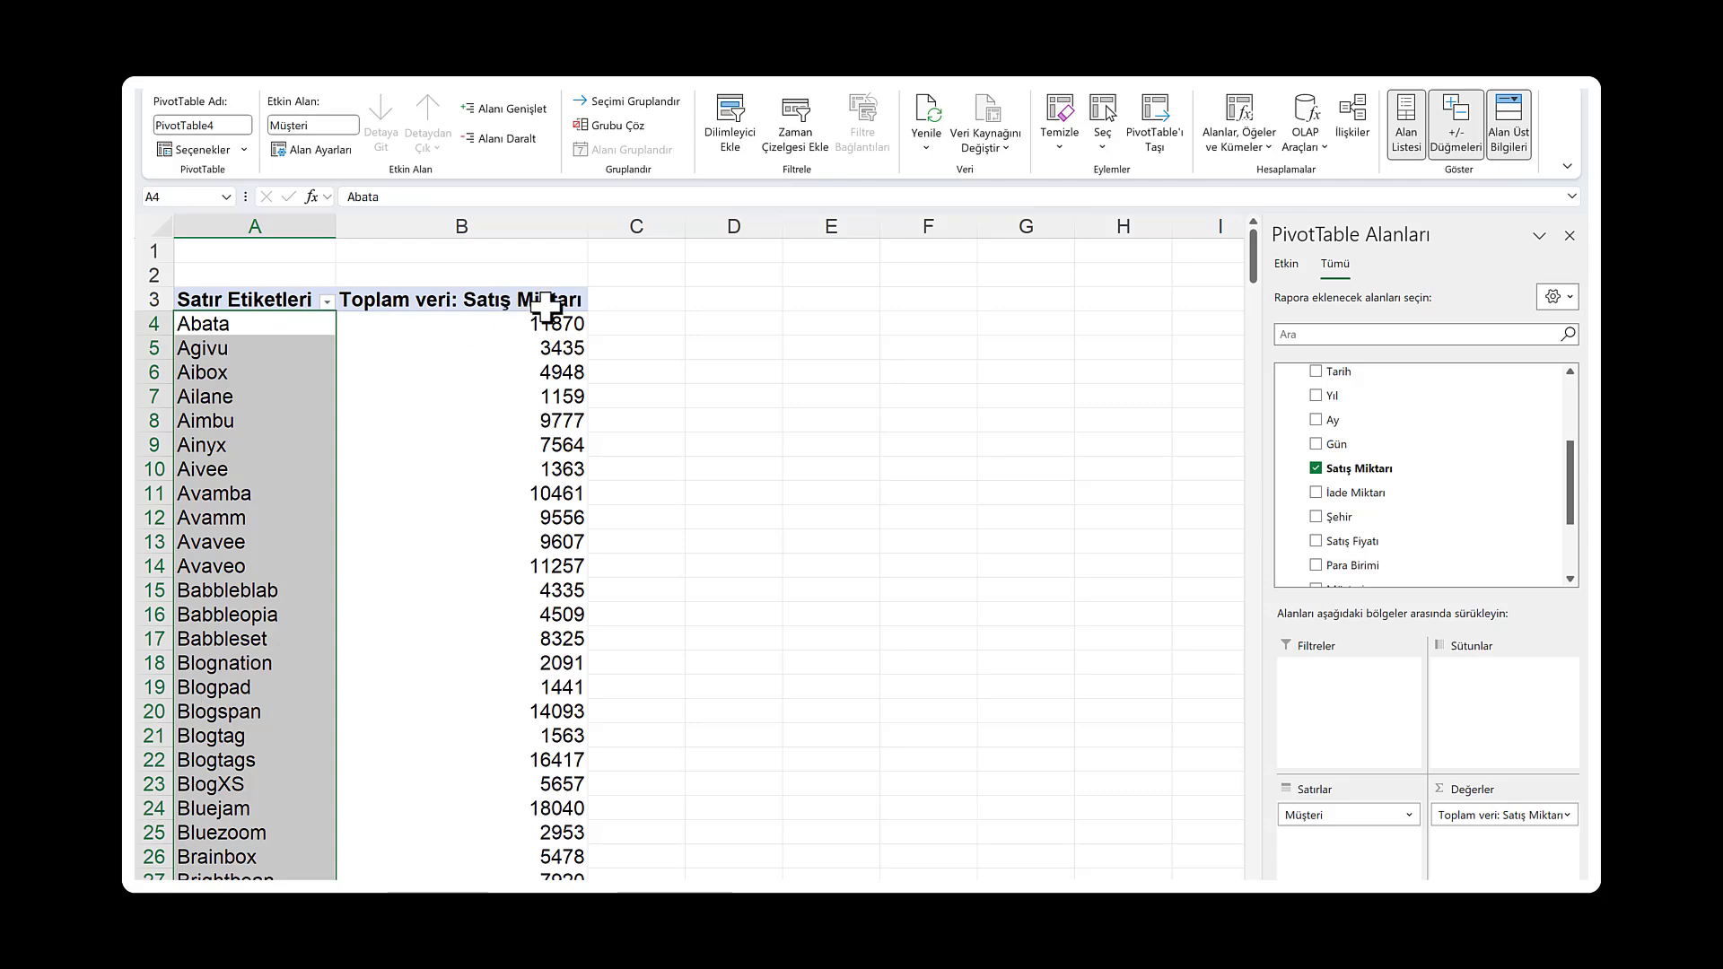
pyautogui.click(561, 324)
pyautogui.scroll(-2, 531, 557)
pyautogui.scroll(-6, 530, 557)
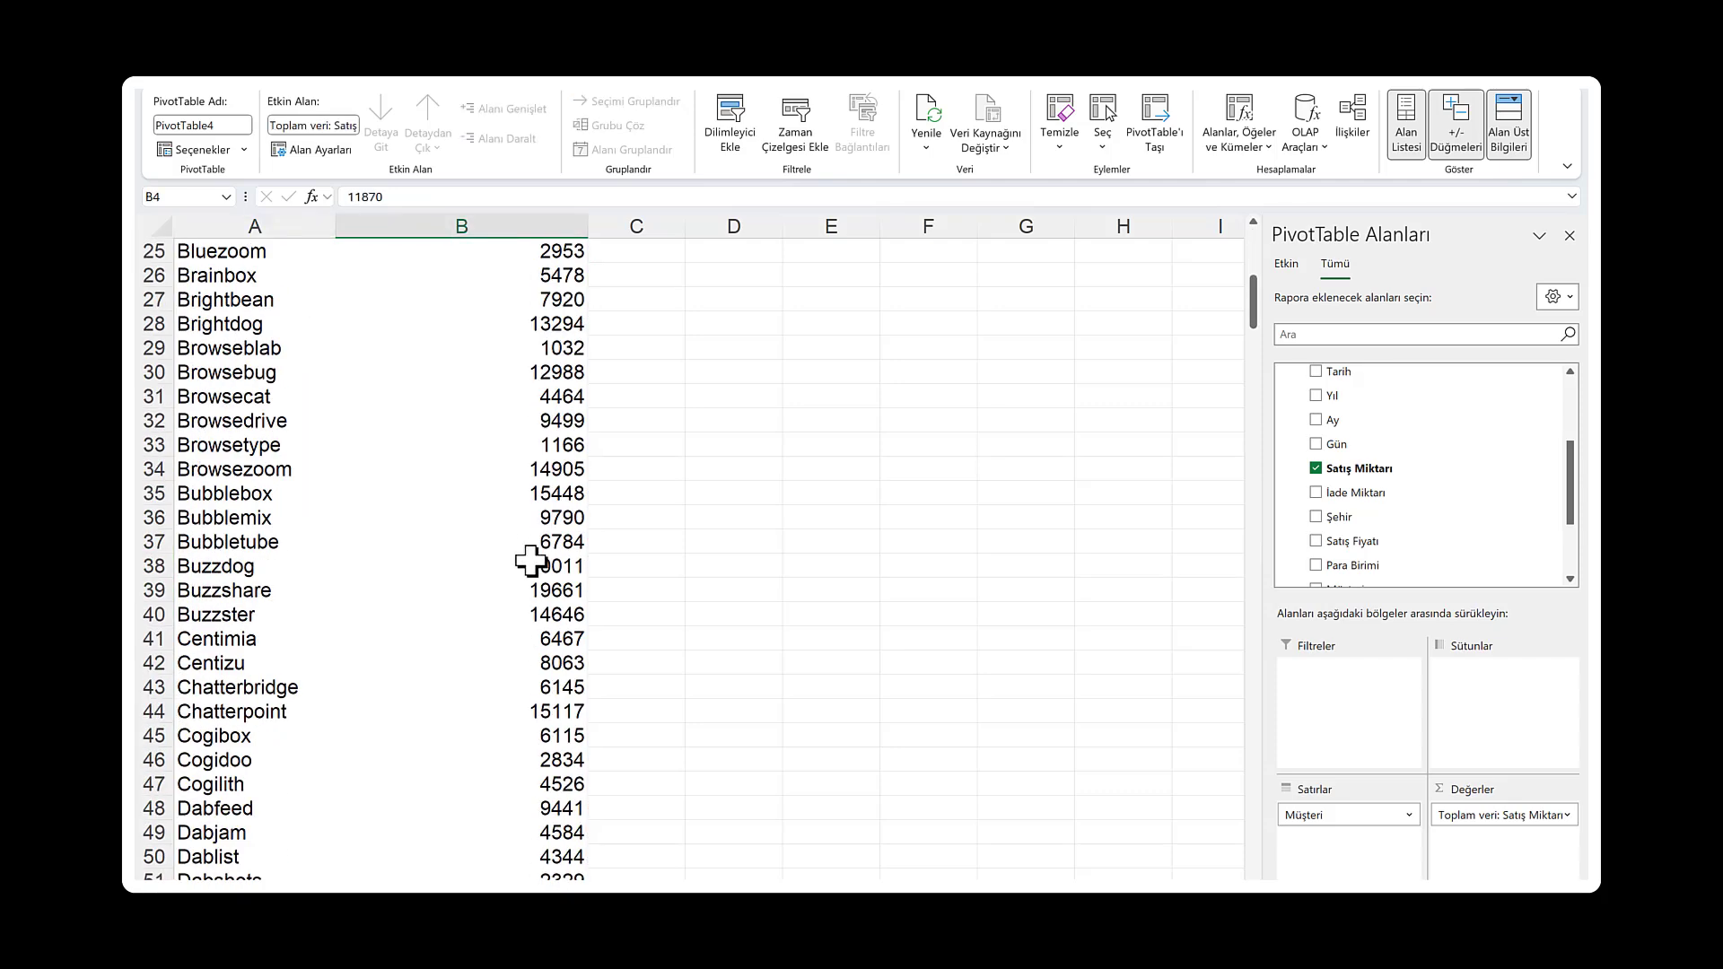
pyautogui.scroll(-8, 530, 558)
pyautogui.scroll(-8, 531, 557)
pyautogui.scroll(9, 531, 560)
pyautogui.scroll(9, 530, 560)
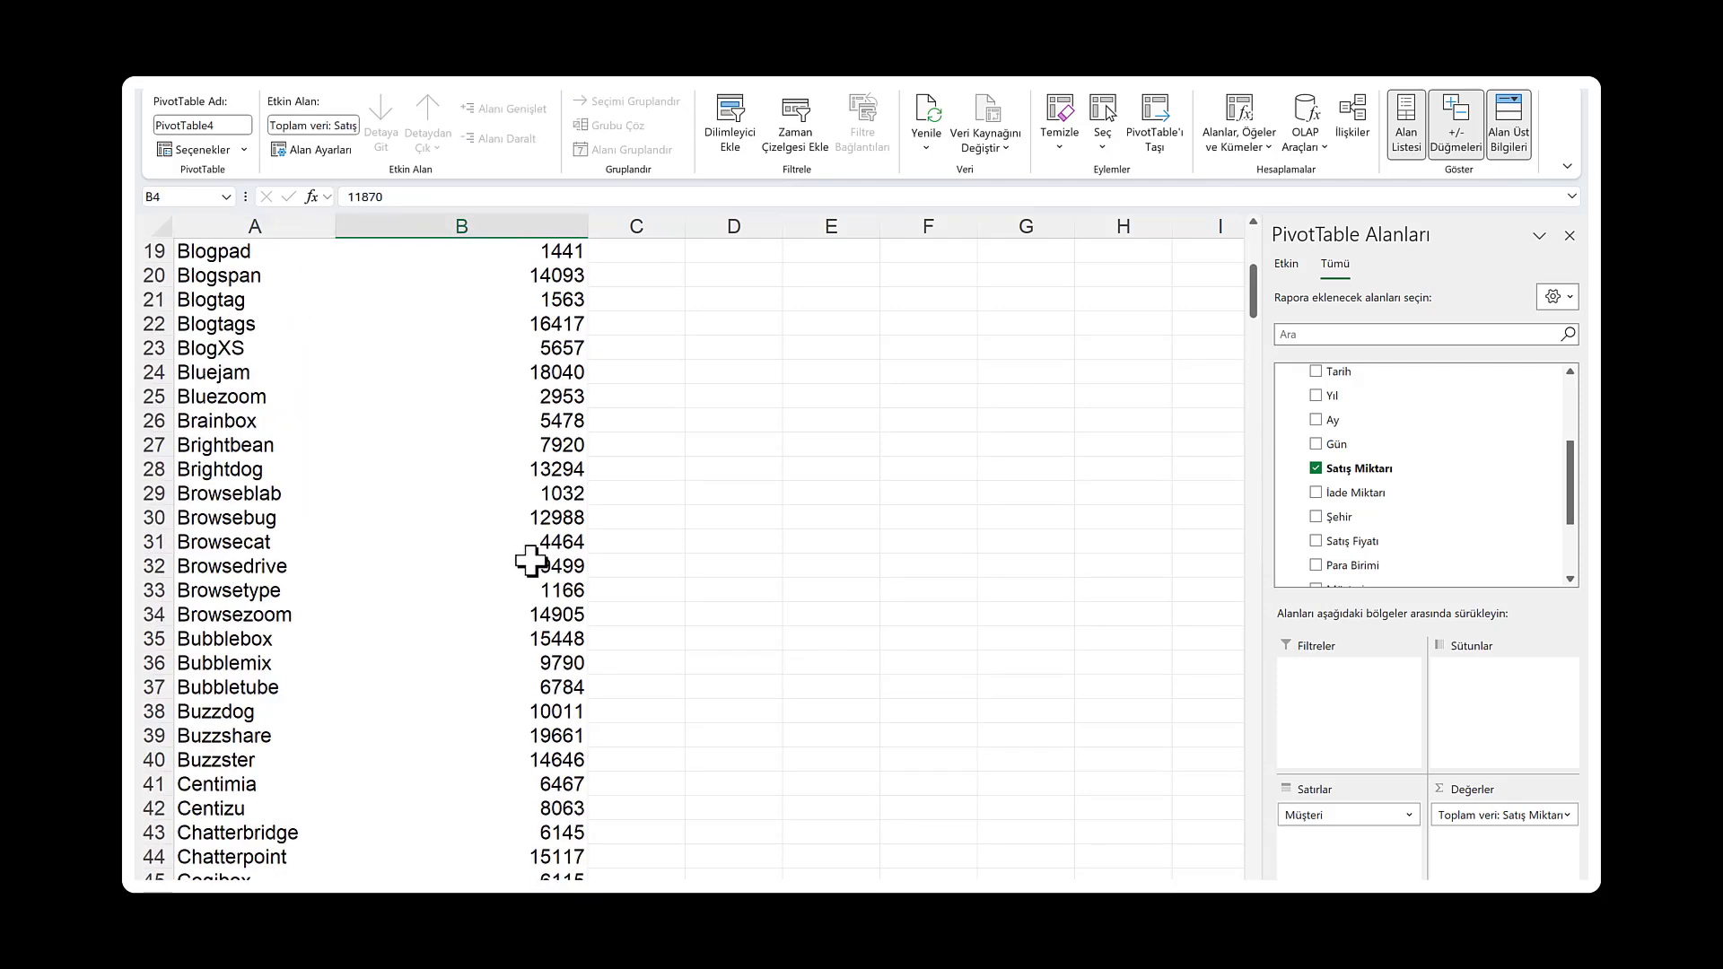
pyautogui.scroll(6, 531, 559)
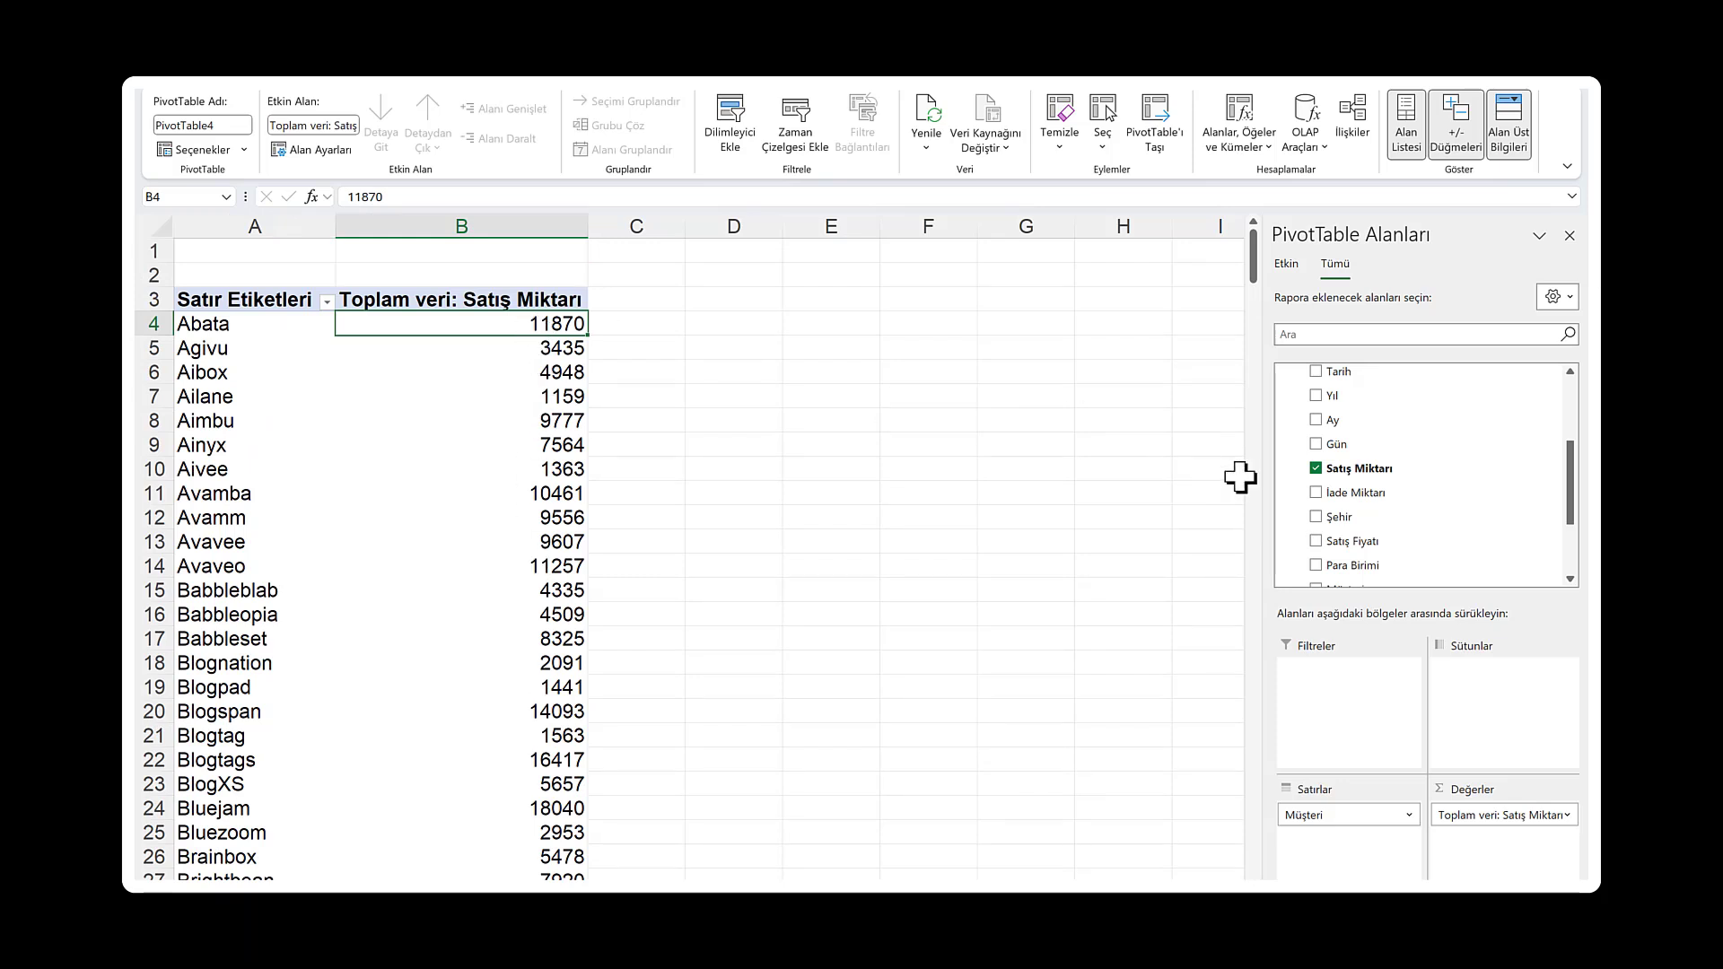
pyautogui.moveTo(1378, 492); pyautogui.dragTo(1489, 848)
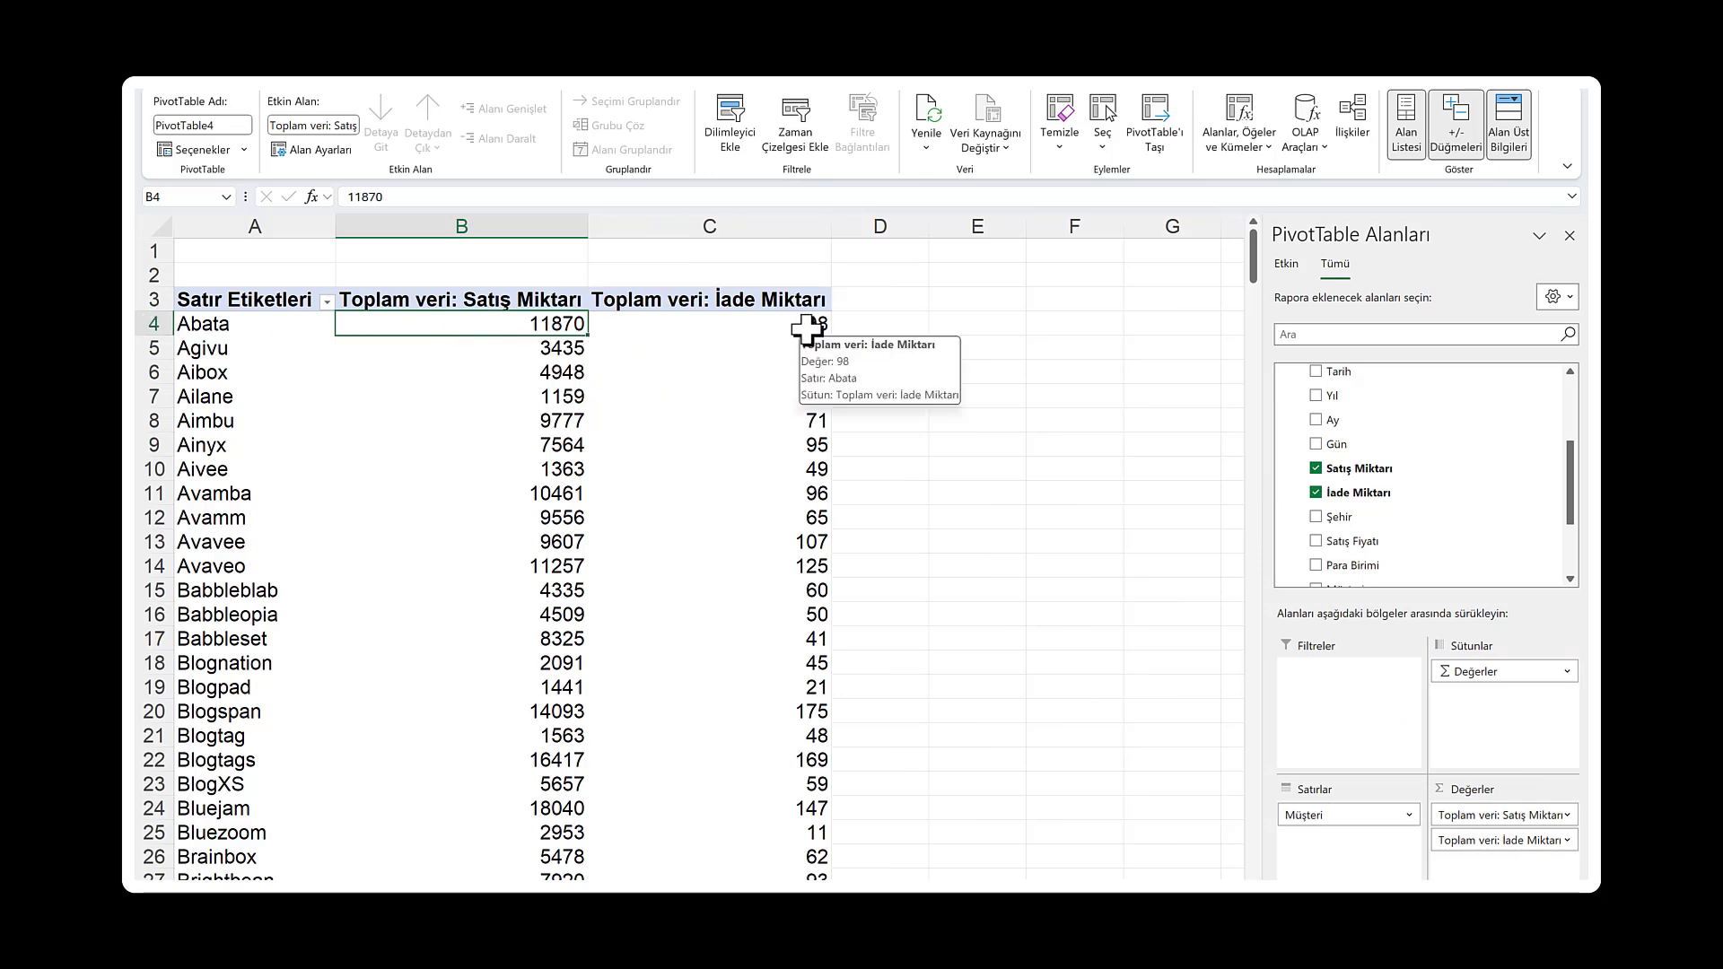
# Sort the pivot customers by İade Miktarı totals from largest to smallest
pyautogui.click(805, 329)
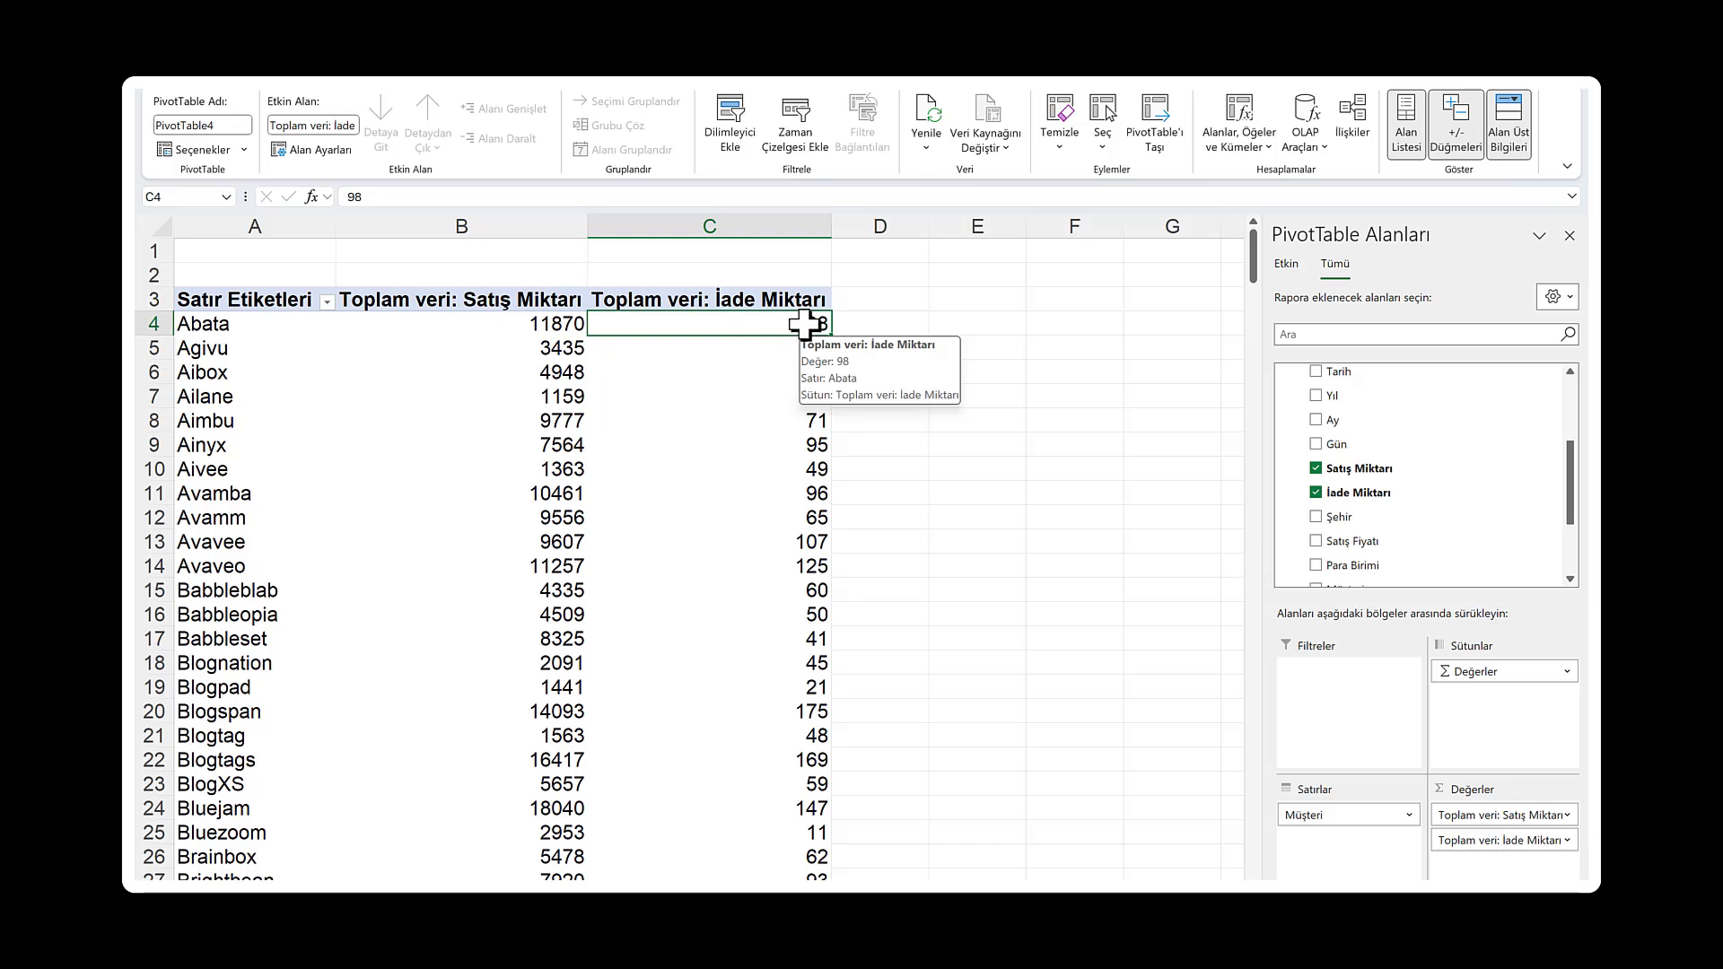
pyautogui.rightClick(805, 328)
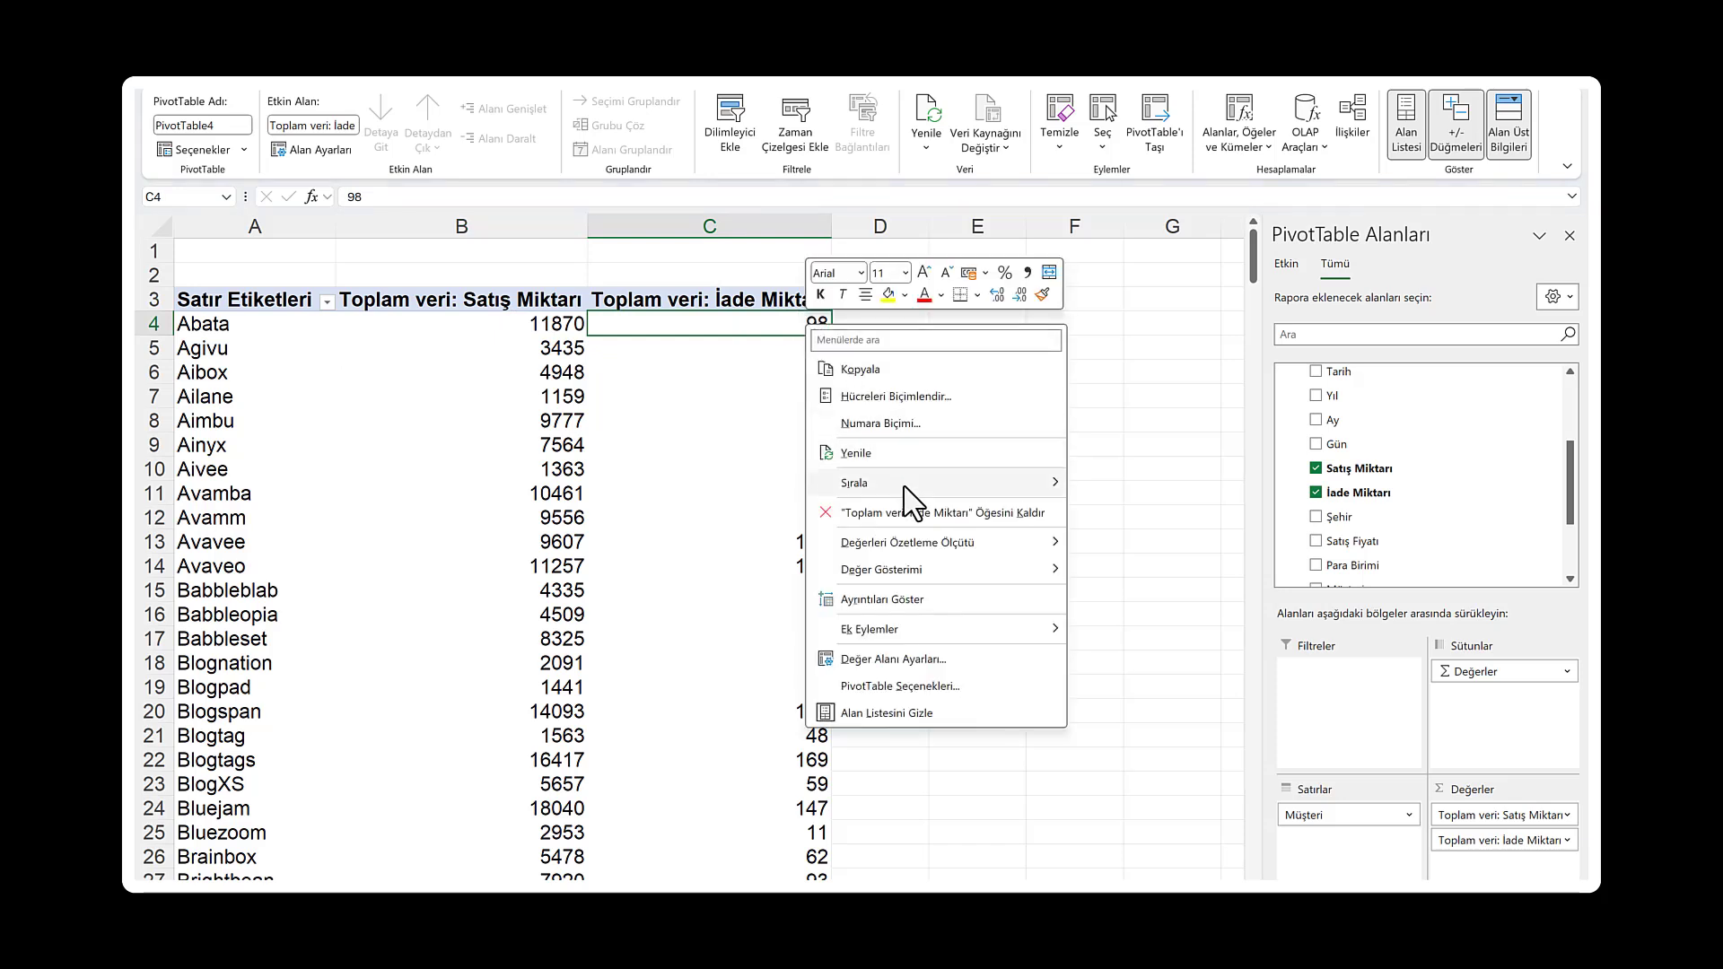
pyautogui.moveTo(915, 482)
pyautogui.click(1112, 514)
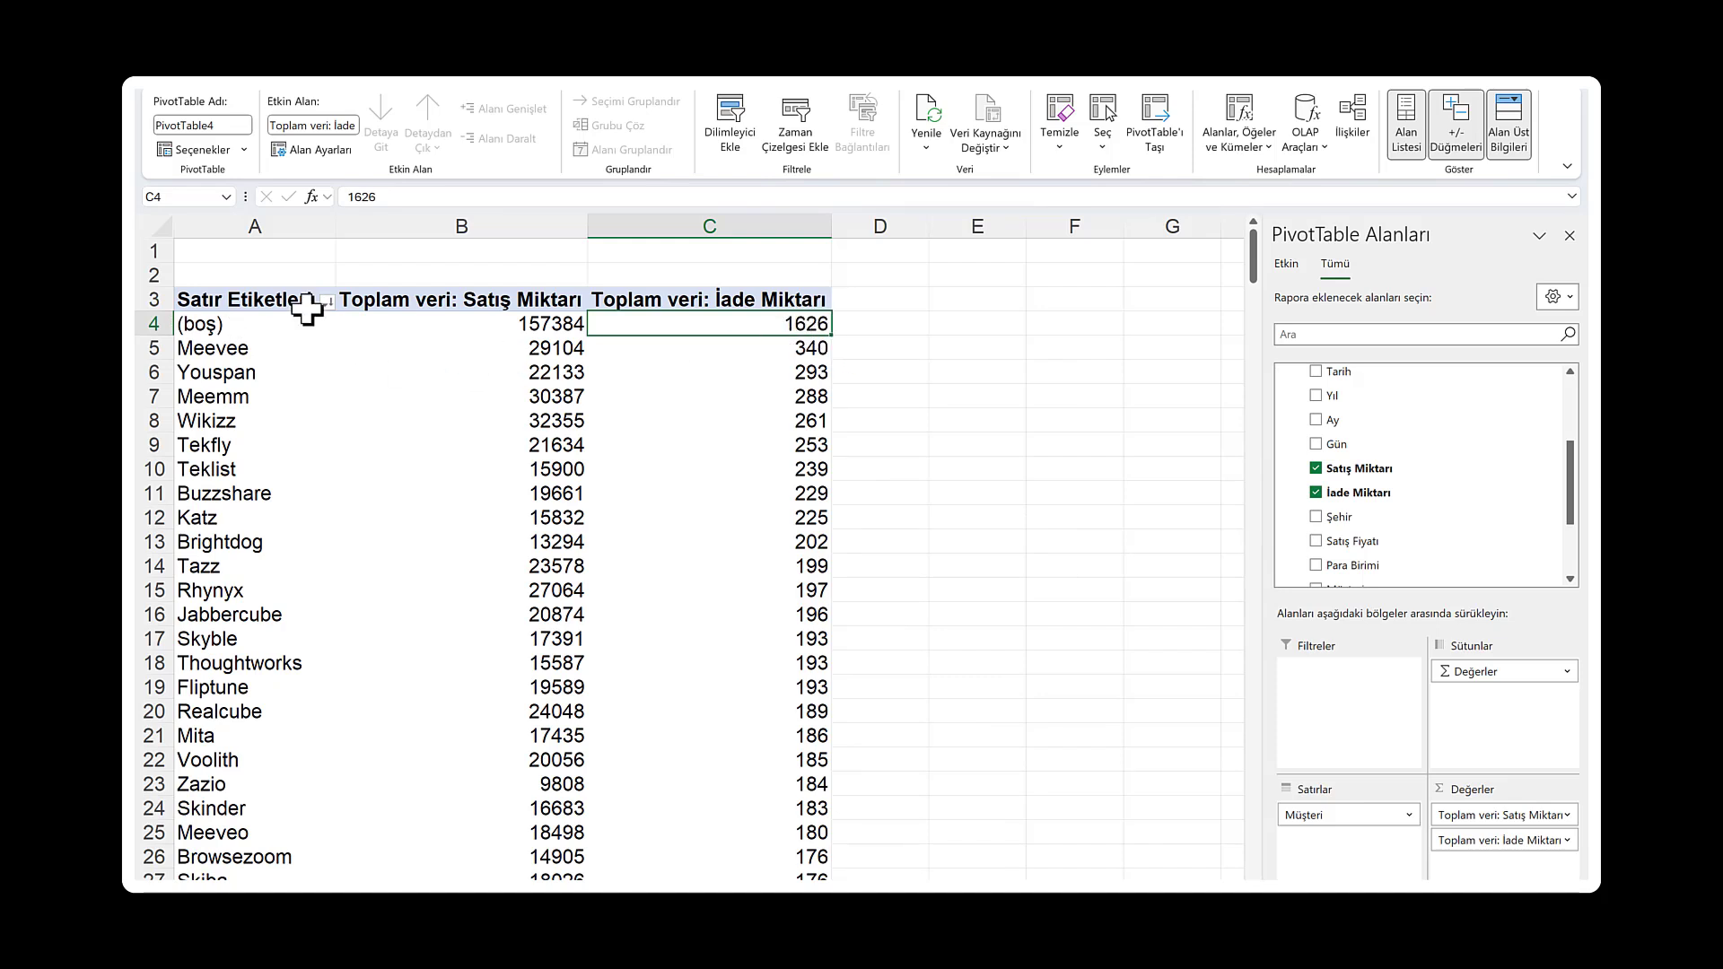
pyautogui.scroll(-1, 305, 377)
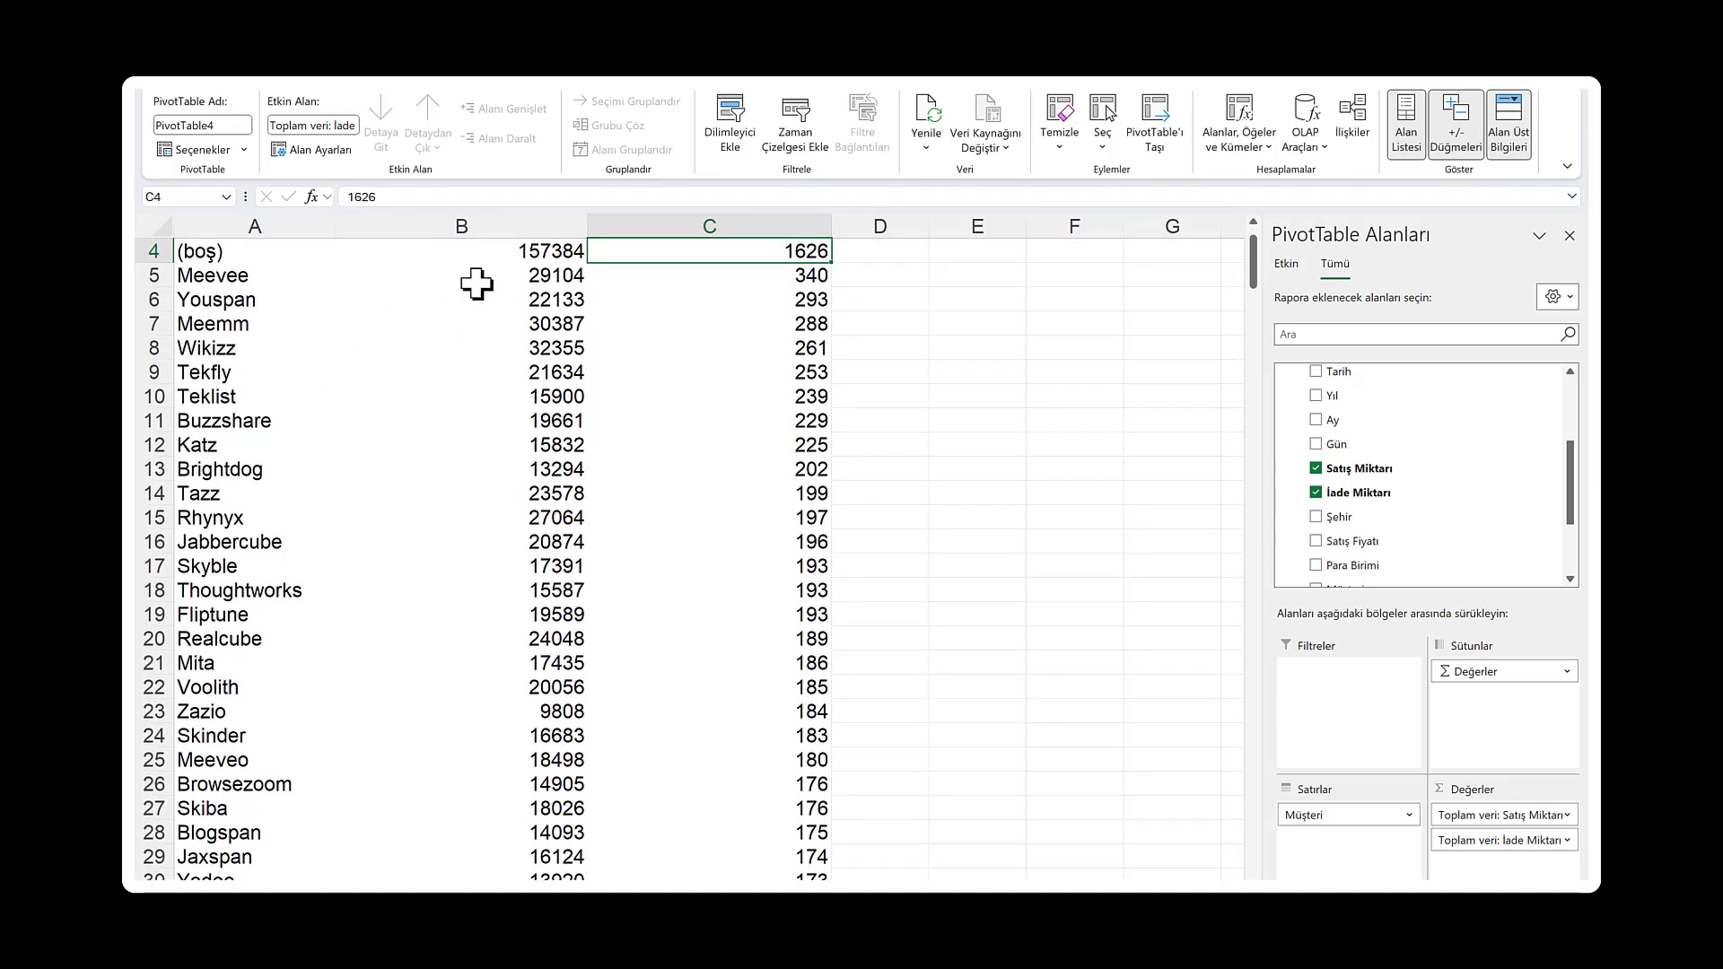
pyautogui.scroll(-4, 781, 449)
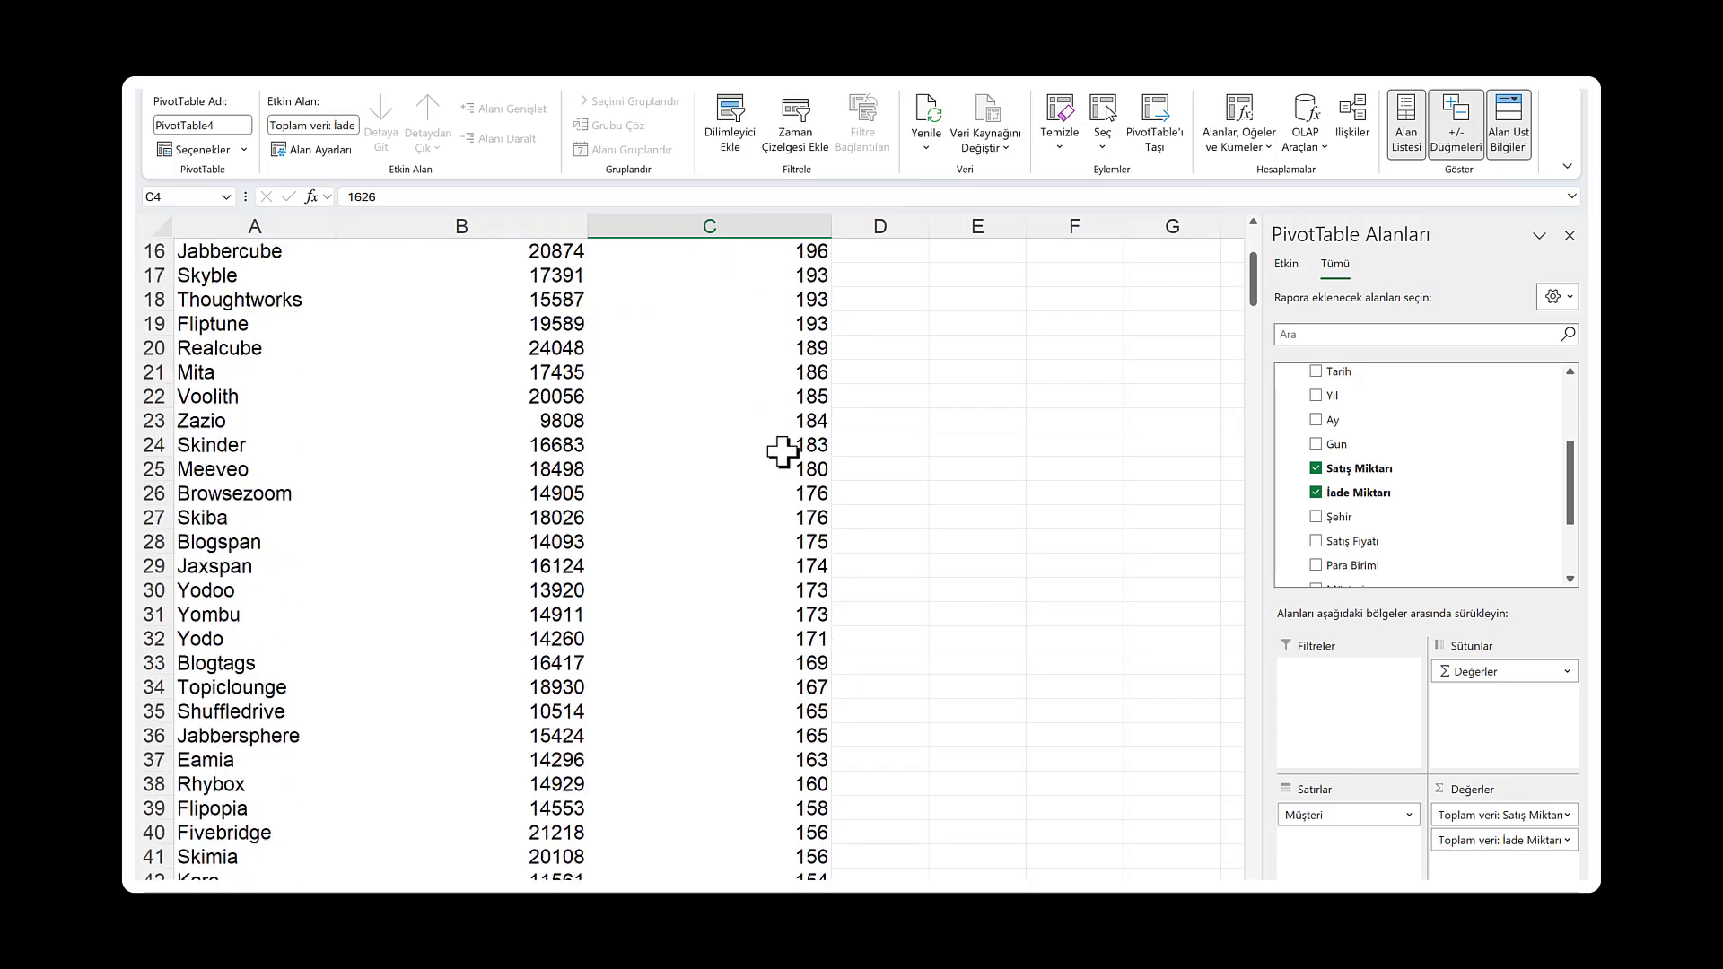
pyautogui.scroll(-5, 781, 449)
pyautogui.scroll(9, 780, 448)
pyautogui.scroll(1, 780, 451)
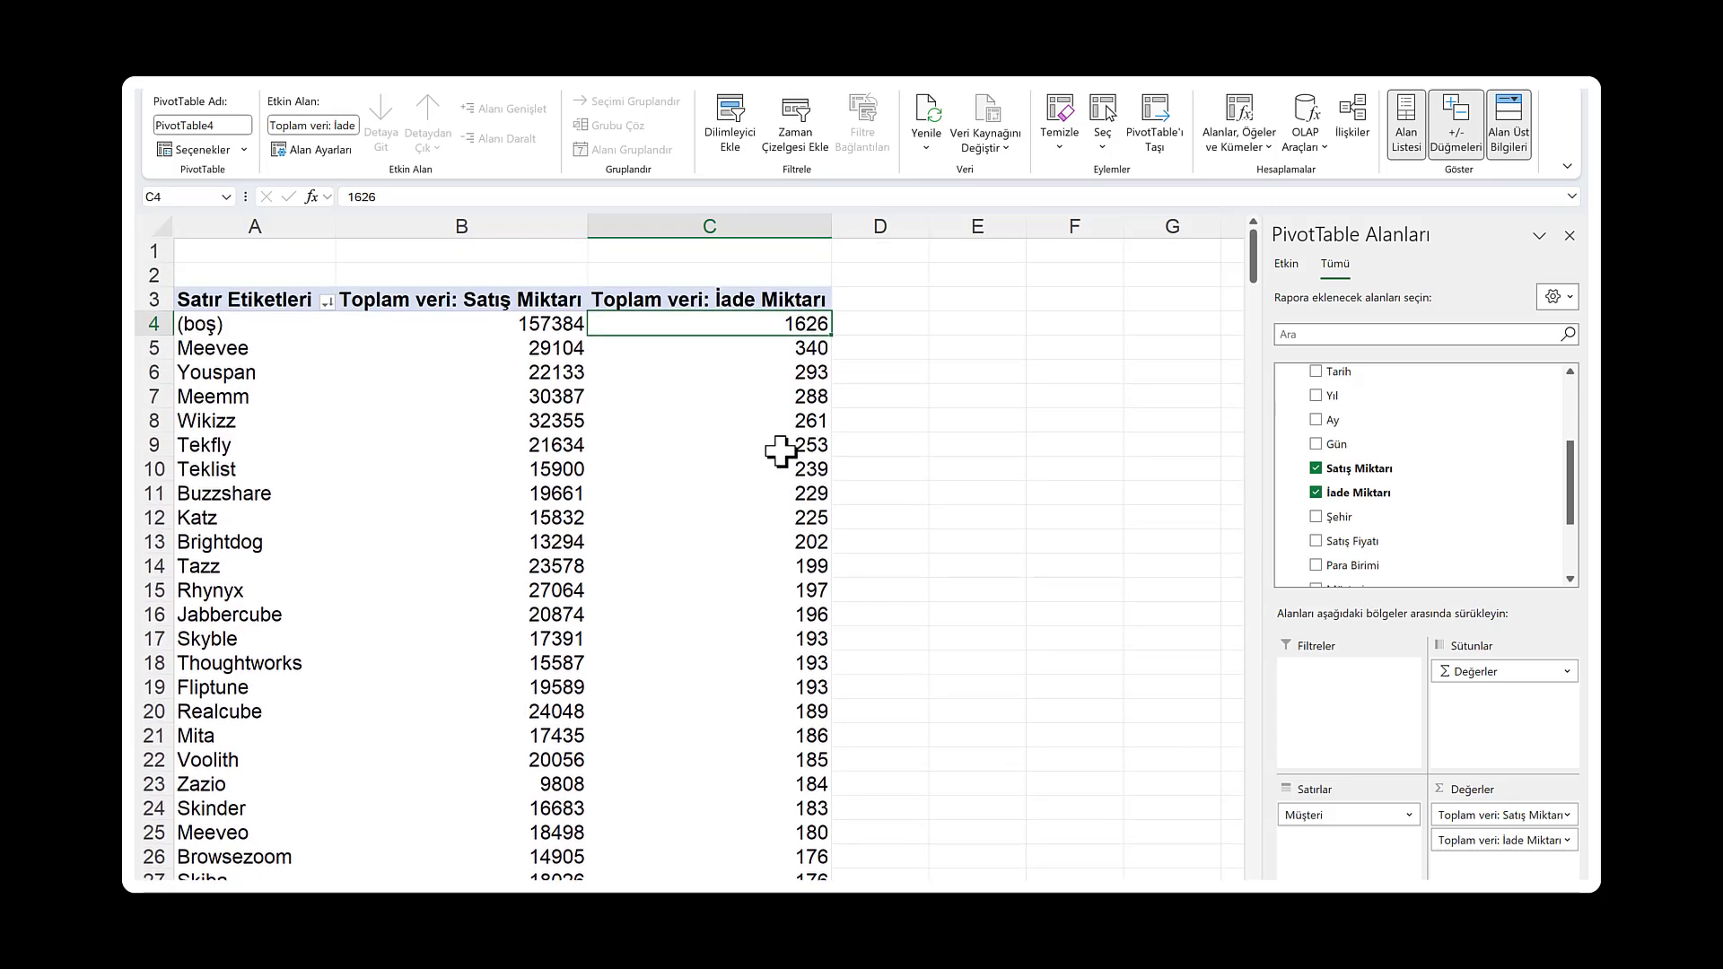